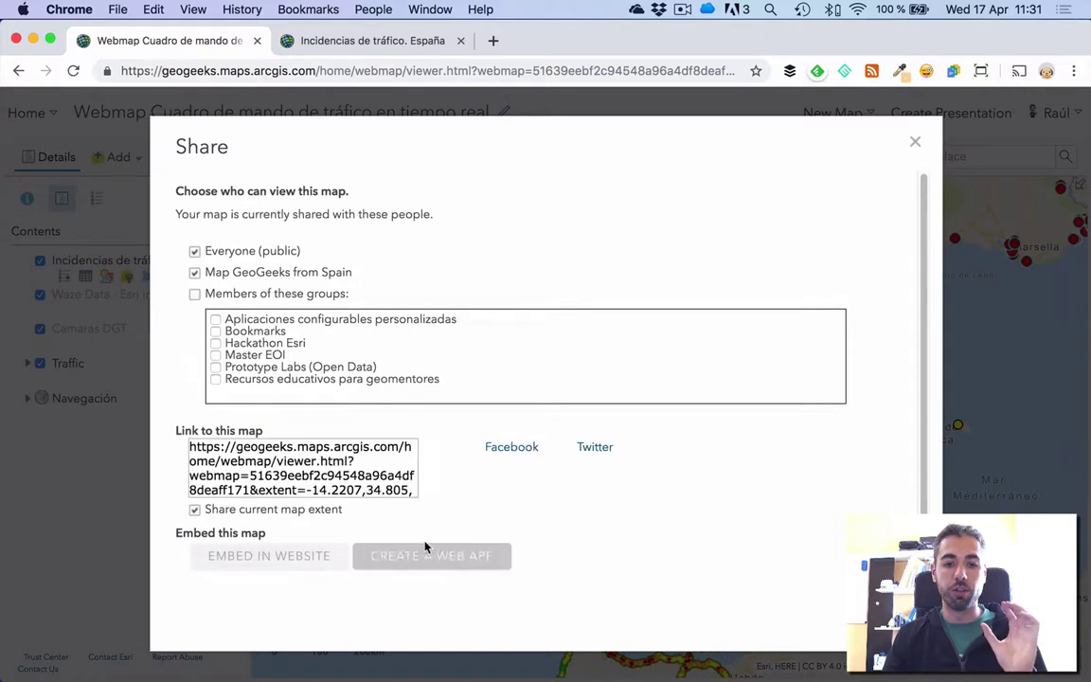
# - Create an Operations Dashboard web app from the shared map, keeping the proposed title, tags, folder and sharing
pyautogui.click(426, 541)
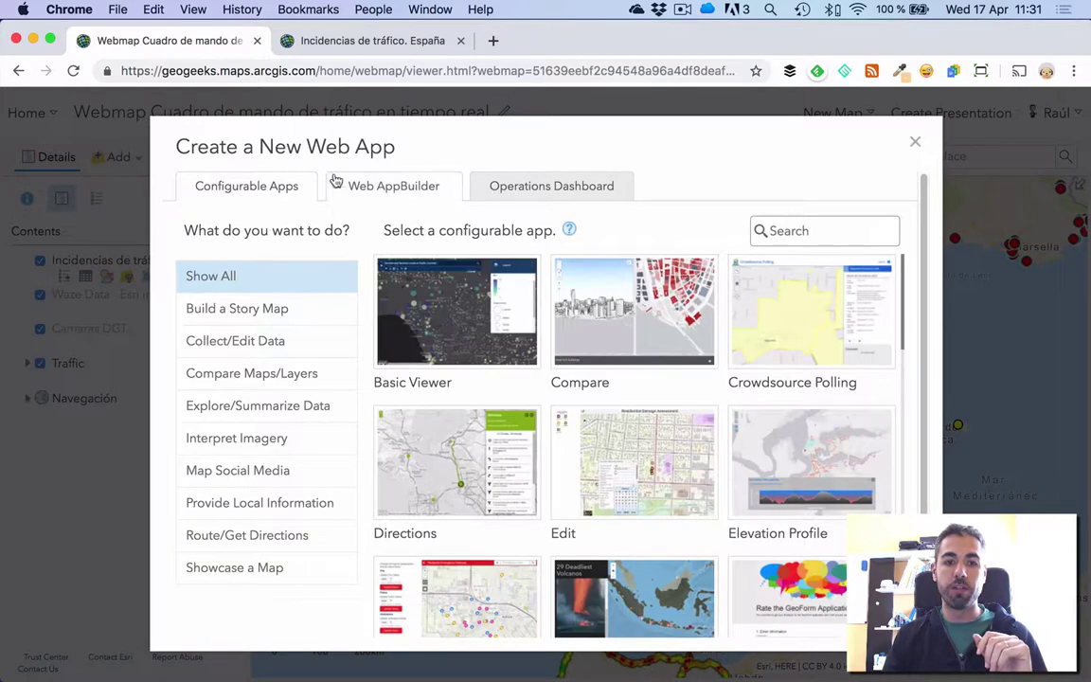
pyautogui.click(580, 189)
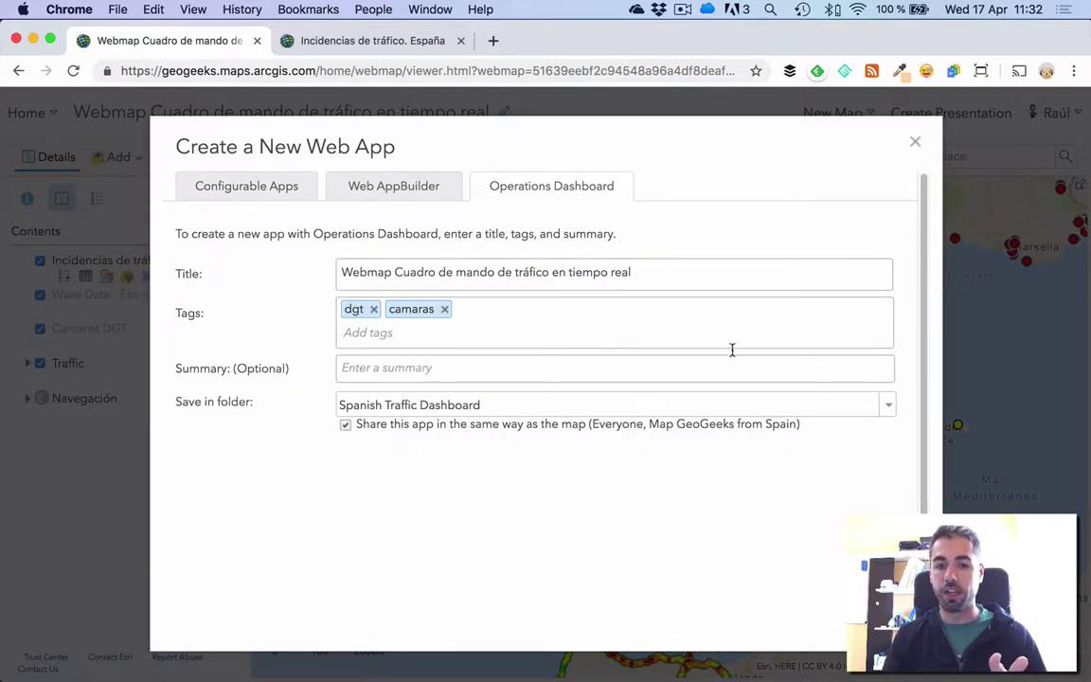
pyautogui.scroll(-2, 769, 449)
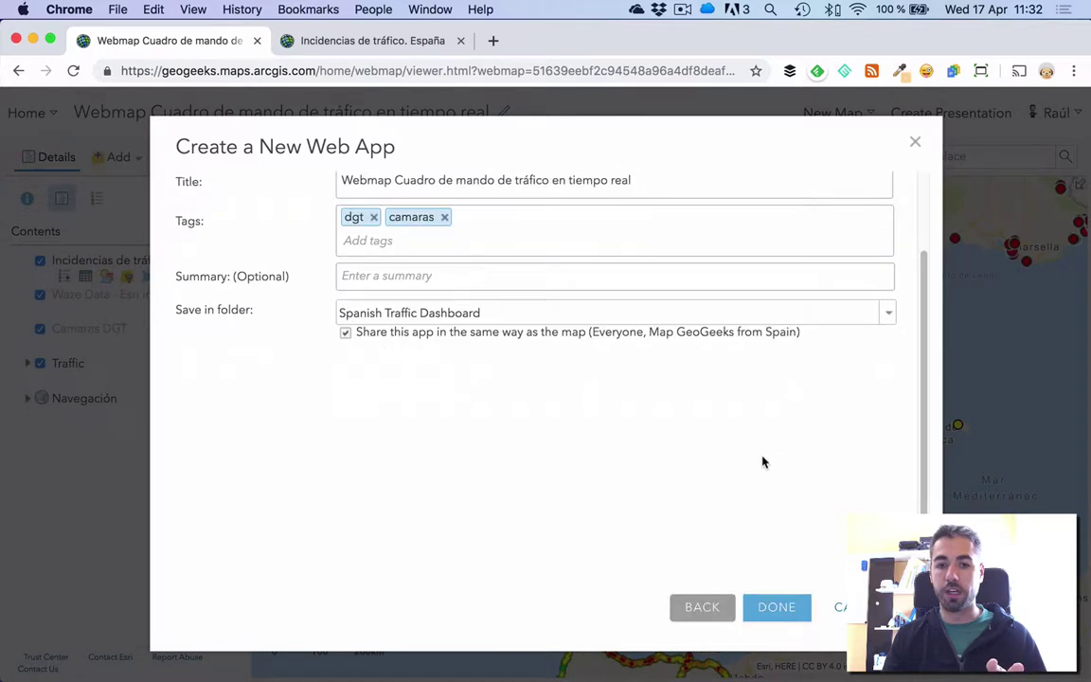
pyautogui.click(771, 608)
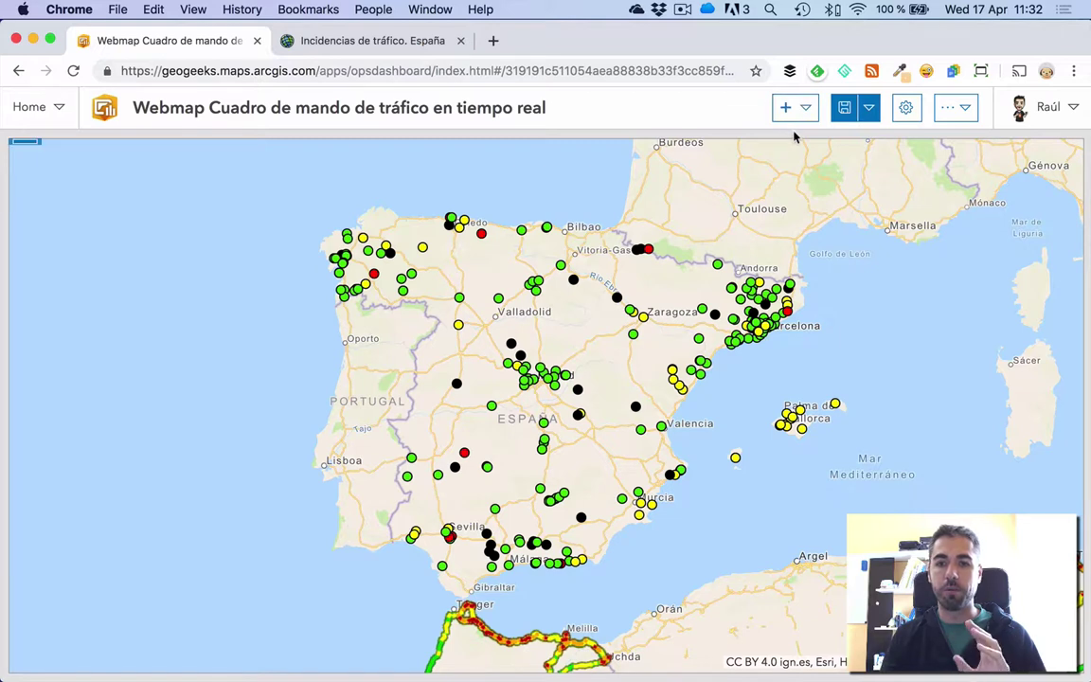
# - Configure the dashboard's map element to enable Layer Visibility, Search and Zoom In/Out
pyautogui.moveTo(25, 149)
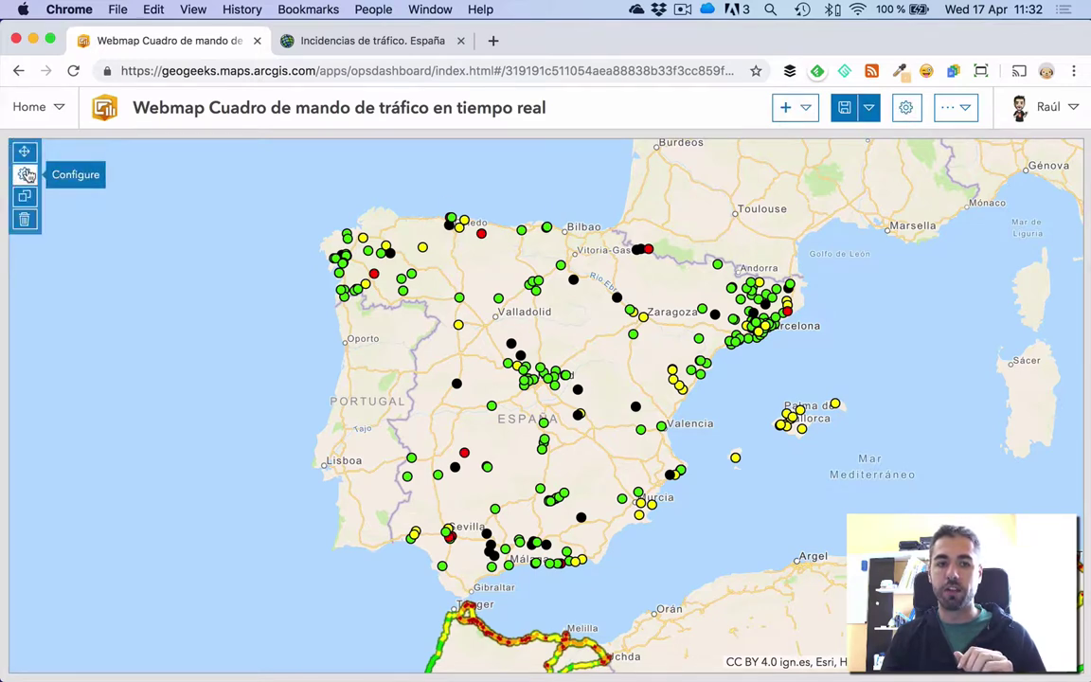
pyautogui.click(25, 175)
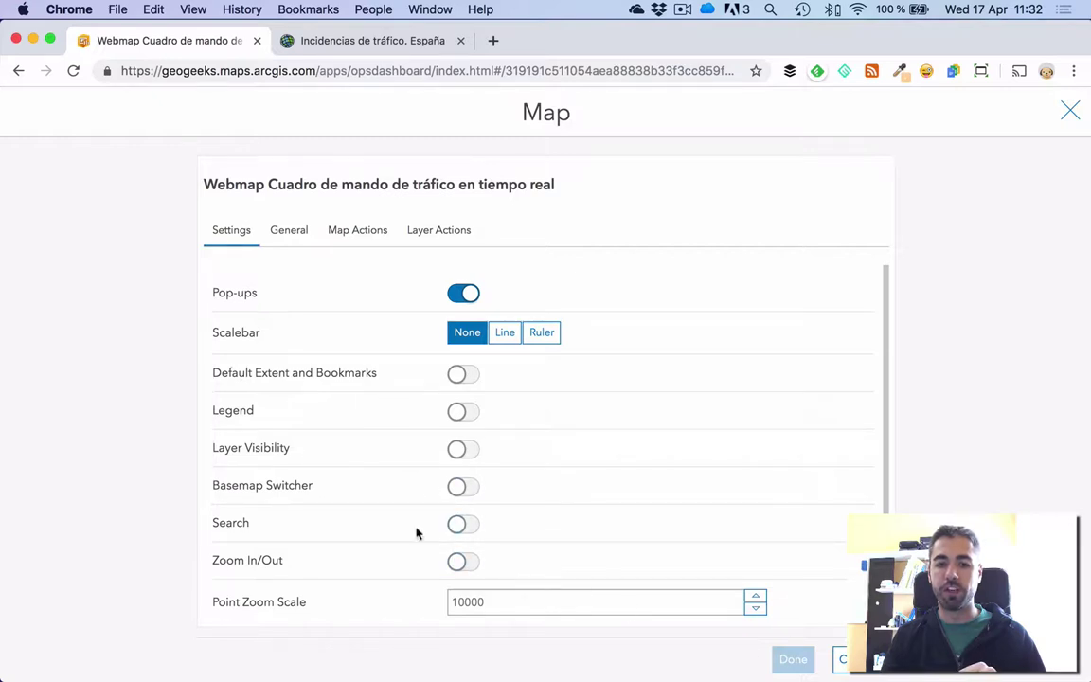
pyautogui.click(792, 658)
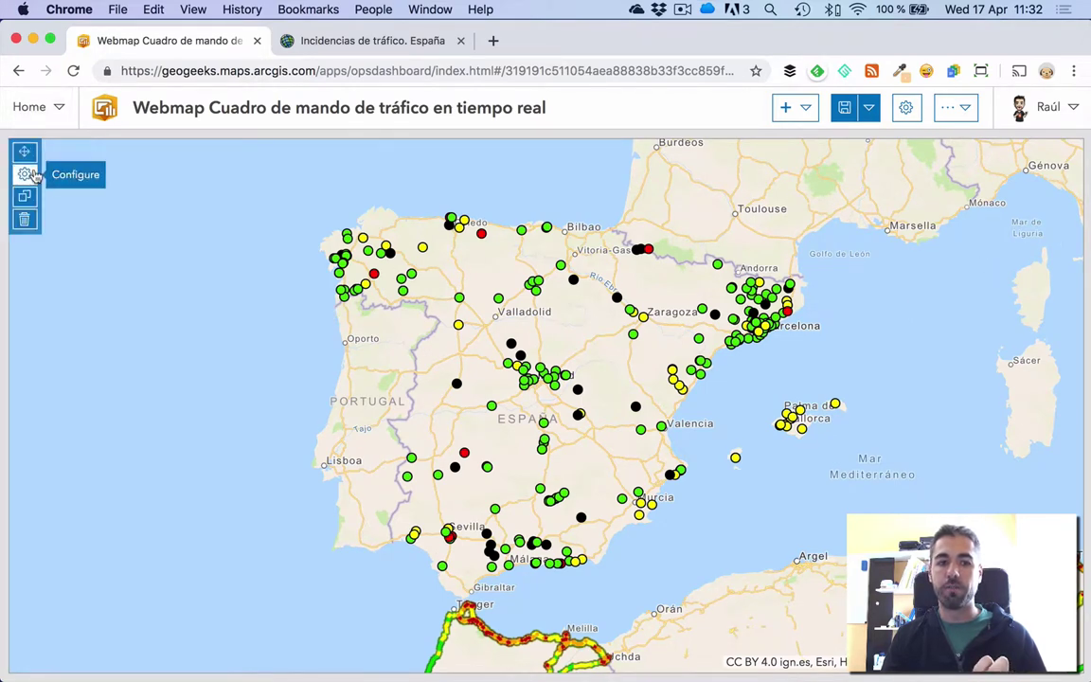
pyautogui.click(29, 174)
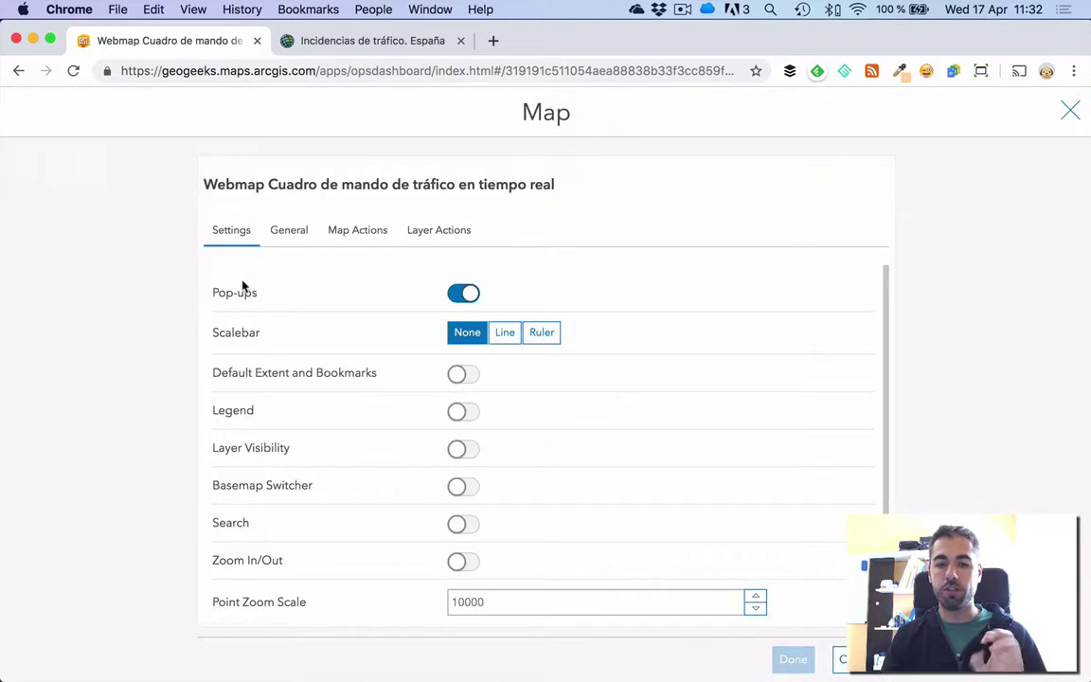
pyautogui.click(455, 528)
pyautogui.click(460, 563)
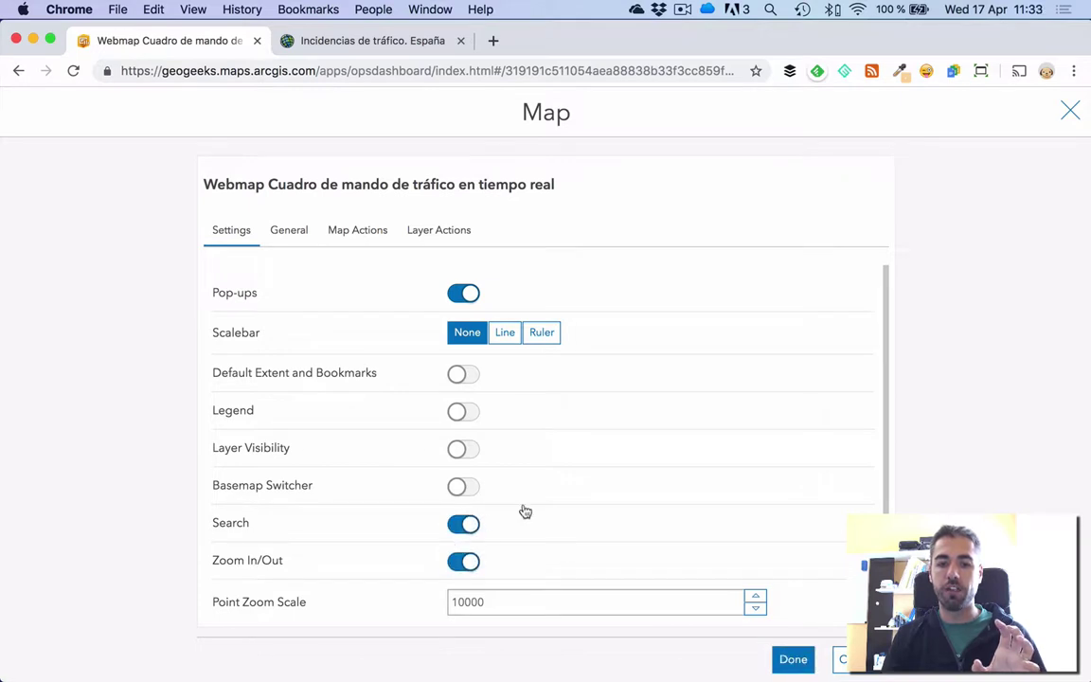
pyautogui.click(458, 449)
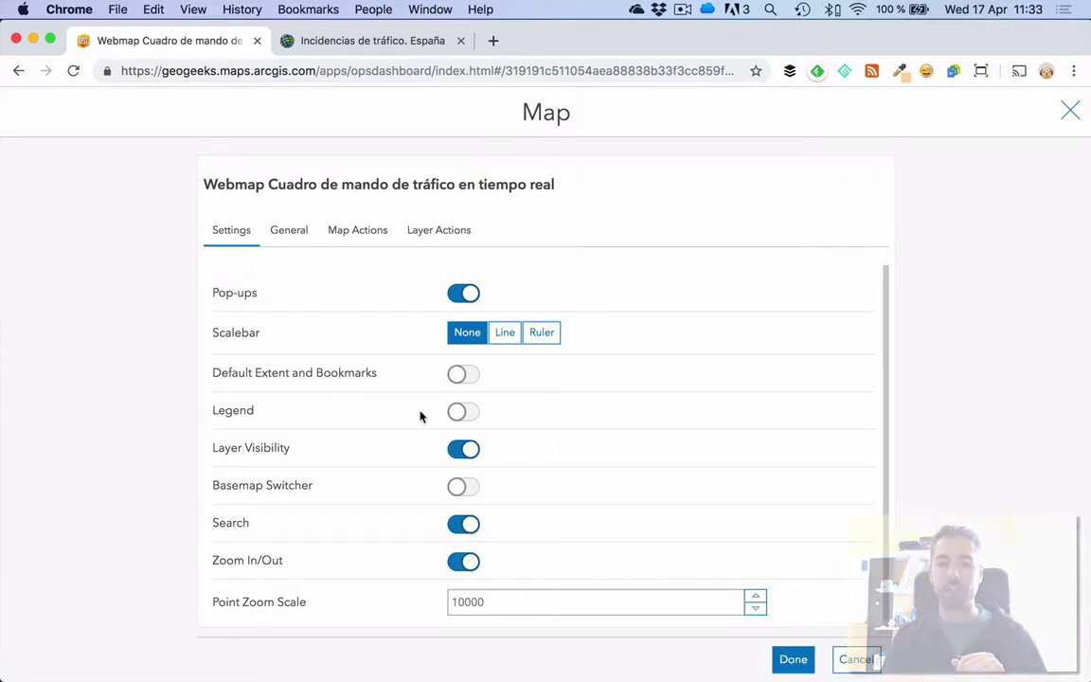
pyautogui.click(792, 658)
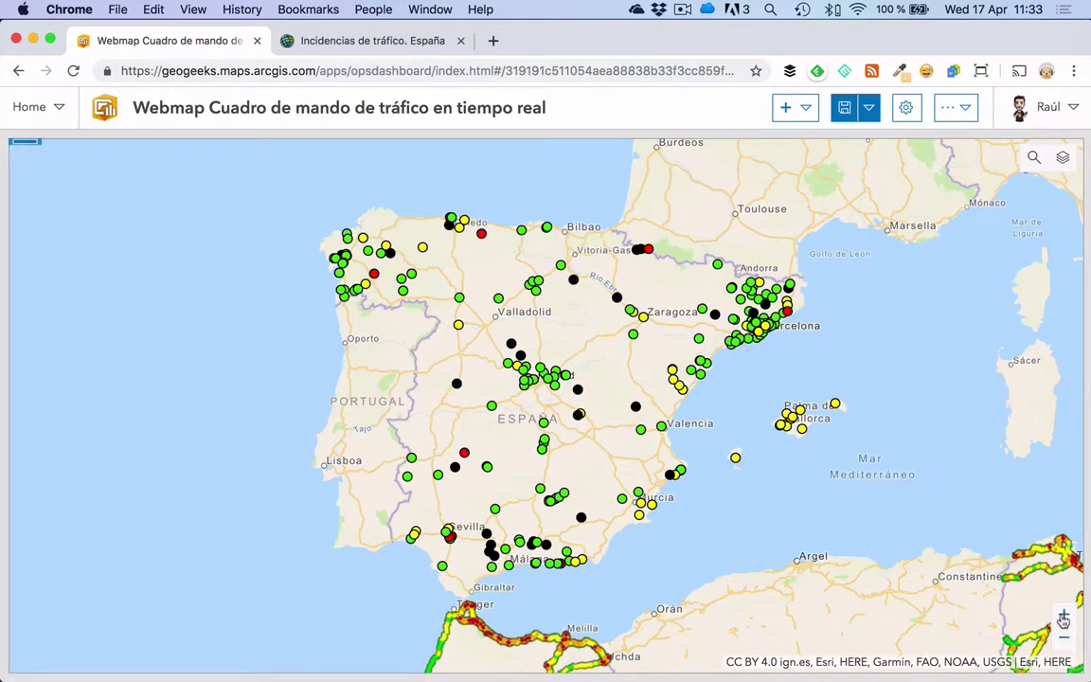
# - Test the map's layer list by showing Waze_Data - Esri_Incidents and toggling Incidencias de tráfico. España
pyautogui.click(1062, 157)
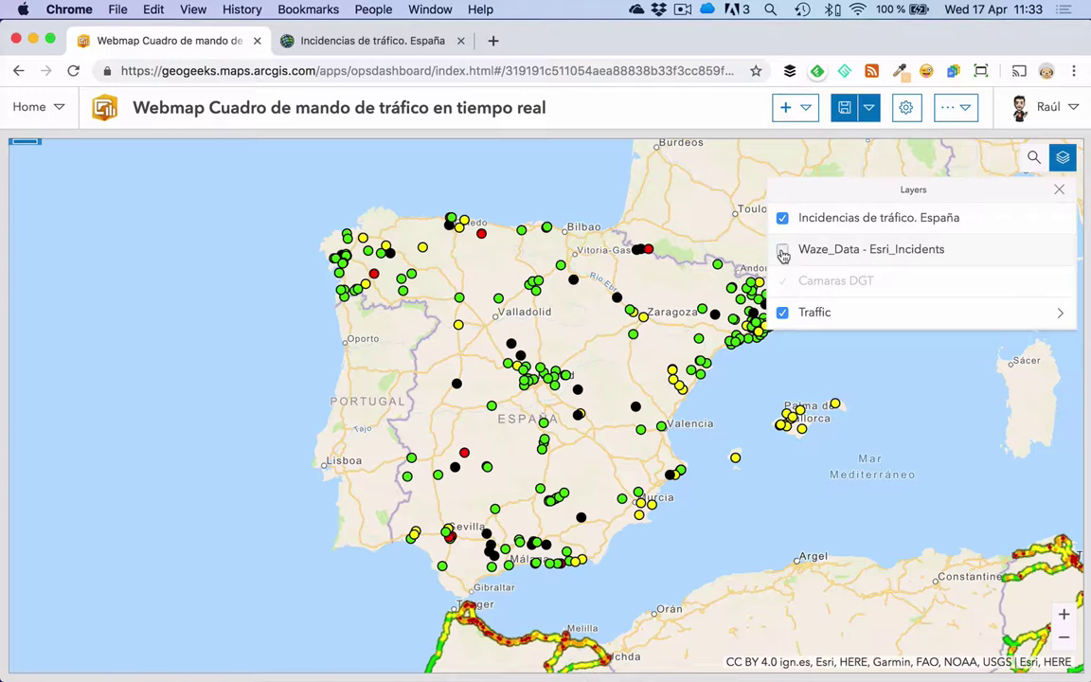
pyautogui.click(781, 251)
pyautogui.click(781, 219)
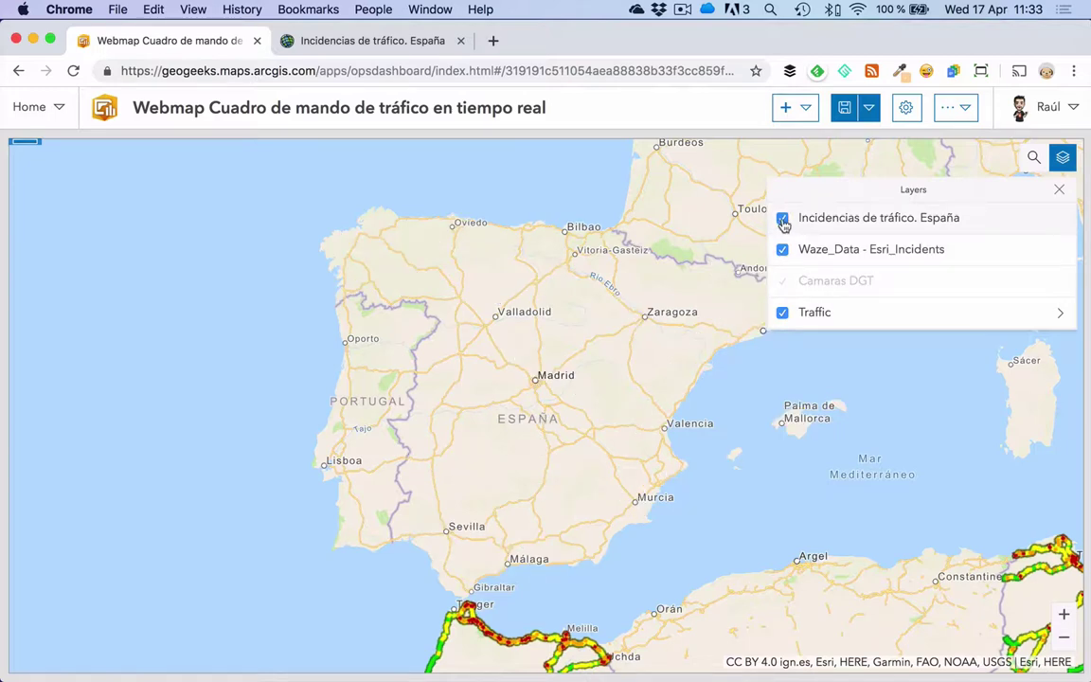
# - Search the map for madrid, view the traffic around the city centre and dismiss the result pop-up
pyautogui.click(1032, 157)
pyautogui.write('madrid')
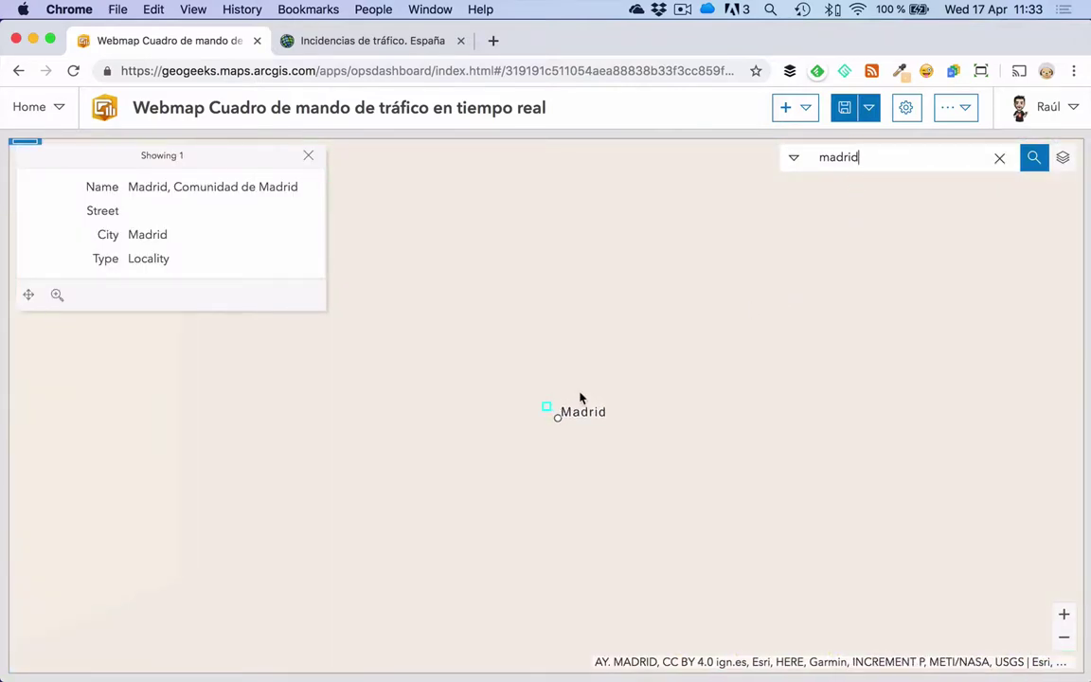
pyautogui.moveTo(453, 453); pyautogui.dragTo(480, 436)
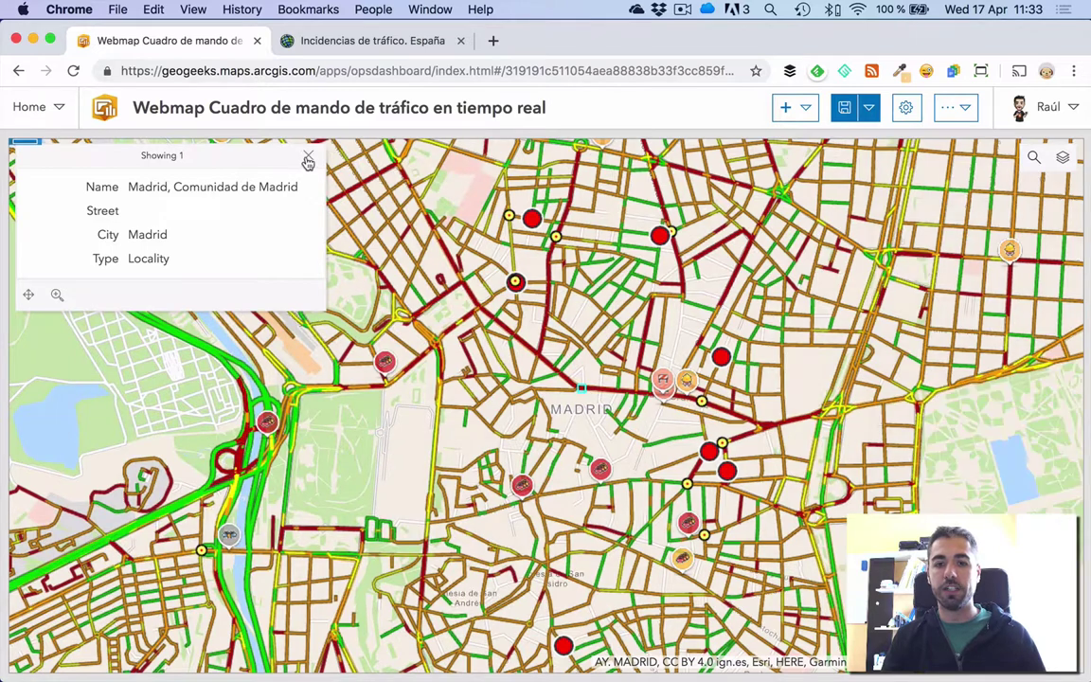
pyautogui.click(308, 160)
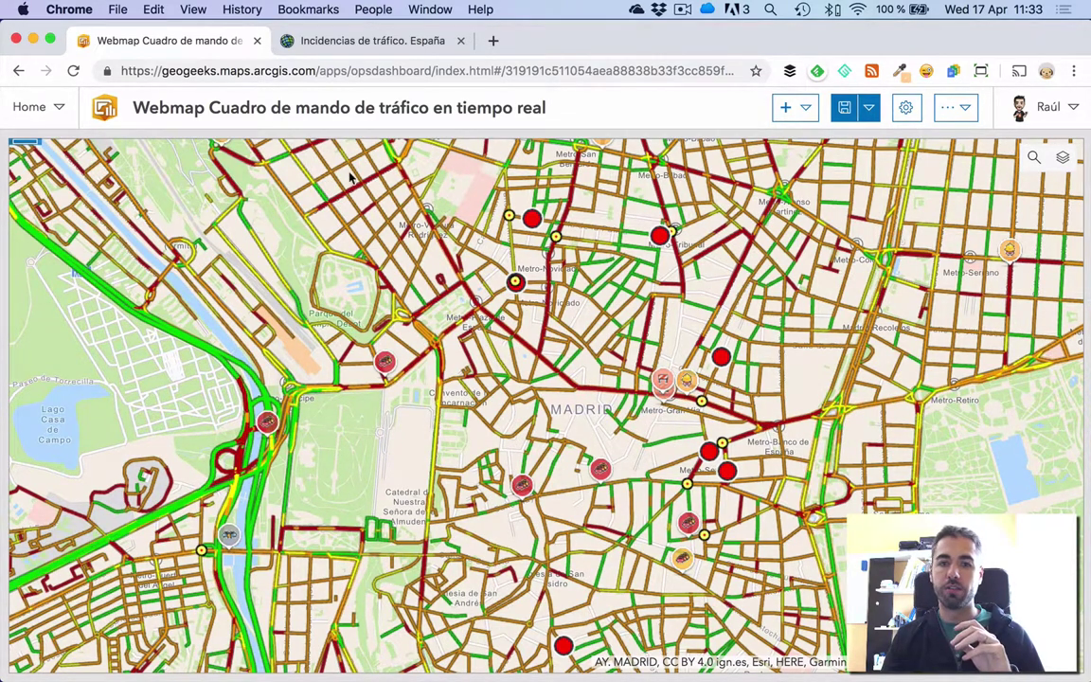
# - Look over the dashboard elements that can be added and save the dashboard
pyautogui.click(805, 110)
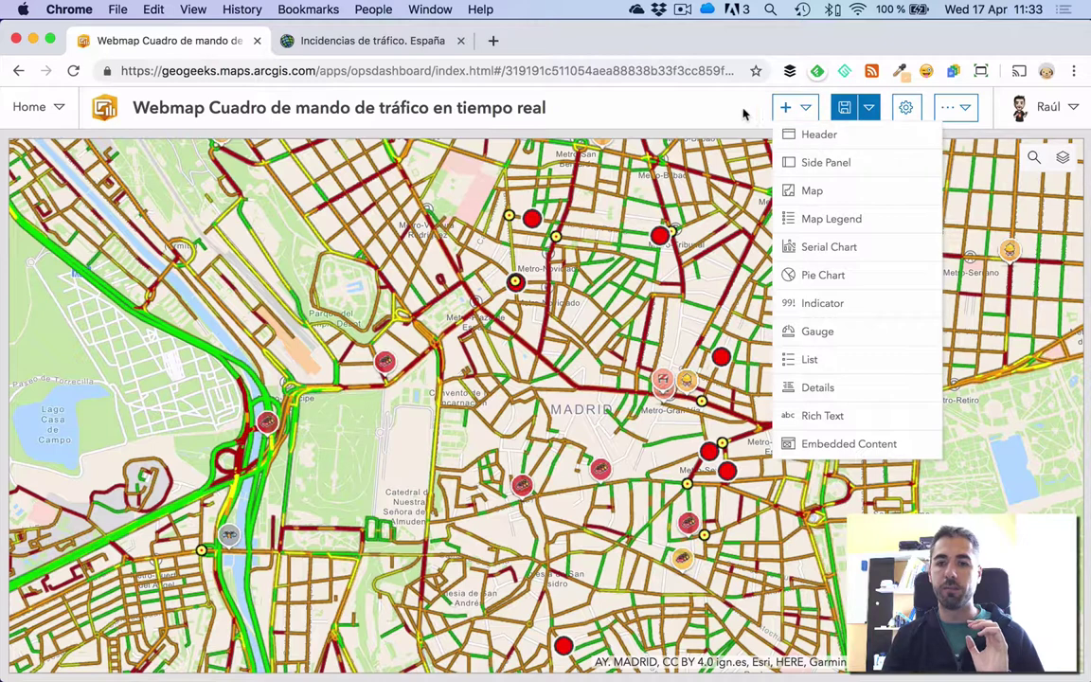
pyautogui.click(805, 109)
pyautogui.click(842, 110)
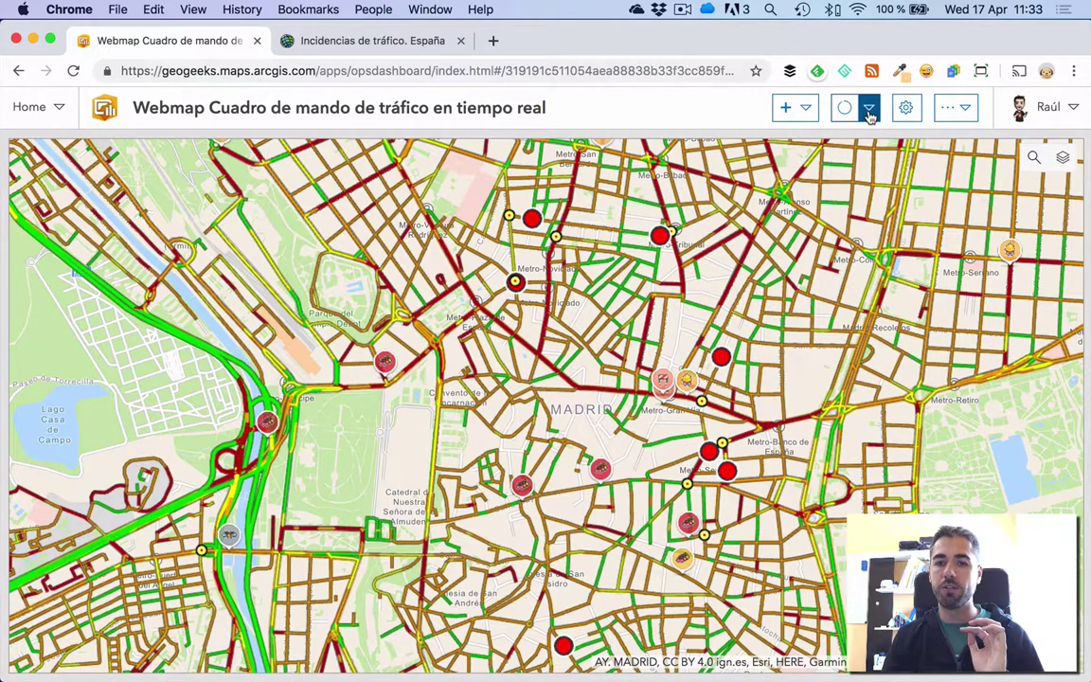
# - Copy the dashboard's share link, open it in a new browser tab and close the Incidencias de tráfico. España tab
pyautogui.click(958, 108)
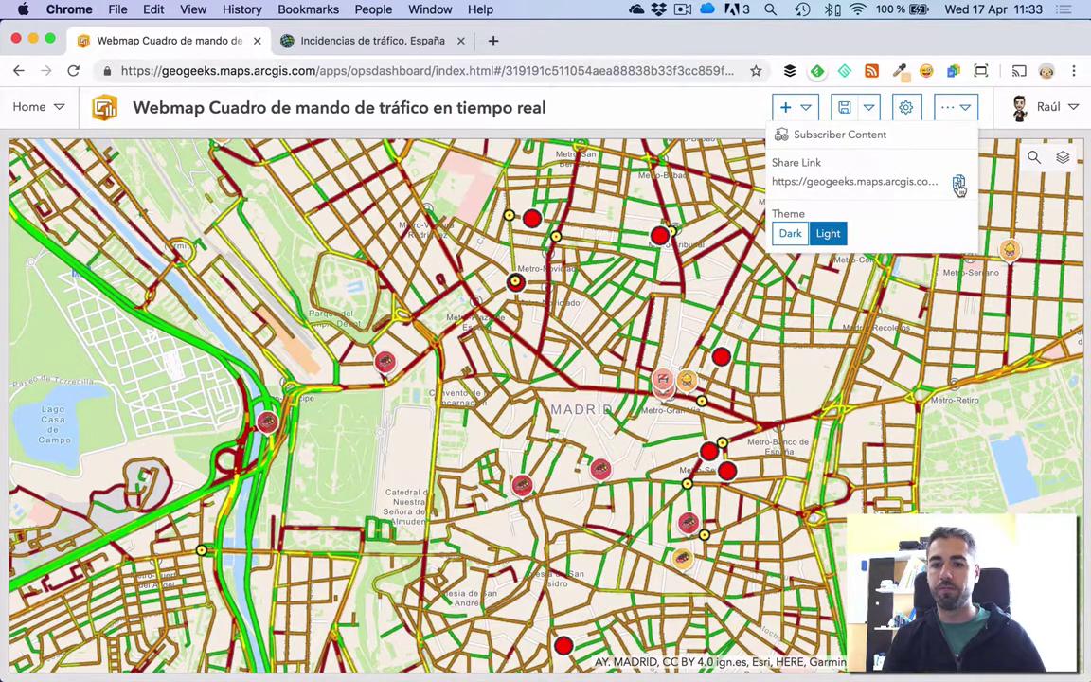
pyautogui.click(493, 41)
pyautogui.write('https://geogeeks.maps.arcgis.com/apps/opsdashboard/index.html#319191c511054aea88838b33f3cc859f')
pyautogui.press('Return')
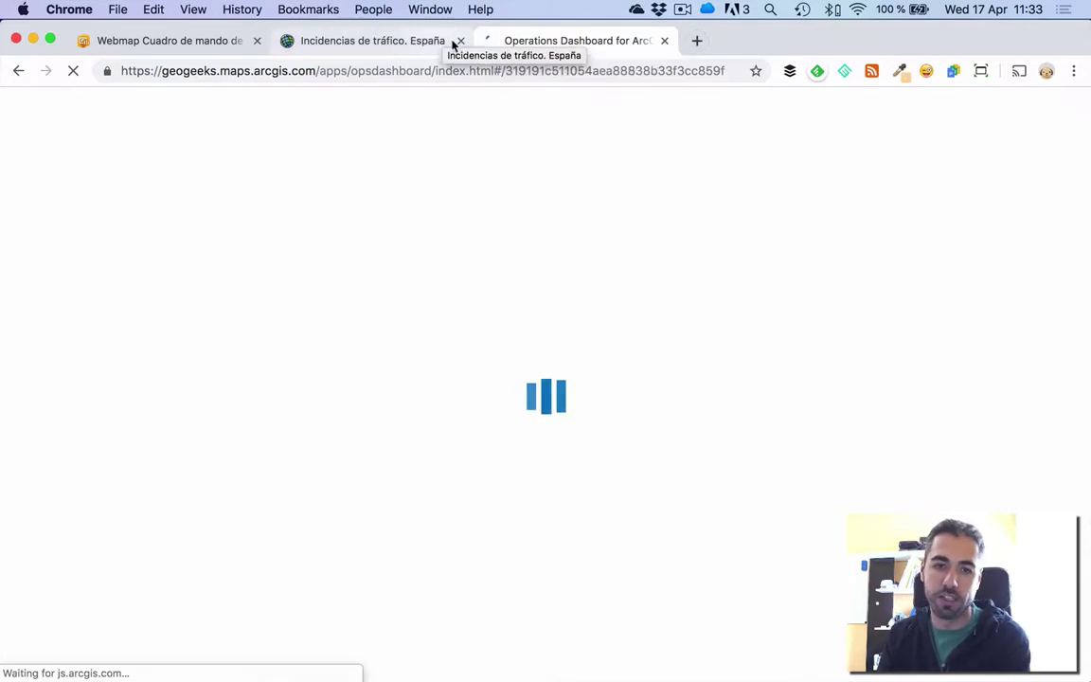
pyautogui.click(460, 41)
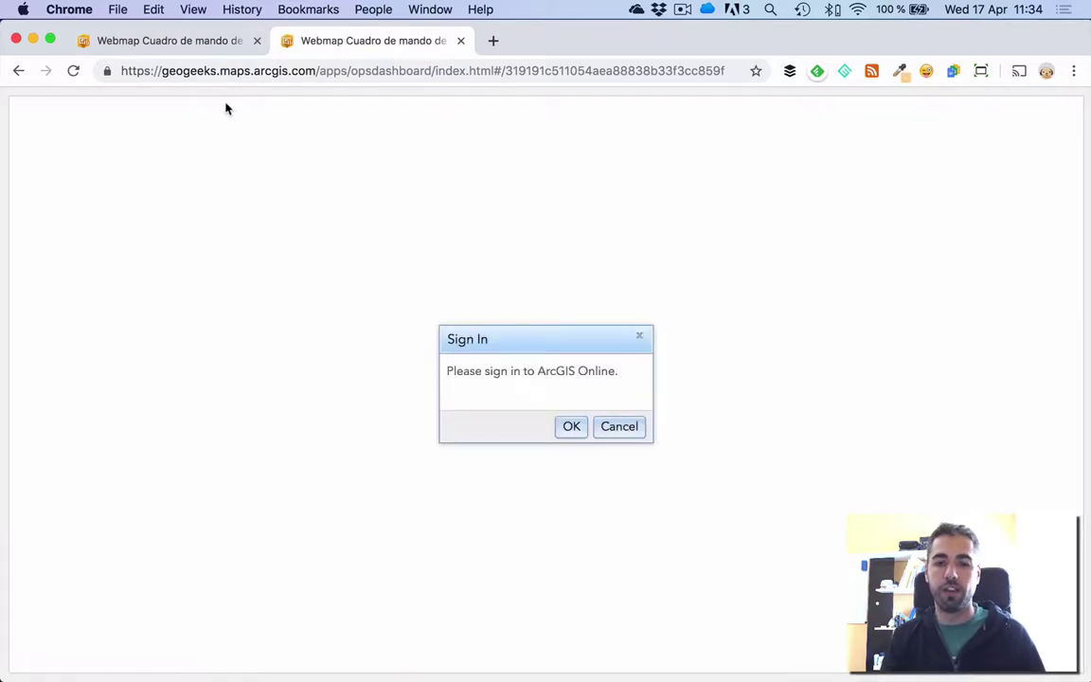
# - Accept the ArcGIS Online sign-in request on the shared dashboard page to view the published dashboard
pyautogui.click(221, 41)
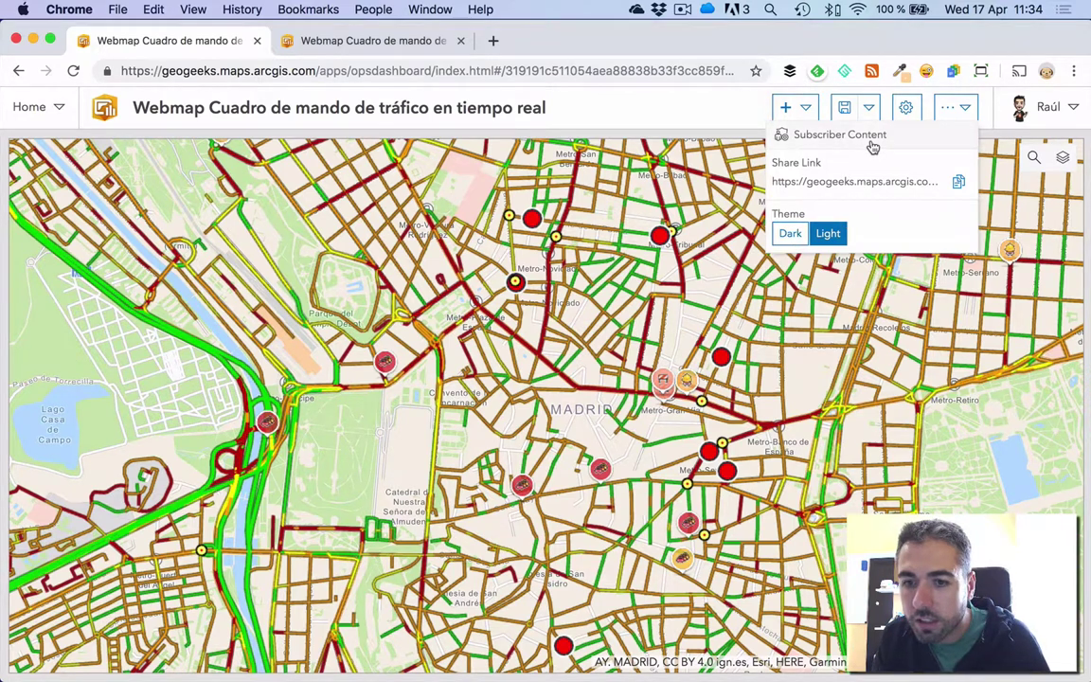
pyautogui.click(328, 42)
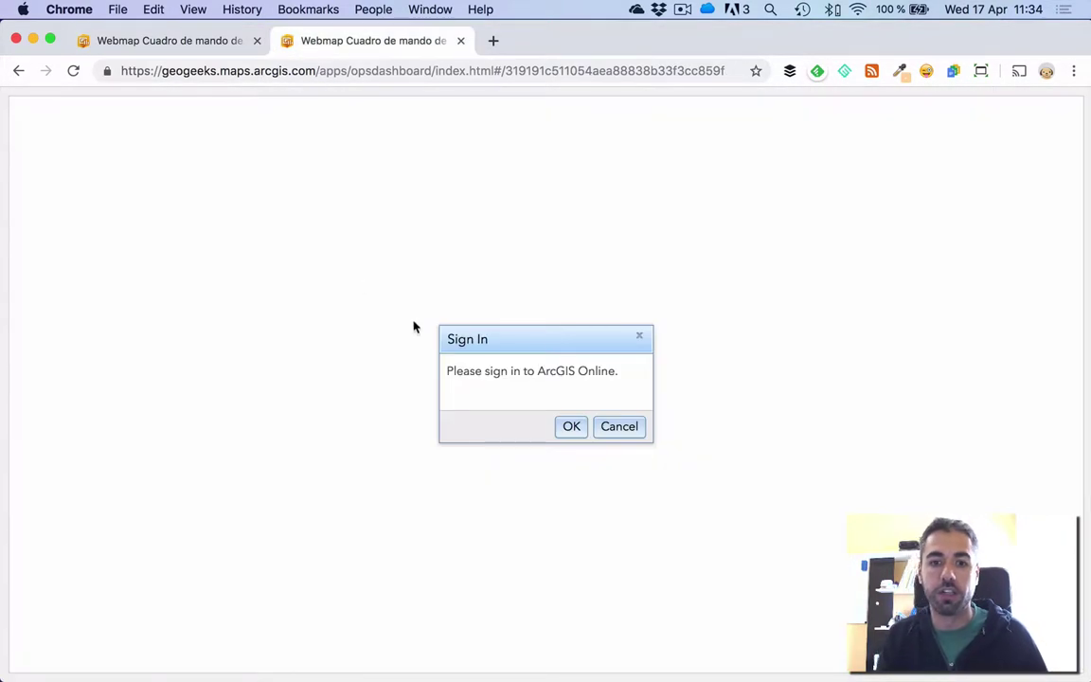
pyautogui.click(571, 427)
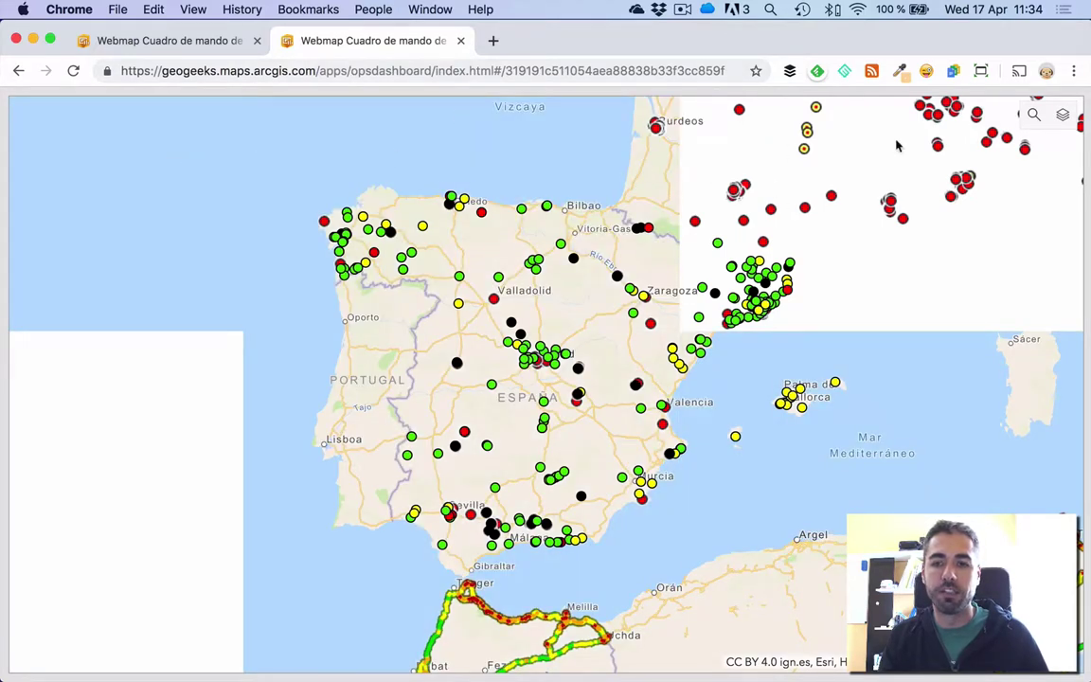
# - Add a header to the dashboard being edited, titled "Cuadro de mando en tiempo real de tráfico"
pyautogui.click(208, 44)
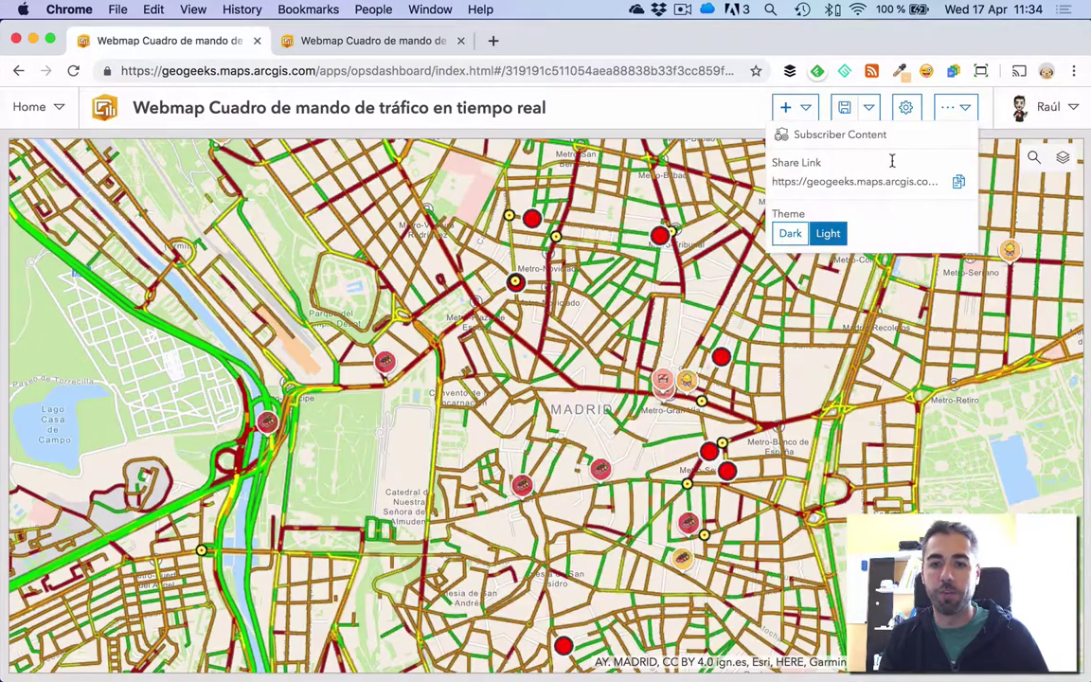
pyautogui.click(806, 108)
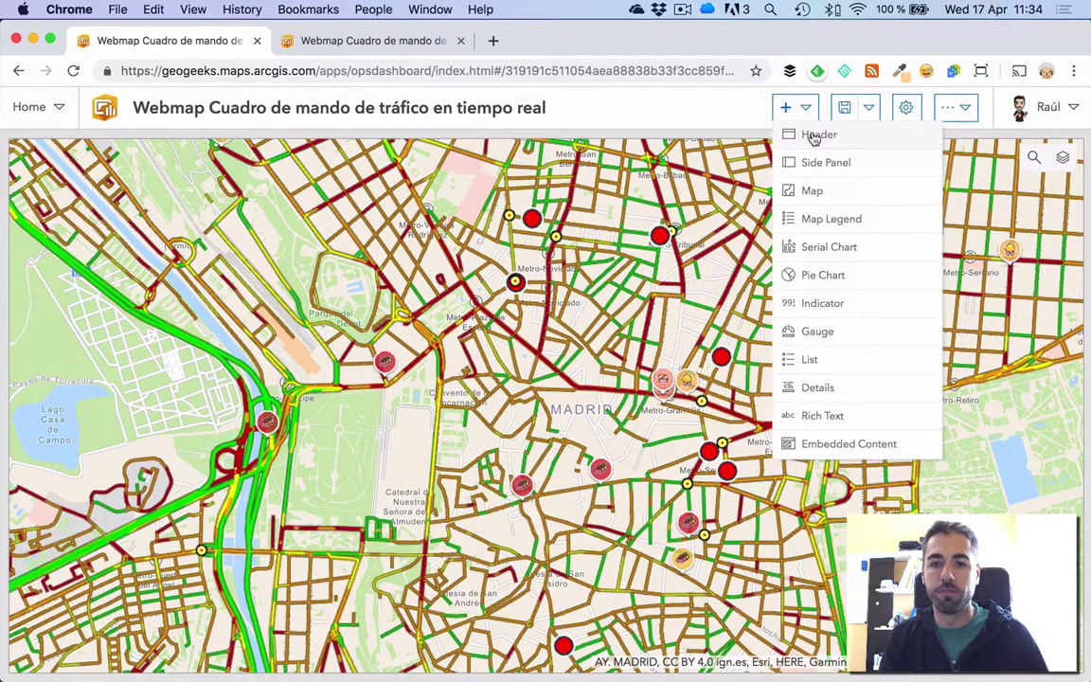
pyautogui.click(816, 136)
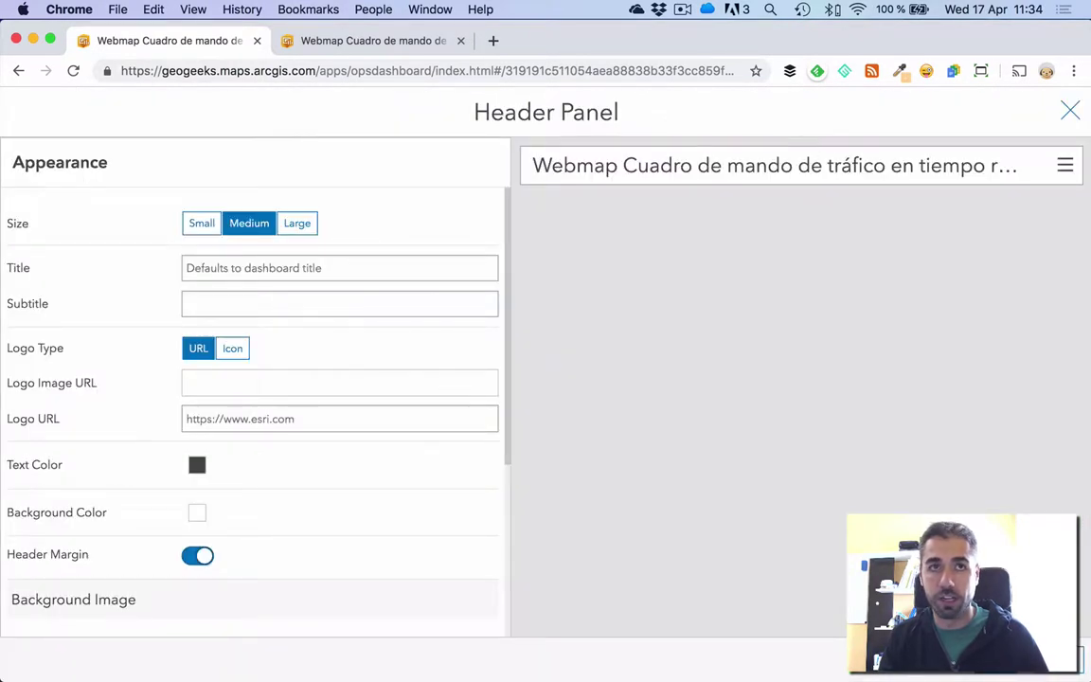
pyautogui.click(292, 267)
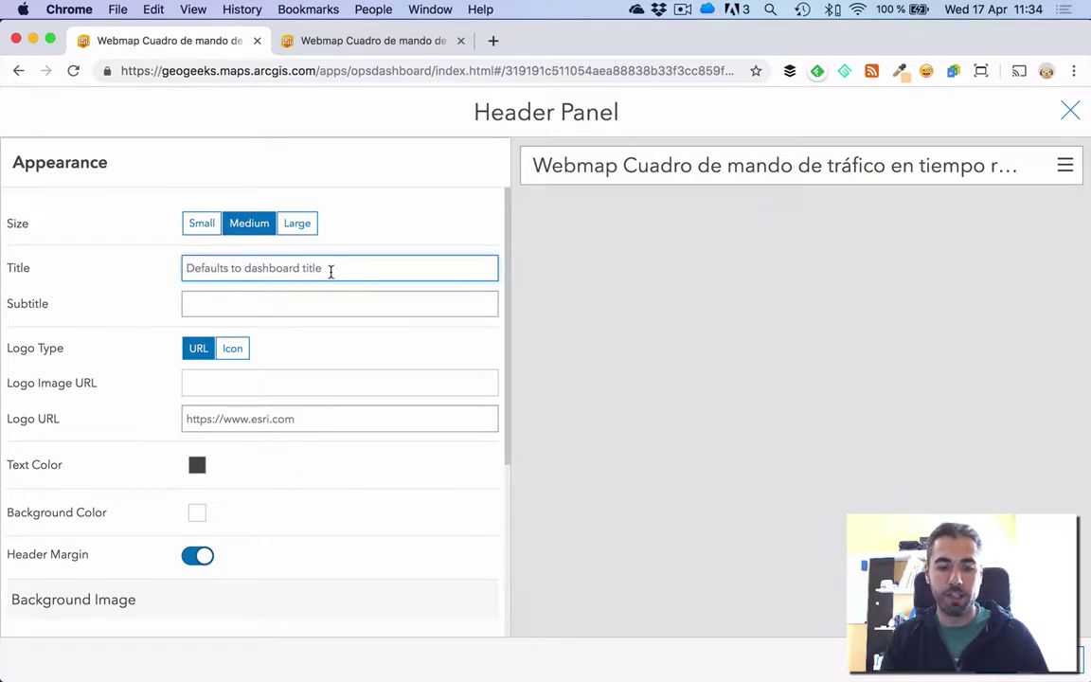
pyautogui.write('Cuadro de manto')
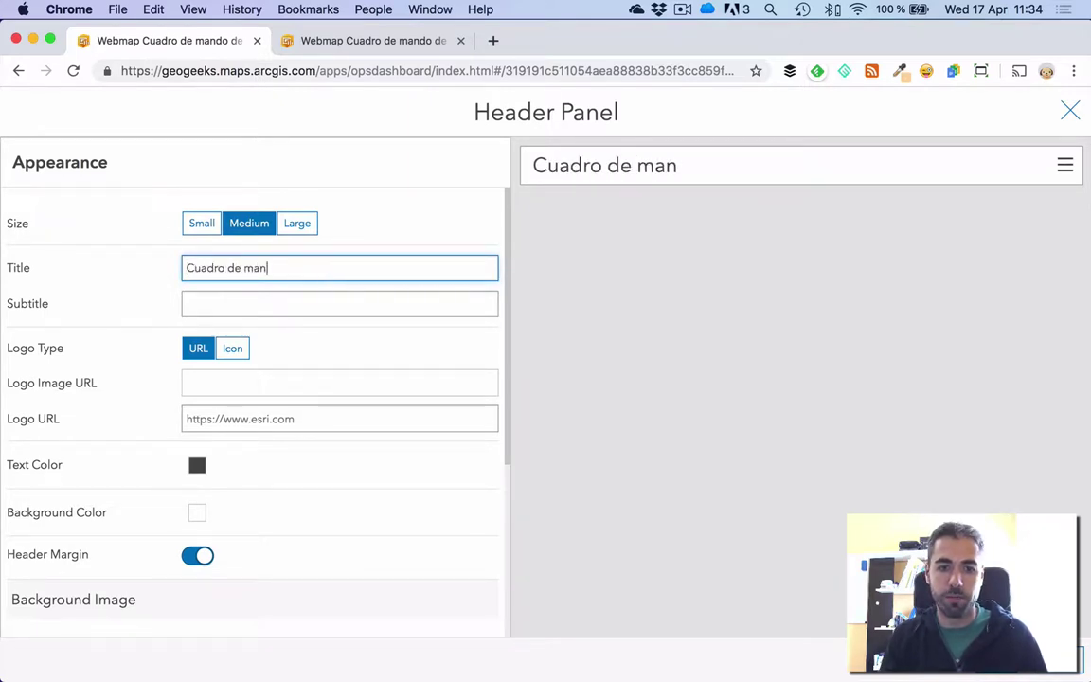
pyautogui.press('BackSpace')
pyautogui.press('BackSpace')
pyautogui.write('do en tie')
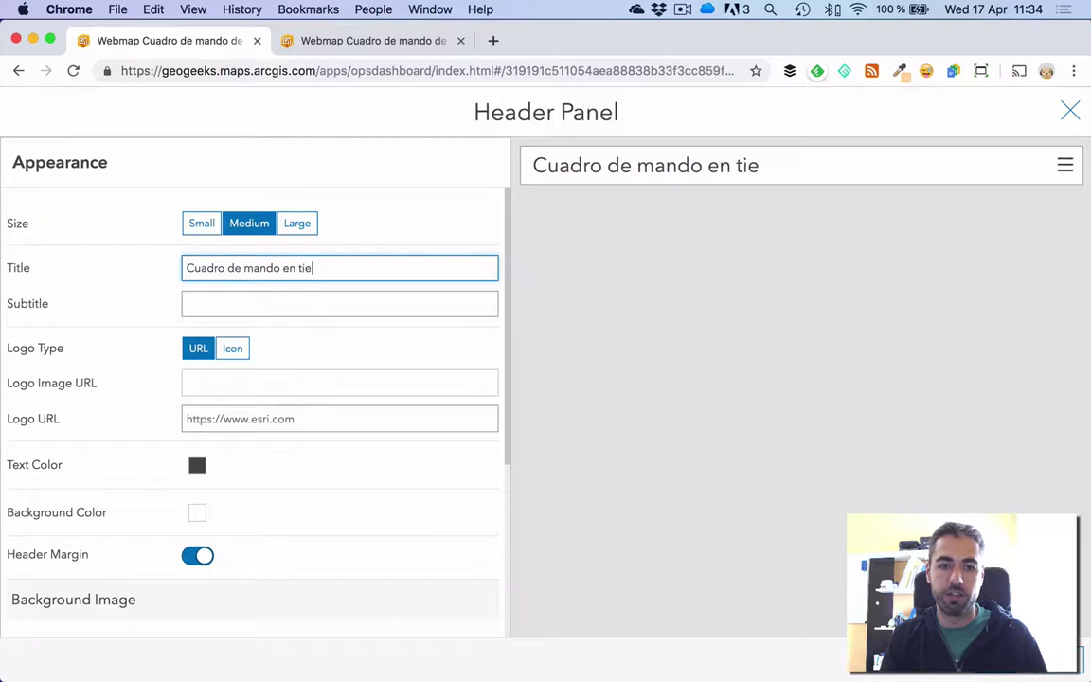
pyautogui.write('mpo real de t')
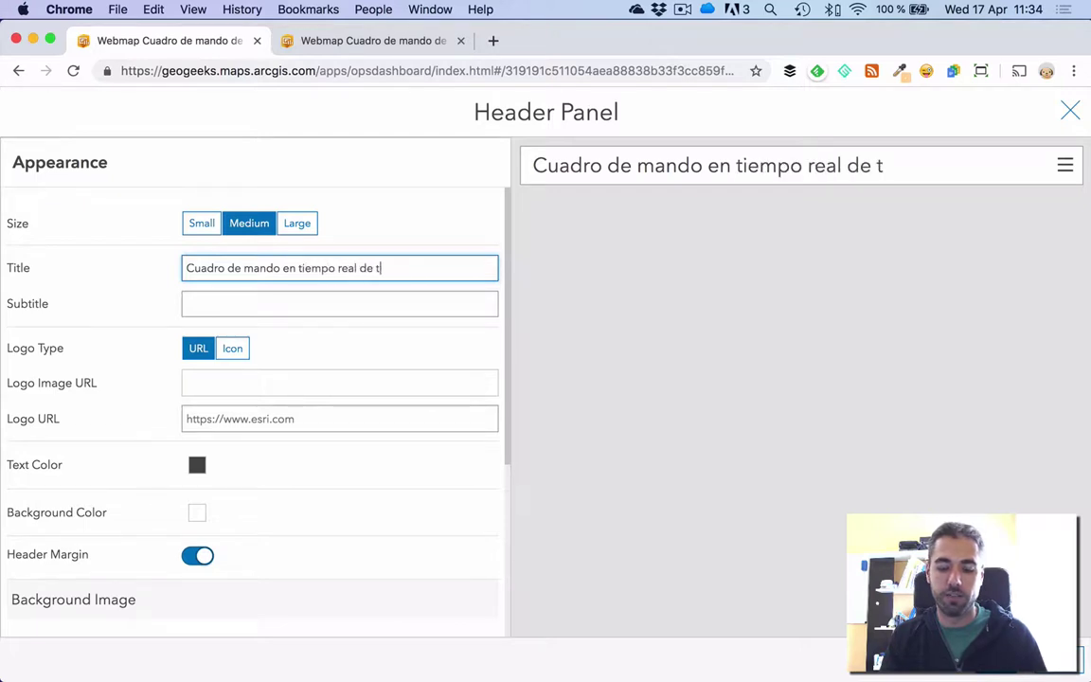
pyautogui.write('ráfico')
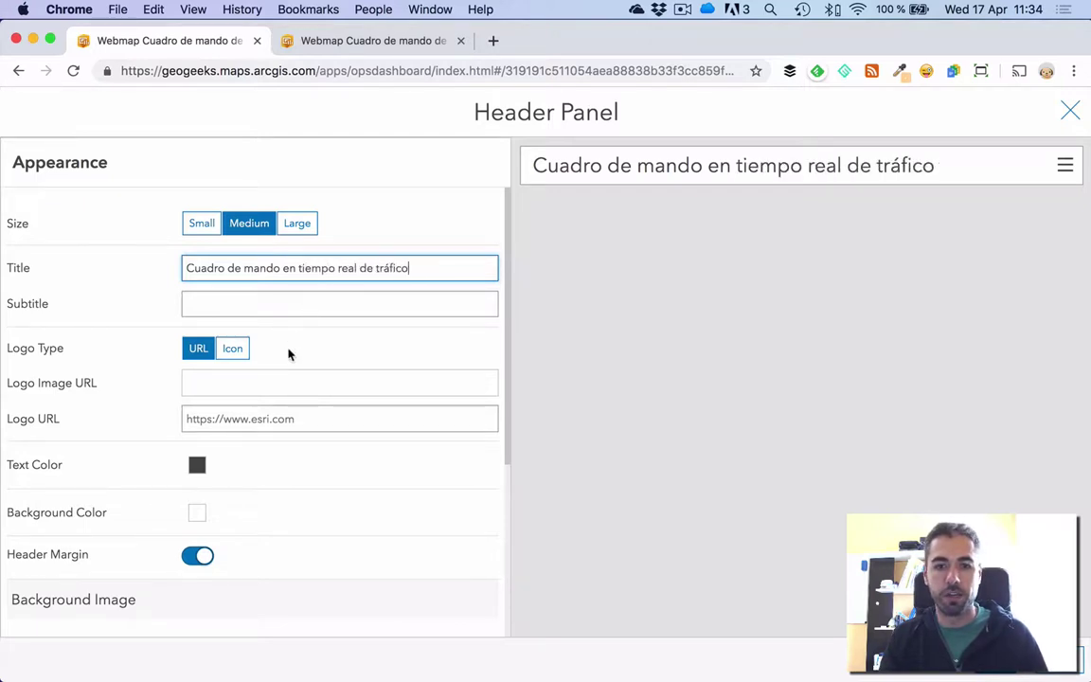
# - Switch the header logo to an icon, choosing the car under a roof from the Points of interest set
pyautogui.click(231, 349)
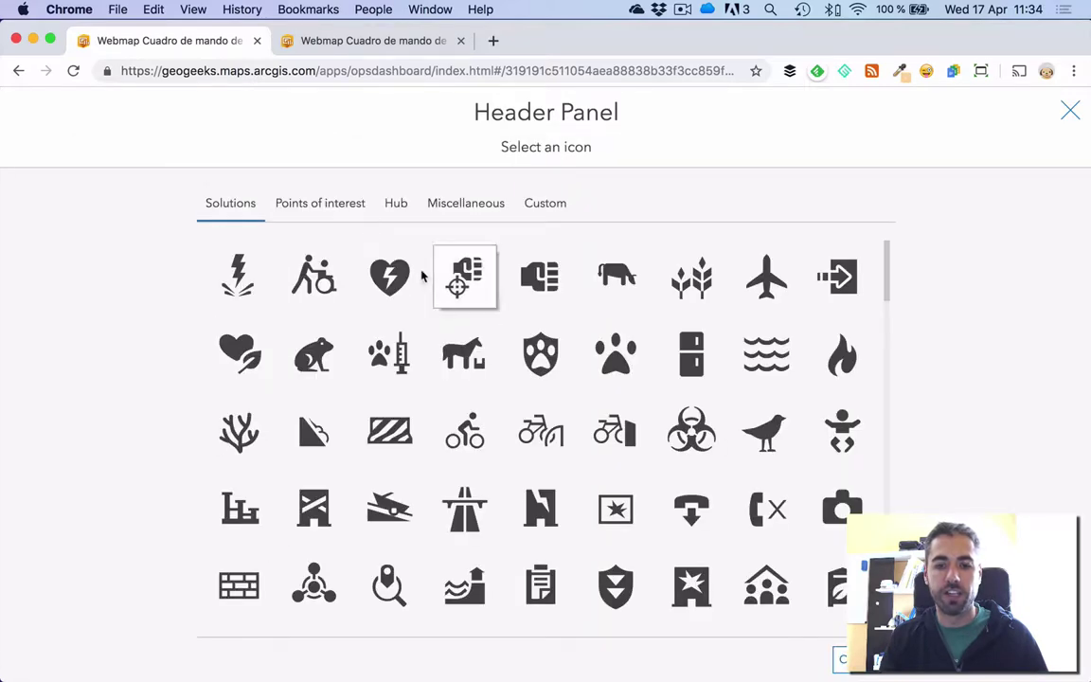
pyautogui.scroll(-5, 437, 320)
pyautogui.scroll(5, 431, 284)
pyautogui.click(535, 203)
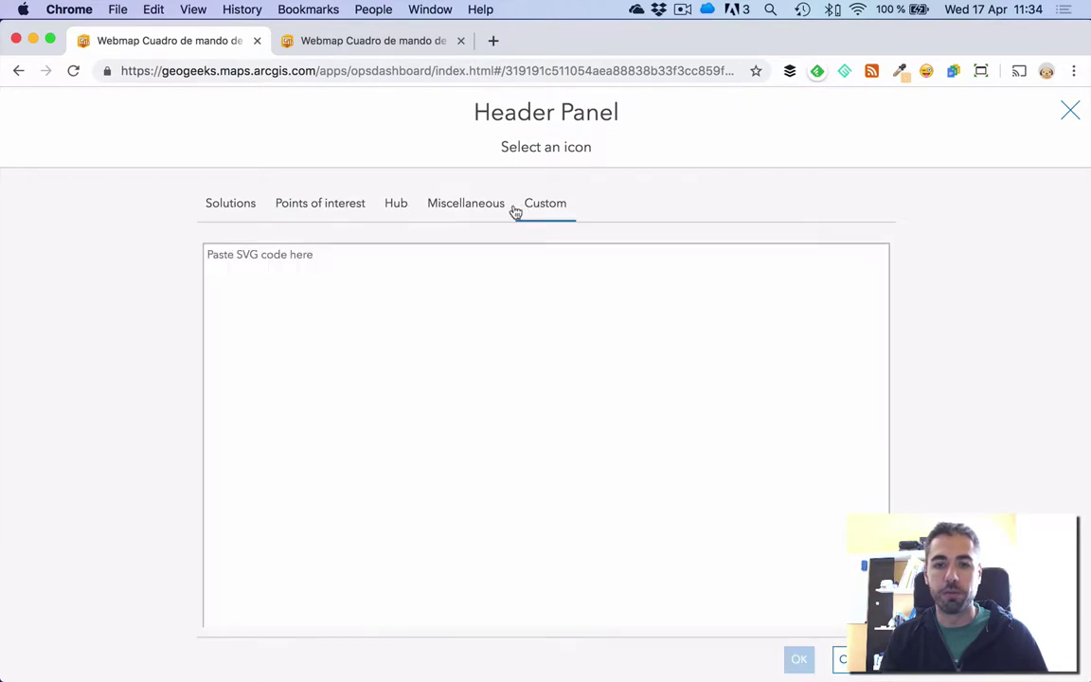
pyautogui.click(358, 260)
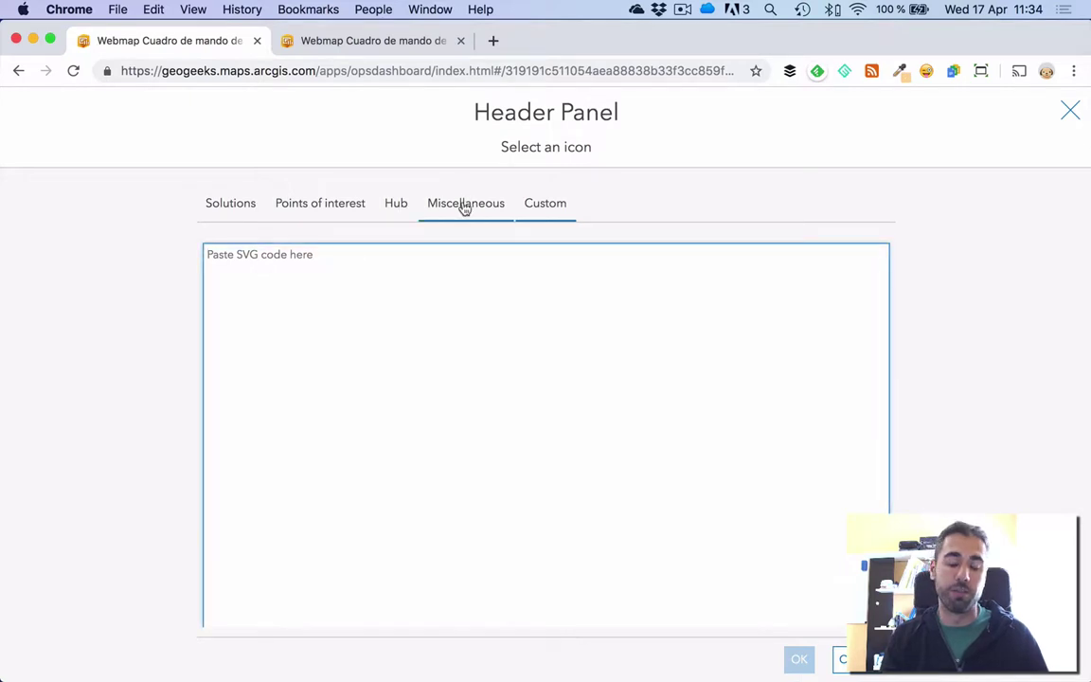
pyautogui.click(400, 205)
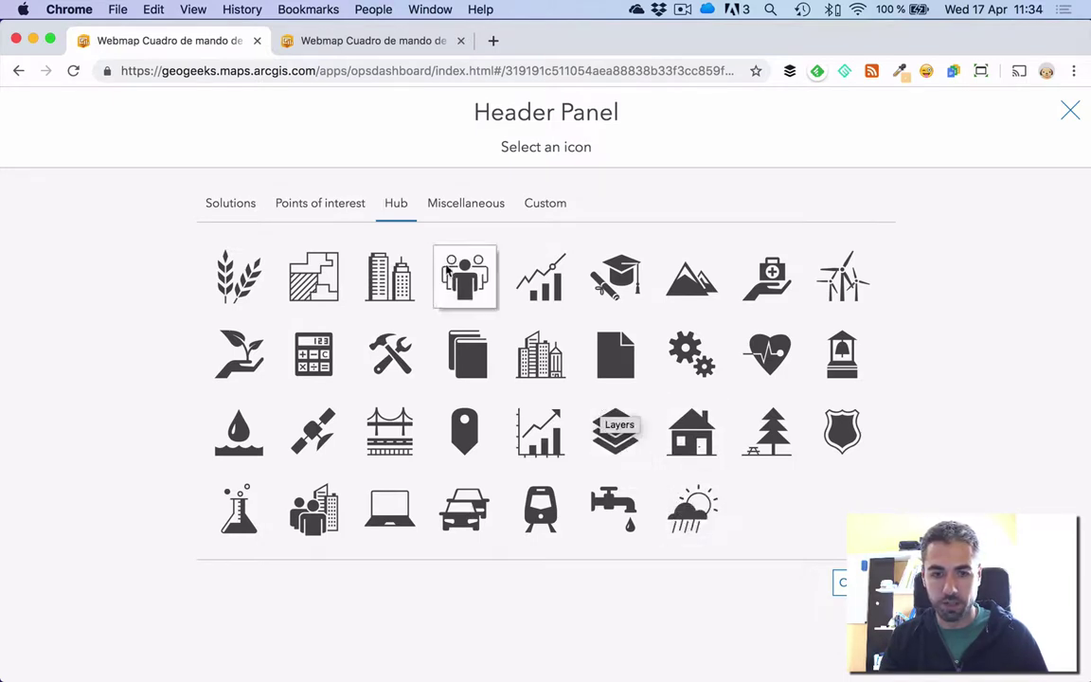
pyautogui.click(343, 214)
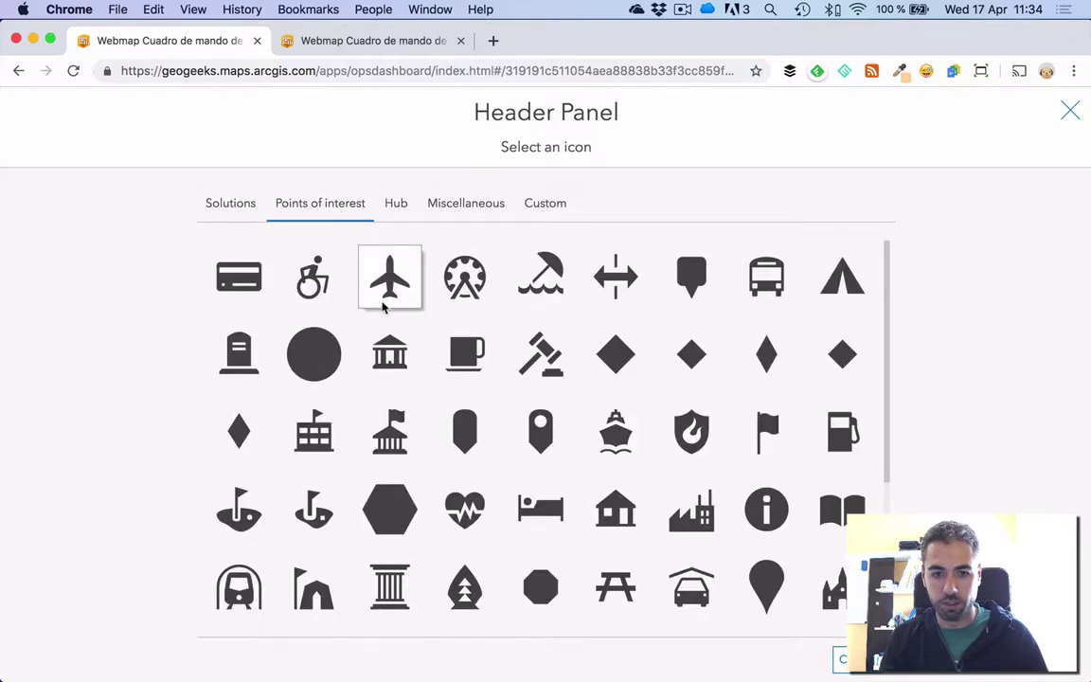
pyautogui.scroll(-5, 421, 507)
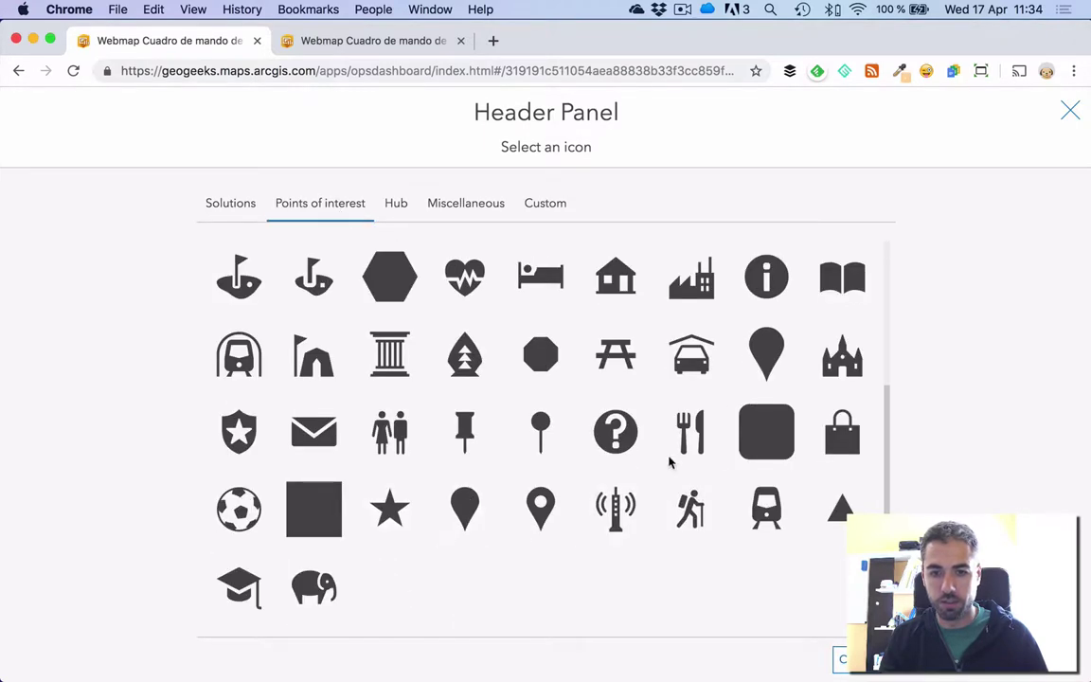
pyautogui.click(684, 362)
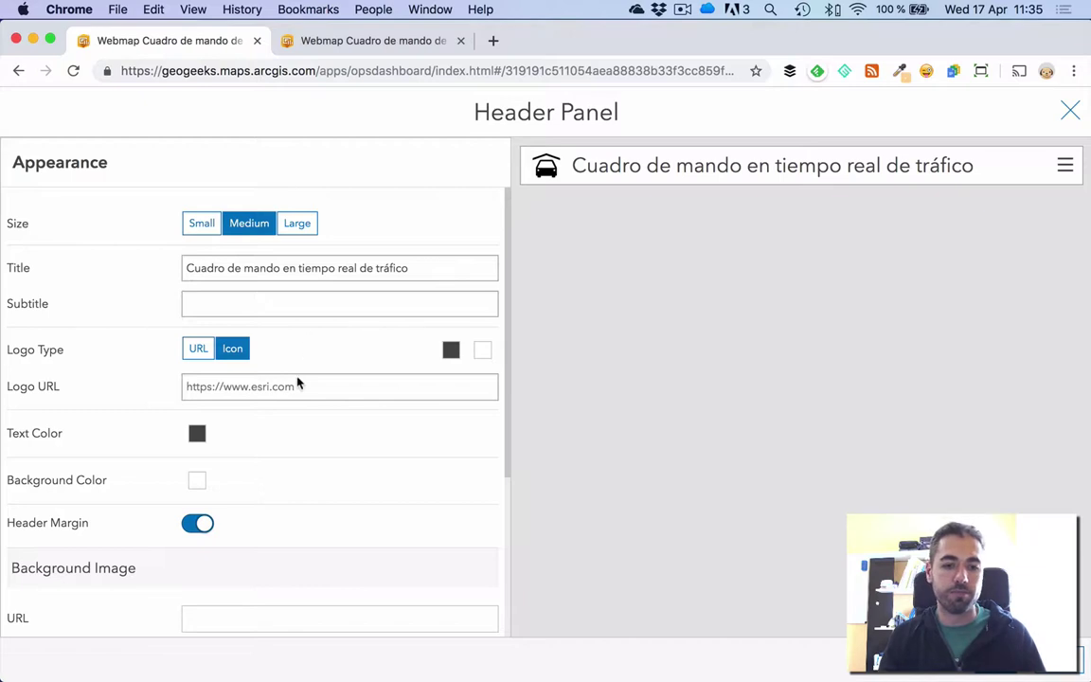
# - Turn off the header margin and finish adding the header to the dashboard
pyautogui.scroll(-1, 256, 455)
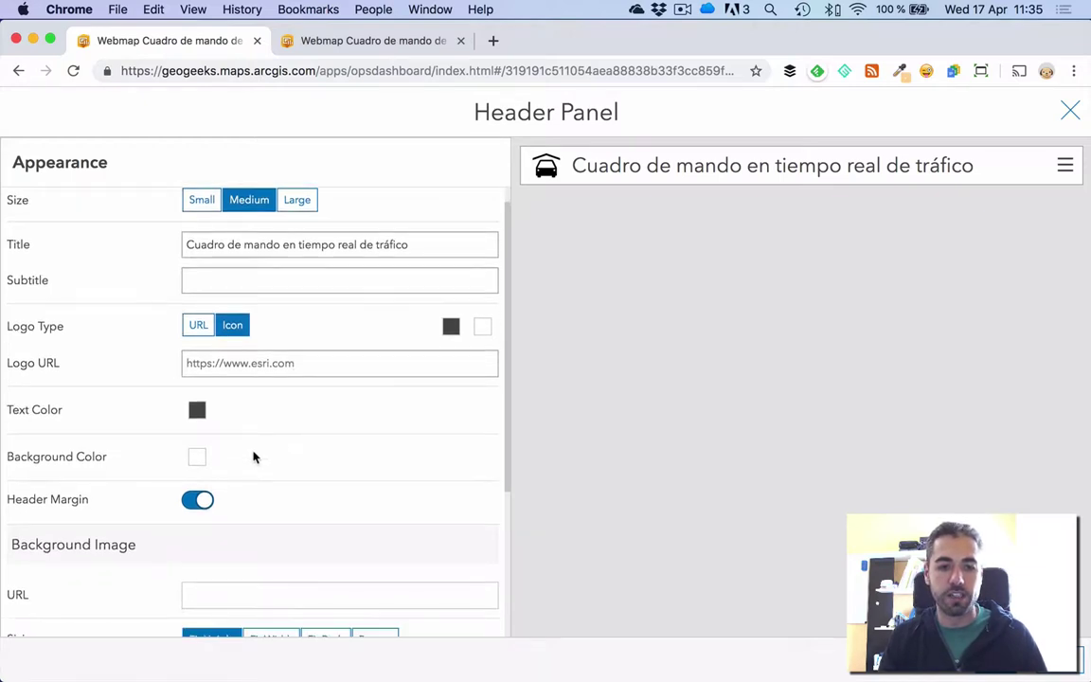
pyautogui.click(200, 504)
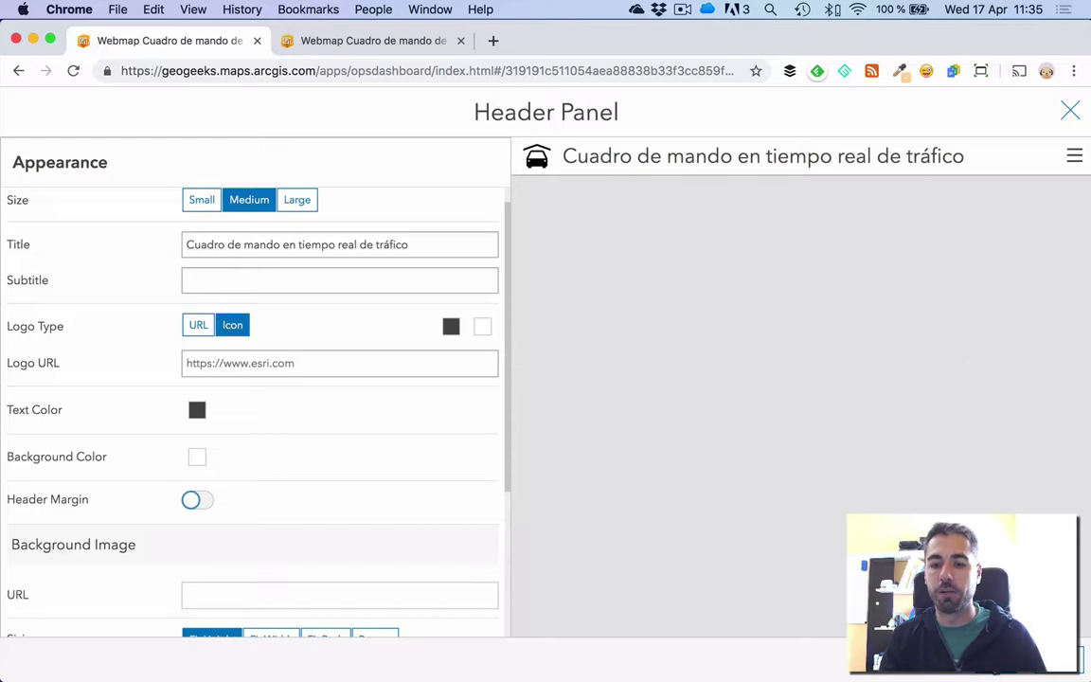
pyautogui.scroll(-3, 313, 492)
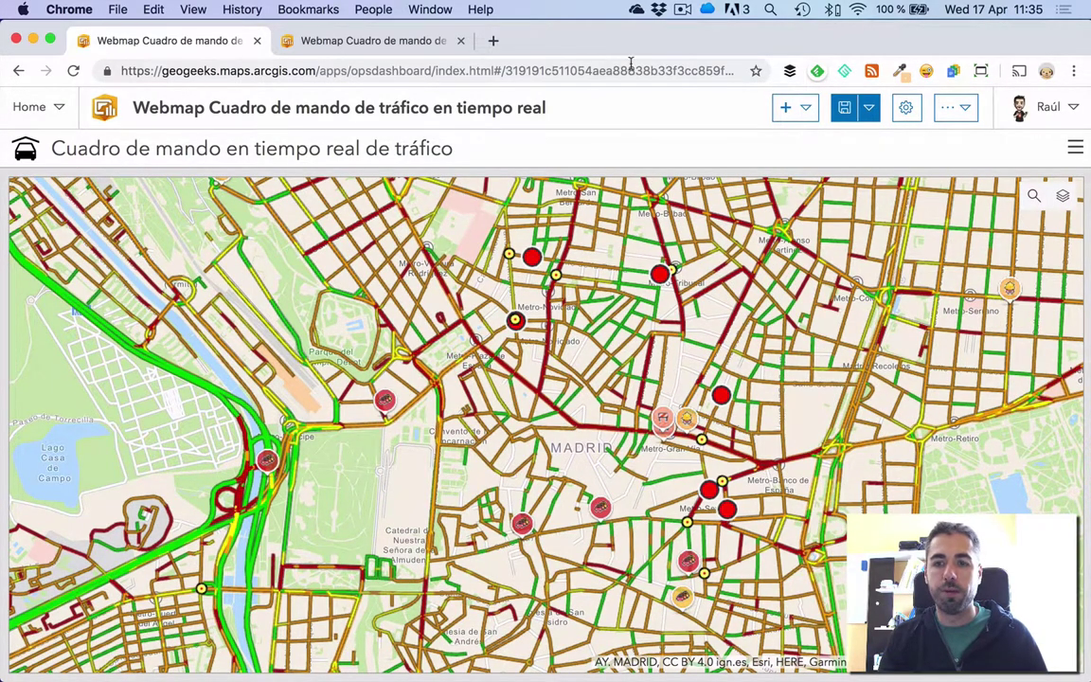
# - Bring the Spanish real time traffic monitor tab into the main browser window, order the published dashboard tab last, and return to the dashboard being edited
pyautogui.click(805, 109)
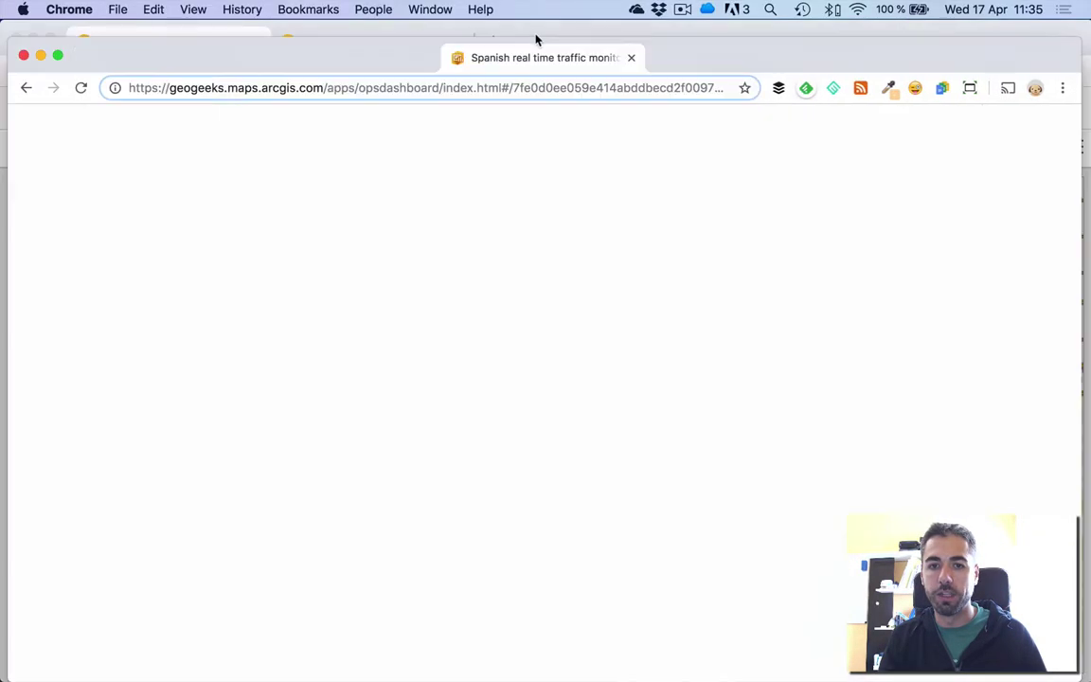
pyautogui.moveTo(536, 40); pyautogui.dragTo(544, 45)
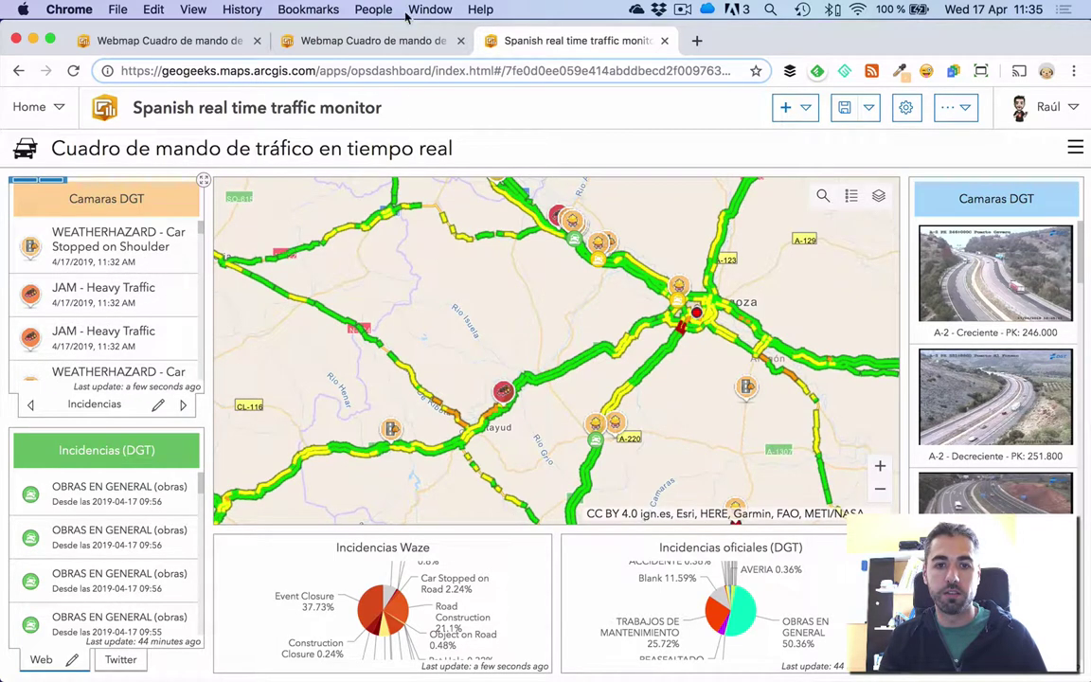
pyautogui.click(322, 44)
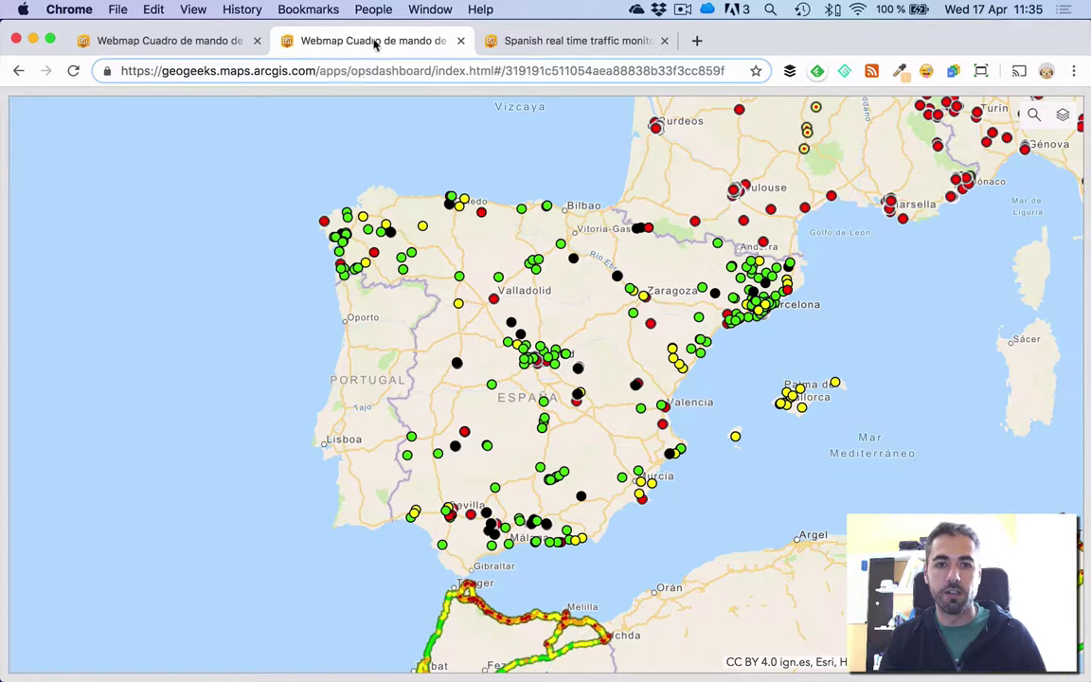
pyautogui.moveTo(366, 42); pyautogui.dragTo(554, 42)
pyautogui.click(212, 43)
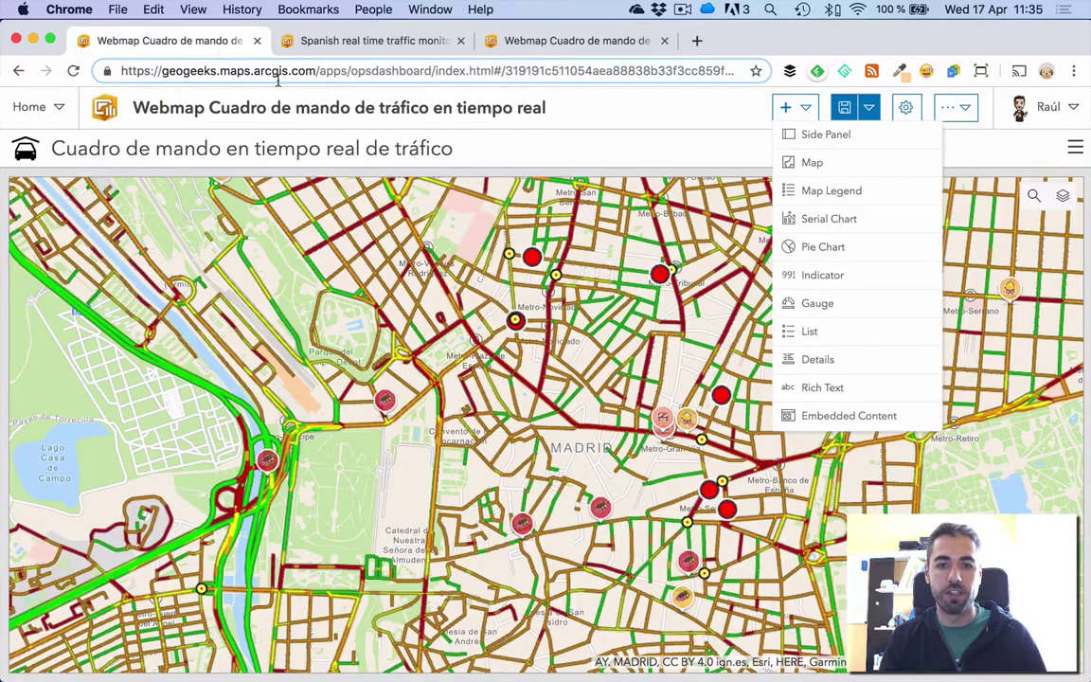
# - Add a List element based on the Waze_Data - Esri_Incidents layer and compare it with the incidents list in the Spanish real time traffic monitor dashboard
pyautogui.click(814, 331)
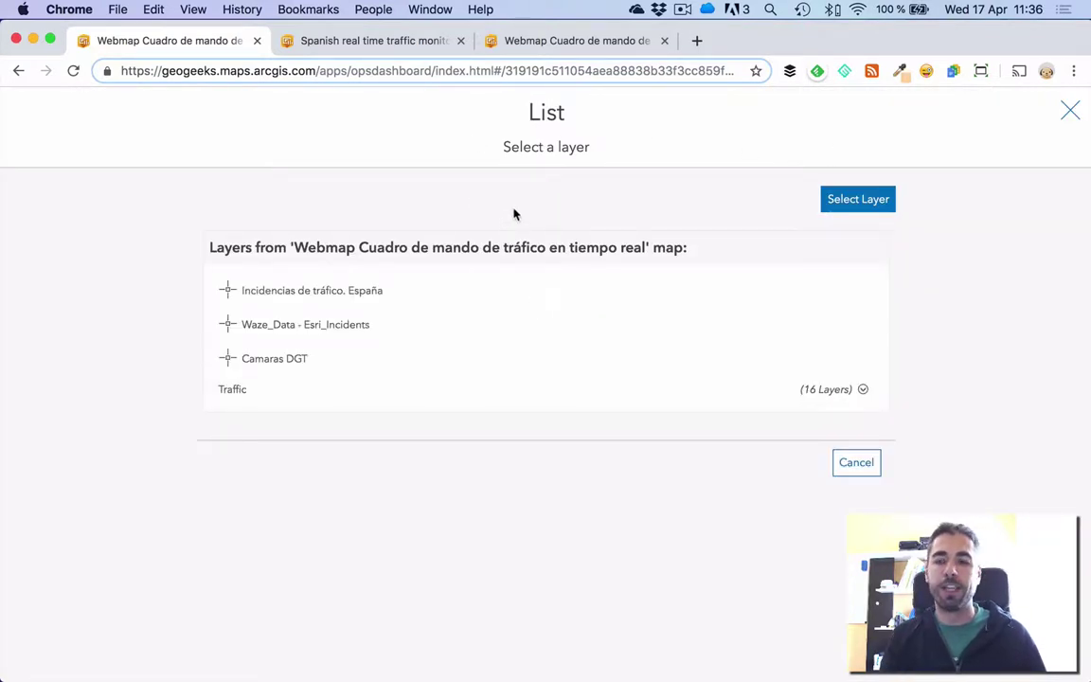
pyautogui.press('super+Tab')
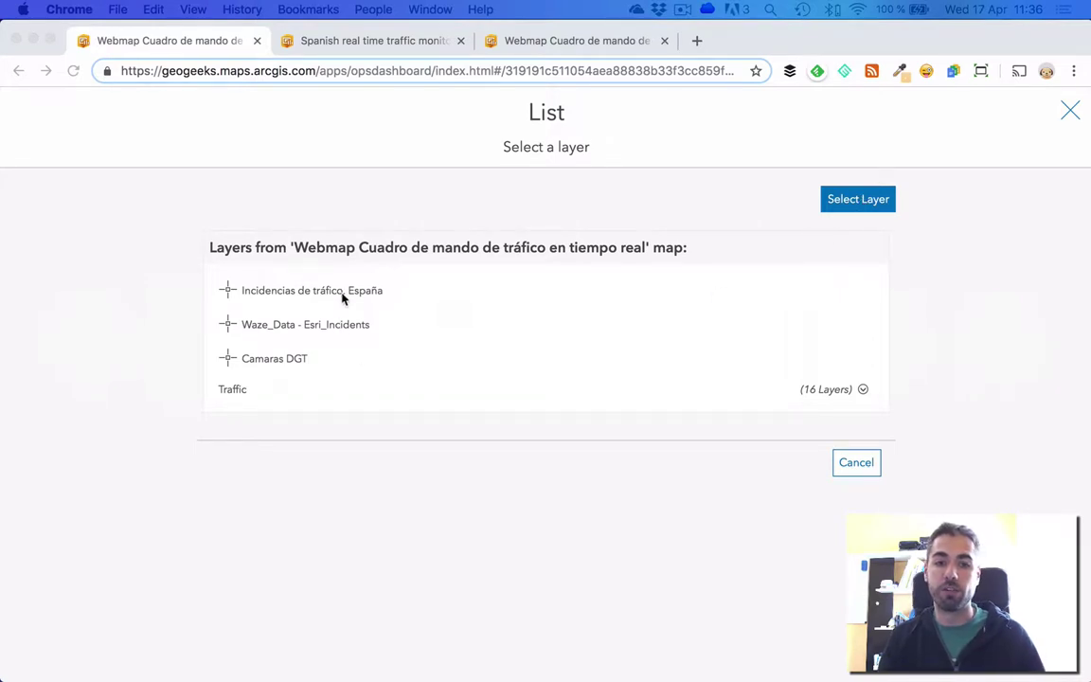
pyautogui.click(341, 323)
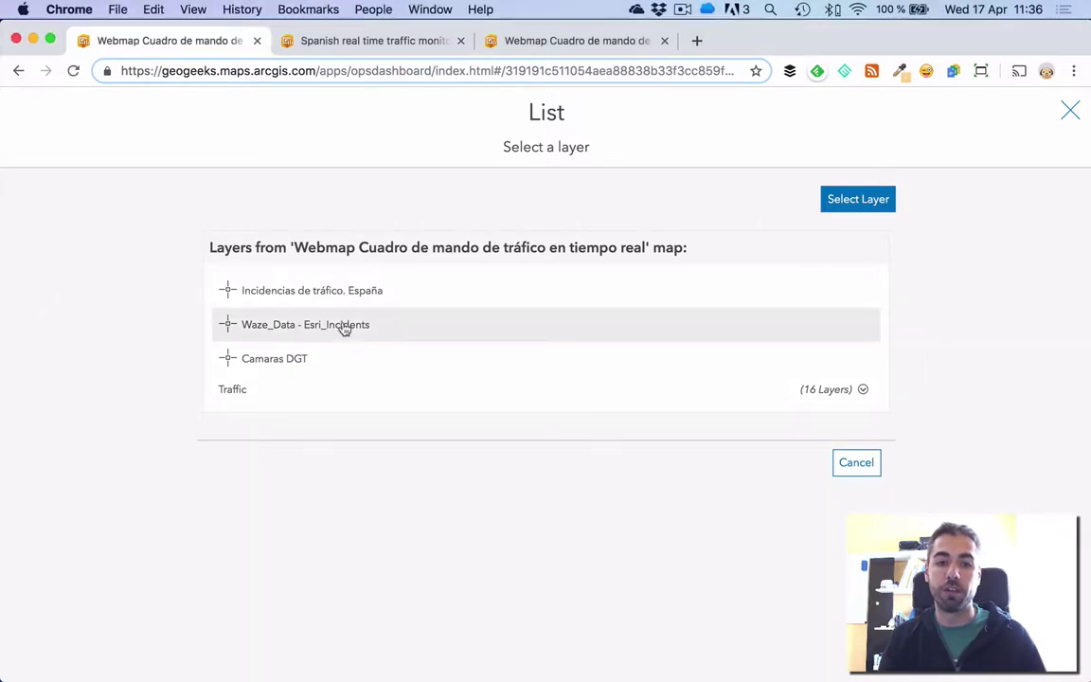
pyautogui.click(342, 325)
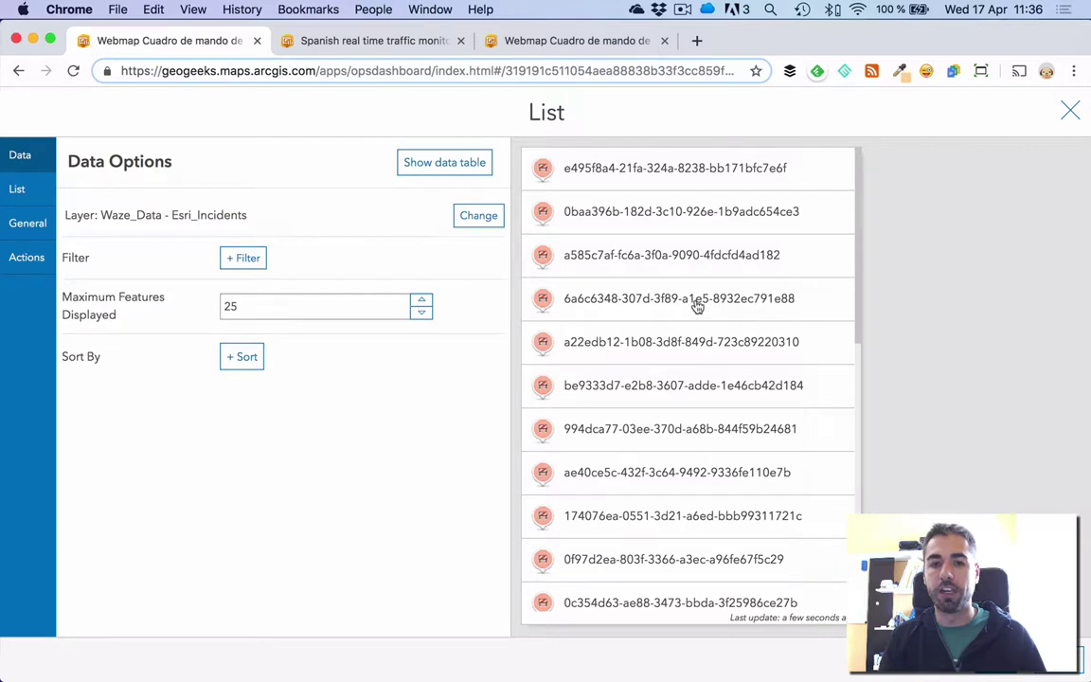
pyautogui.click(347, 36)
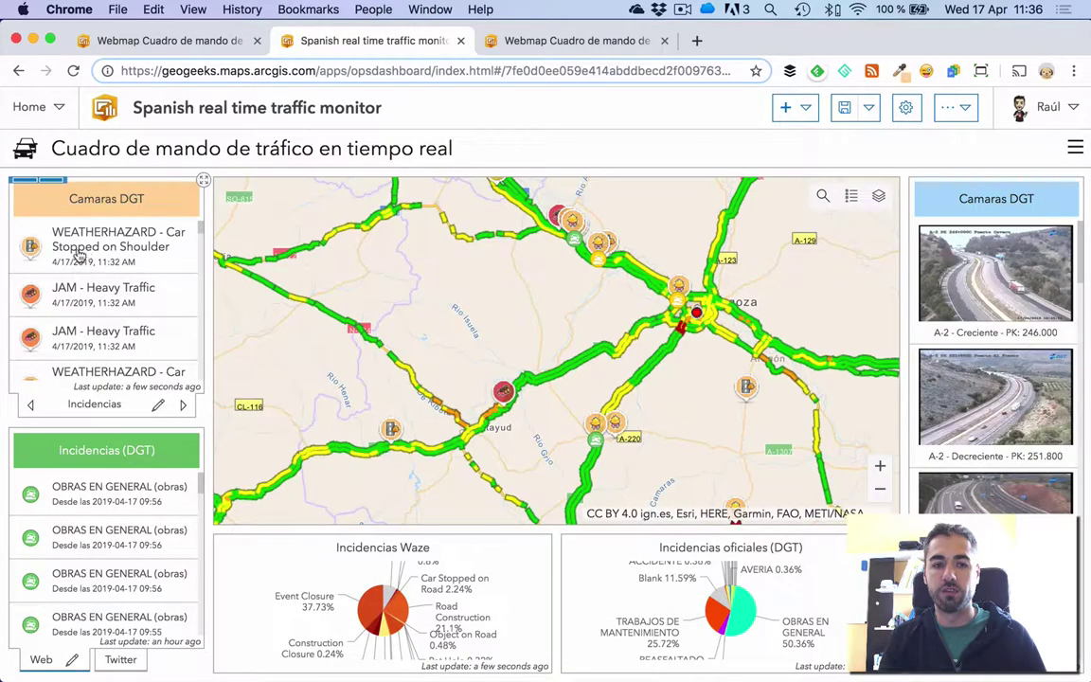
pyautogui.click(161, 42)
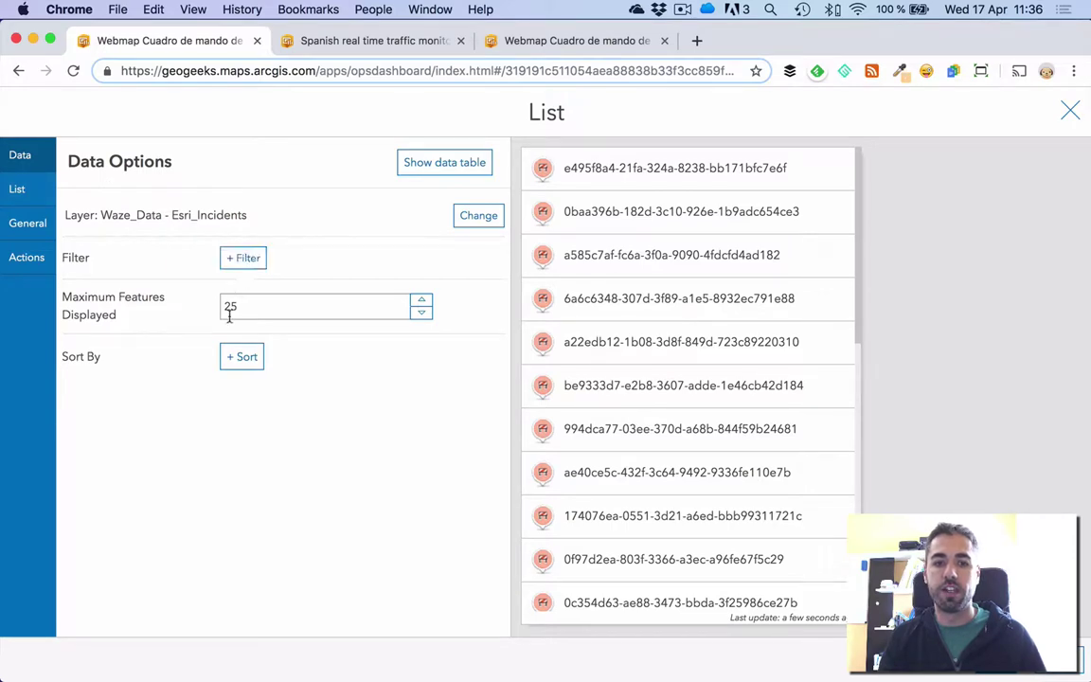
# - Set the list's maximum features displayed to 50
pyautogui.moveTo(240, 310); pyautogui.dragTo(195, 311)
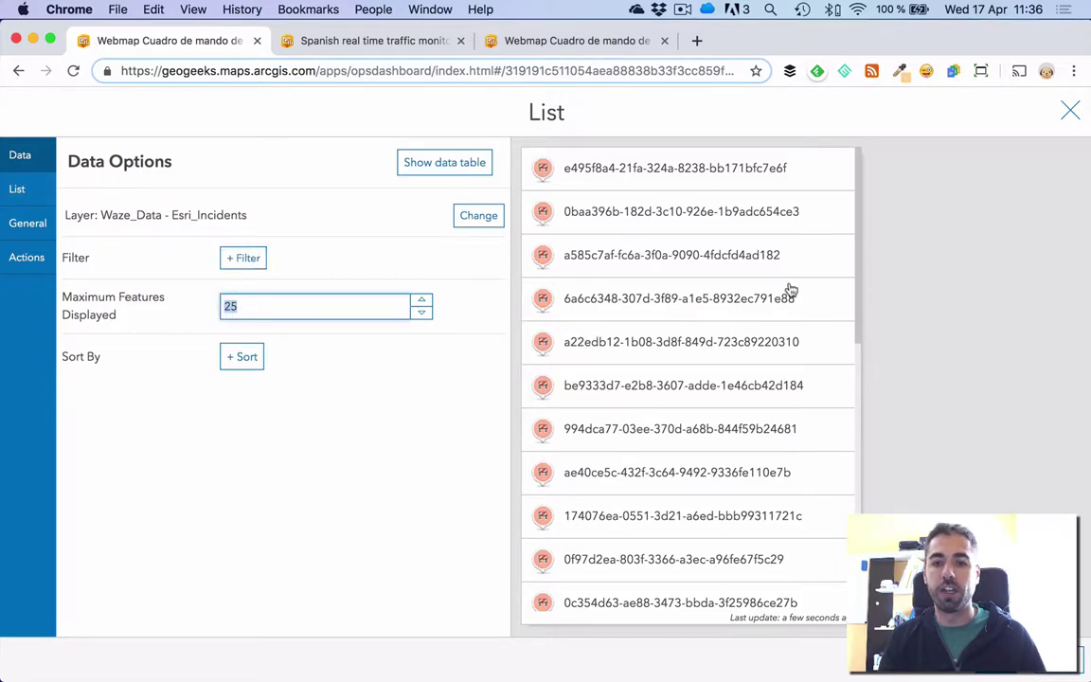
pyautogui.scroll(-5, 786, 287)
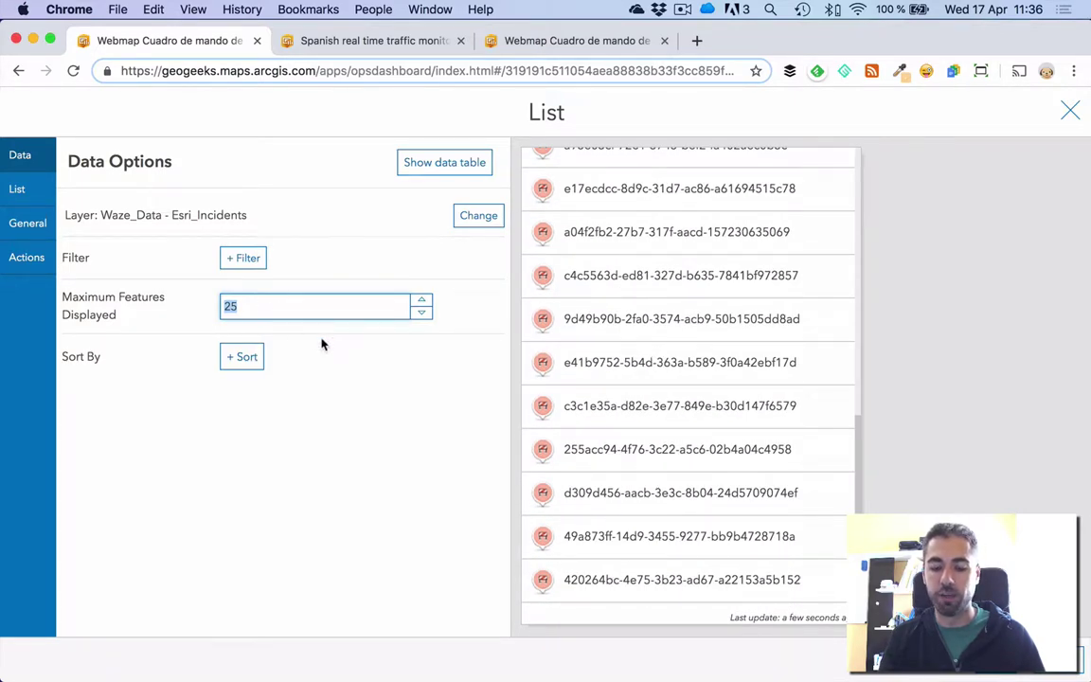
pyautogui.write('50')
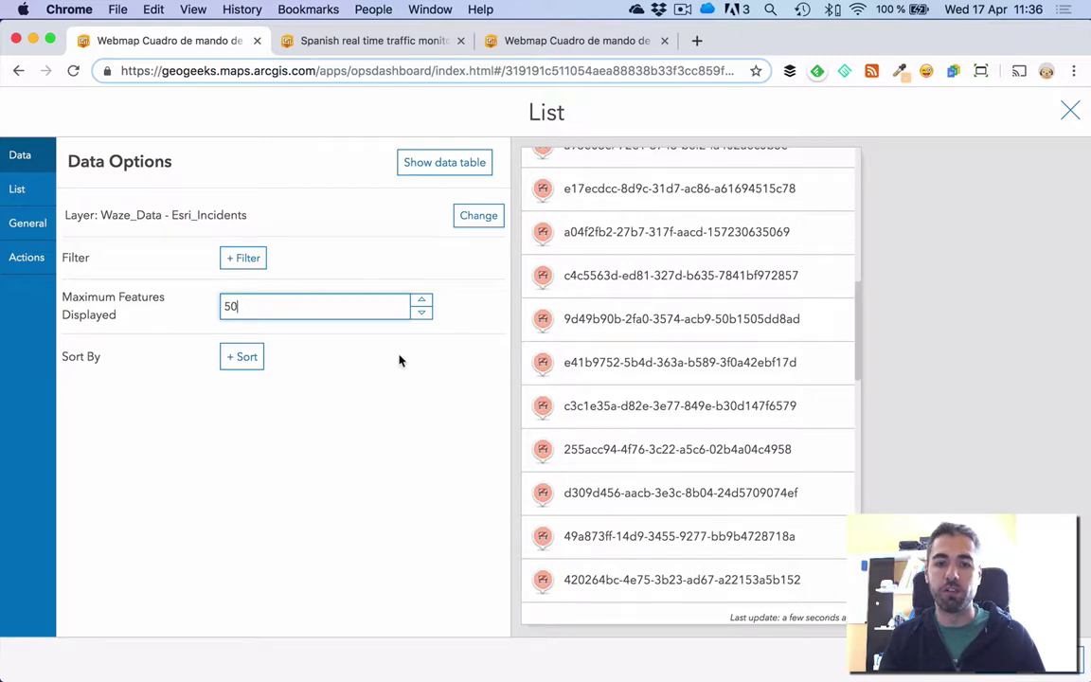
pyautogui.click(297, 365)
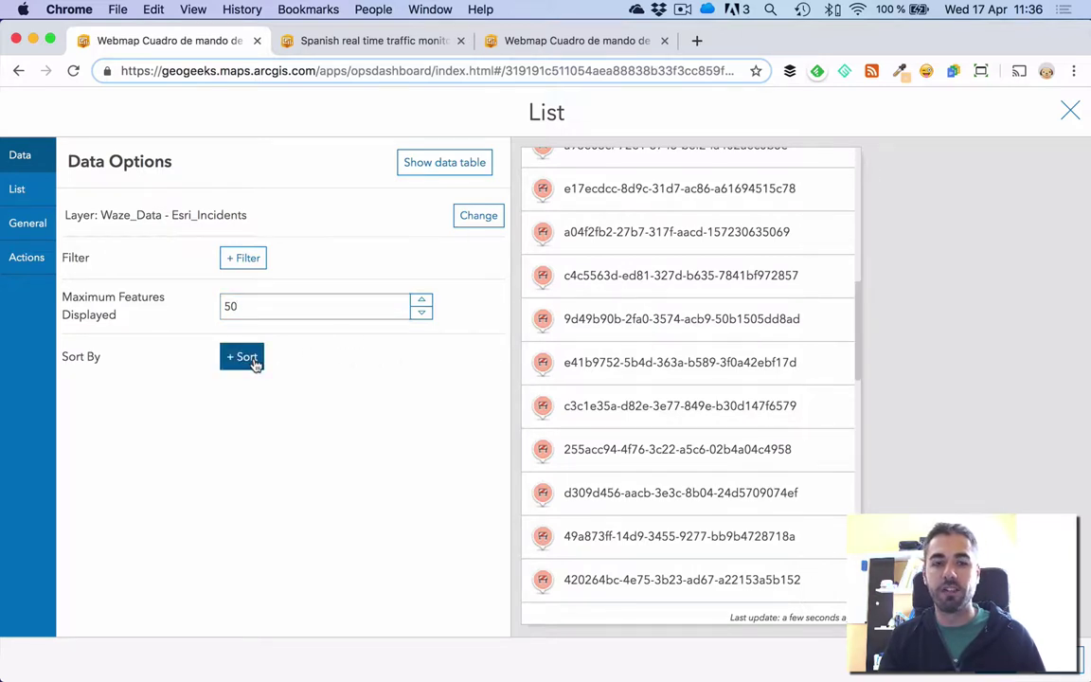
# - Sort the incidents list by Last Update in descending order
pyautogui.click(252, 360)
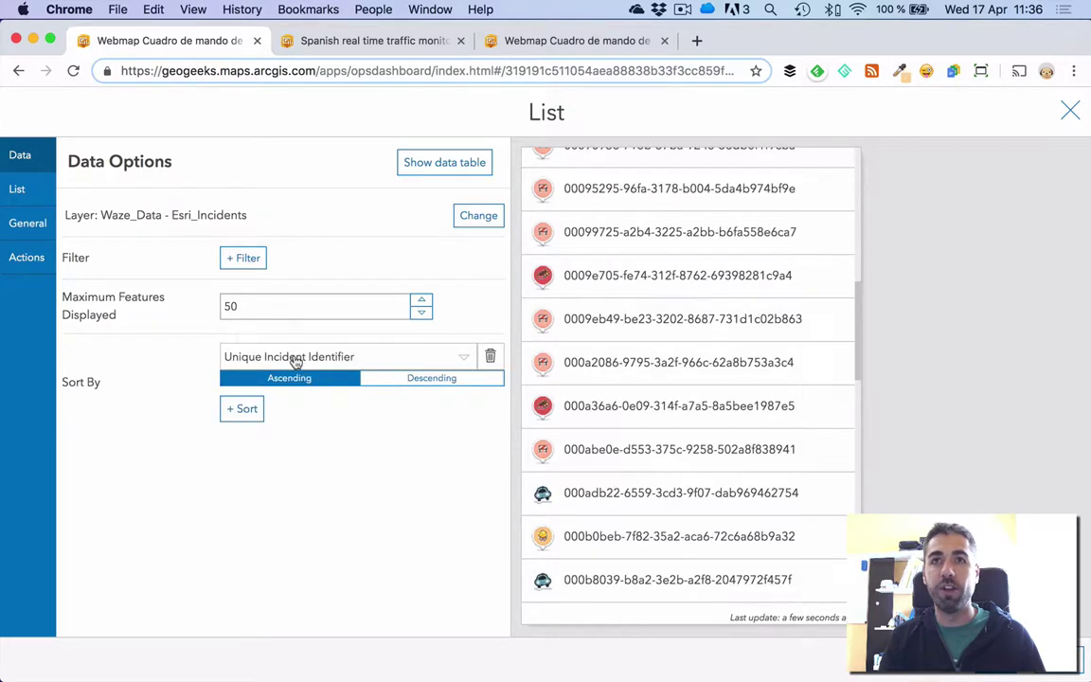
pyautogui.click(295, 358)
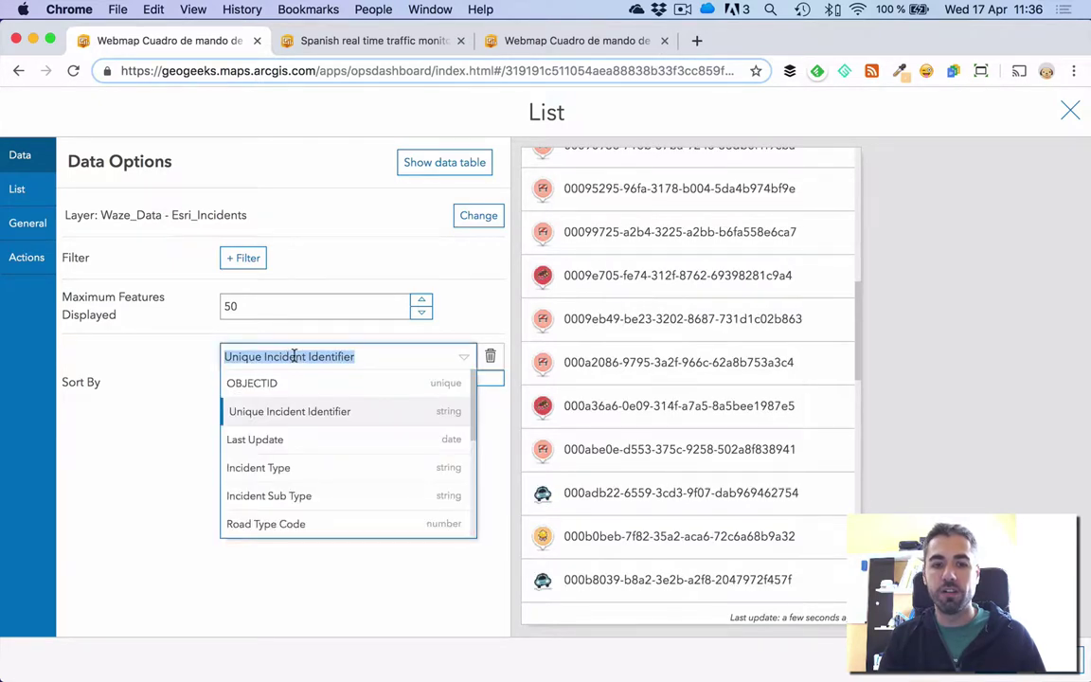
pyautogui.click(285, 443)
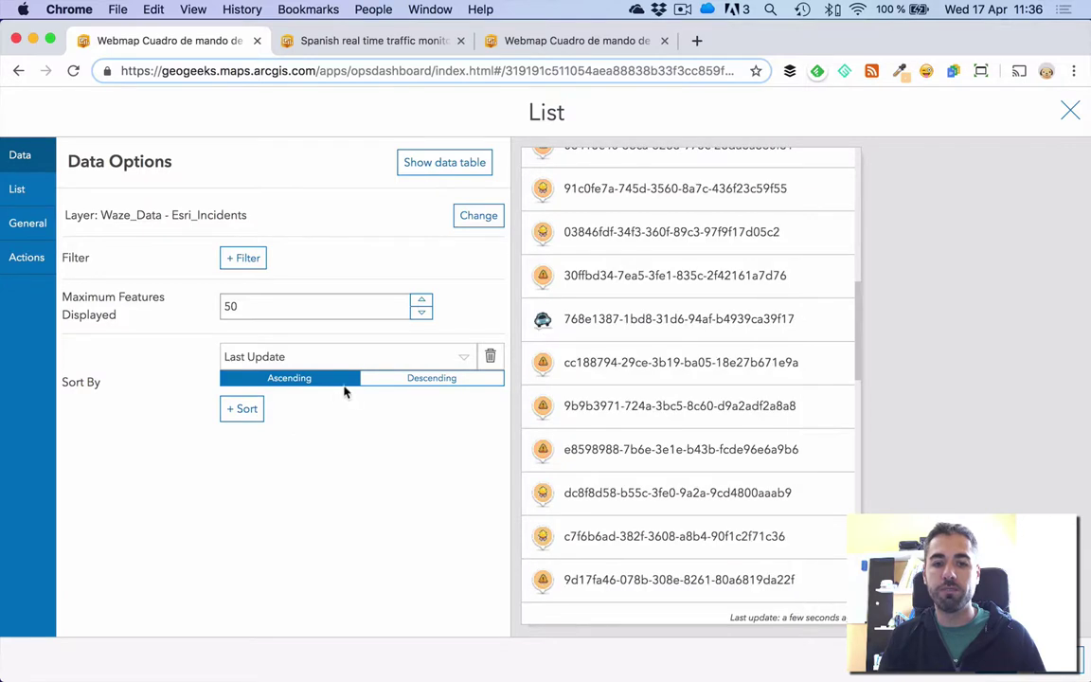
pyautogui.click(401, 379)
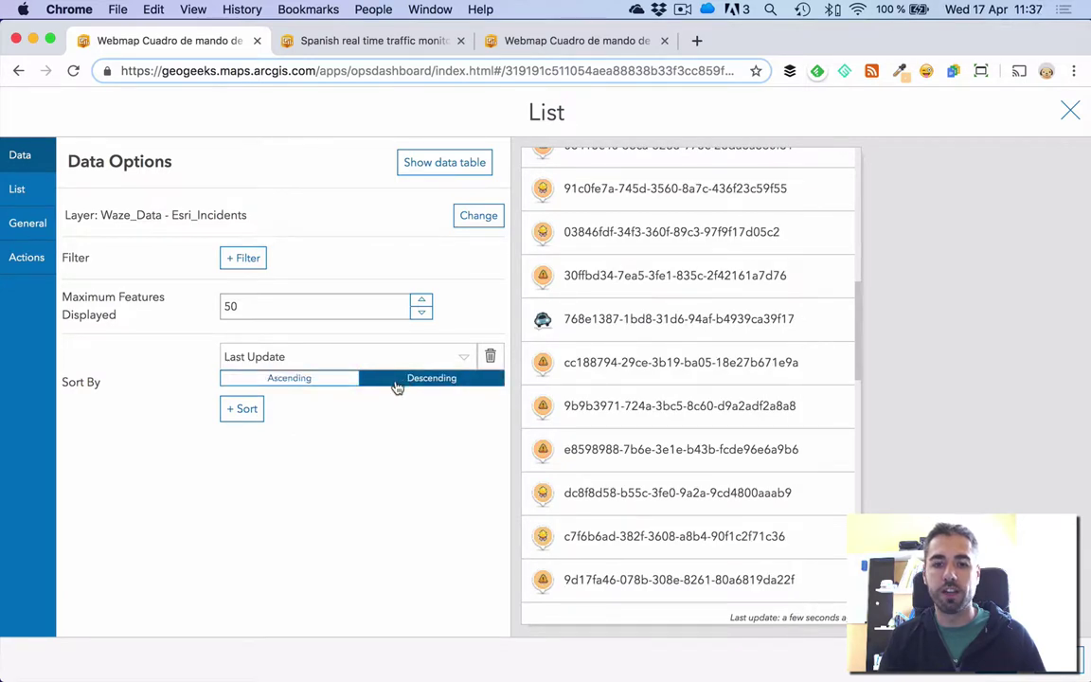
# - Add a second sort rule to the list by Reliability in descending order
pyautogui.click(244, 420)
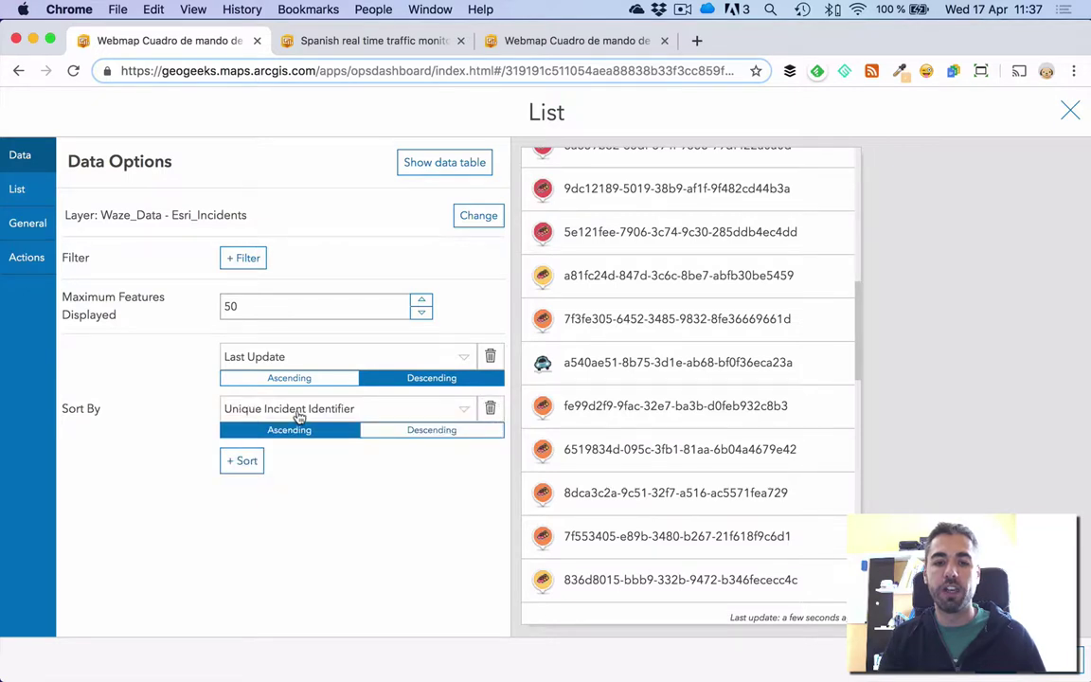
pyautogui.click(301, 412)
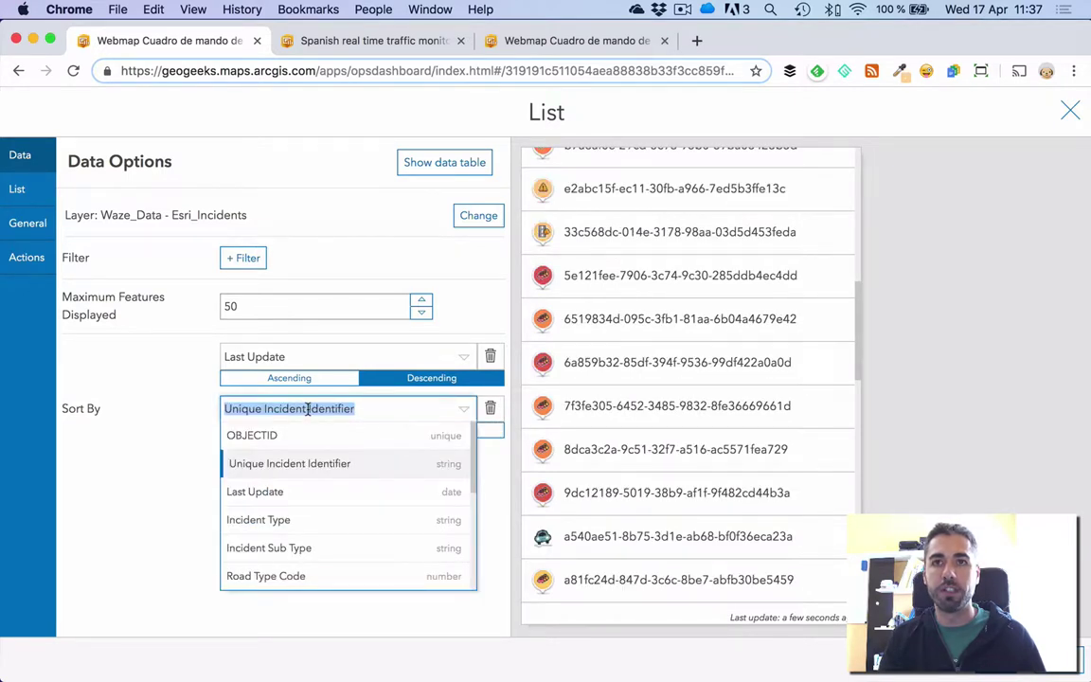
pyautogui.scroll(-1, 297, 516)
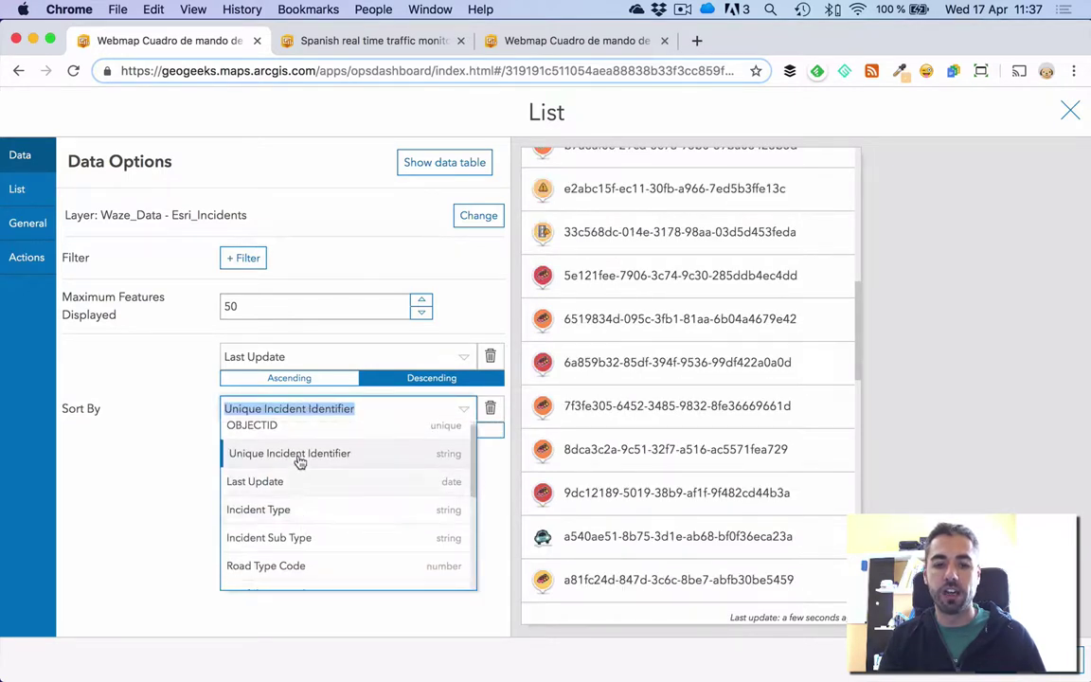
pyautogui.scroll(-5, 310, 520)
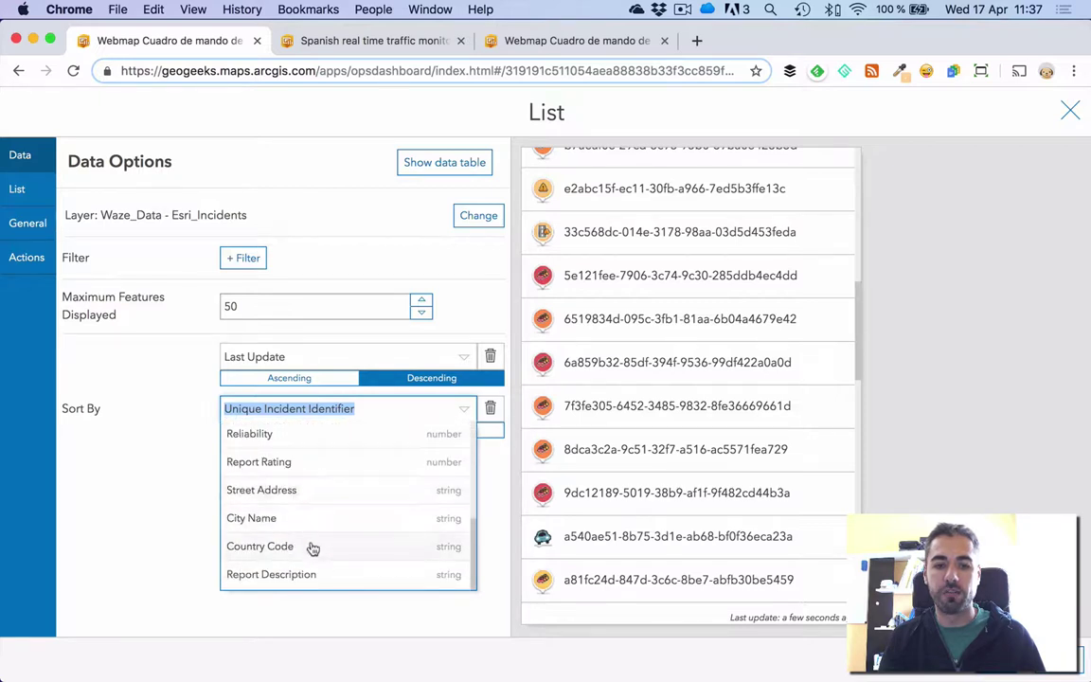
pyautogui.click(288, 434)
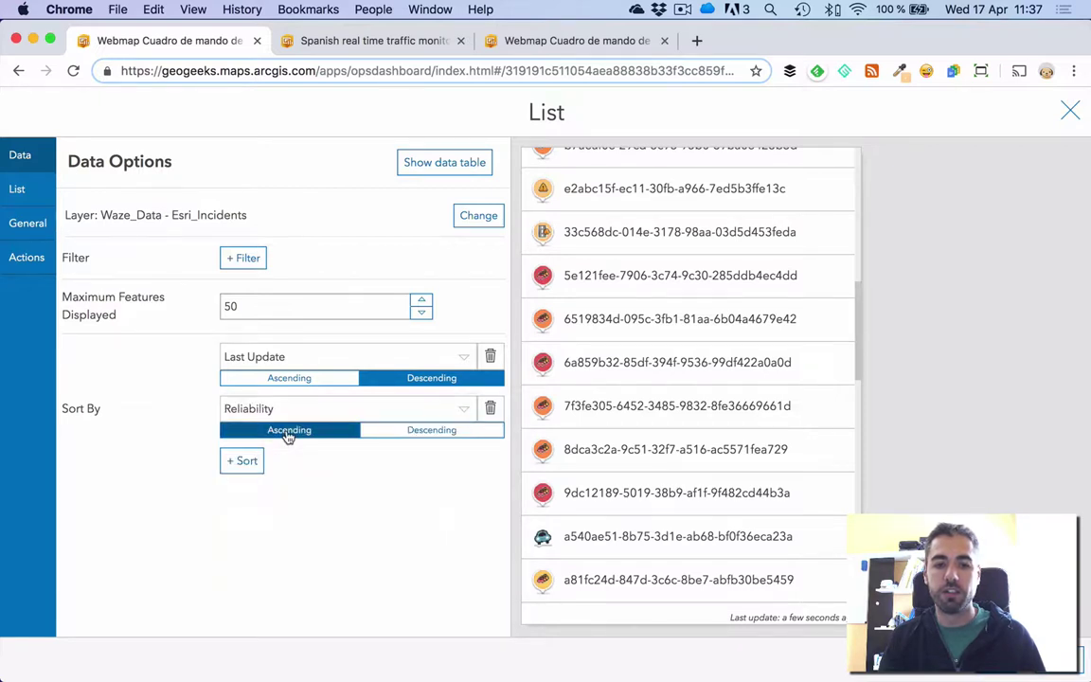
pyautogui.click(401, 434)
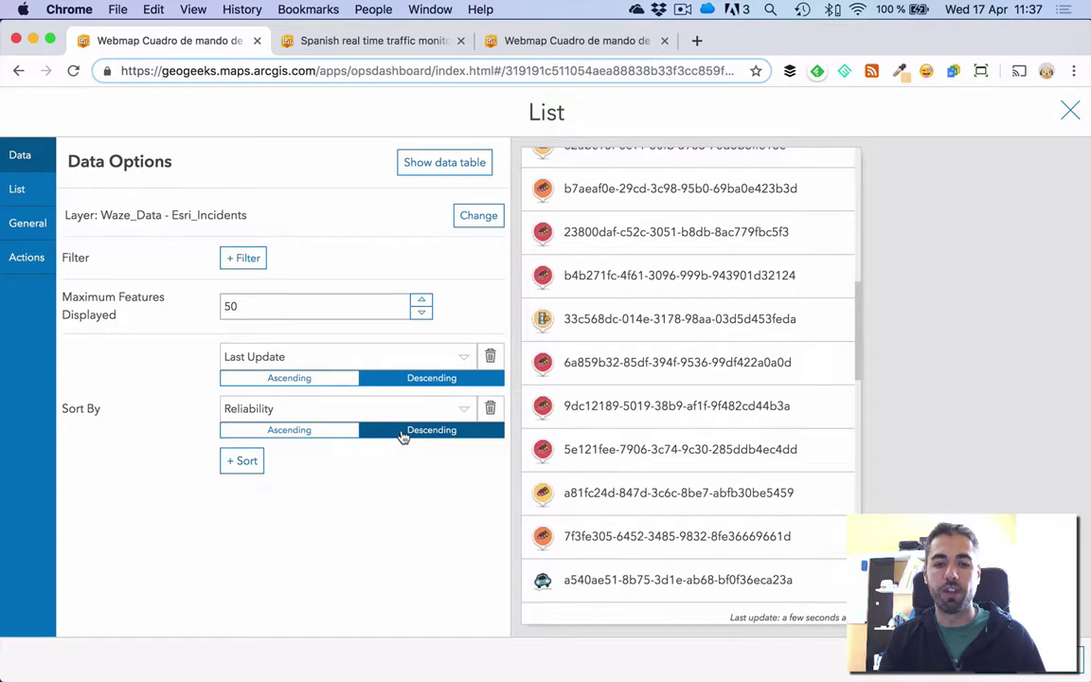
# - Add a third sort rule to the list by Confidence Code in descending order and check the start of the preview
pyautogui.click(243, 464)
pyautogui.click(275, 461)
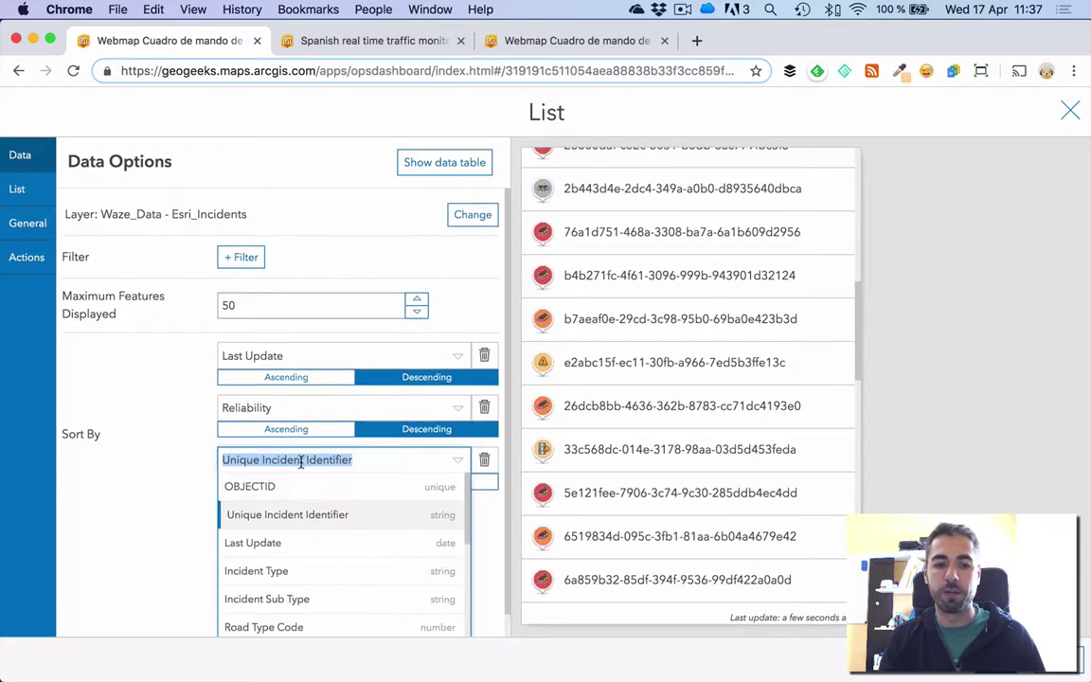
pyautogui.scroll(-5, 304, 559)
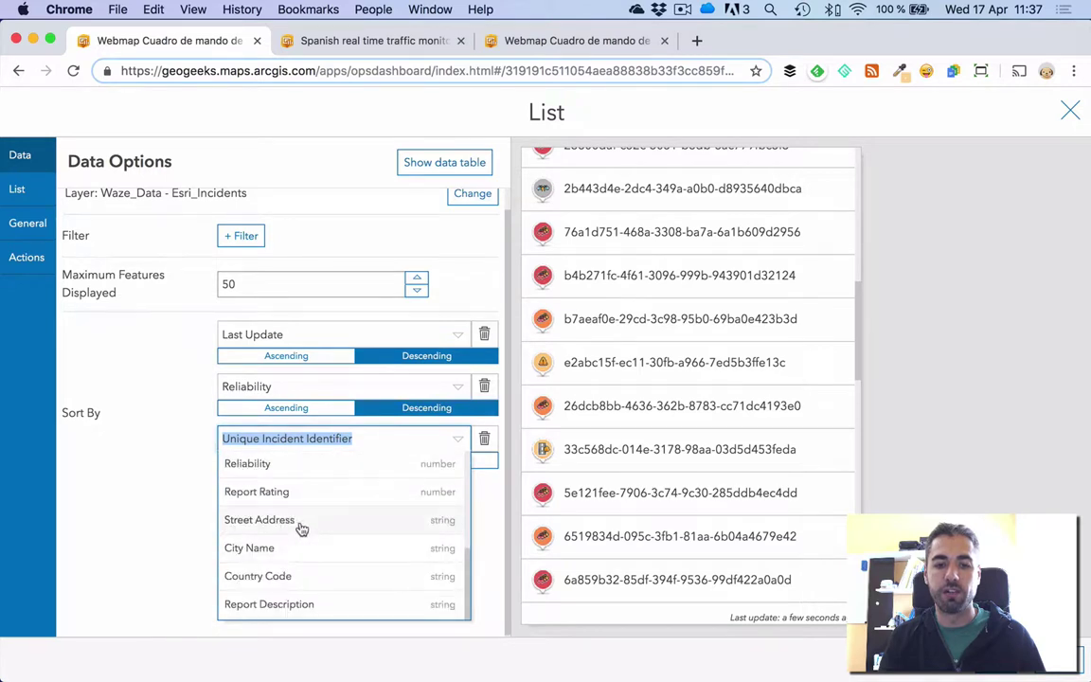
pyautogui.scroll(1, 301, 526)
pyautogui.scroll(2, 301, 526)
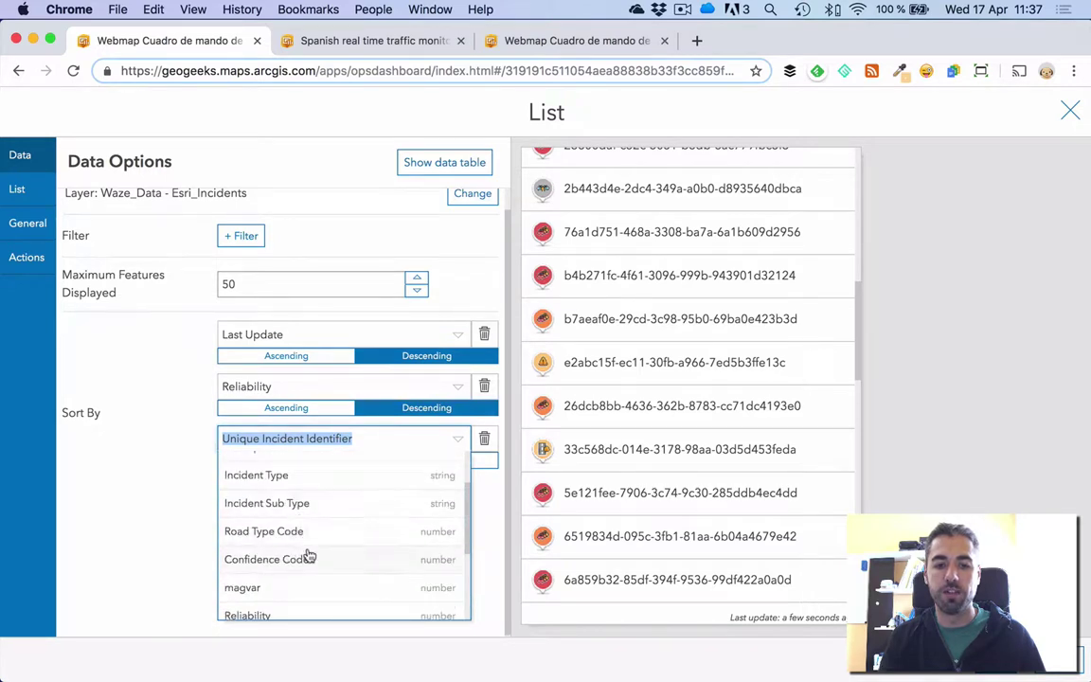
pyautogui.click(306, 556)
pyautogui.click(414, 487)
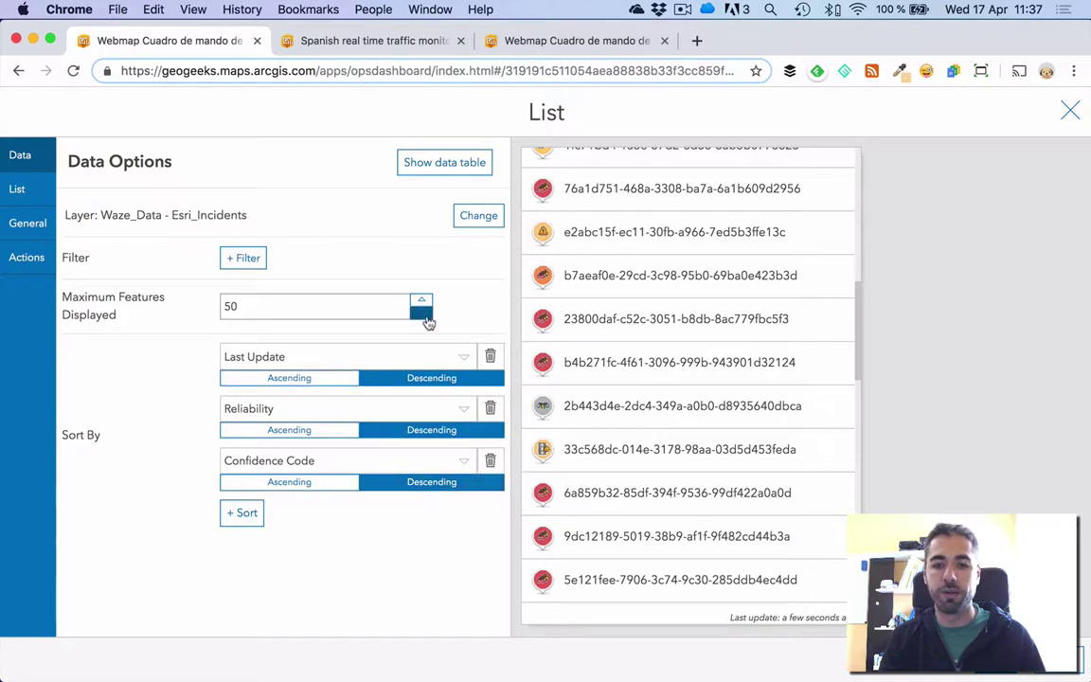
pyautogui.scroll(6, 640, 319)
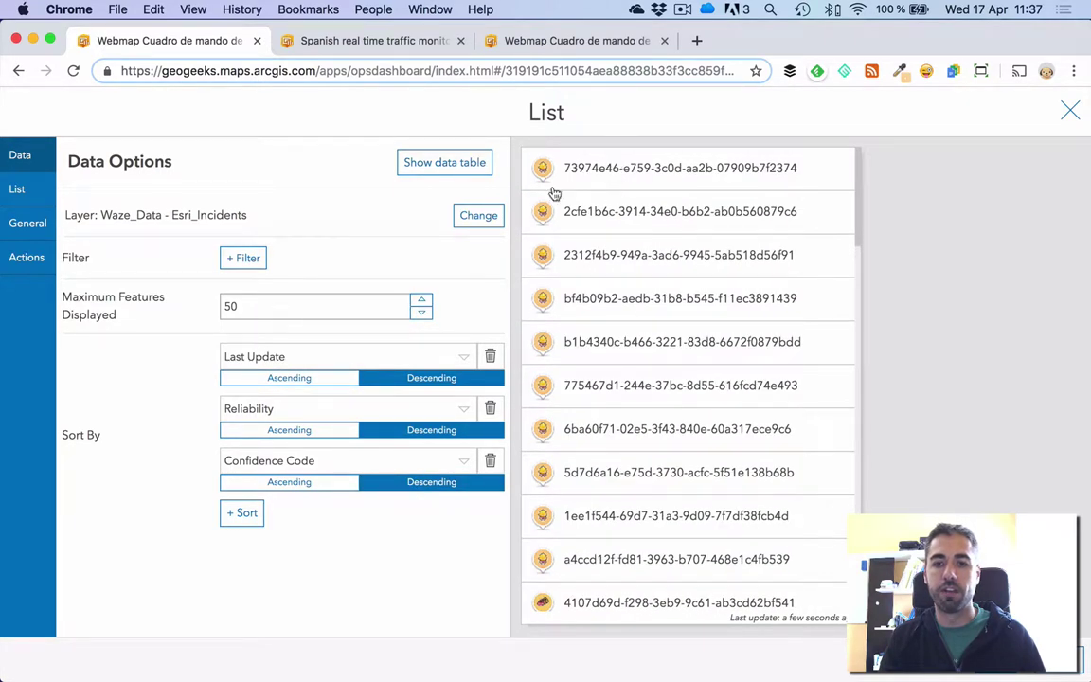
# - Define the line item text through its HTML source as {incType} - {subType}, with {pubMillis} at 10px in a second paragraph
pyautogui.click(15, 192)
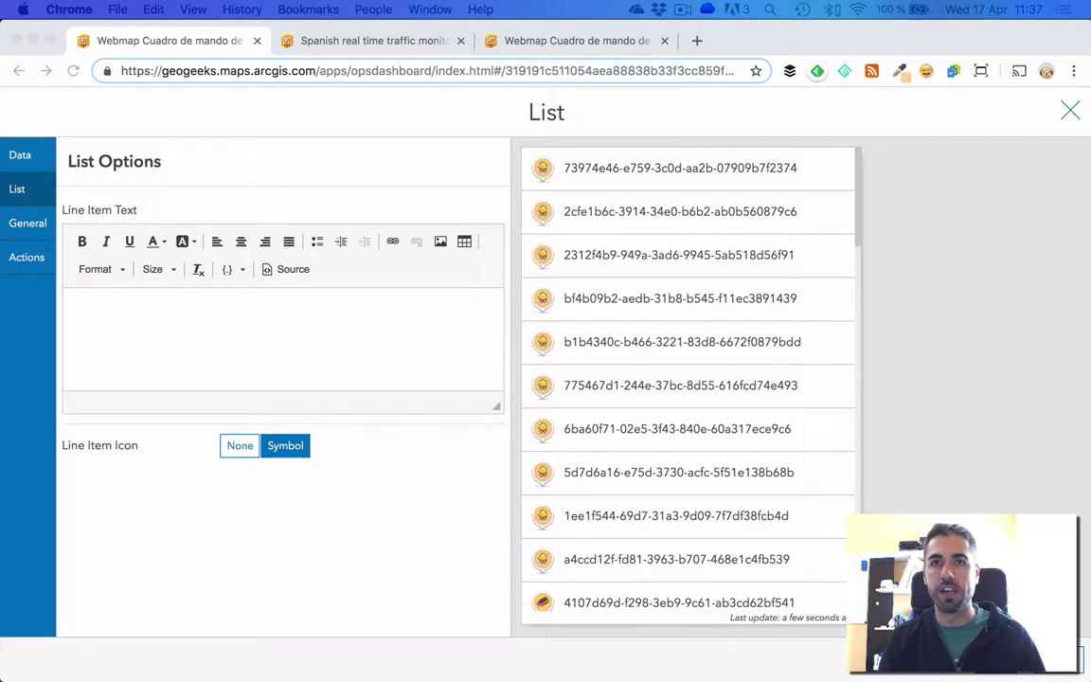
pyautogui.click(336, 349)
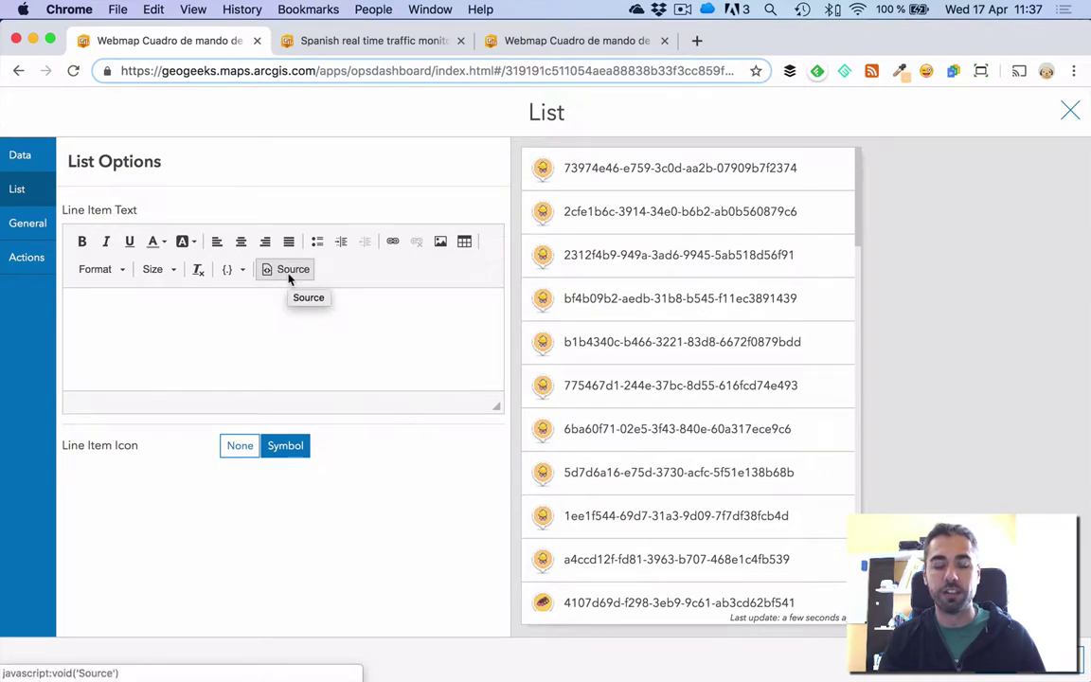
pyautogui.click(290, 275)
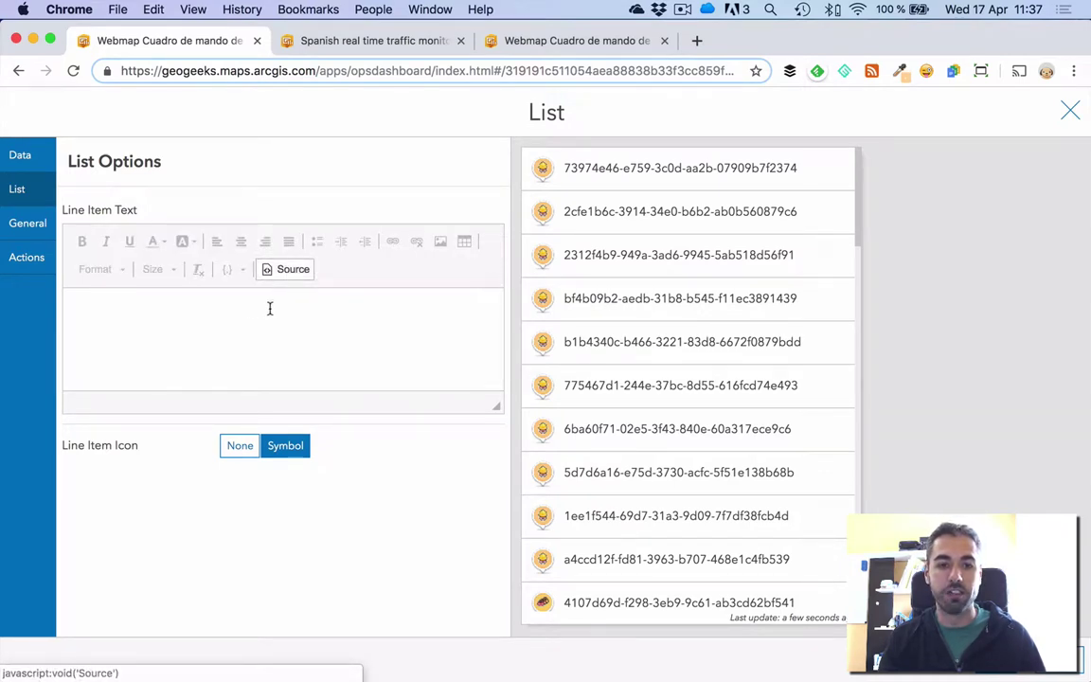
pyautogui.write('<p>{incType} - {subType}&nbsp;</p>     <p><span style="font-size:10px">{pubMillis}</span></p>')
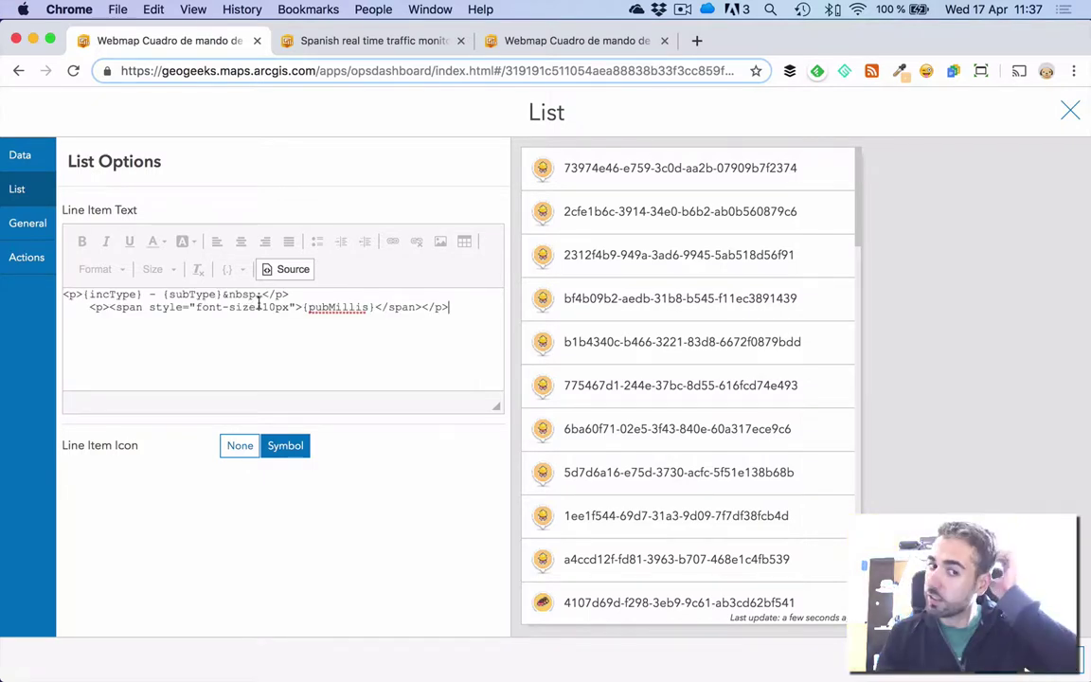
pyautogui.click(289, 270)
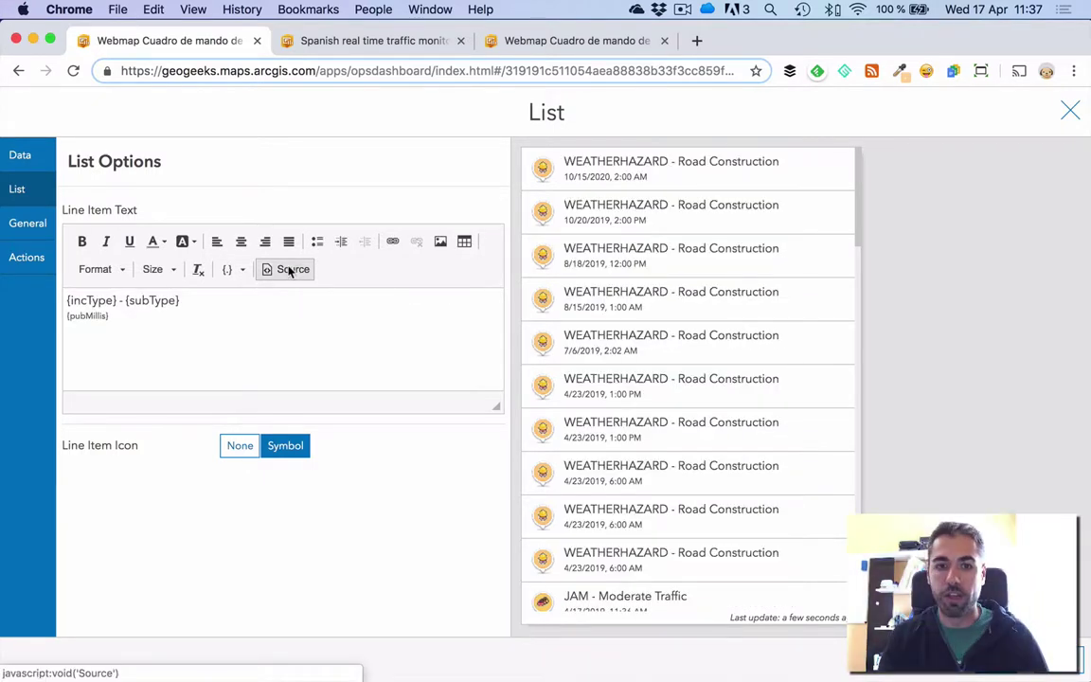
pyautogui.click(185, 301)
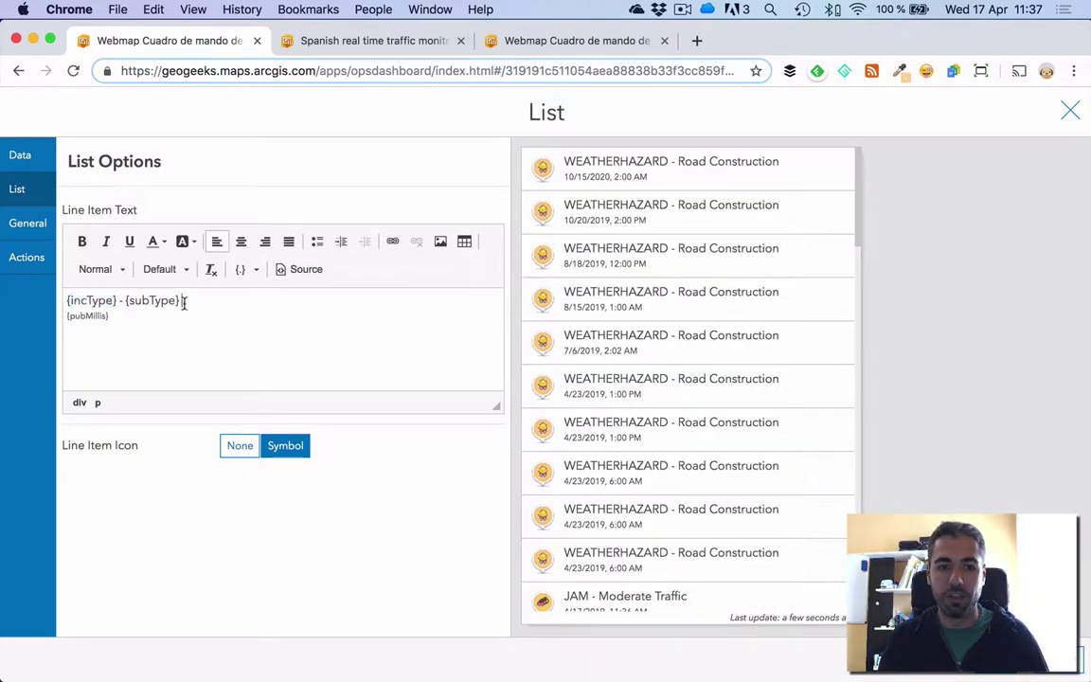
pyautogui.doubleClick(101, 318)
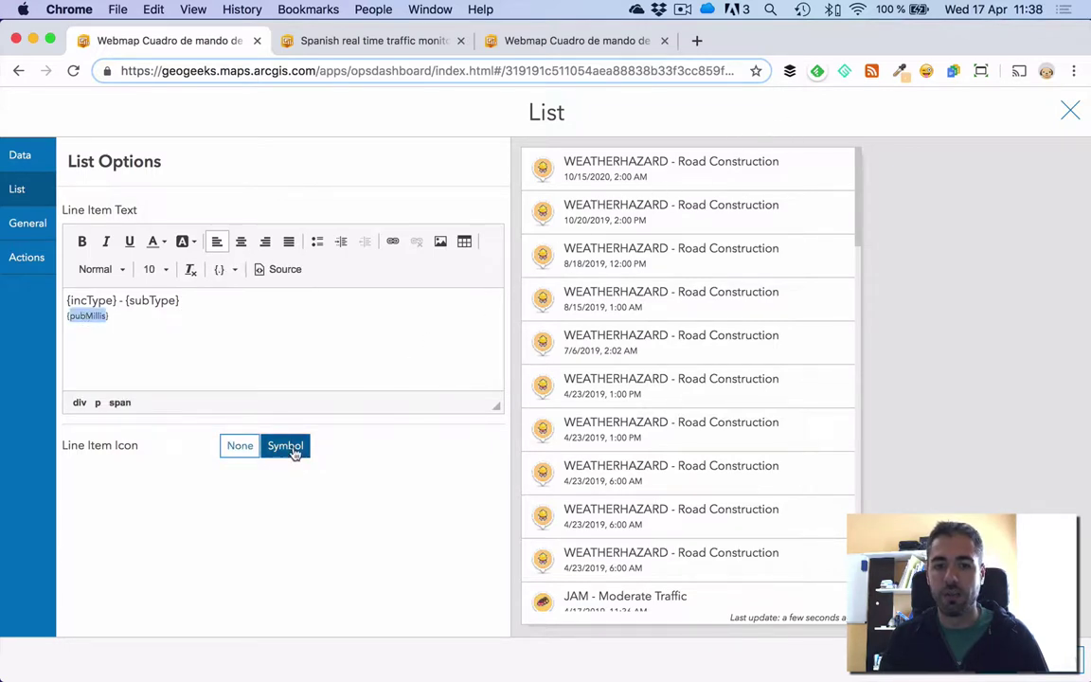
# - Try the line items without an icon, restore the Symbol icon and look through the list preview
pyautogui.click(248, 448)
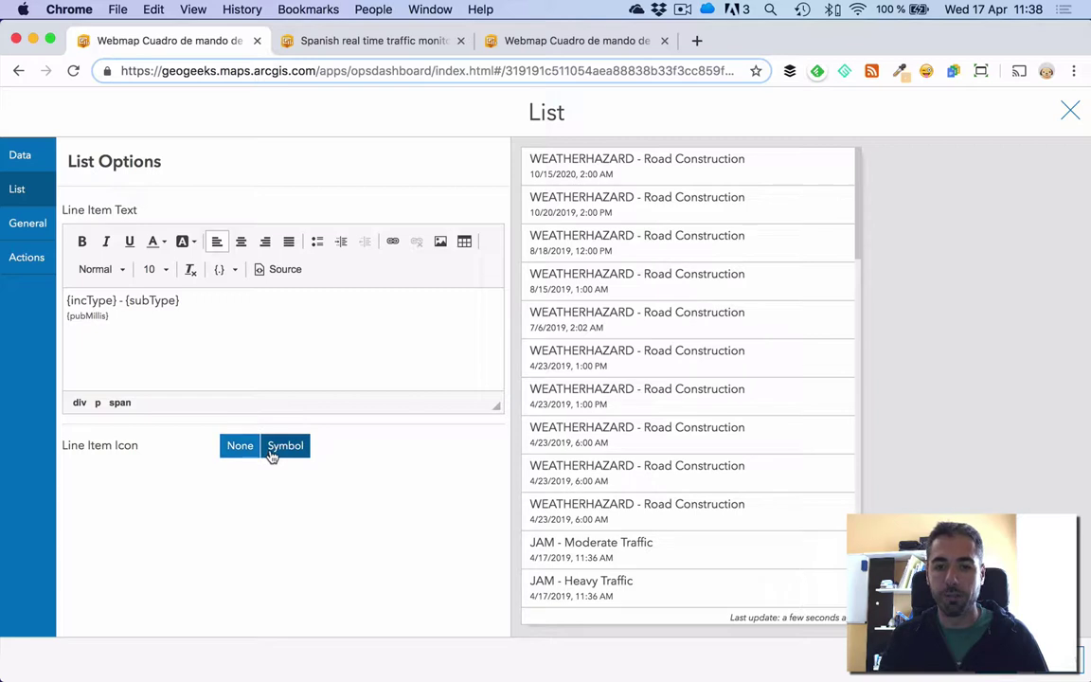
pyautogui.click(272, 455)
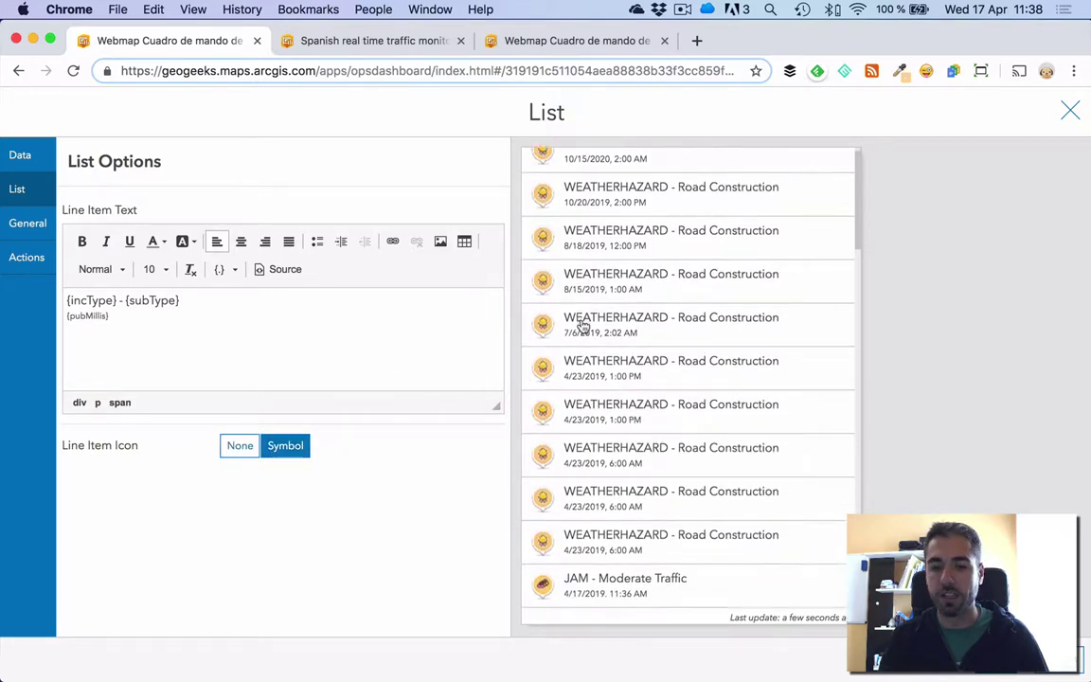
pyautogui.scroll(-5, 578, 398)
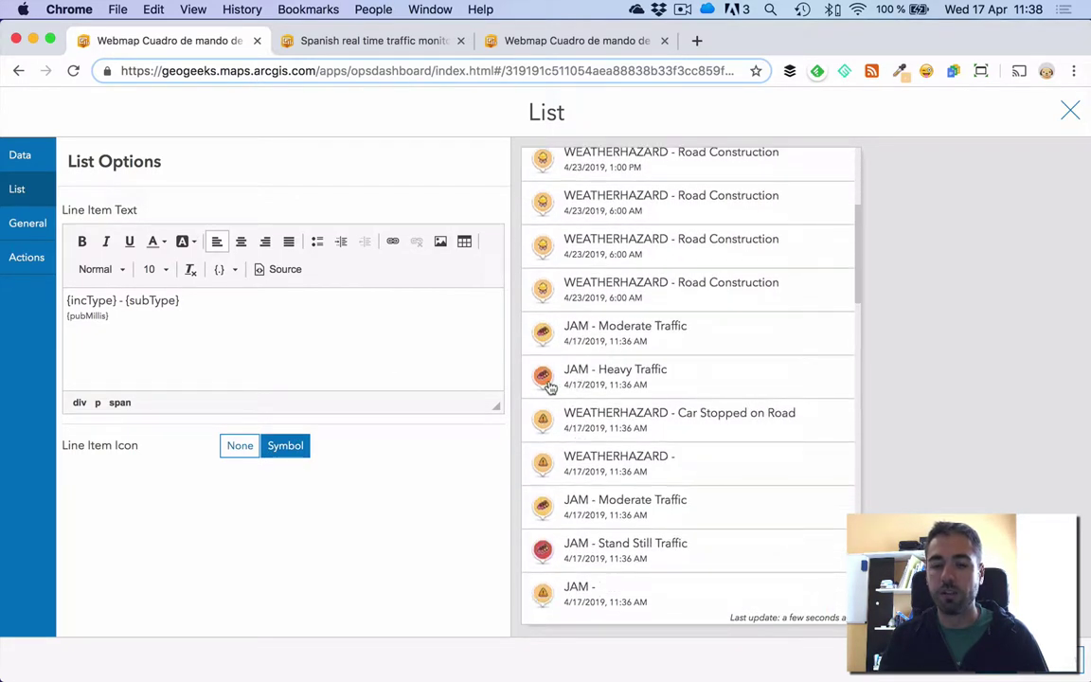
# - Rename the list element as Traffic alerts (Waze) in its general options
pyautogui.click(30, 227)
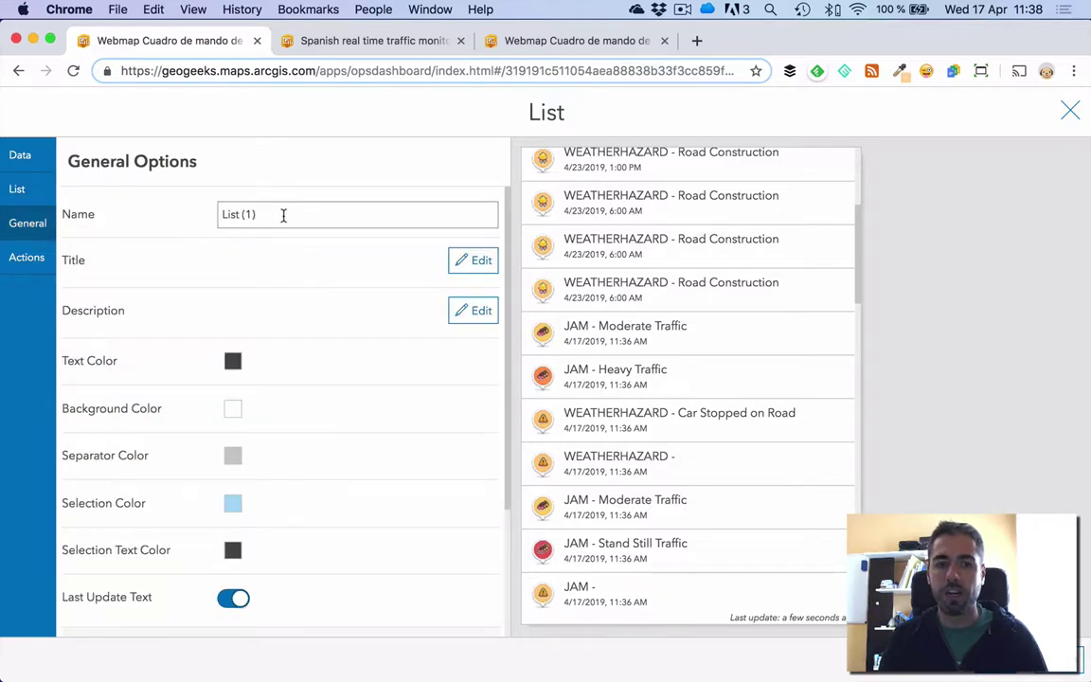
pyautogui.moveTo(283, 215); pyautogui.dragTo(195, 216)
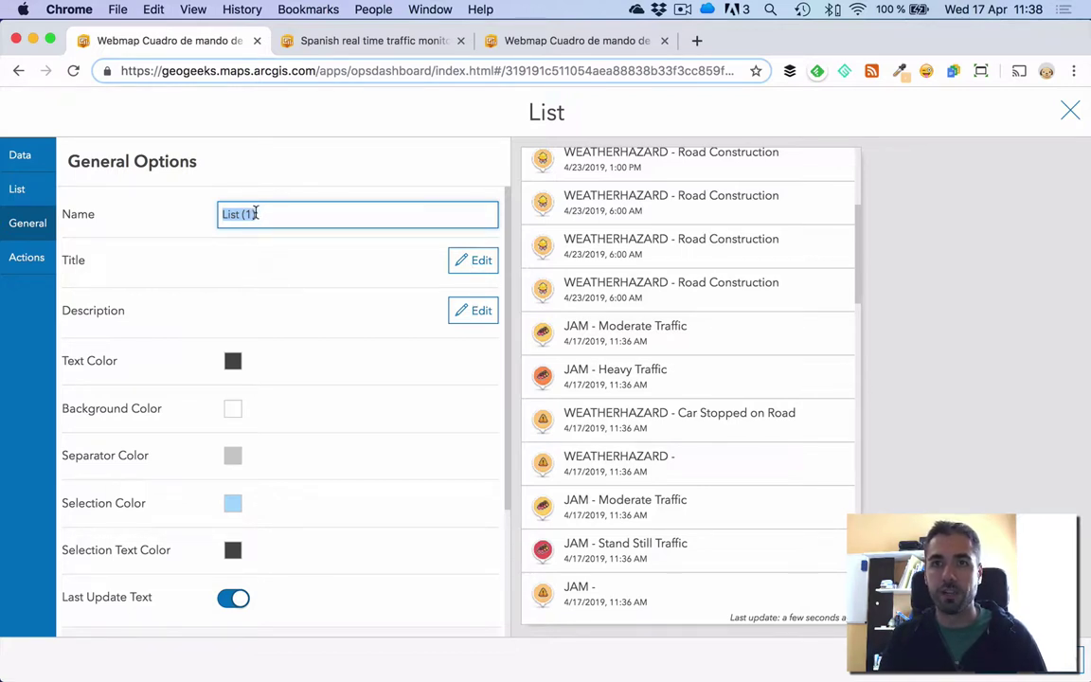
pyautogui.write('Traffic alert')
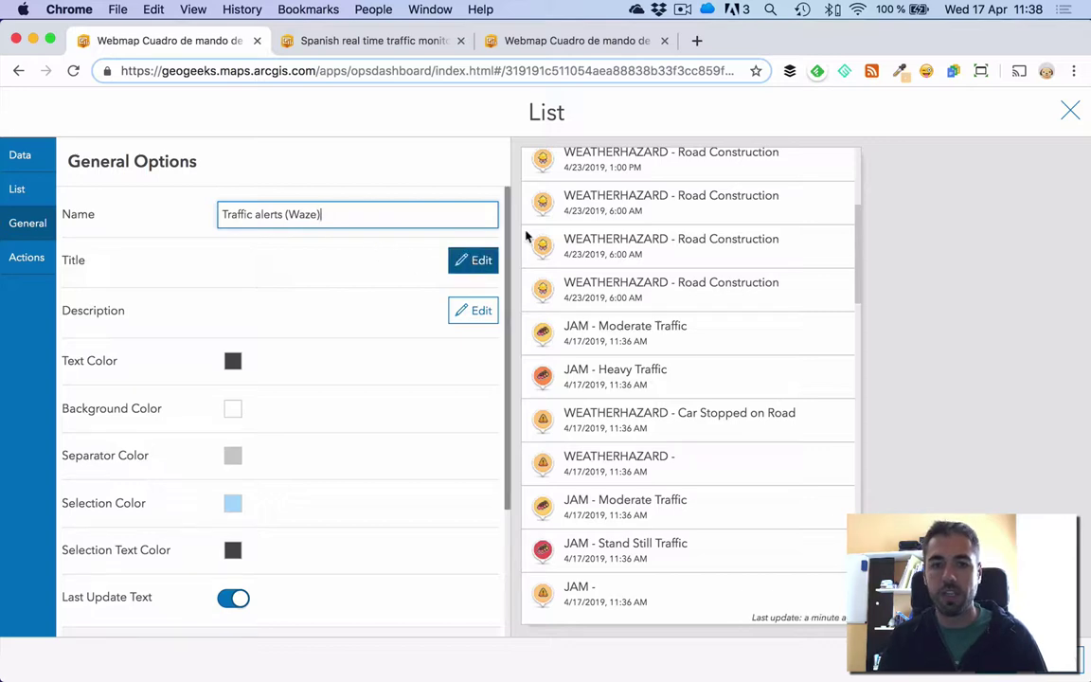
# - Examine the coloured title banners of the lists in the Spanish real time traffic monitor dashboard, then return to the list configuration
pyautogui.click(348, 41)
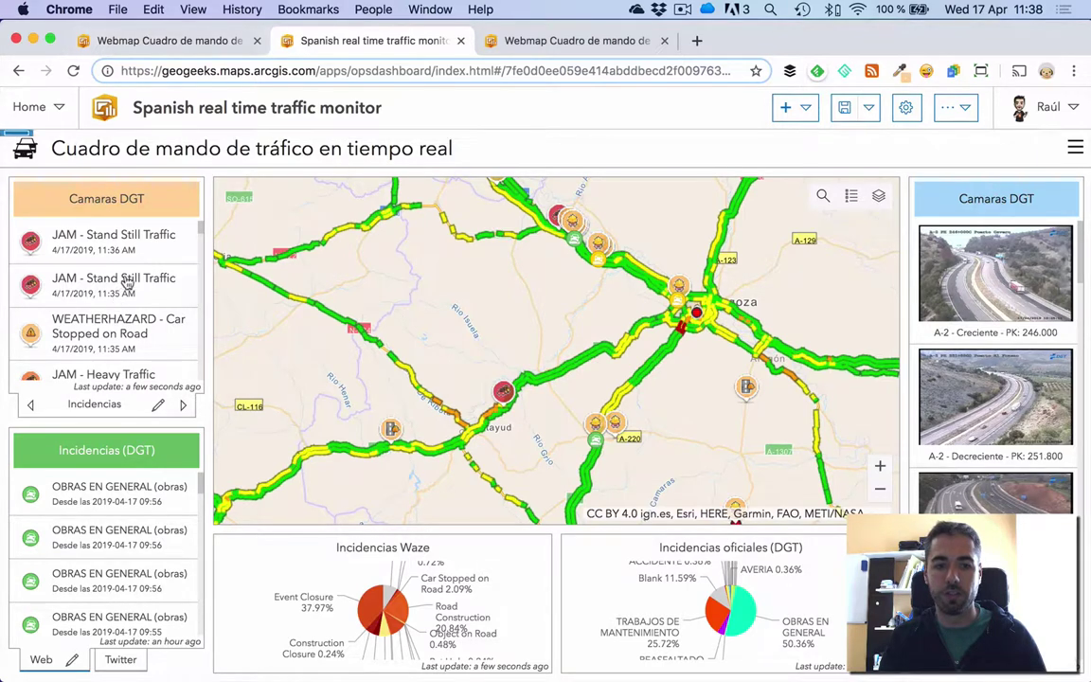
pyautogui.moveTo(92, 195); pyautogui.dragTo(134, 191)
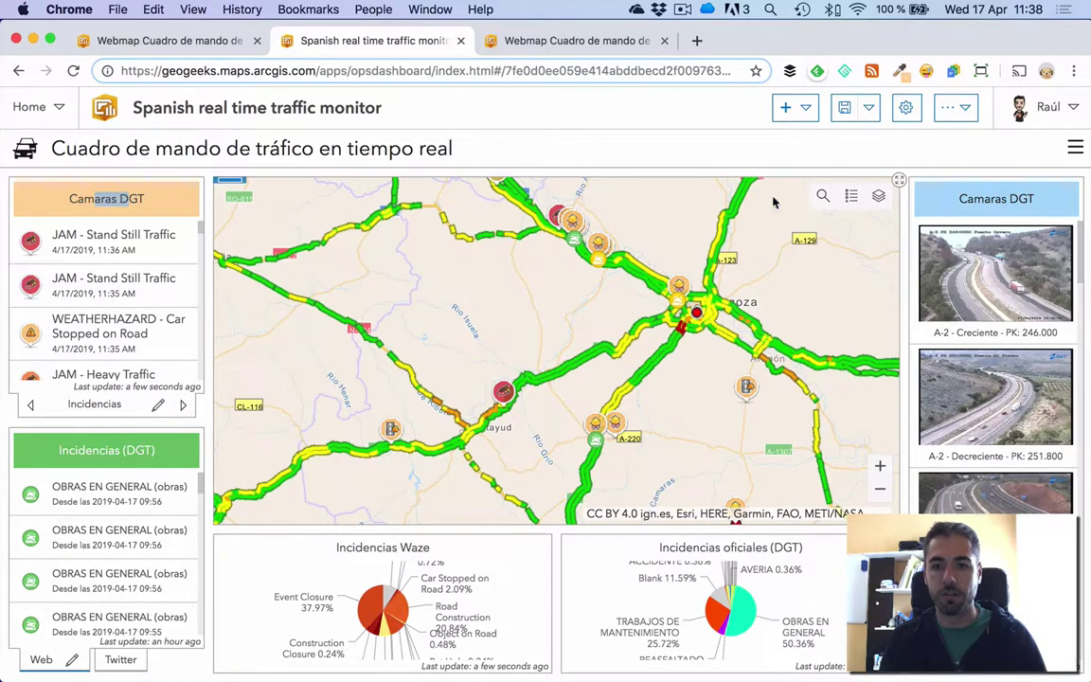
pyautogui.click(994, 198)
pyautogui.click(201, 41)
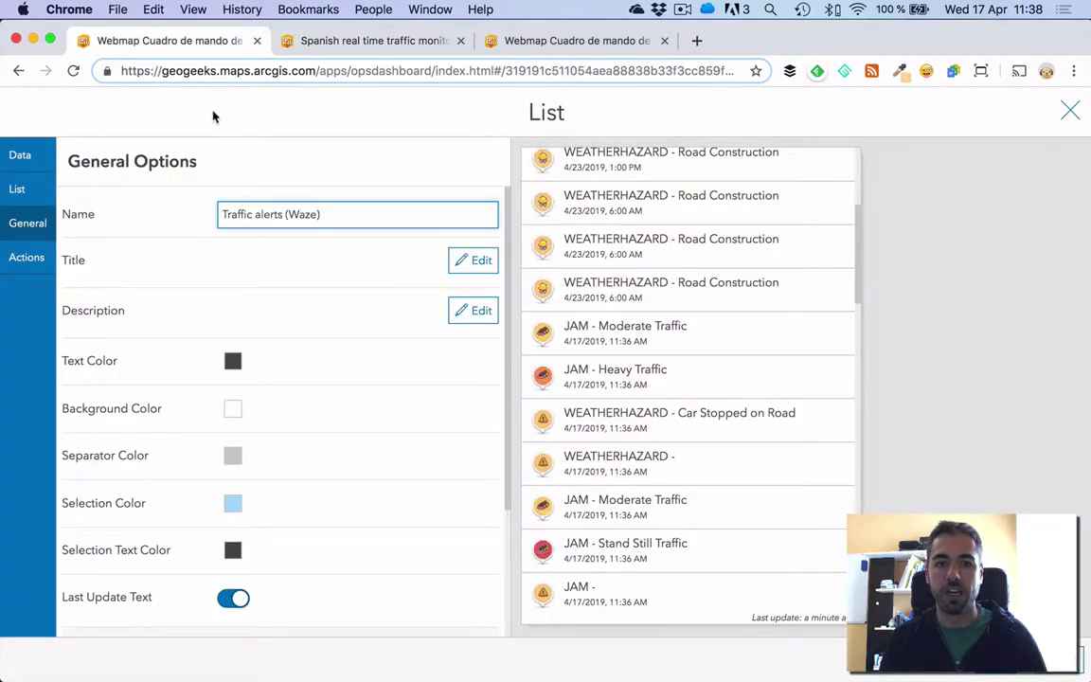
# - Insert HTML source for the list's title: a centred light-orange banner with 10px padding and #474747 text reading Camaras DGT
pyautogui.click(464, 260)
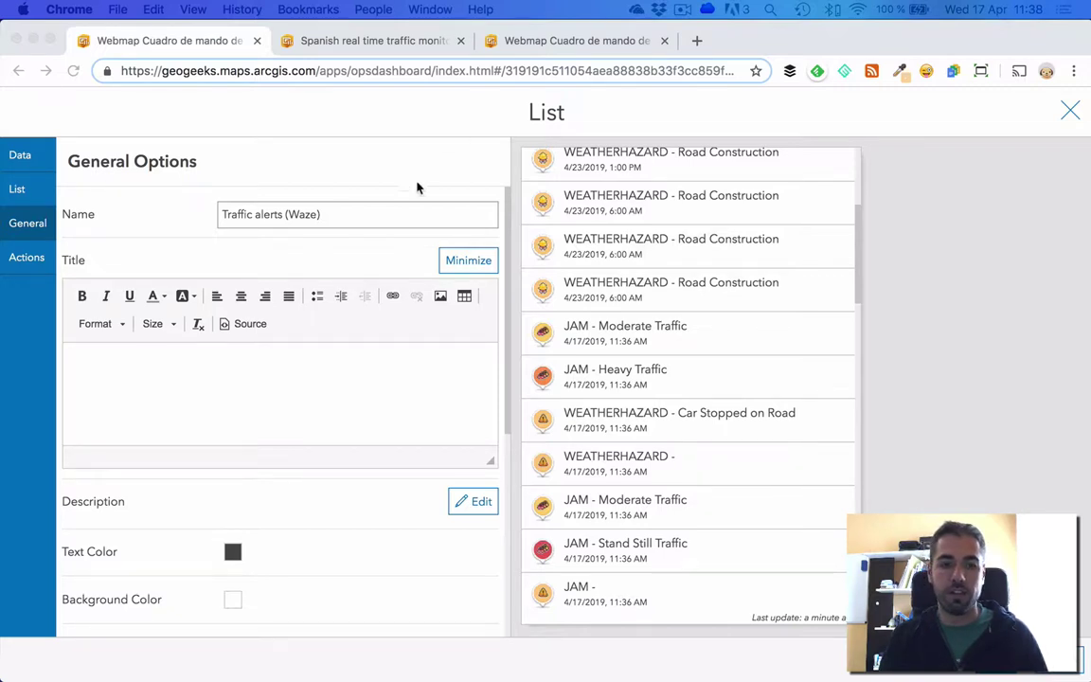
pyautogui.click(241, 322)
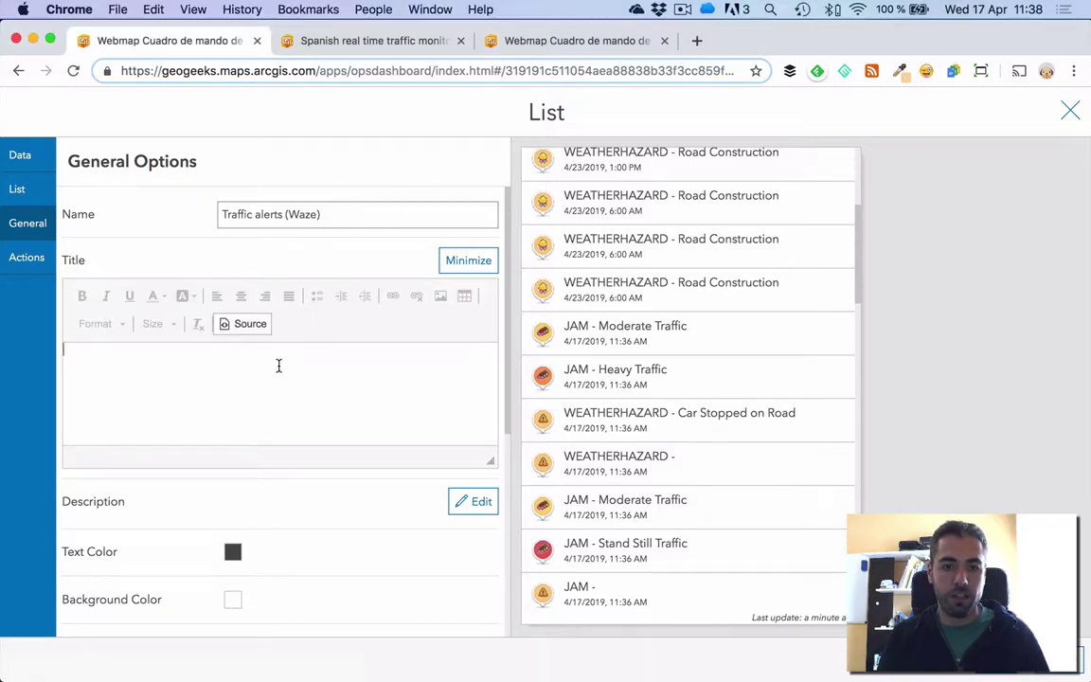
pyautogui.write('<p style="background-color:#F2BD8E; color:white; padding:10px; text-align:center"><span style="color:#474747">Camaras DGT</span></p>')
pyautogui.click(225, 323)
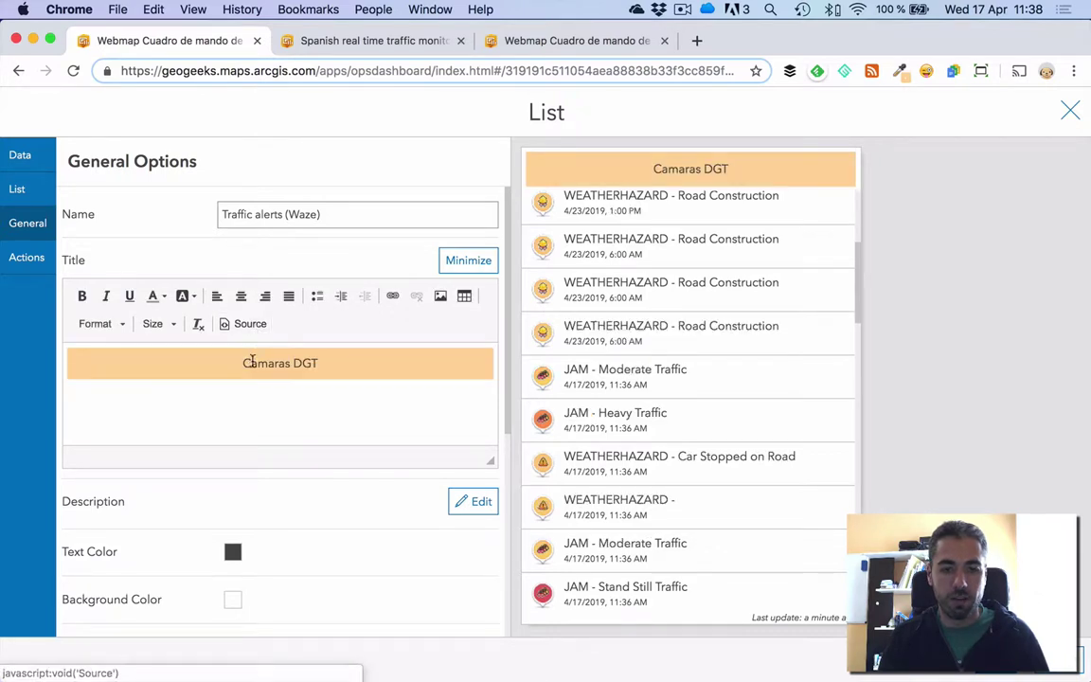
# - Replace the banner text in the list's title with Alertas de Tráfico (Waze)
pyautogui.doubleClick(252, 363)
pyautogui.write('Al')
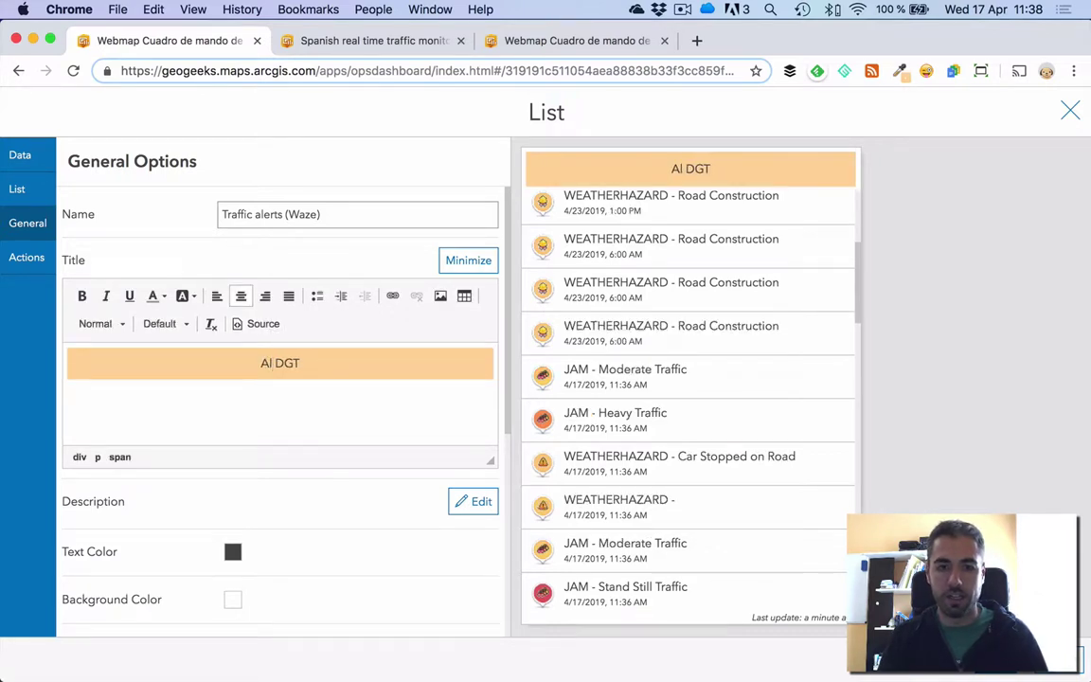
pyautogui.press('BackSpace')
pyautogui.press('BackSpace')
pyautogui.write('Tra')
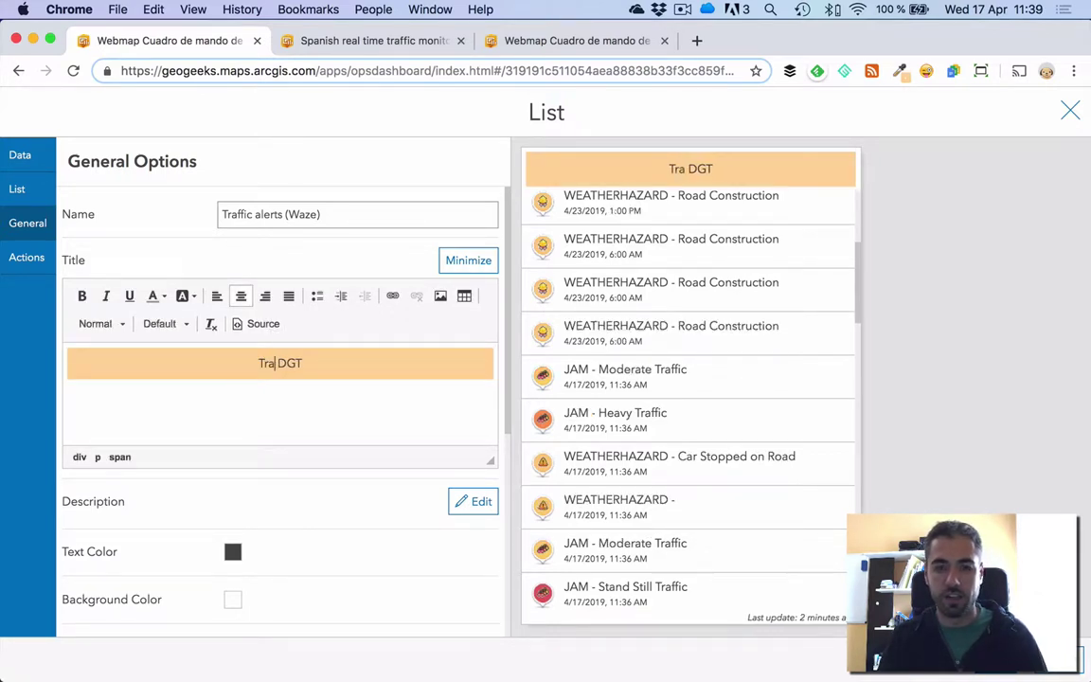
pyautogui.press('BackSpace')
pyautogui.press('BackSpace')
pyautogui.press('BackSpace')
pyautogui.write('Alerta')
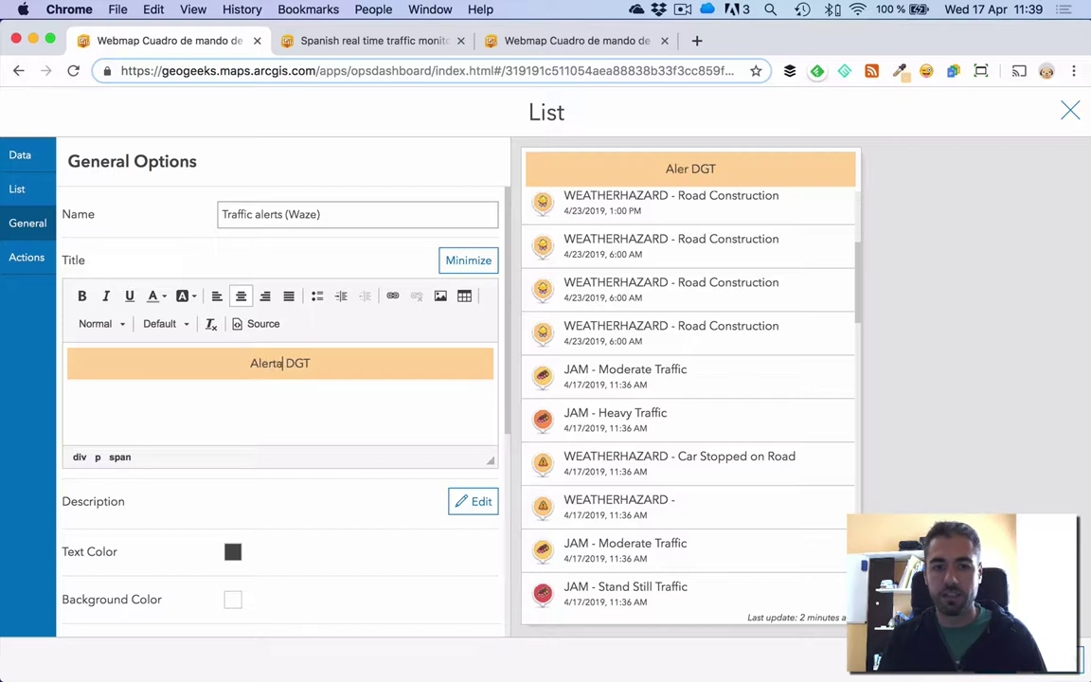
pyautogui.write('s de Tráfico')
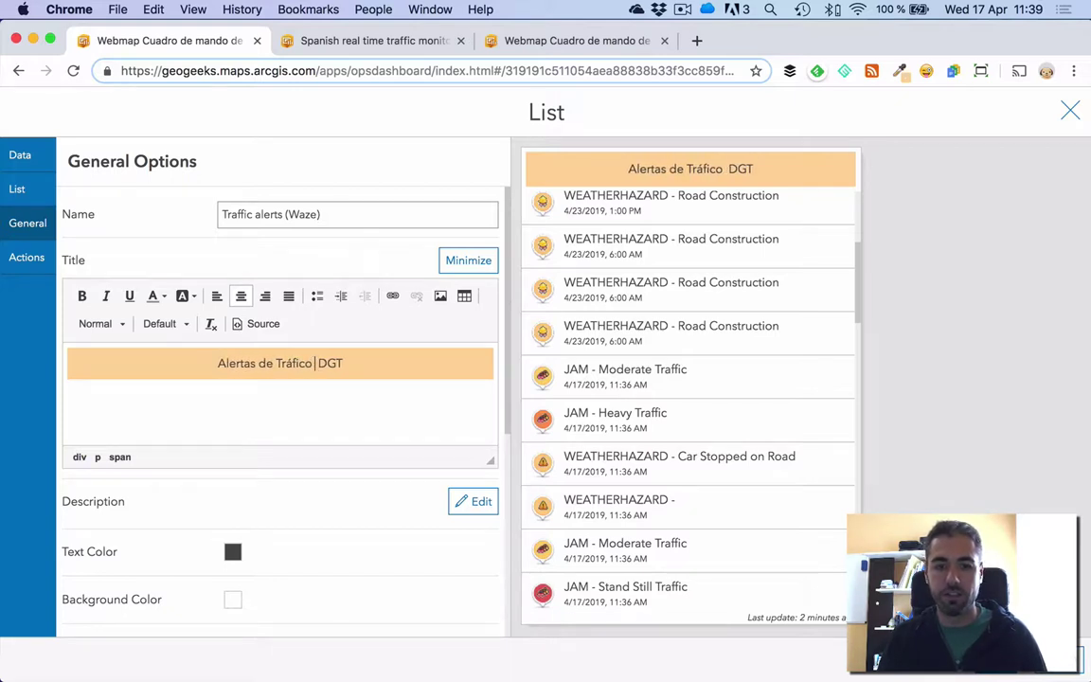
pyautogui.hotkey('shift', 'End')
pyautogui.write('(Wa')
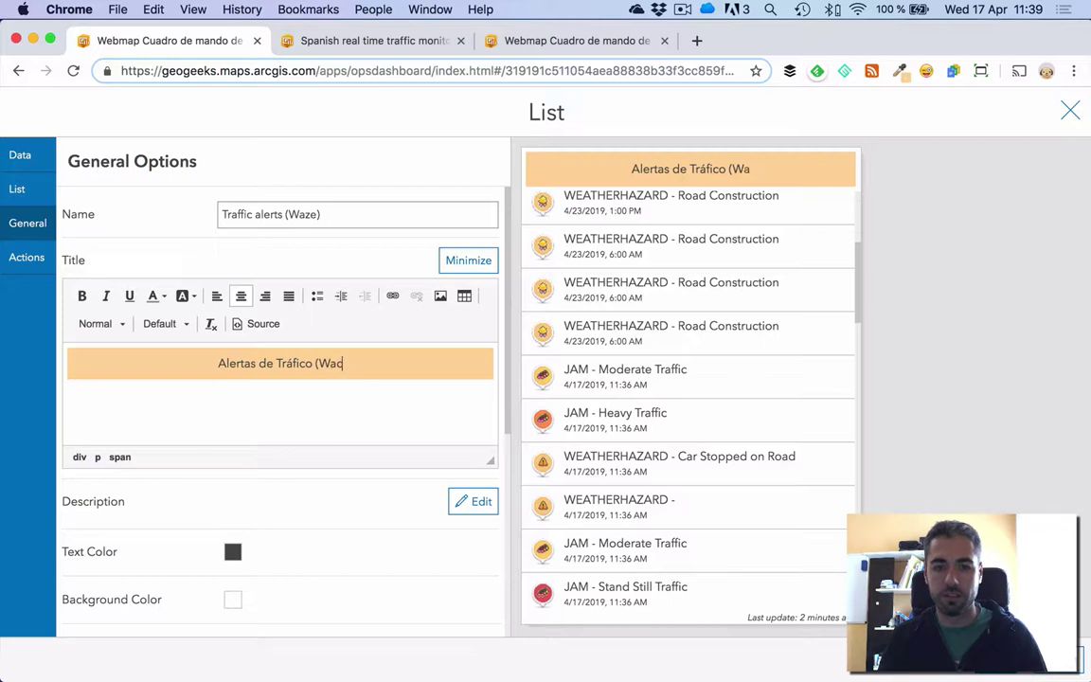
pyautogui.write('ze)')
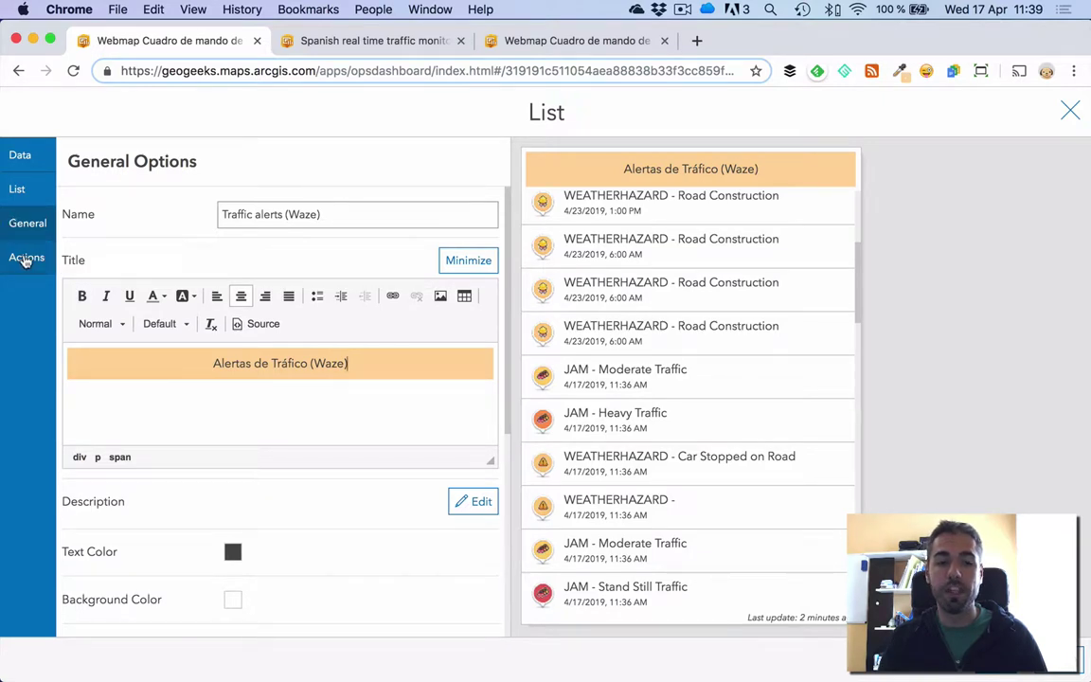
# - Review the remaining general options and add a Show Pop-up action on Map (1) for when the list selection changes
pyautogui.scroll(-5, 166, 450)
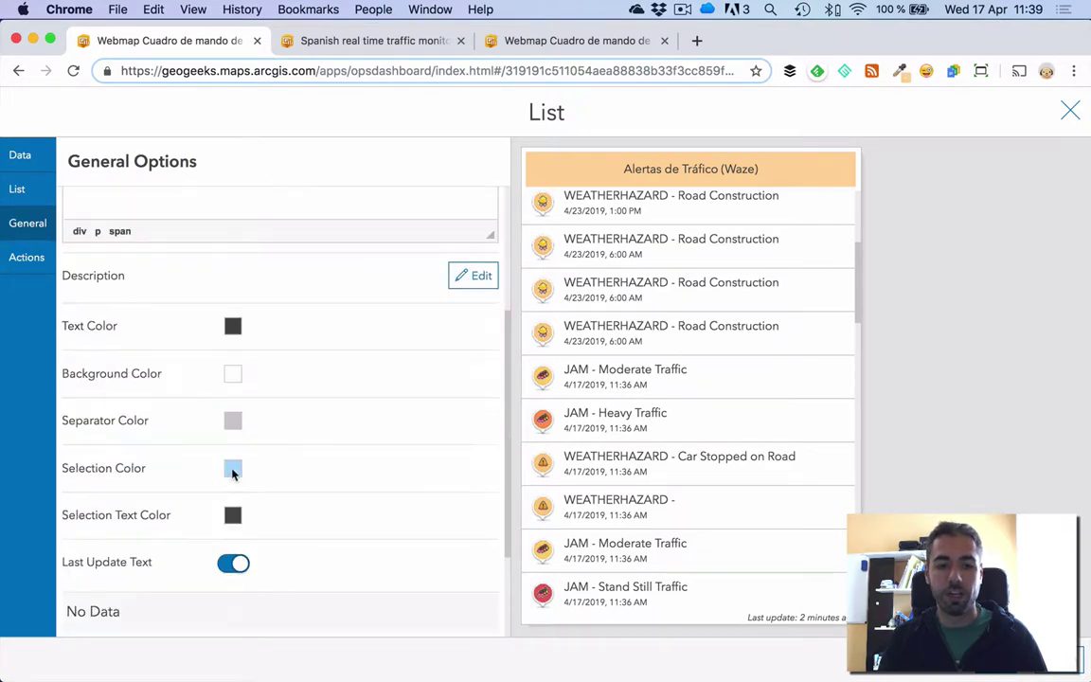
pyautogui.scroll(-5, 265, 469)
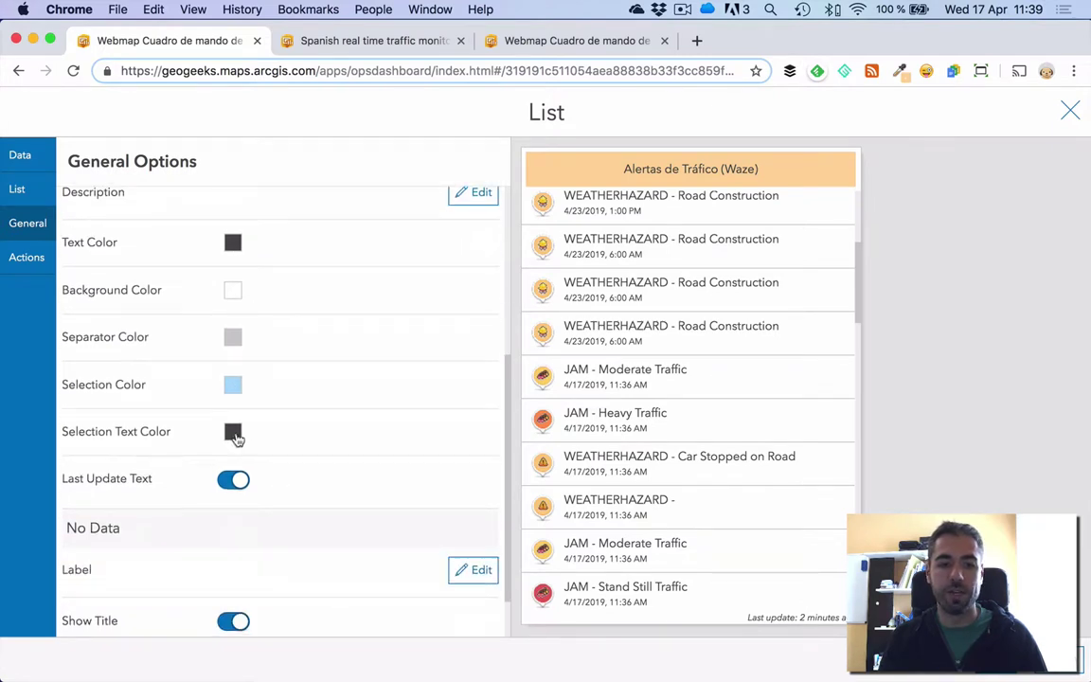
pyautogui.click(29, 262)
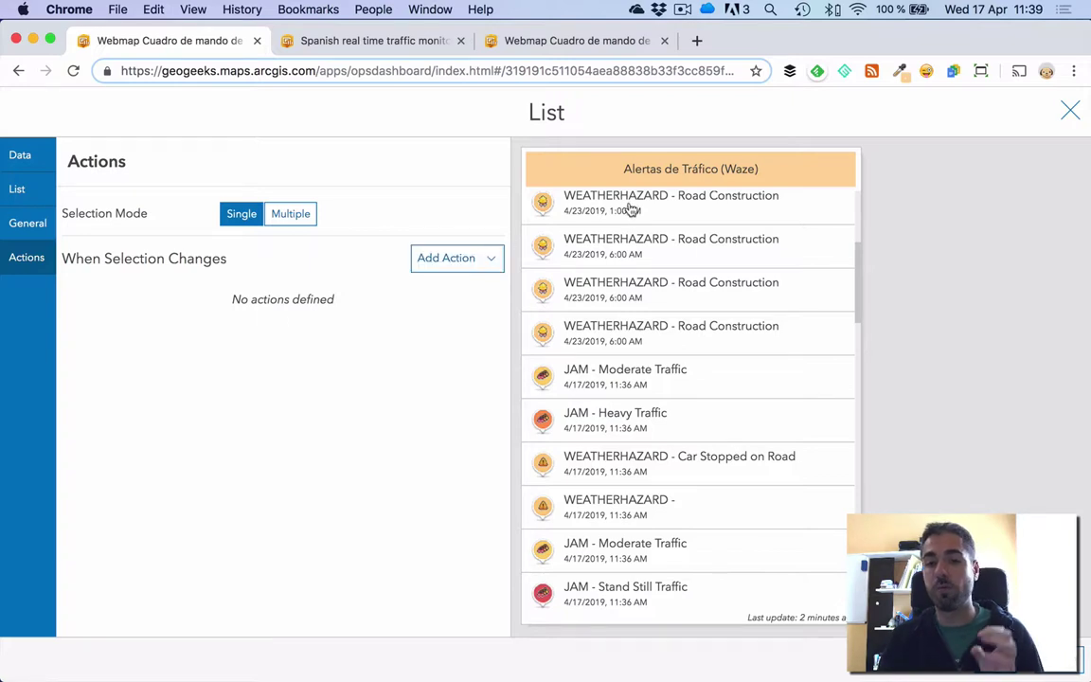
pyautogui.click(442, 257)
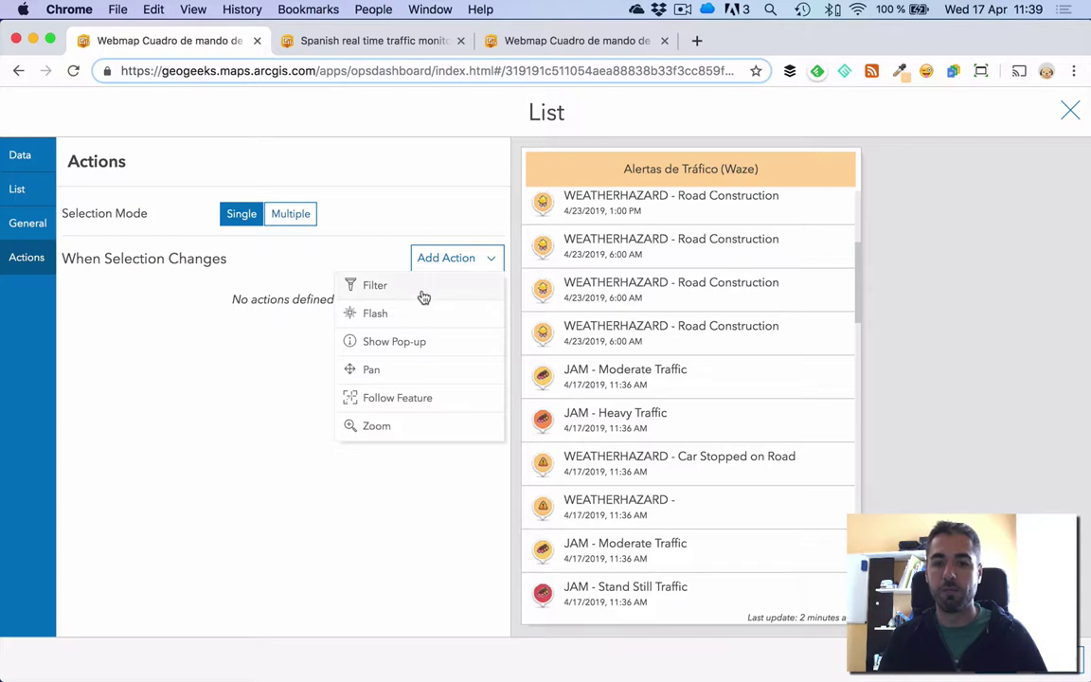
pyautogui.click(421, 342)
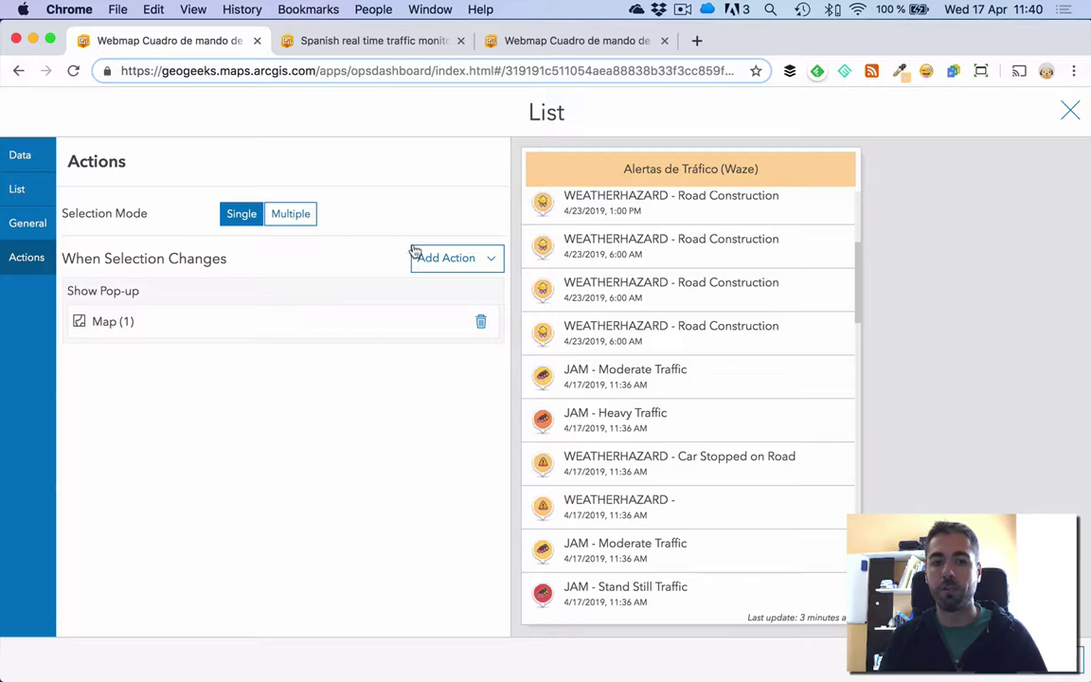
# - Add a Pan action on Map (1) for when the Waze list's selection changes, and finish the list configuration
pyautogui.click(452, 257)
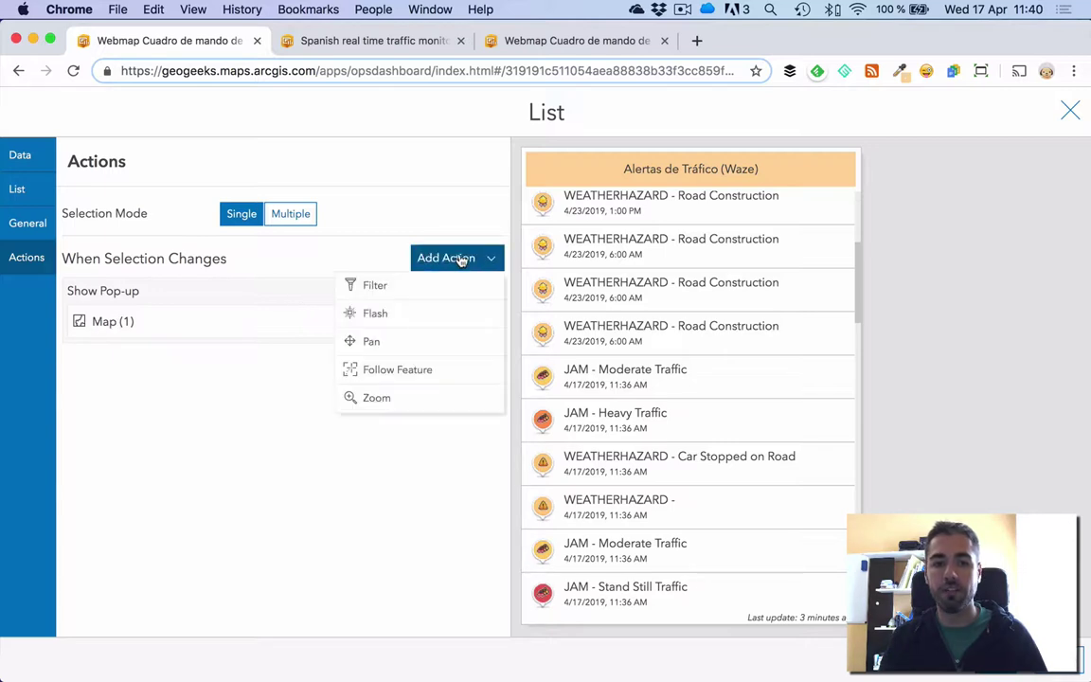
pyautogui.click(424, 341)
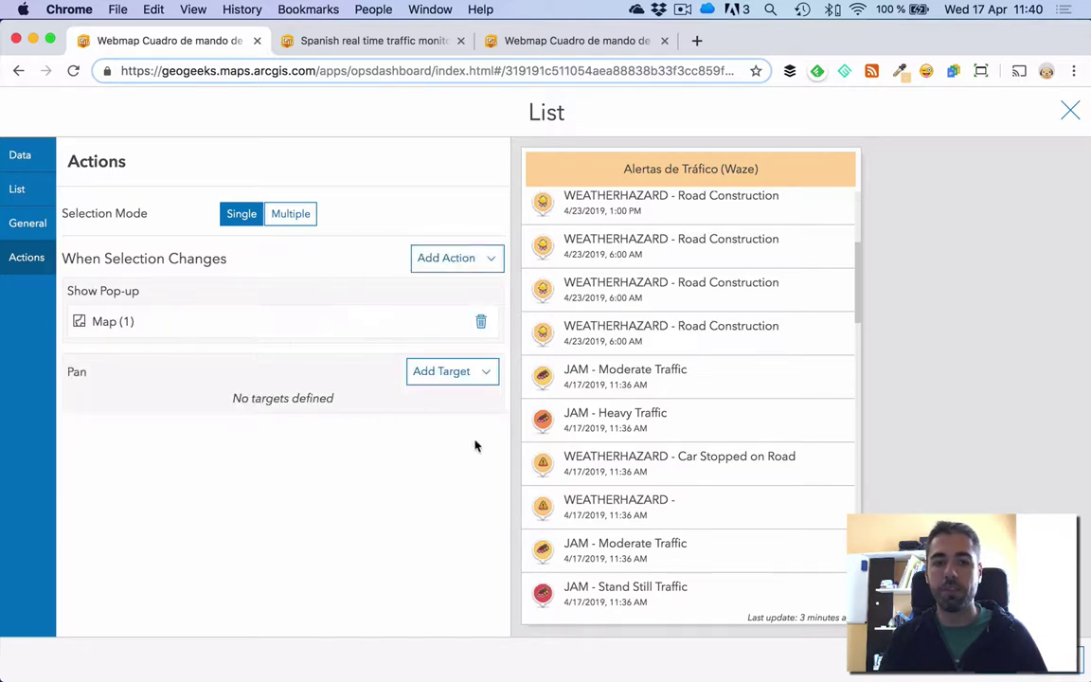
pyautogui.click(454, 374)
pyautogui.click(417, 403)
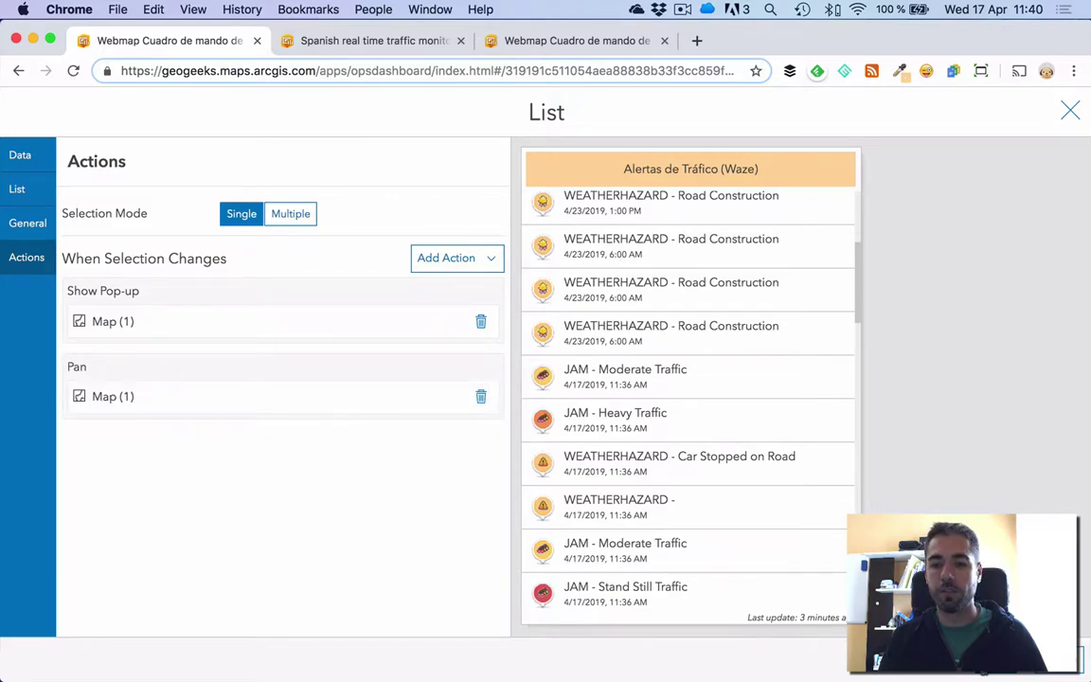
pyautogui.click(1037, 658)
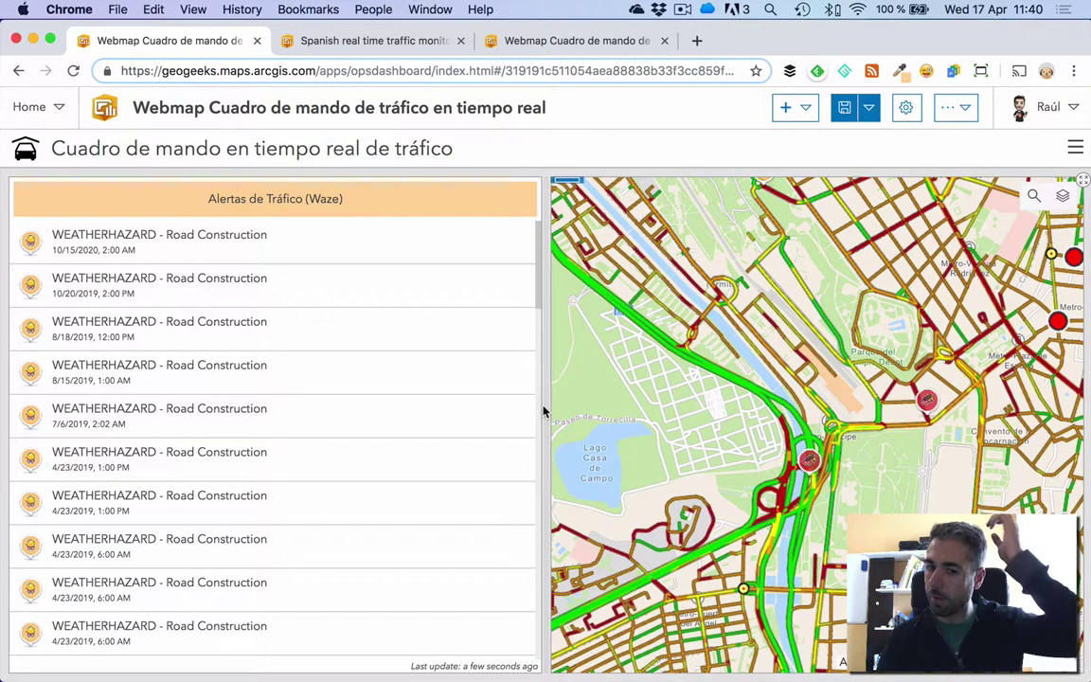
# - Narrow the Waze alerts list to give the map more width, and select its first incident to check the linked pop-up
pyautogui.moveTo(545, 407); pyautogui.dragTo(251, 417)
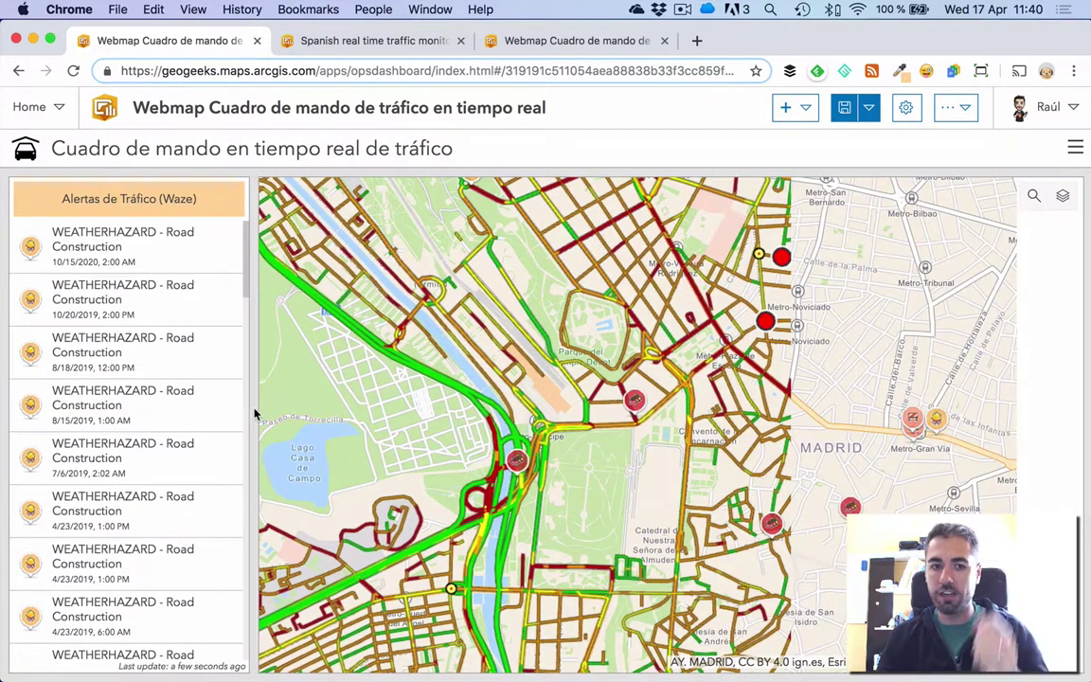
pyautogui.click(165, 245)
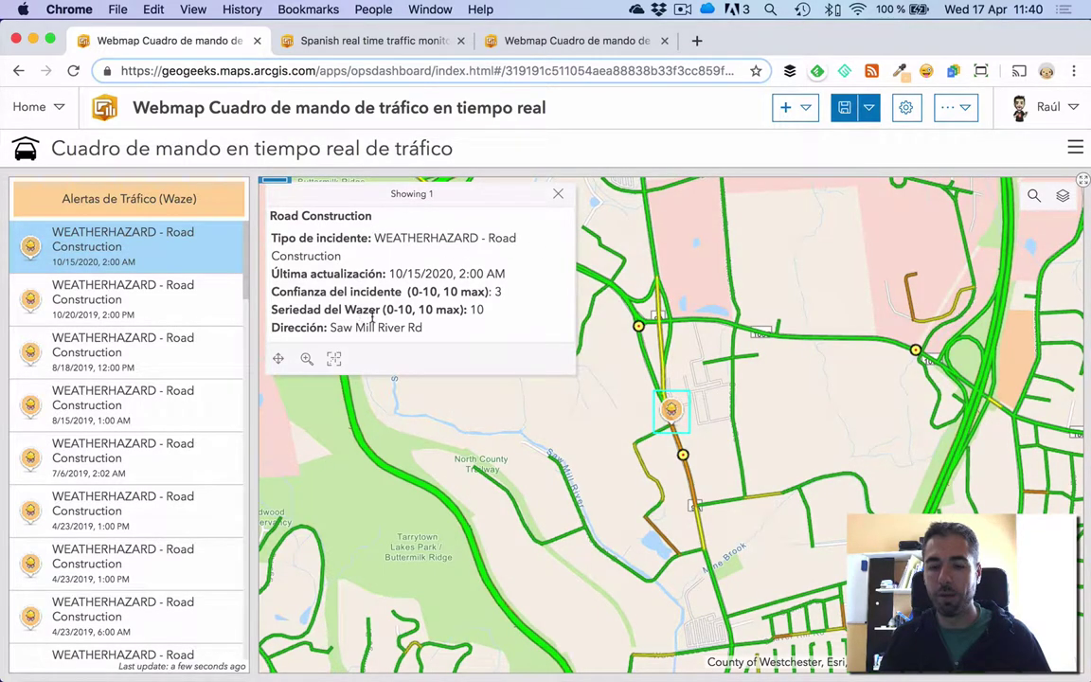
pyautogui.moveTo(443, 333); pyautogui.dragTo(269, 220)
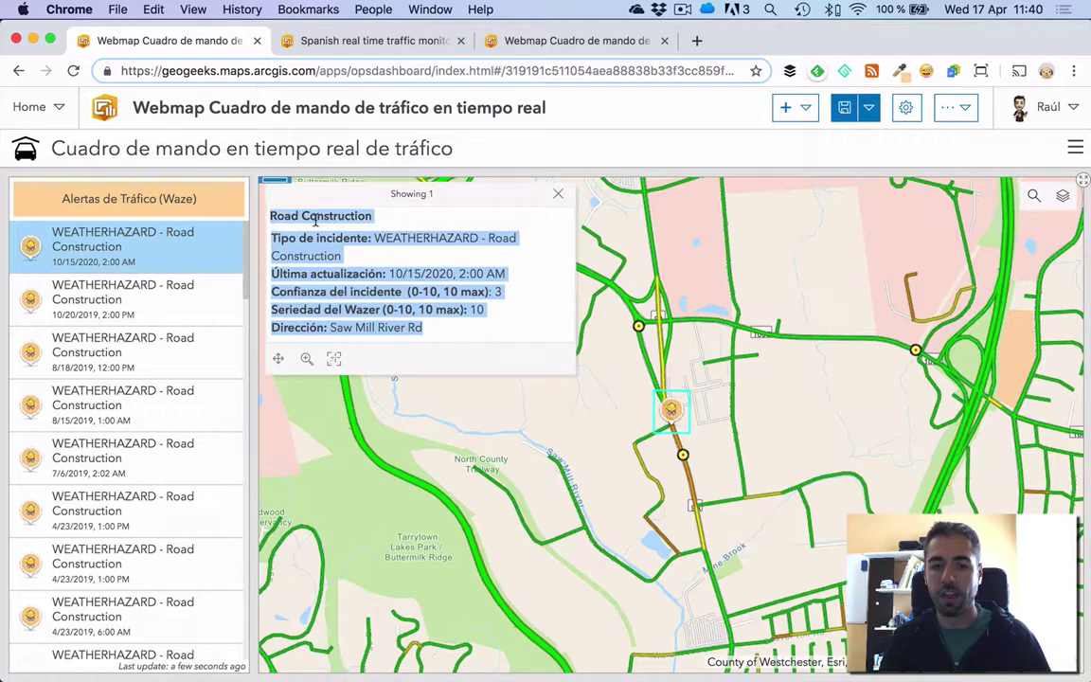
pyautogui.click(316, 219)
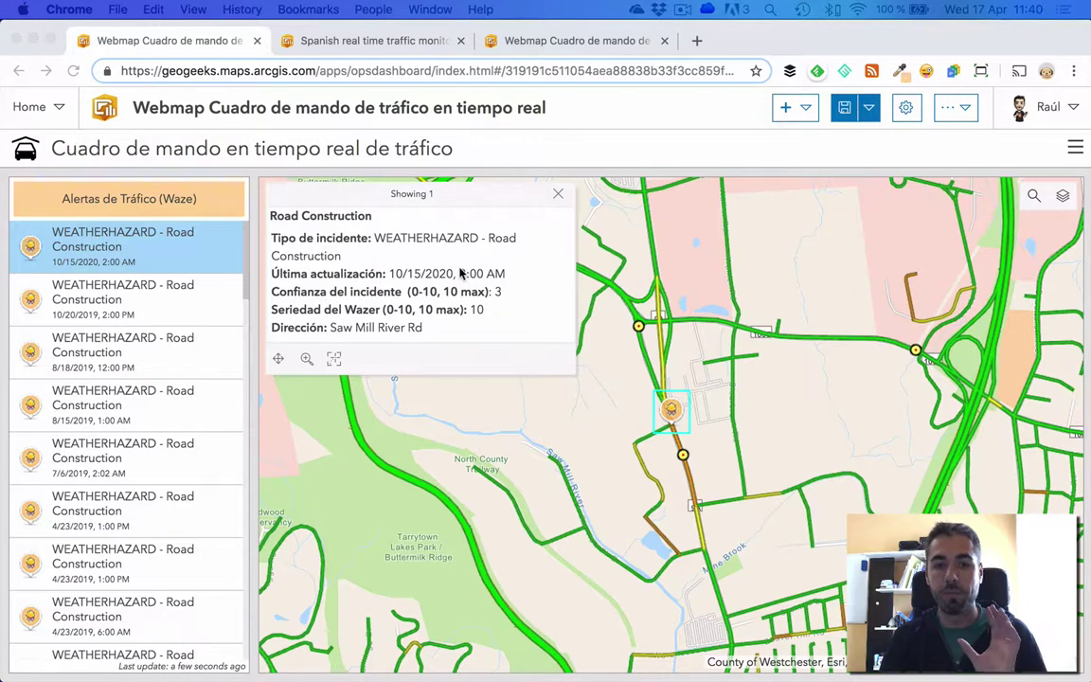
# - Add a new list element based on the Incidencias de tráfico. España layer
pyautogui.click(879, 95)
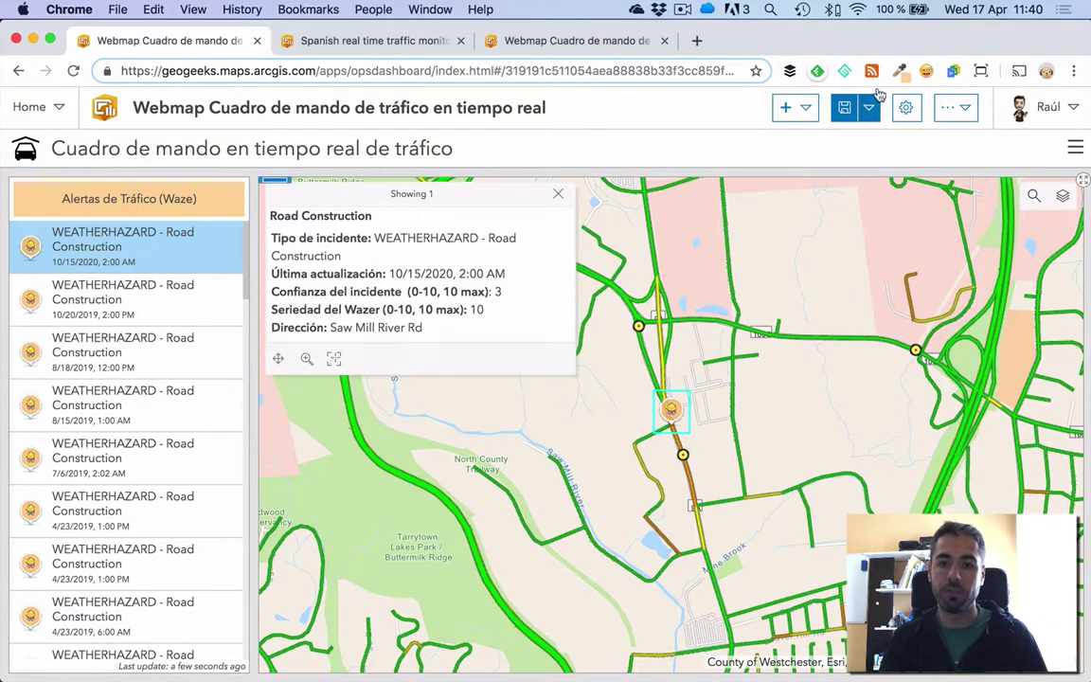
pyautogui.click(795, 108)
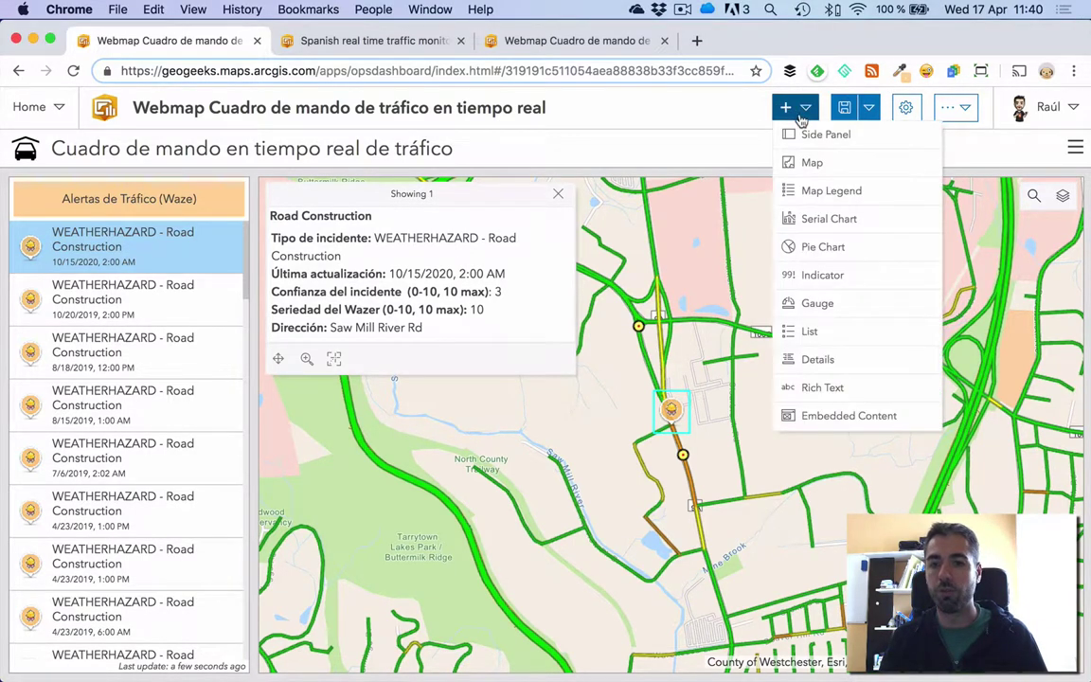
pyautogui.click(813, 333)
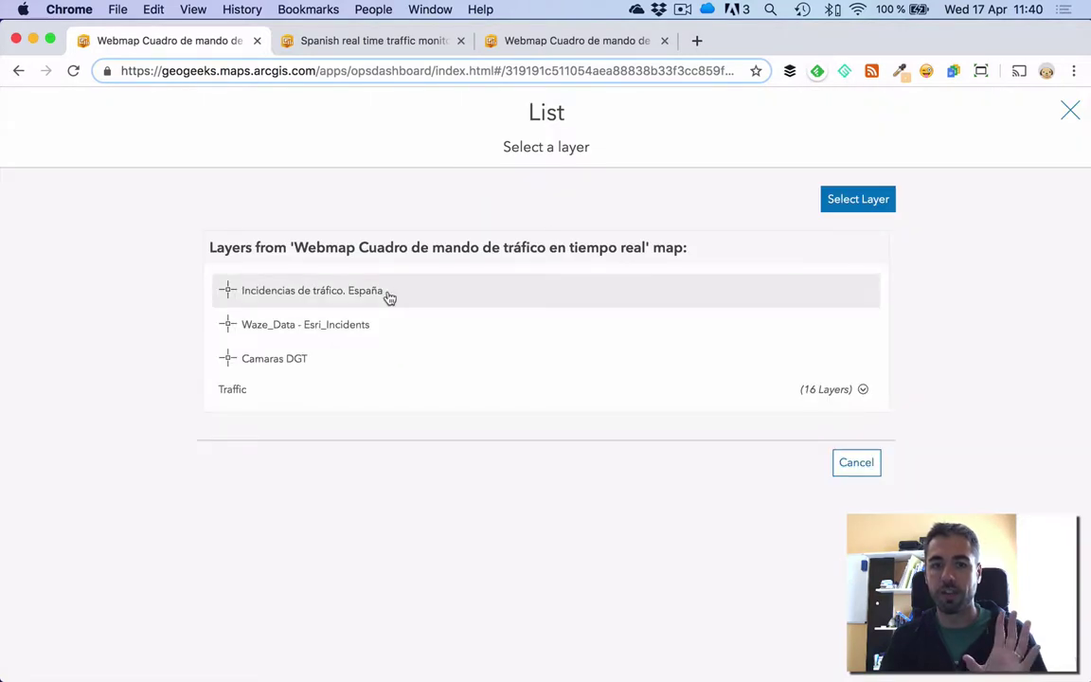
pyautogui.click(388, 297)
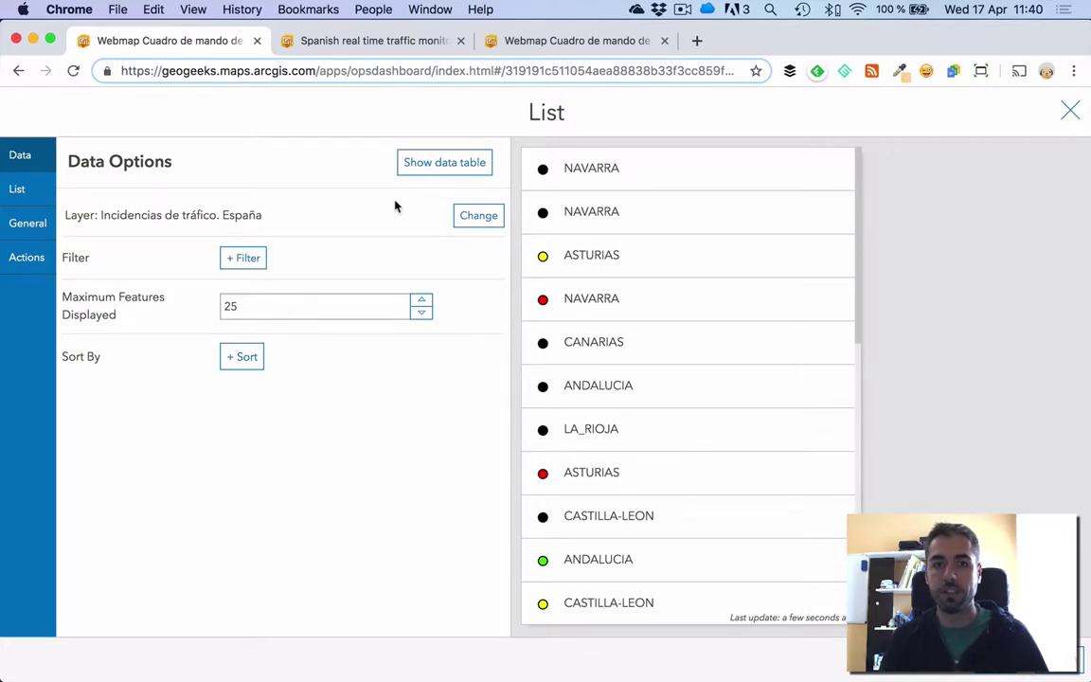
# - Sort the new list by fechahora_ini in descending order
pyautogui.click(265, 308)
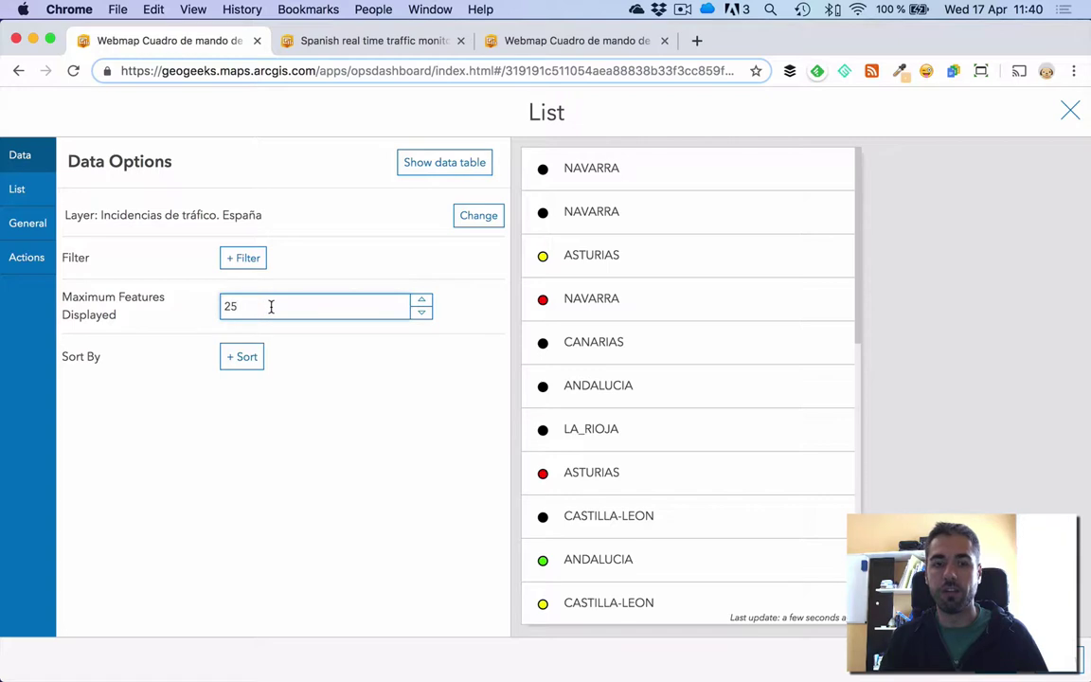
pyautogui.click(248, 356)
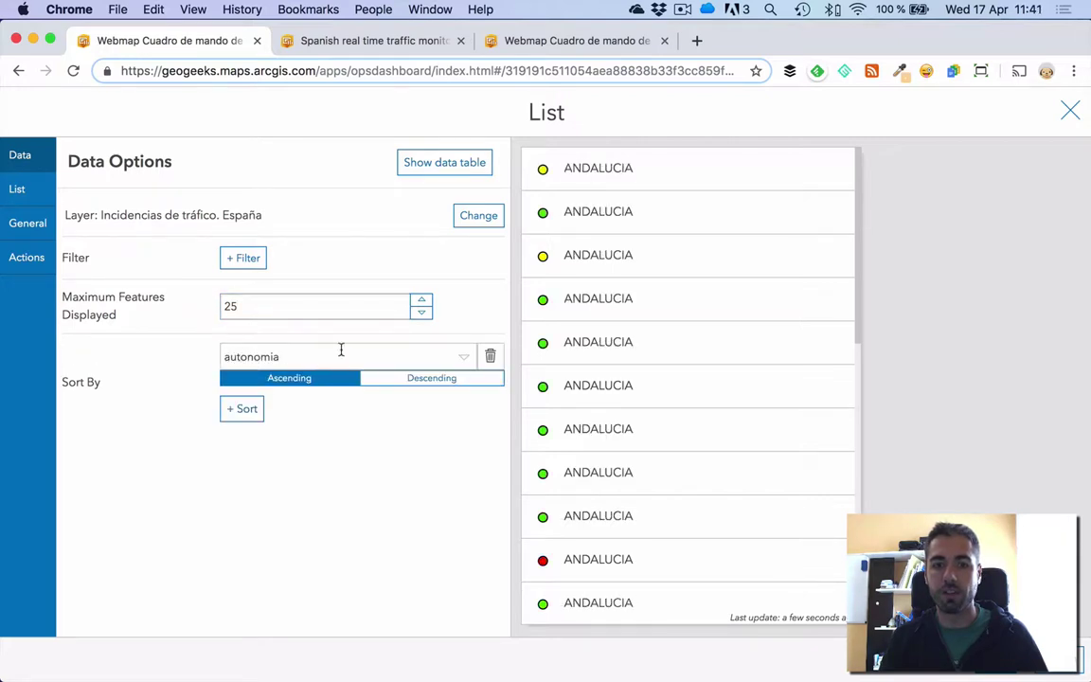
pyautogui.click(341, 350)
pyautogui.click(324, 494)
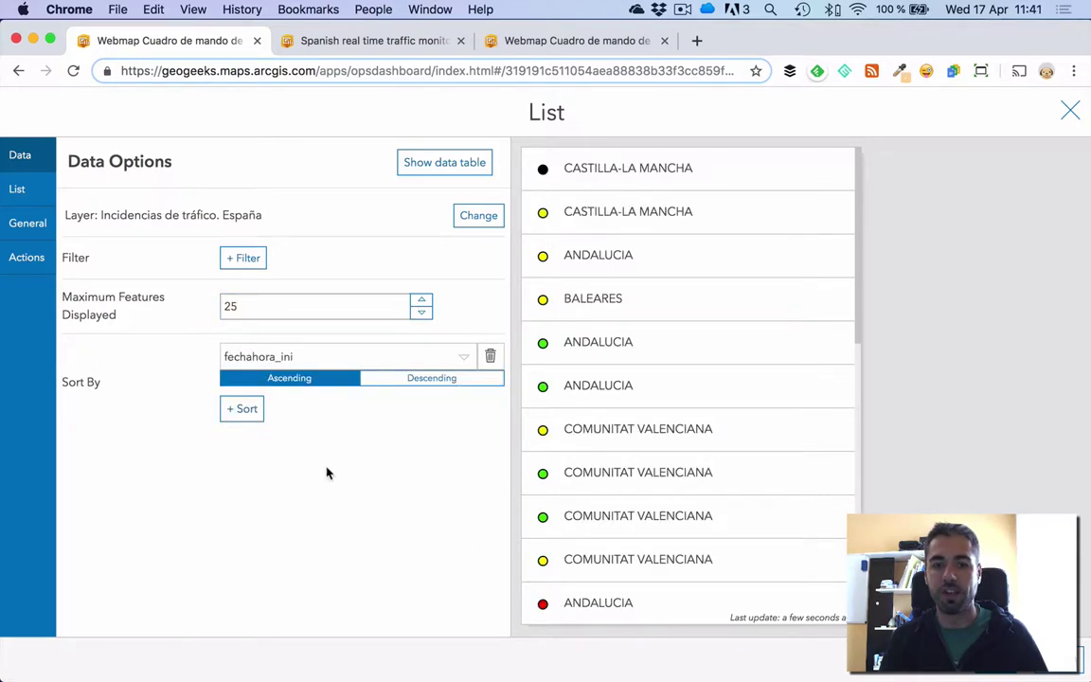
pyautogui.click(389, 381)
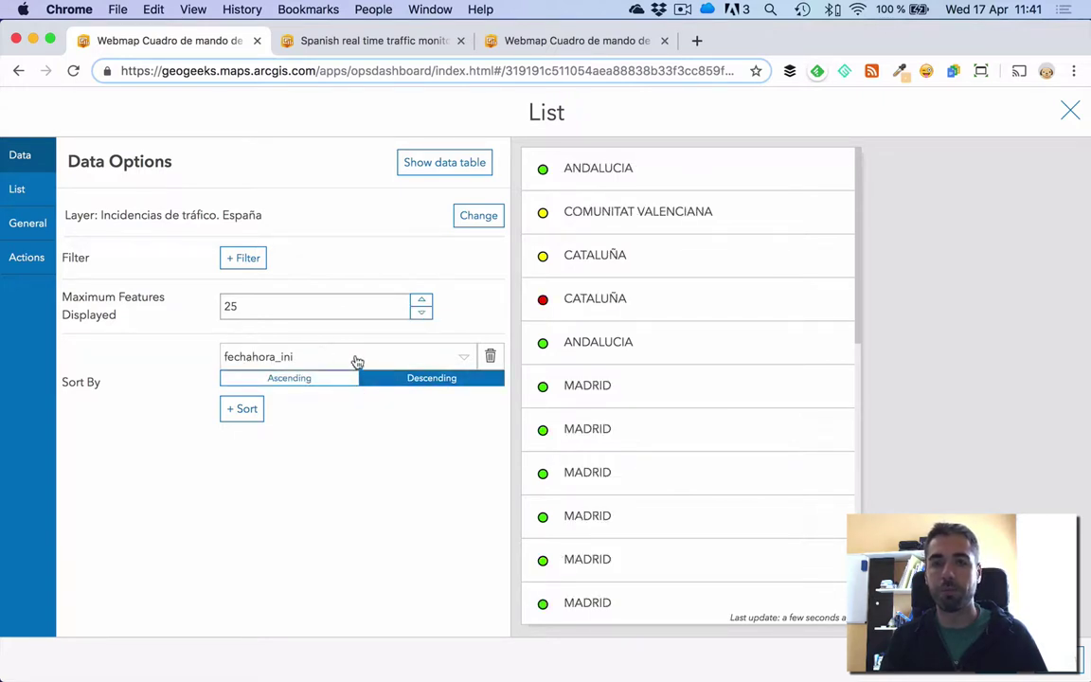
# - Insert HTML source for the line item text: {causa} with lowercase ({tipo}) at 12px, and Desde las {fechahora_ini} at 10px below
pyautogui.click(34, 193)
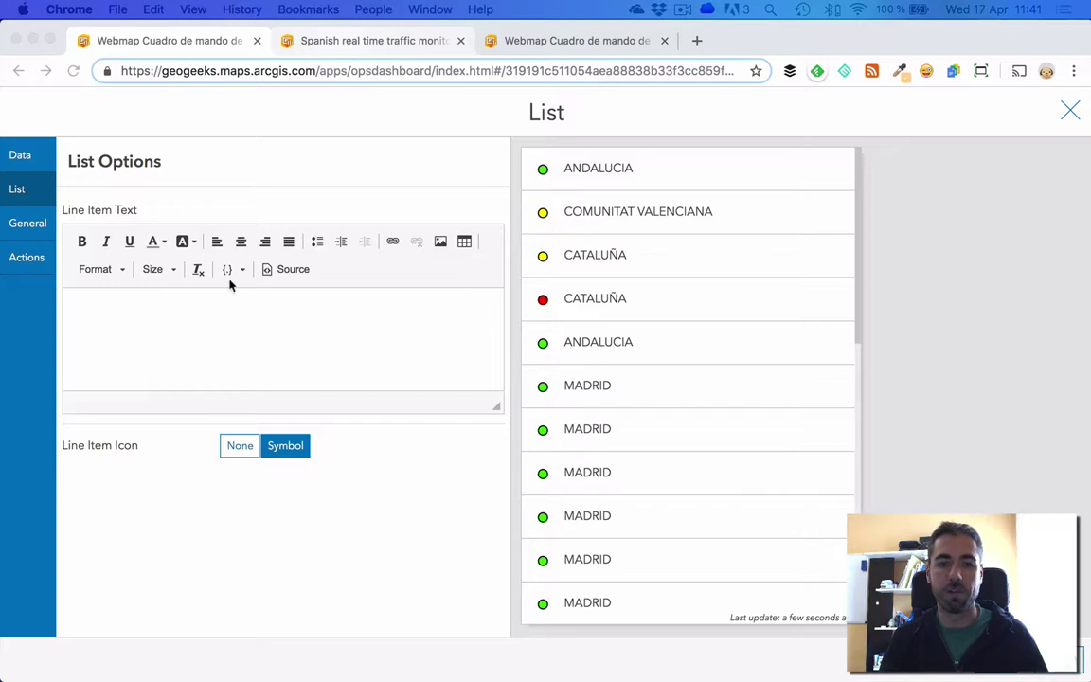
pyautogui.click(280, 282)
pyautogui.click(284, 272)
pyautogui.write('<p><span style="font-size:12px">{causa} (<span style="text-transform:lowercase">{tipo}</span>)</span></p> <p><span style="font-size:10px">Desde las {fechahora_ini}</span></p>')
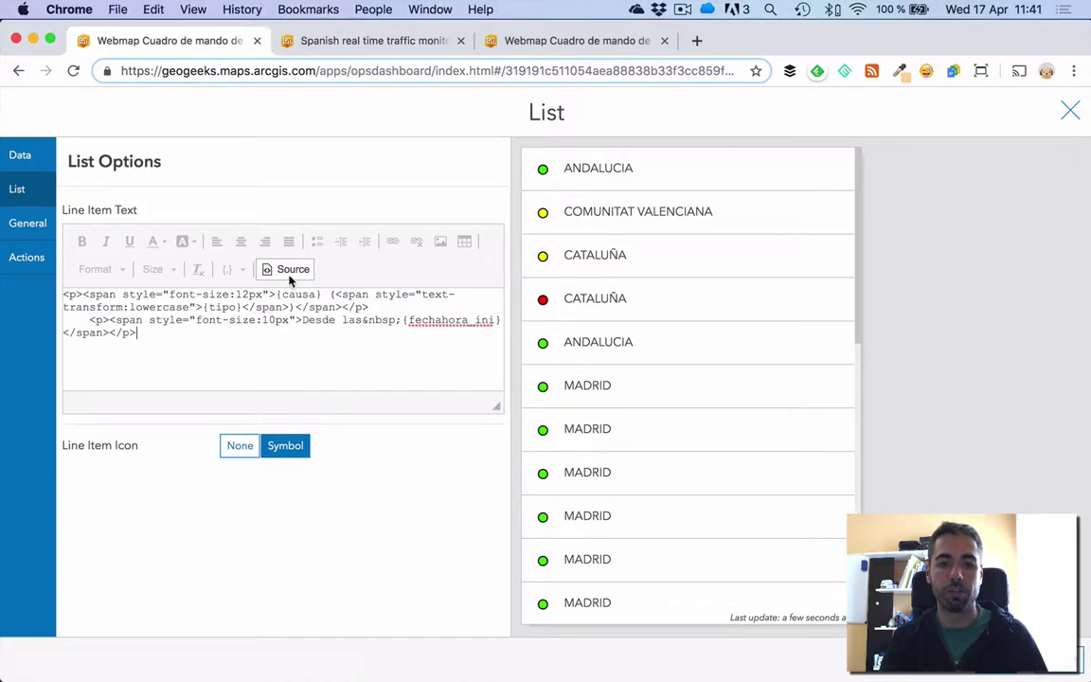
pyautogui.click(289, 272)
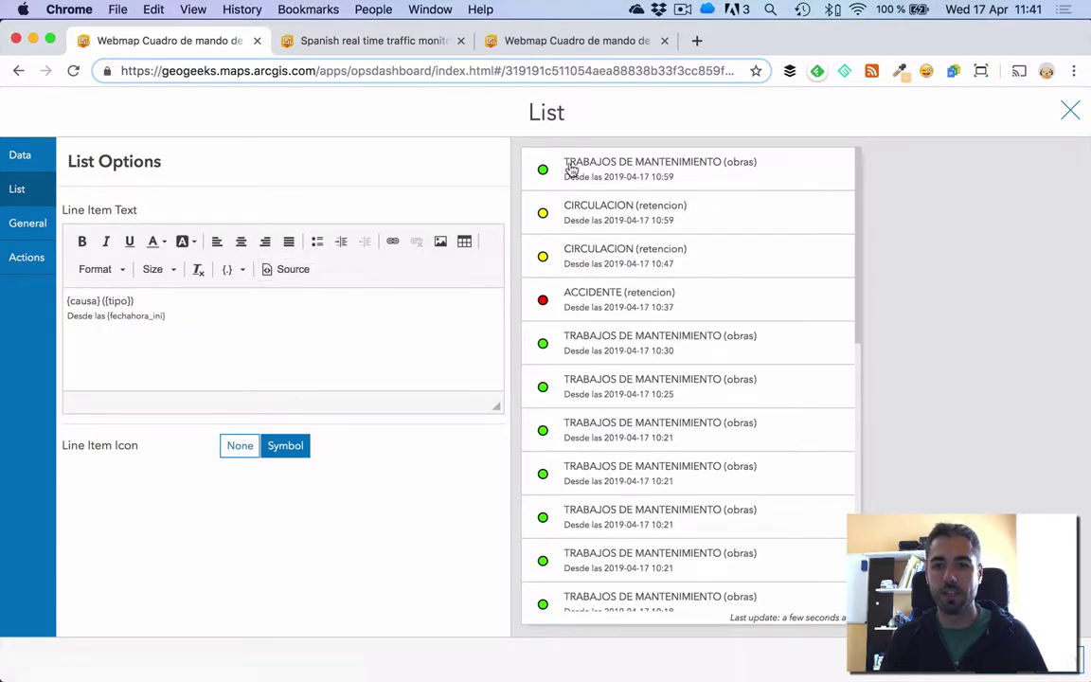
pyautogui.click(74, 300)
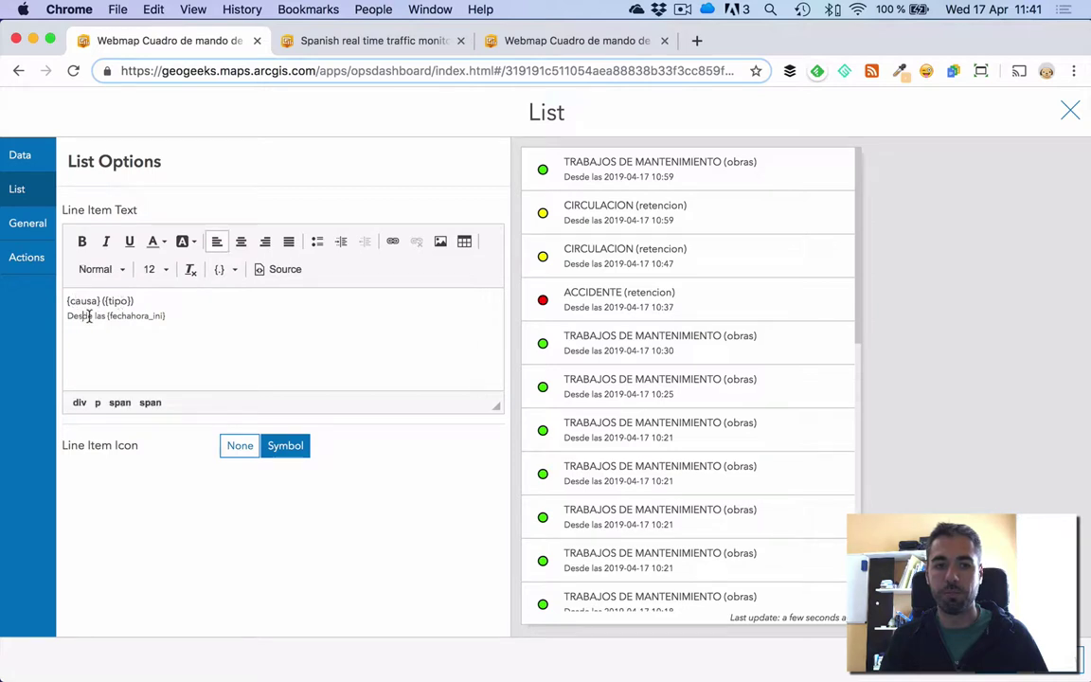
pyautogui.moveTo(82, 315); pyautogui.dragTo(107, 315)
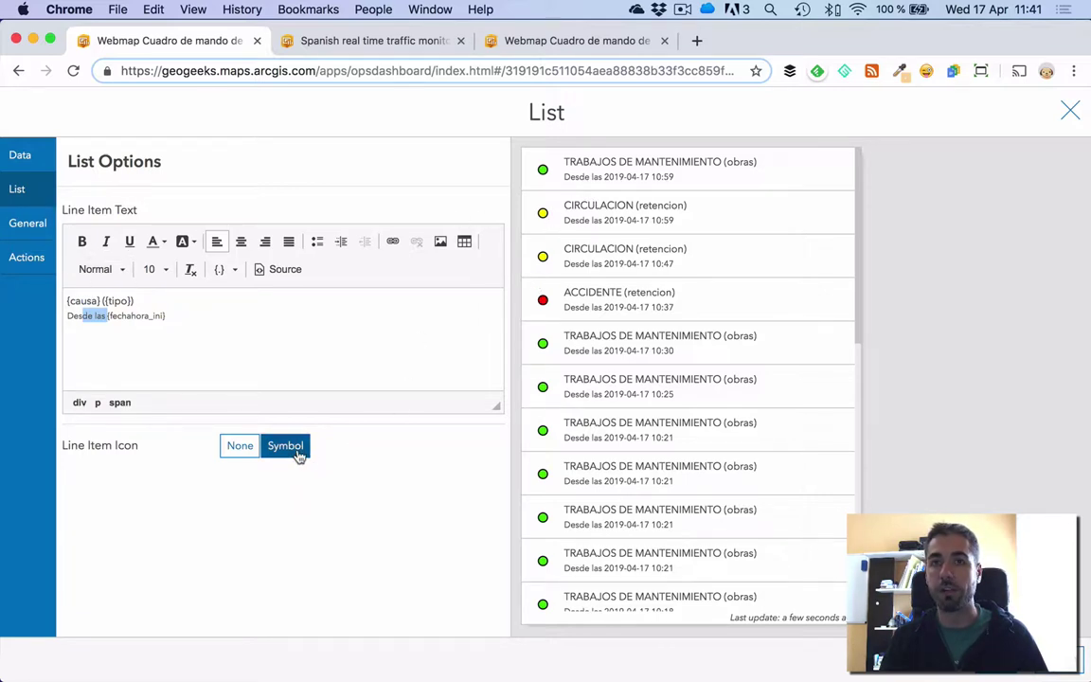
# - Name the new list Accidentes y tráfico (DGT) in its general options
pyautogui.click(28, 222)
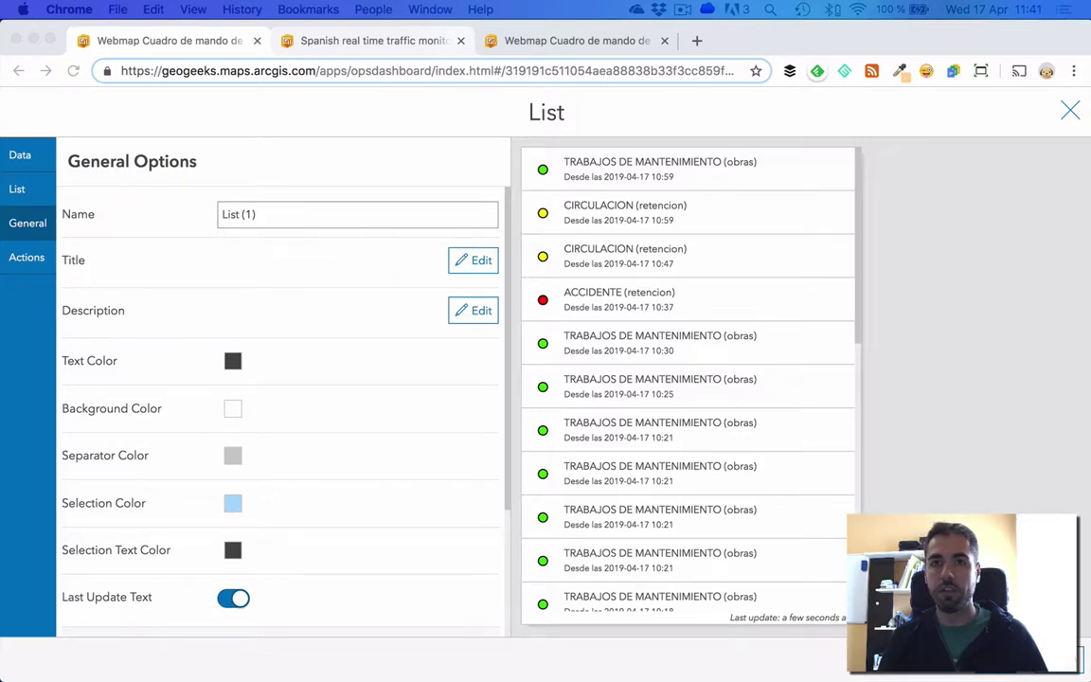
pyautogui.click(287, 217)
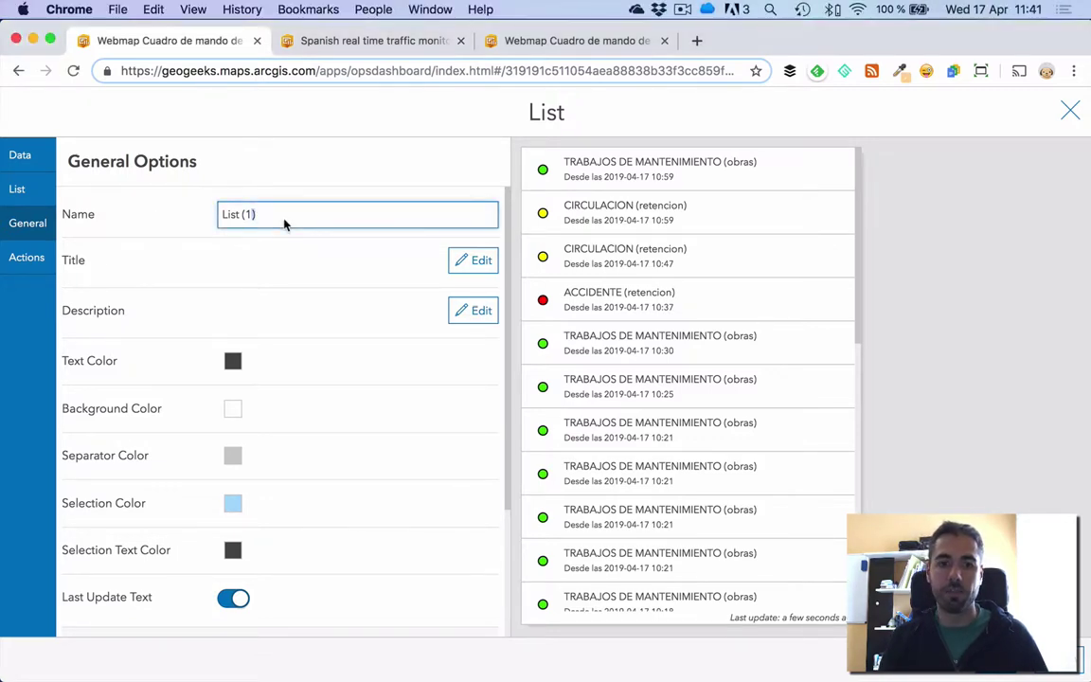
pyautogui.press('cmd+a')
pyautogui.write('Accidentes y tráfico (DGT)')
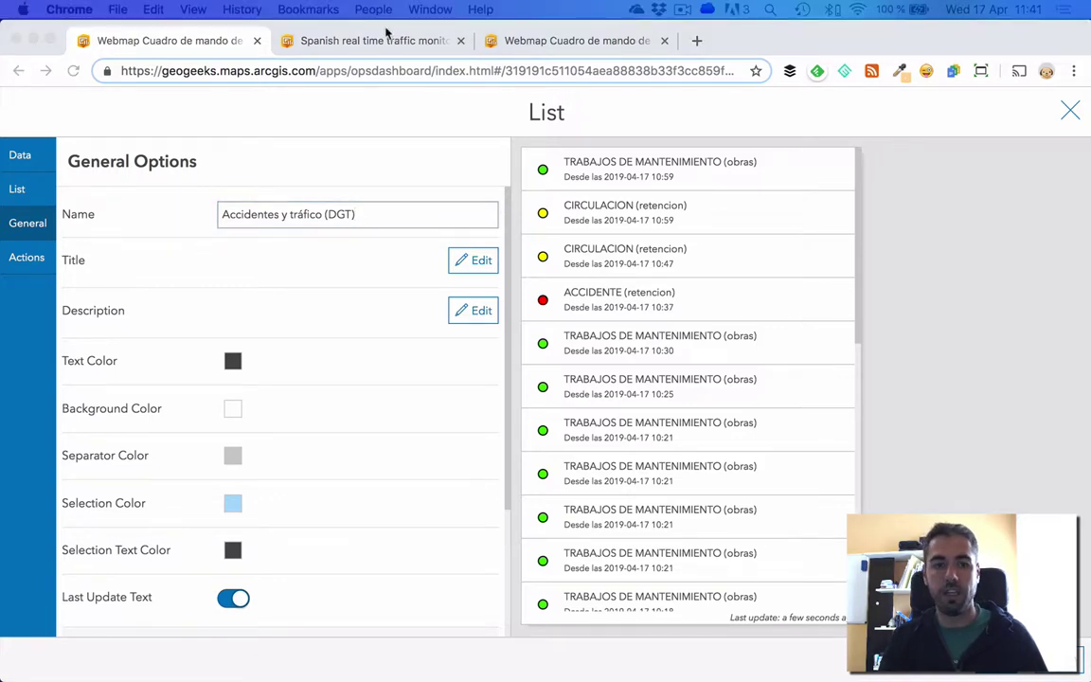
# - Insert HTML source for the list's title: a centred #6ec26b green banner with 10px padding and white text reading Incidencias (DGT)
pyautogui.click(470, 262)
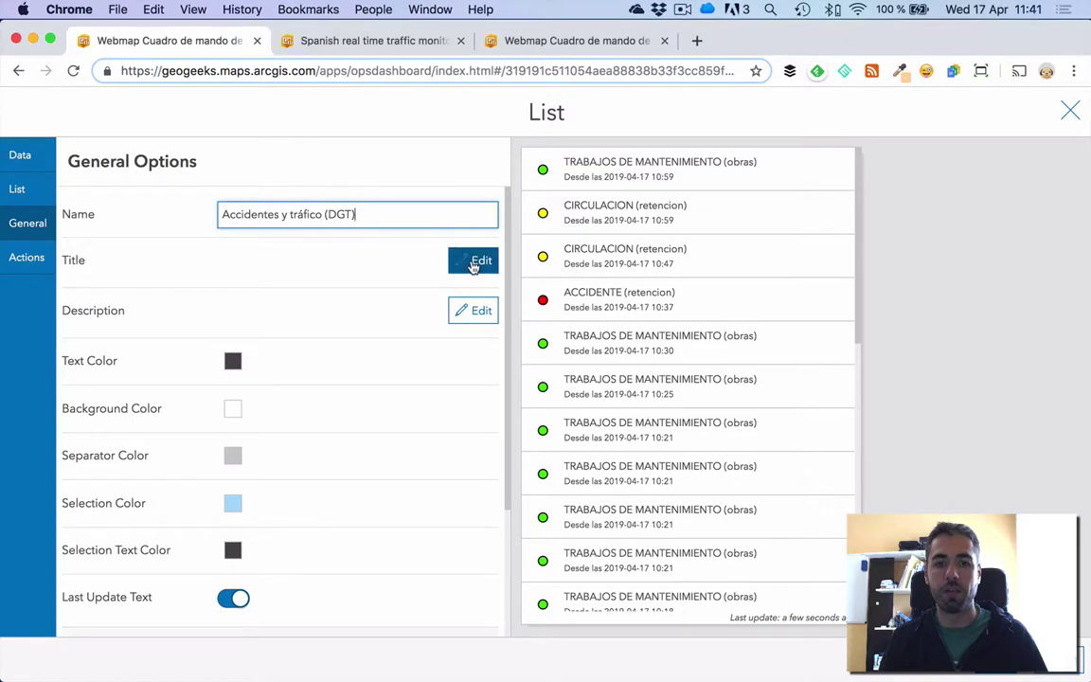
pyautogui.click(470, 261)
pyautogui.click(250, 323)
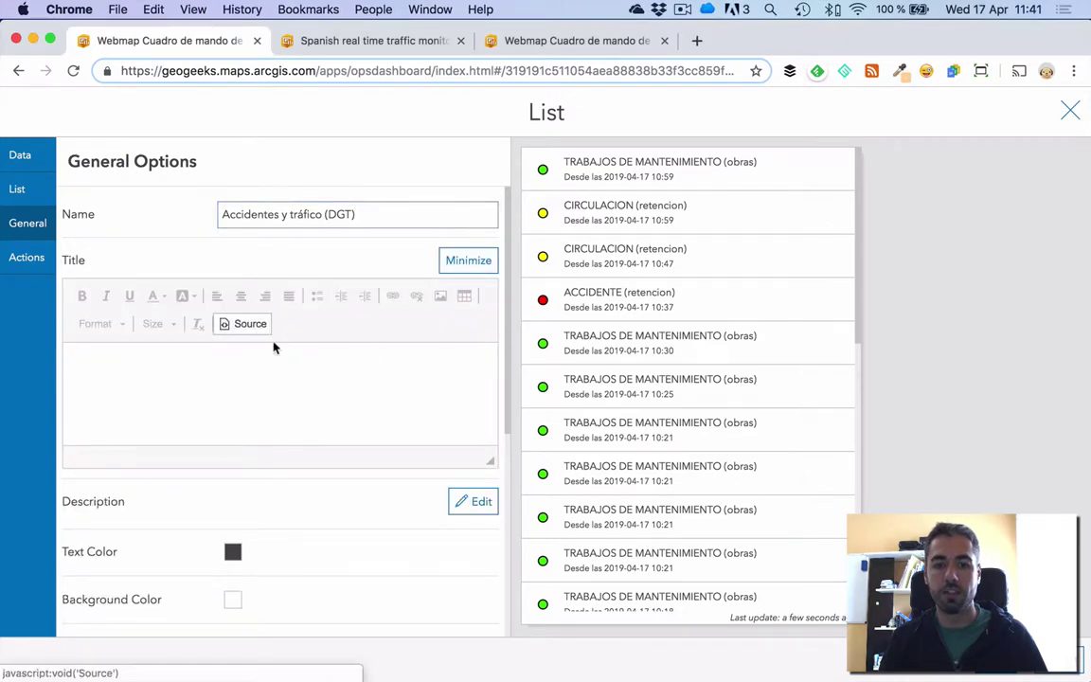
pyautogui.write('<p style="background-color:#6ec26b; color:white; padding:10px; text-align:center"><span style="color:#ffffff">Incidencias (DGT)</span></p>')
pyautogui.click(252, 326)
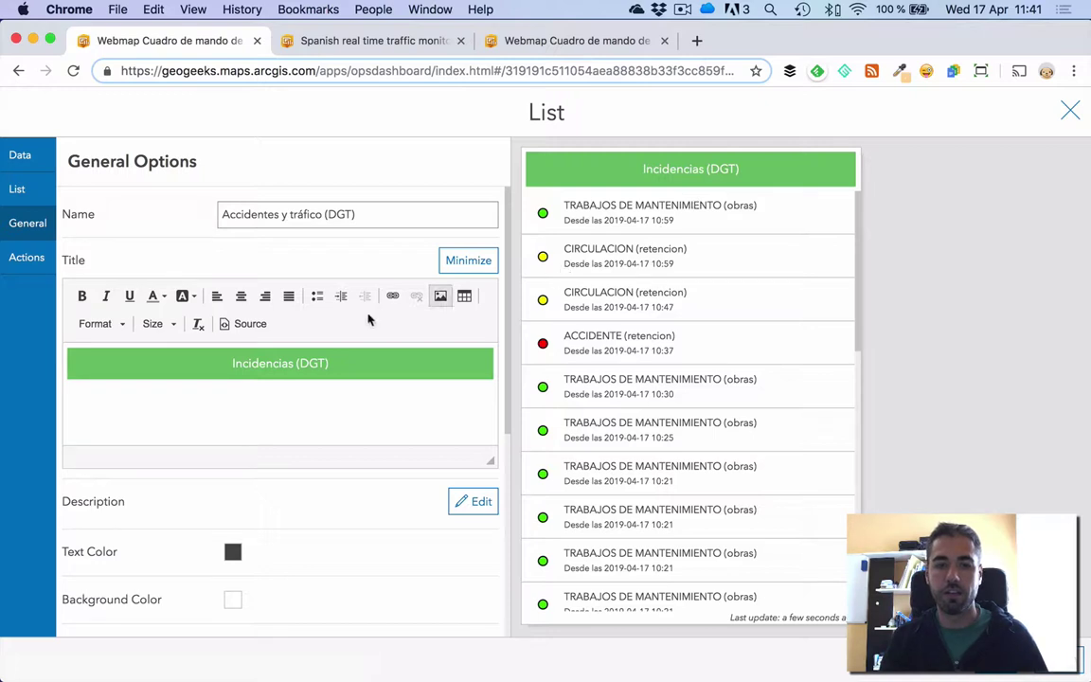
# - Add a Pan action on Map (1) for when the DGT incidents list's selection changes, and finish the list configuration
pyautogui.click(20, 261)
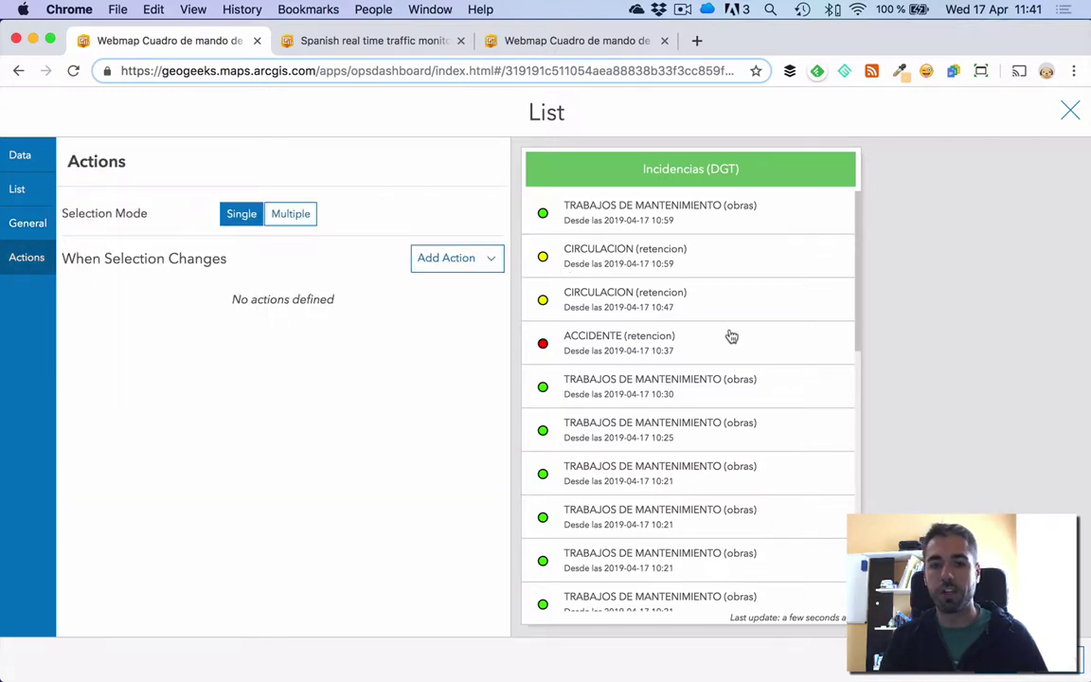
pyautogui.click(472, 259)
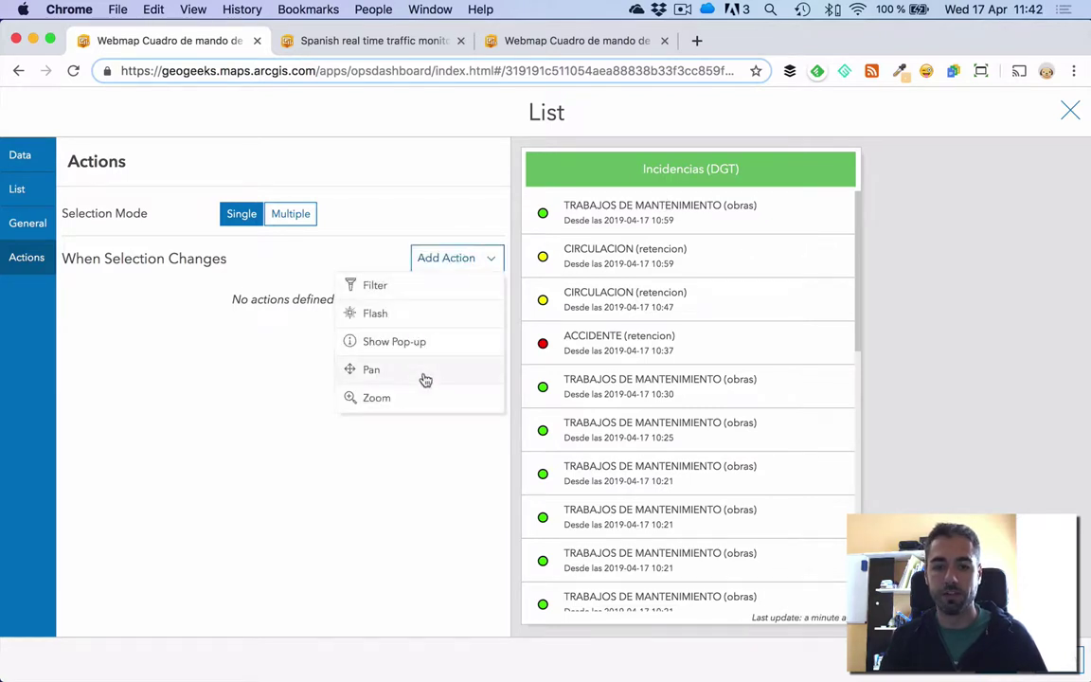
pyautogui.click(425, 380)
pyautogui.click(490, 296)
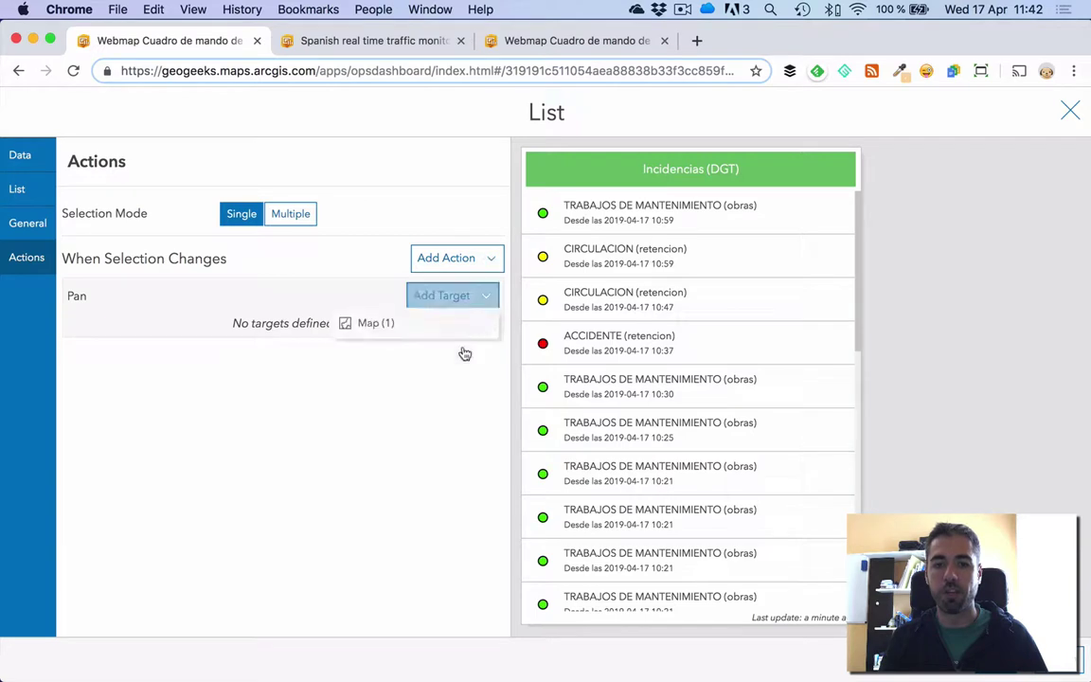
pyautogui.click(475, 259)
pyautogui.click(401, 216)
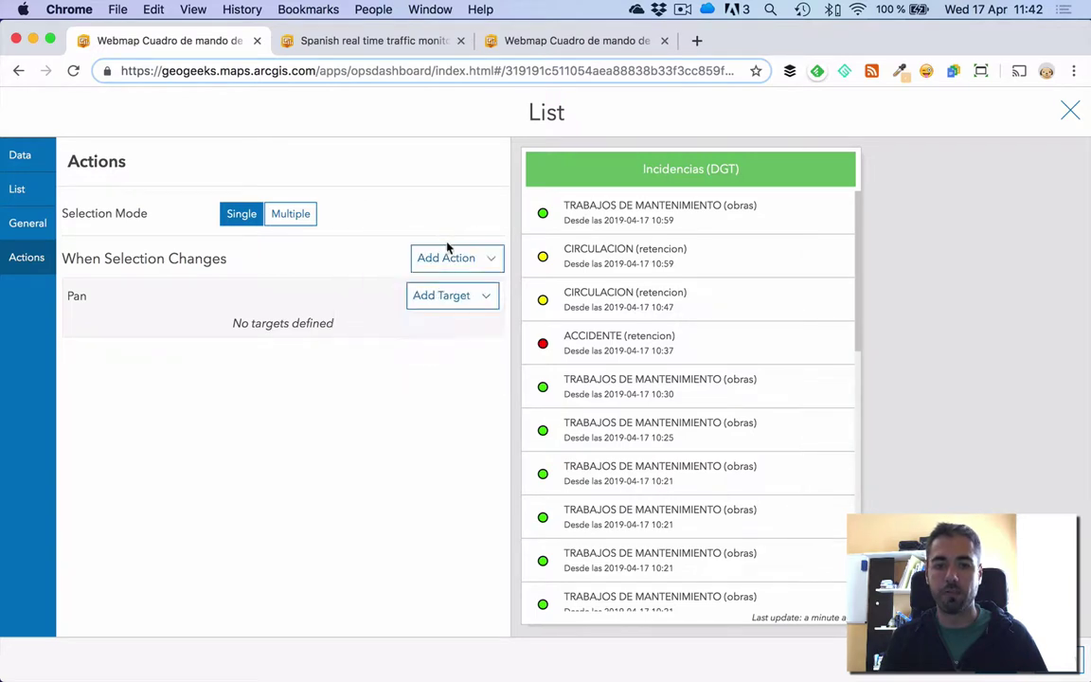
pyautogui.click(453, 294)
pyautogui.click(443, 322)
pyautogui.click(451, 258)
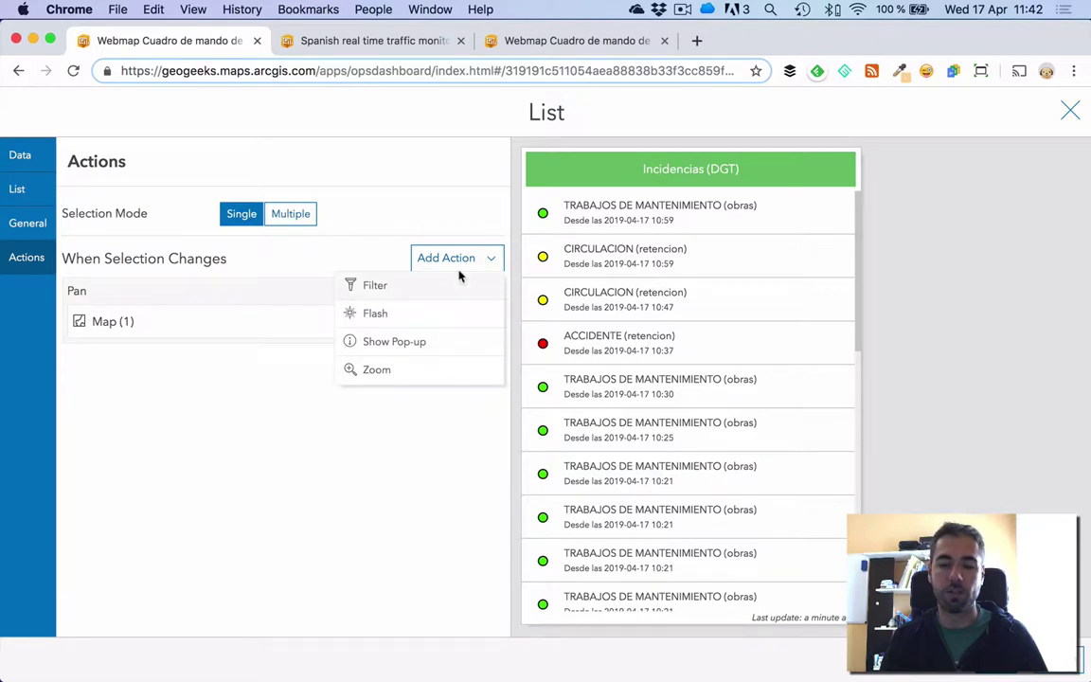
pyautogui.press('Escape')
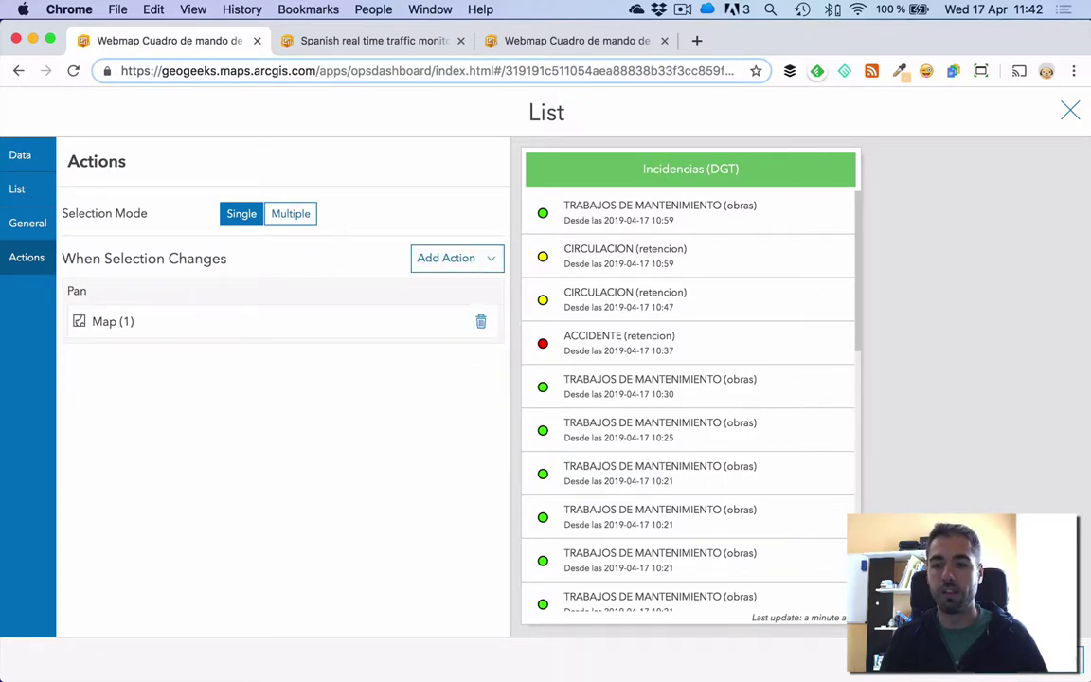
pyautogui.press('Escape')
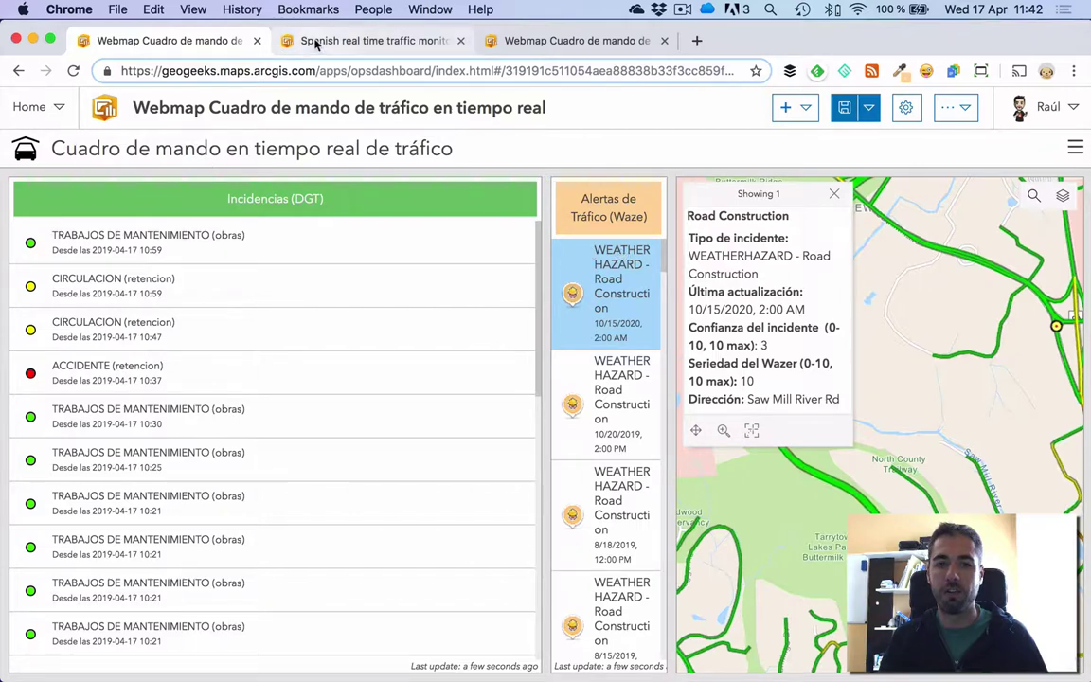
# - Check the Spanish real time traffic monitor's layout and dock the Incidencias (DGT) list below the Alertas de Tráfico (Waze) list
pyautogui.click(317, 43)
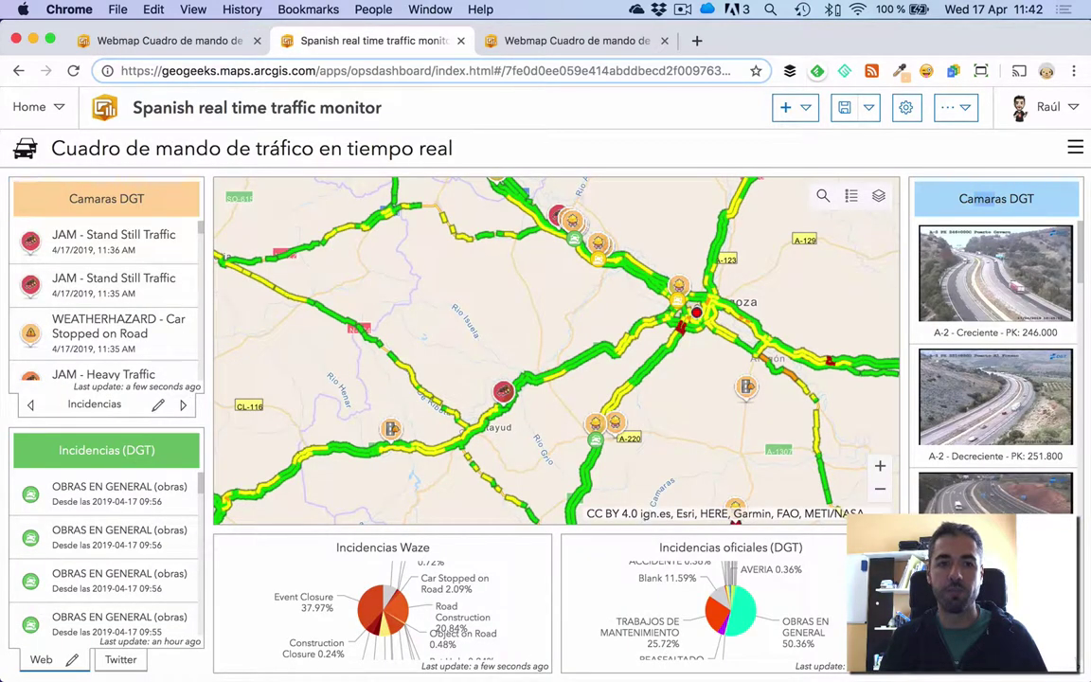
pyautogui.click(161, 40)
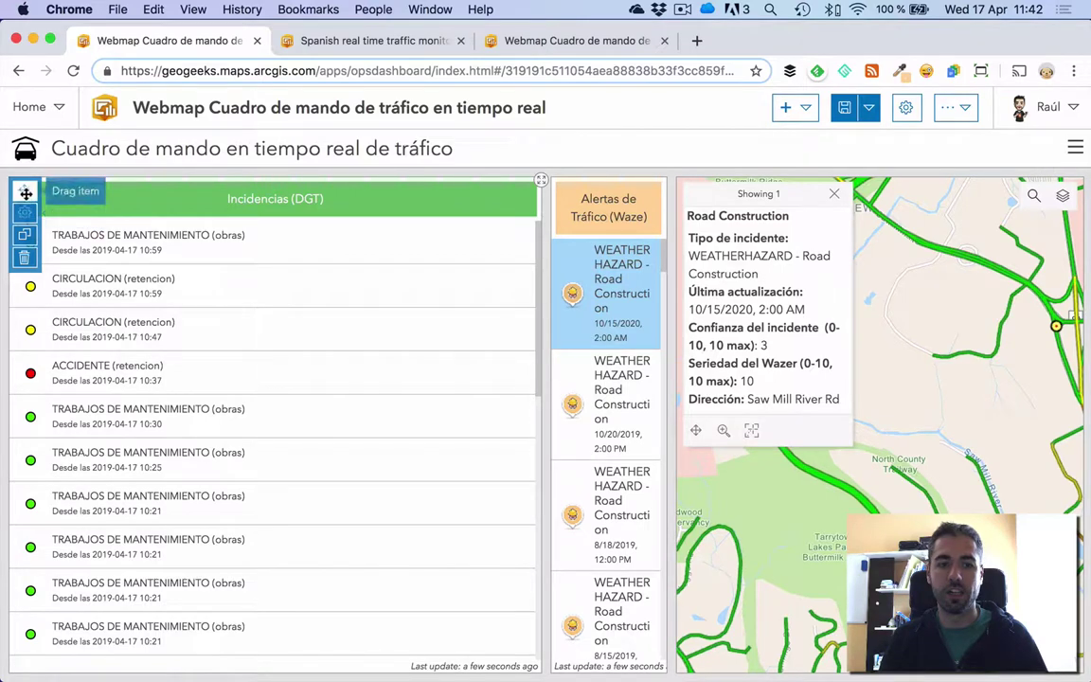
pyautogui.moveTo(24, 189); pyautogui.dragTo(614, 648)
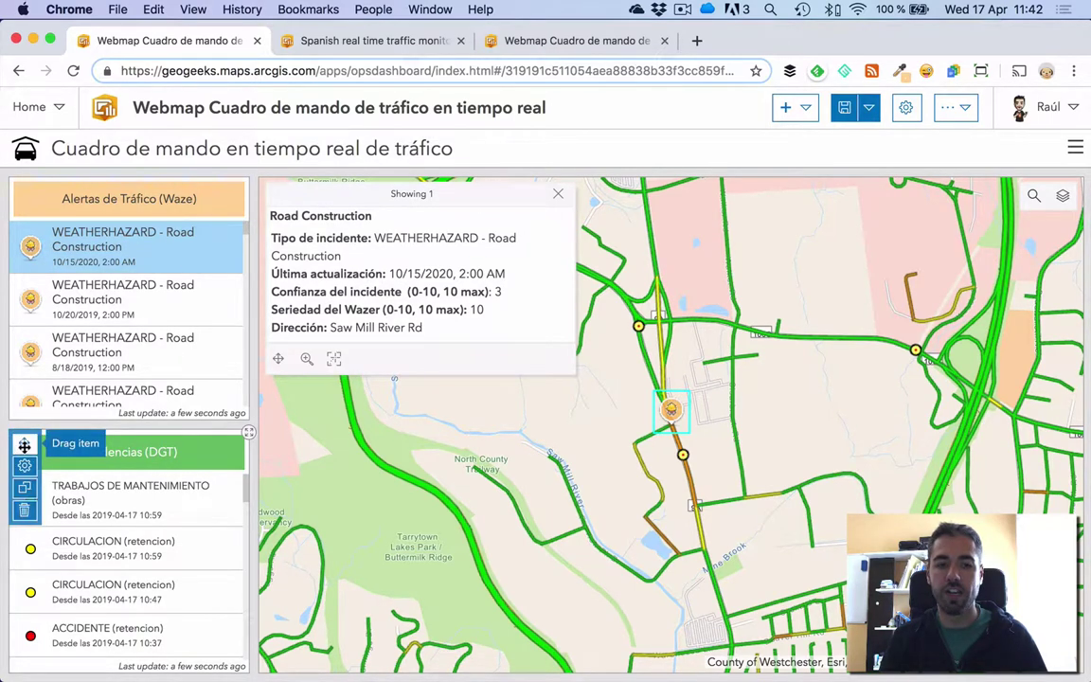
# - Stack the Incidencias (DGT) list with the Alertas de Tráfico (Waze) list as tabs and switch between them
pyautogui.moveTo(17, 440); pyautogui.dragTo(134, 304)
pyautogui.click(134, 304)
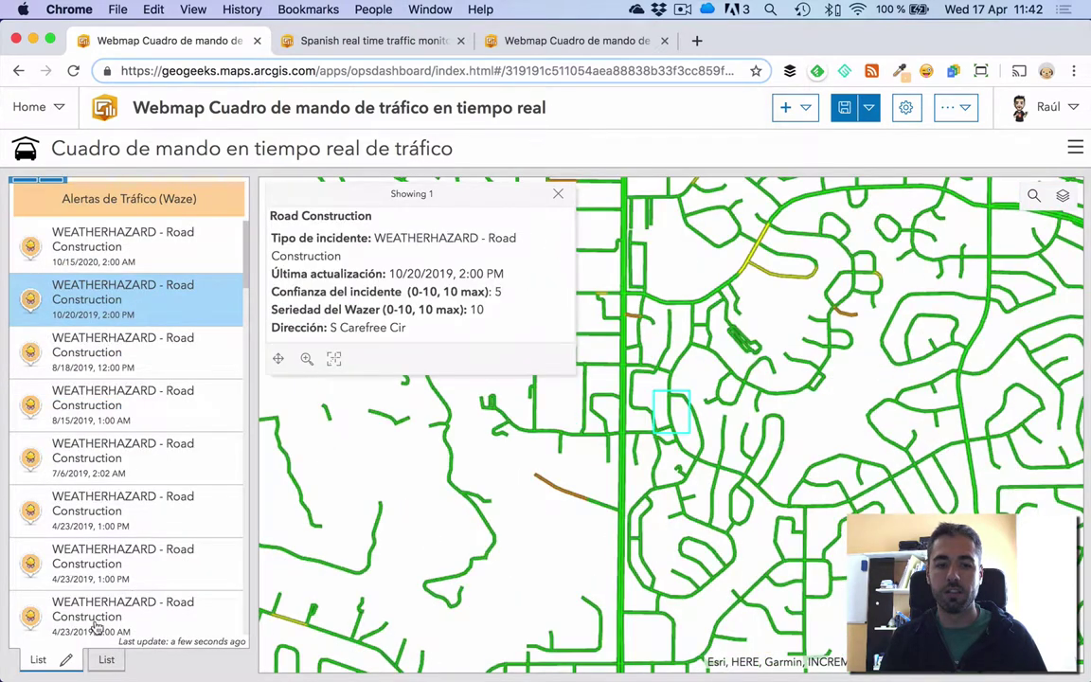
pyautogui.click(43, 660)
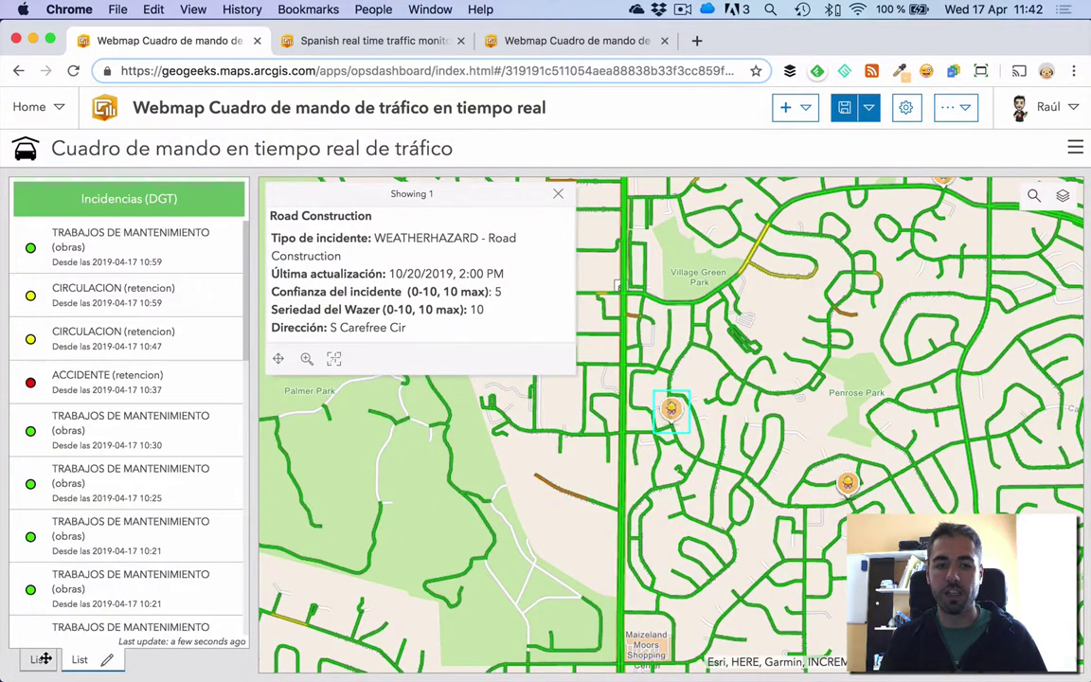
pyautogui.click(80, 660)
pyautogui.click(101, 659)
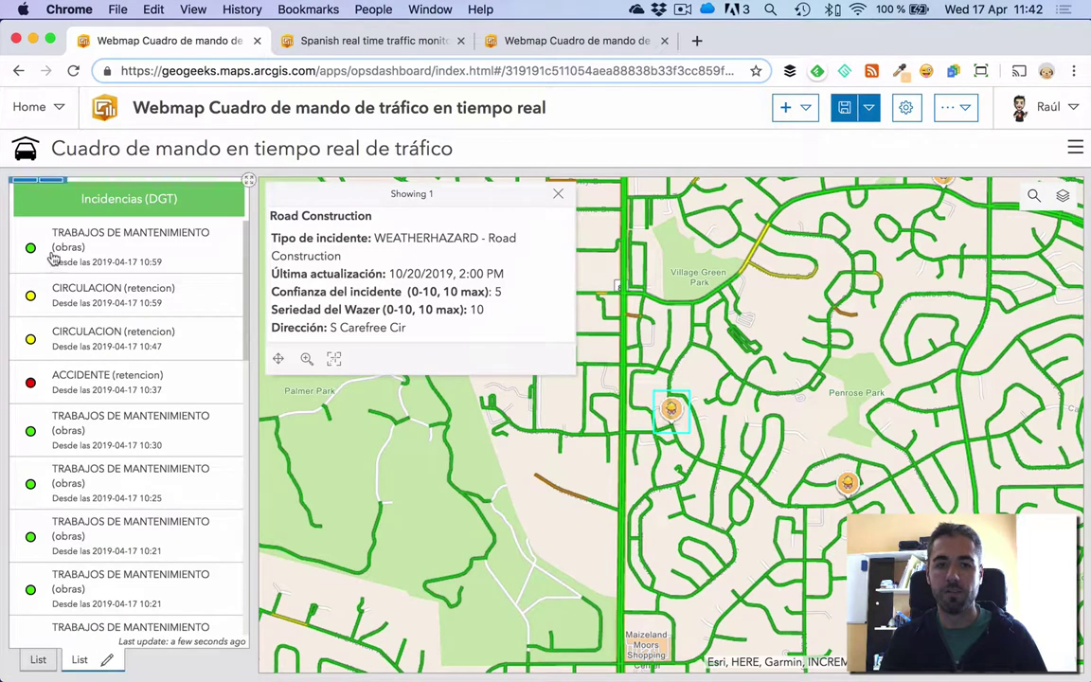
# - Separate the Incidencias (DGT) list from the stack and dock it back below the Waze list
pyautogui.moveTo(60, 180)
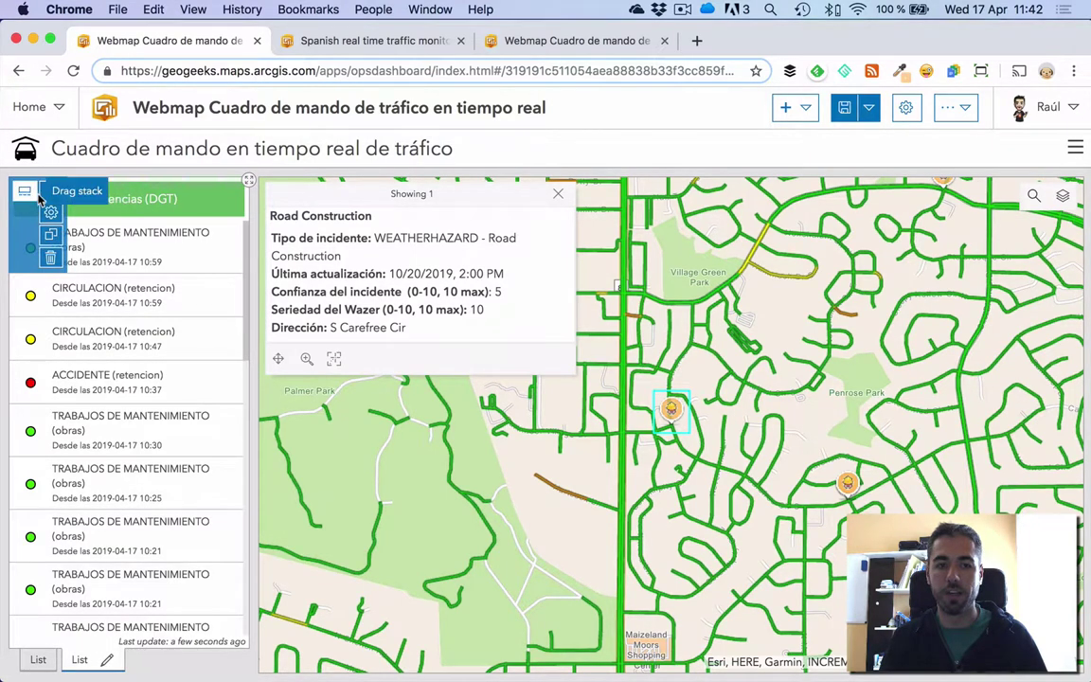
pyautogui.moveTo(115, 217); pyautogui.dragTo(135, 623)
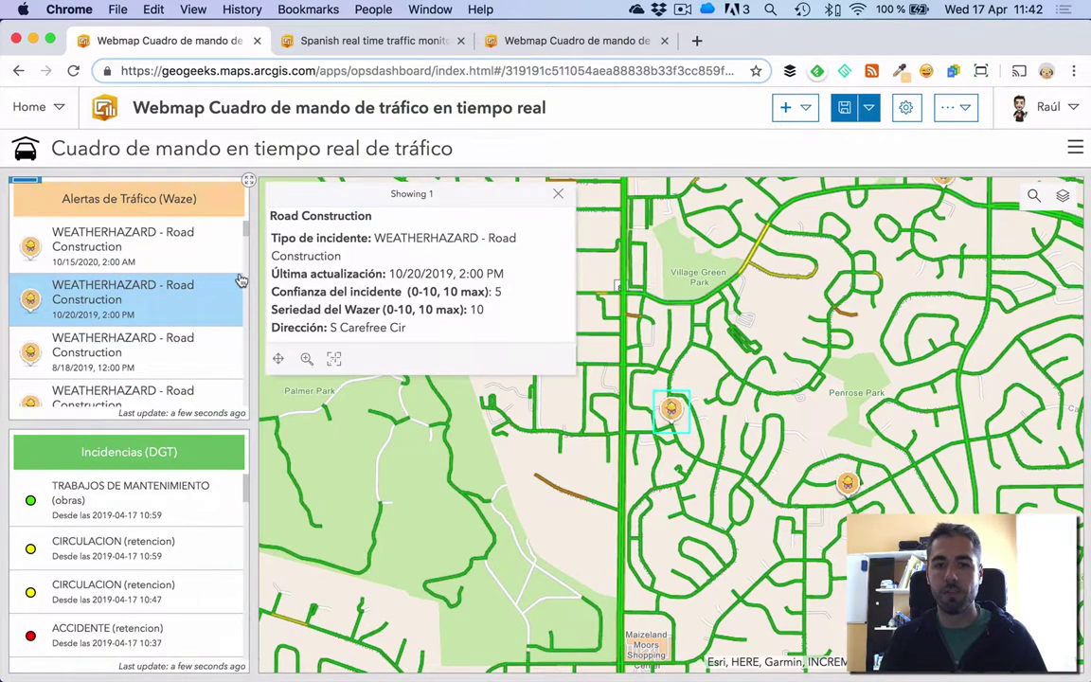
# - View the Waze alerts list maximized, restore it, and close the Road Construction pop-up on the map
pyautogui.click(248, 181)
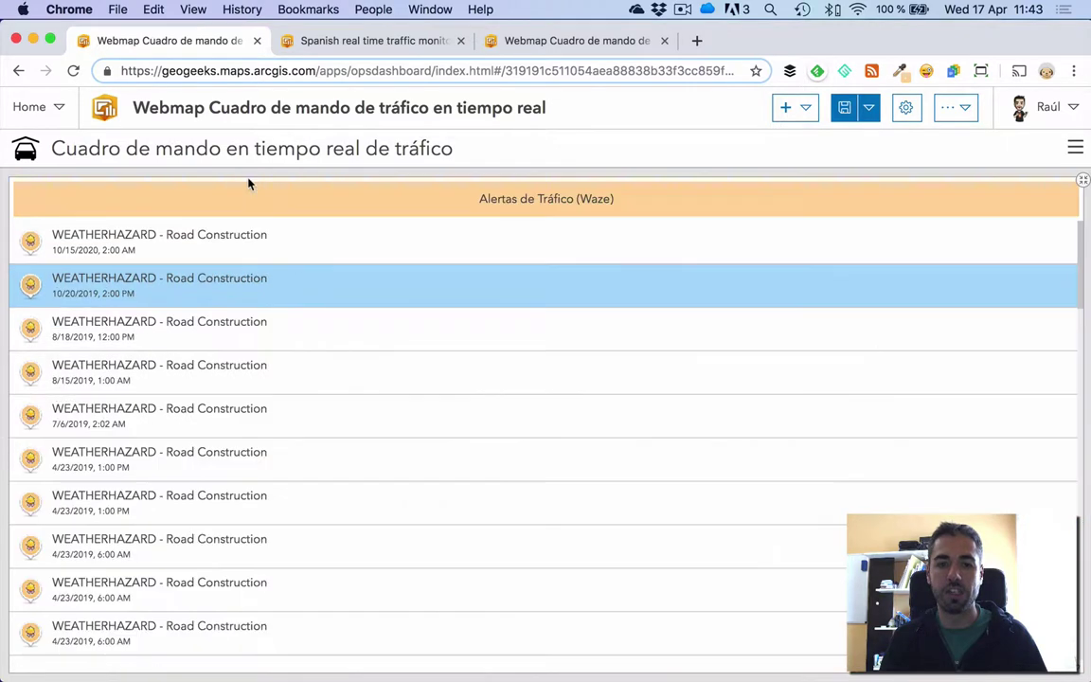
pyautogui.click(1082, 183)
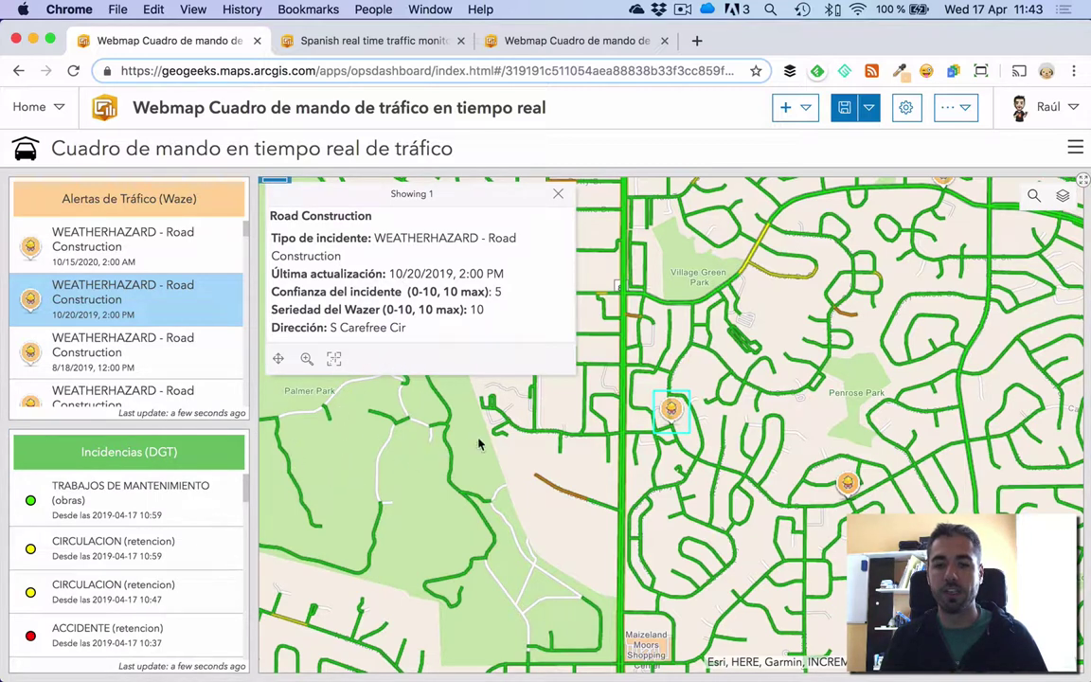
pyautogui.moveTo(426, 465); pyautogui.dragTo(286, 476)
pyautogui.click(558, 193)
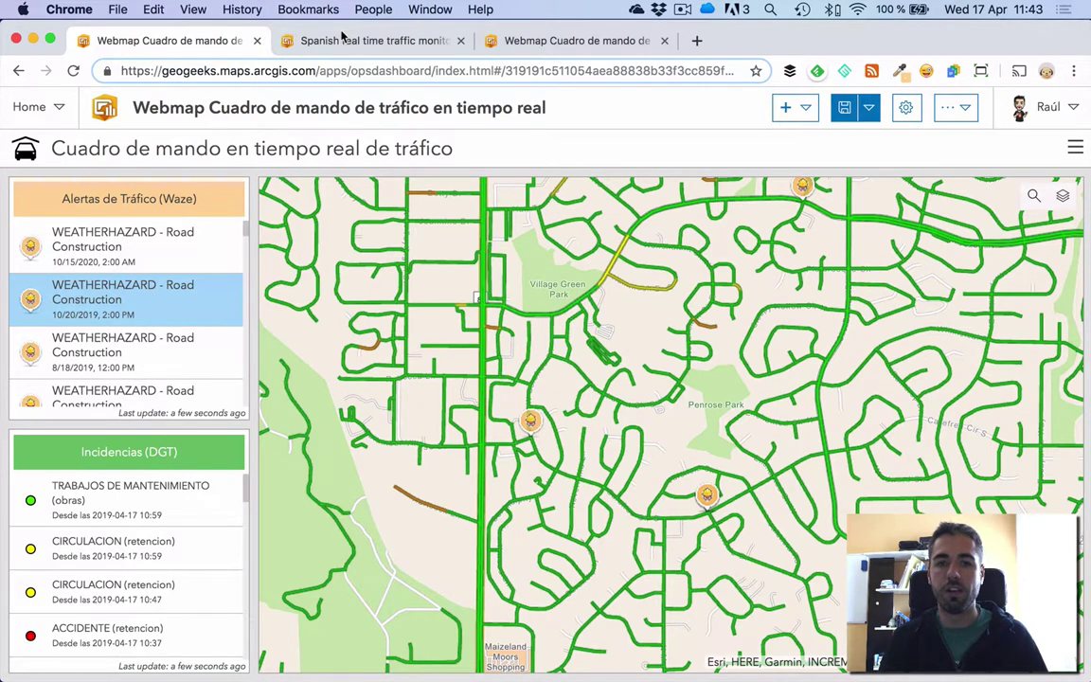
# - In the Spanish real time traffic monitor, view the map around Alcañiz and examine how the Waze and DGT pie charts respond
pyautogui.click(347, 40)
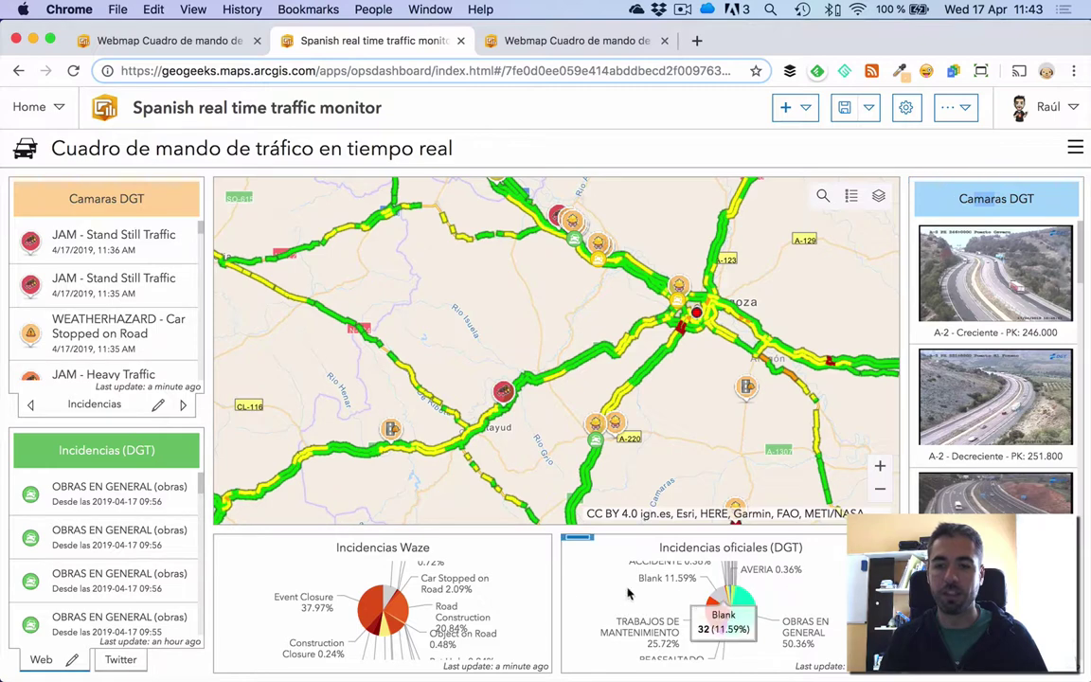
pyautogui.moveTo(708, 313); pyautogui.dragTo(542, 276)
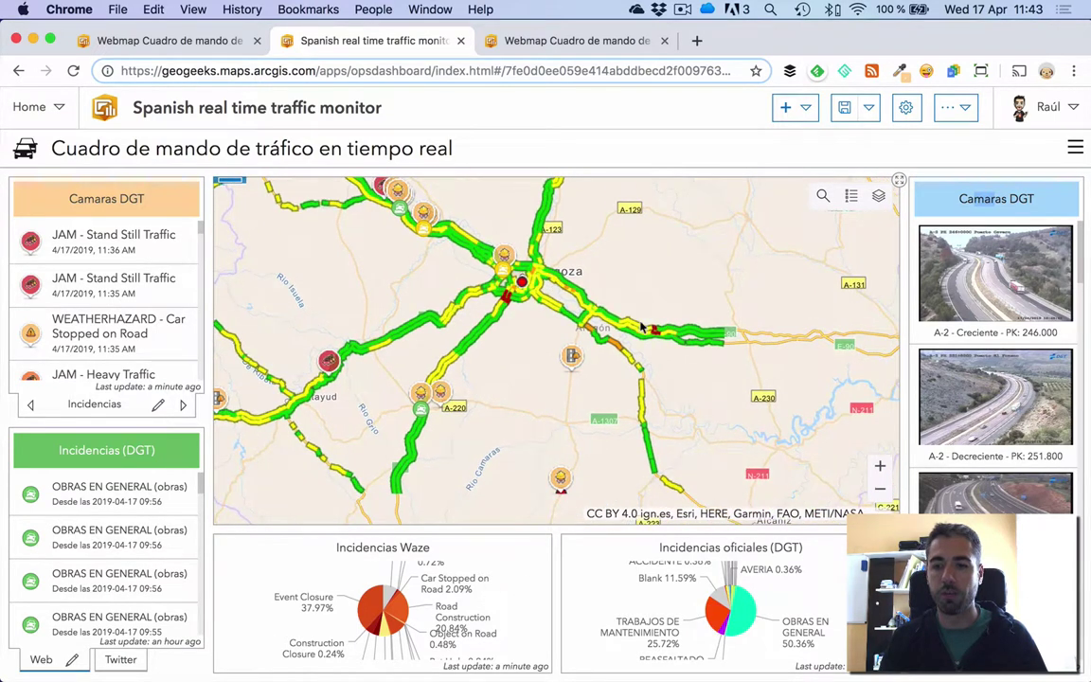
pyautogui.moveTo(642, 327); pyautogui.dragTo(554, 183)
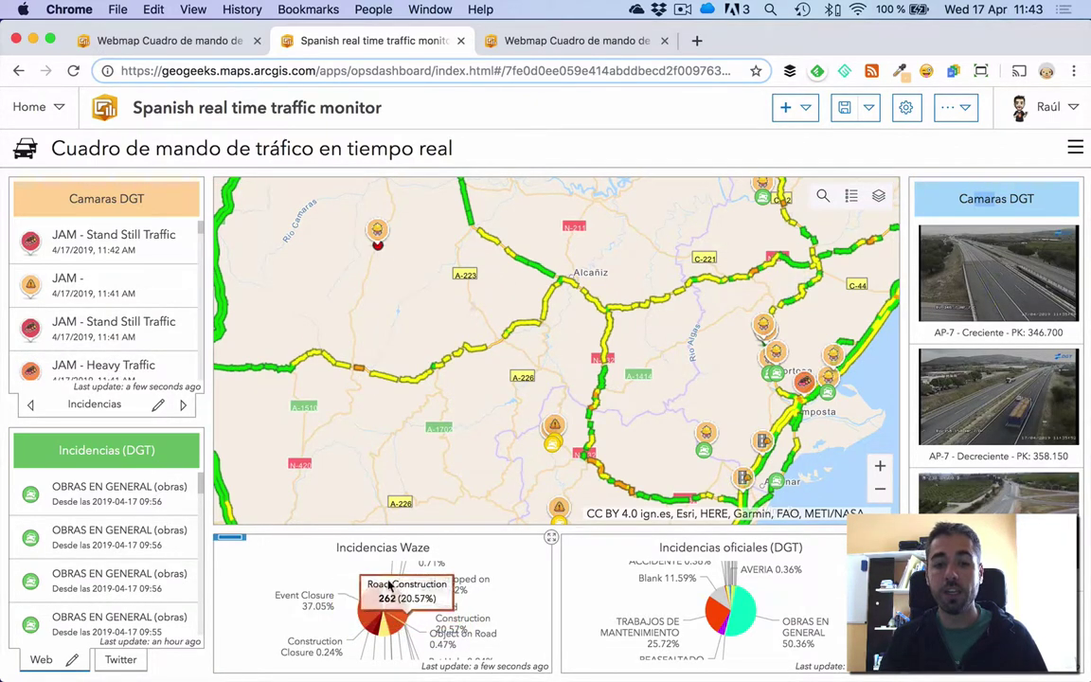
pyautogui.moveTo(395, 651)
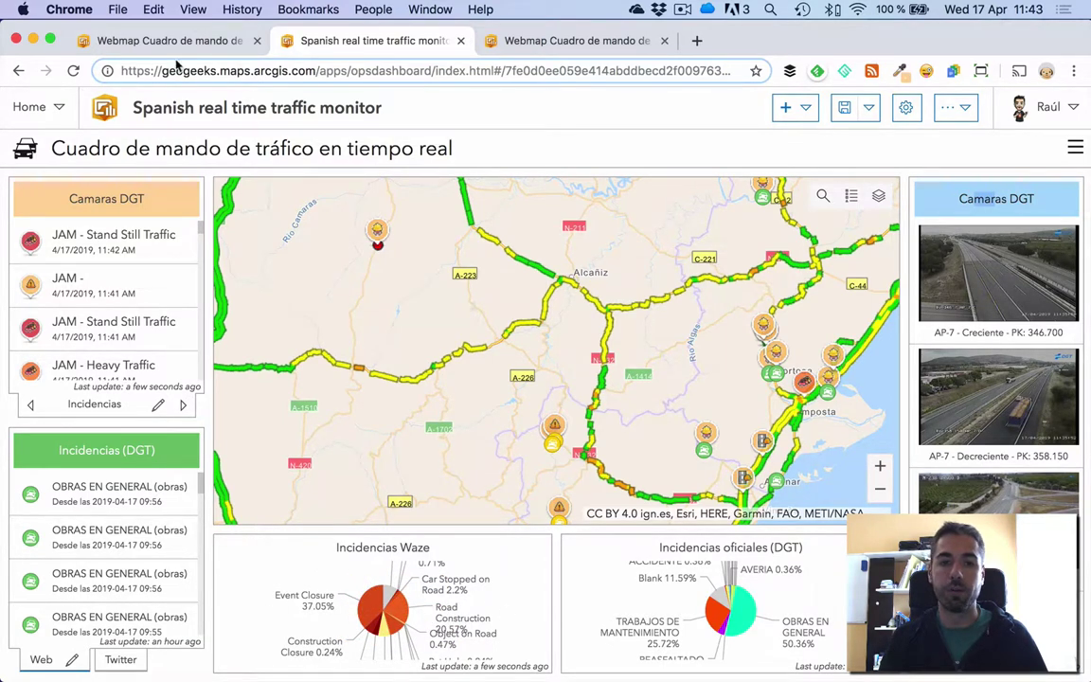
pyautogui.click(170, 41)
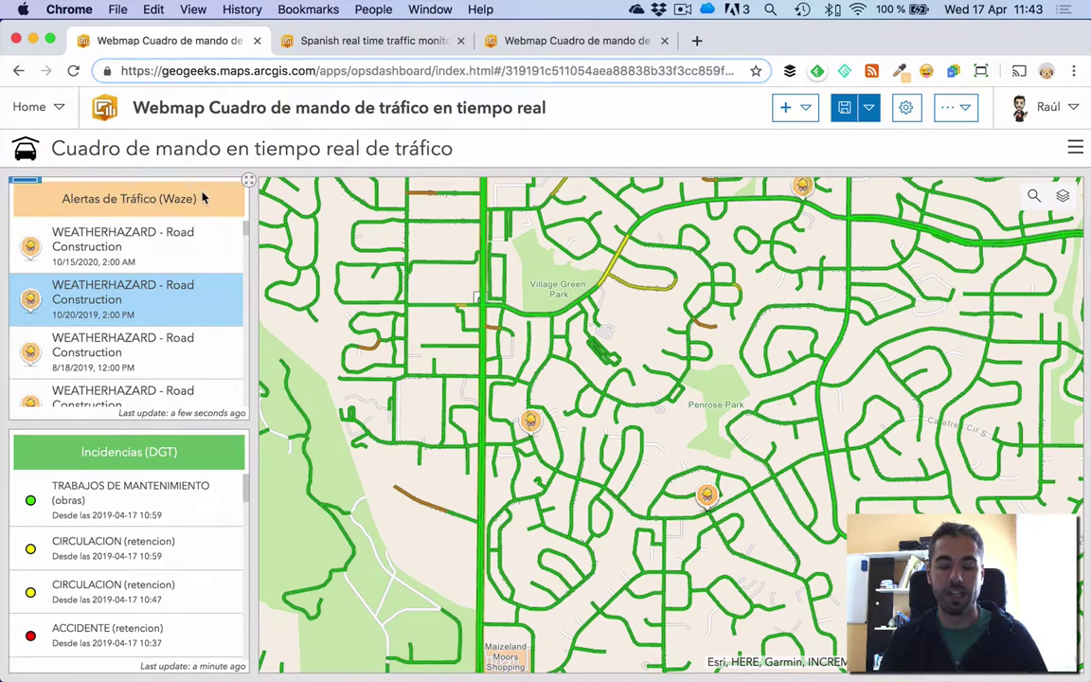
# - Check the available dashboard elements and view the Fiabilidad and Confianza charts in the Spanish real time traffic monitor
pyautogui.click(809, 110)
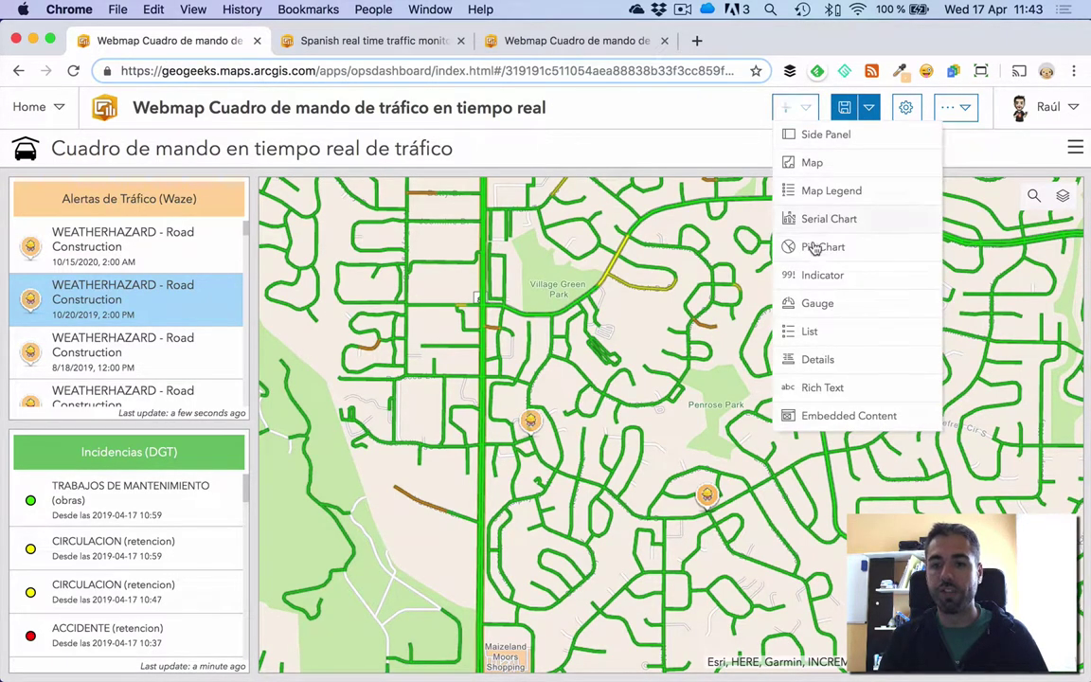
pyautogui.click(371, 39)
pyautogui.click(184, 405)
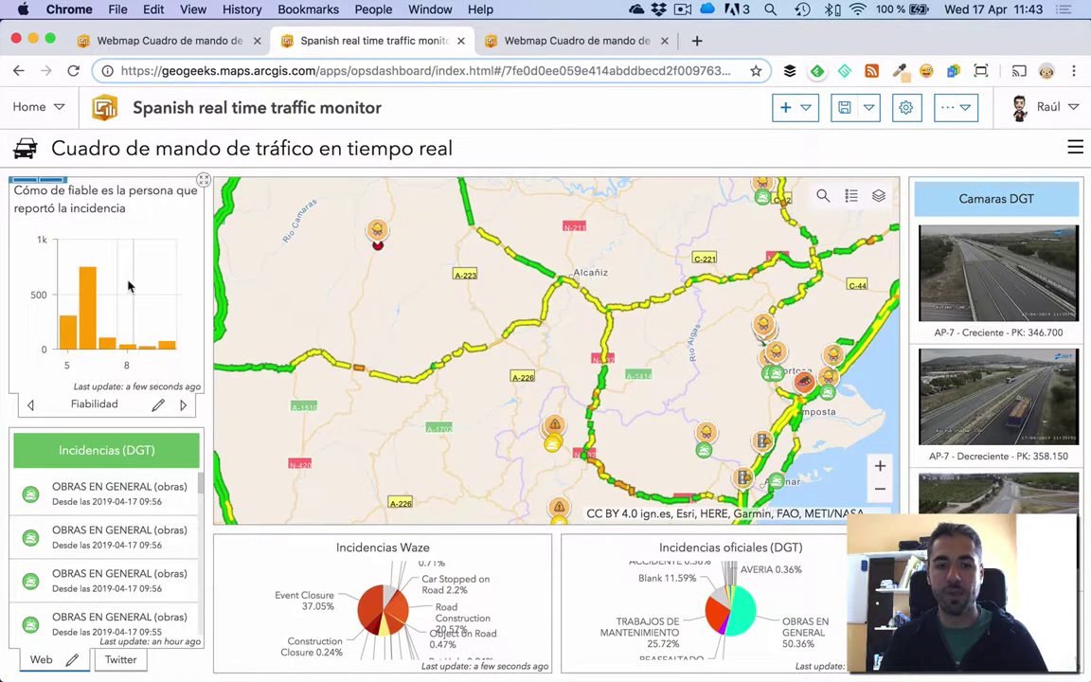
pyautogui.click(184, 405)
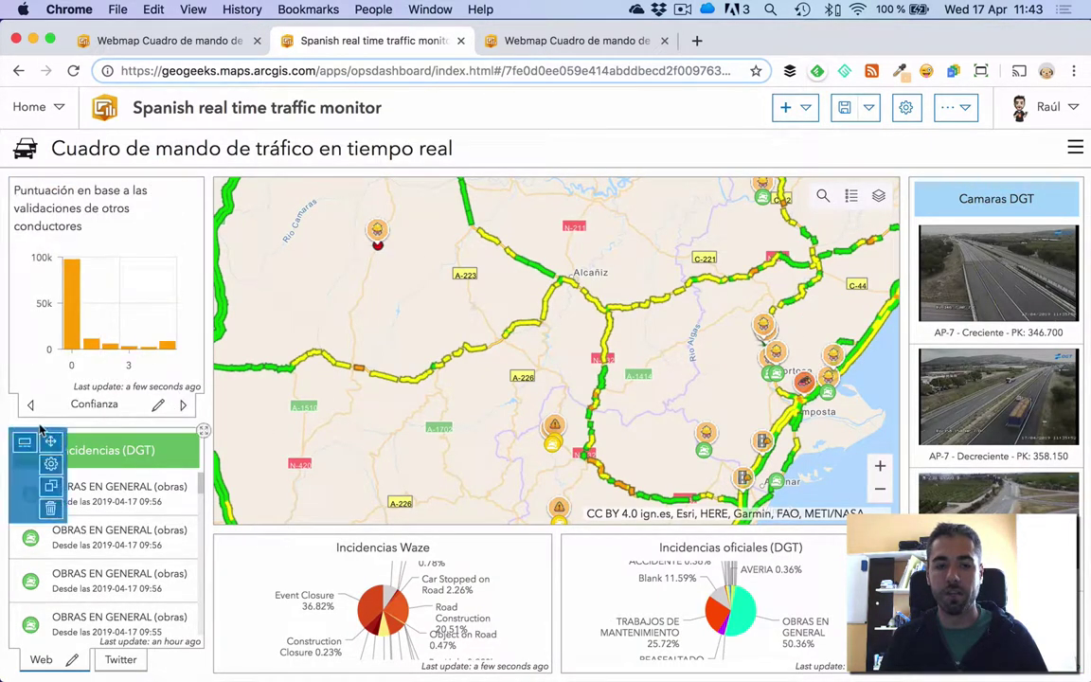
pyautogui.click(114, 661)
pyautogui.scroll(-3, 90, 502)
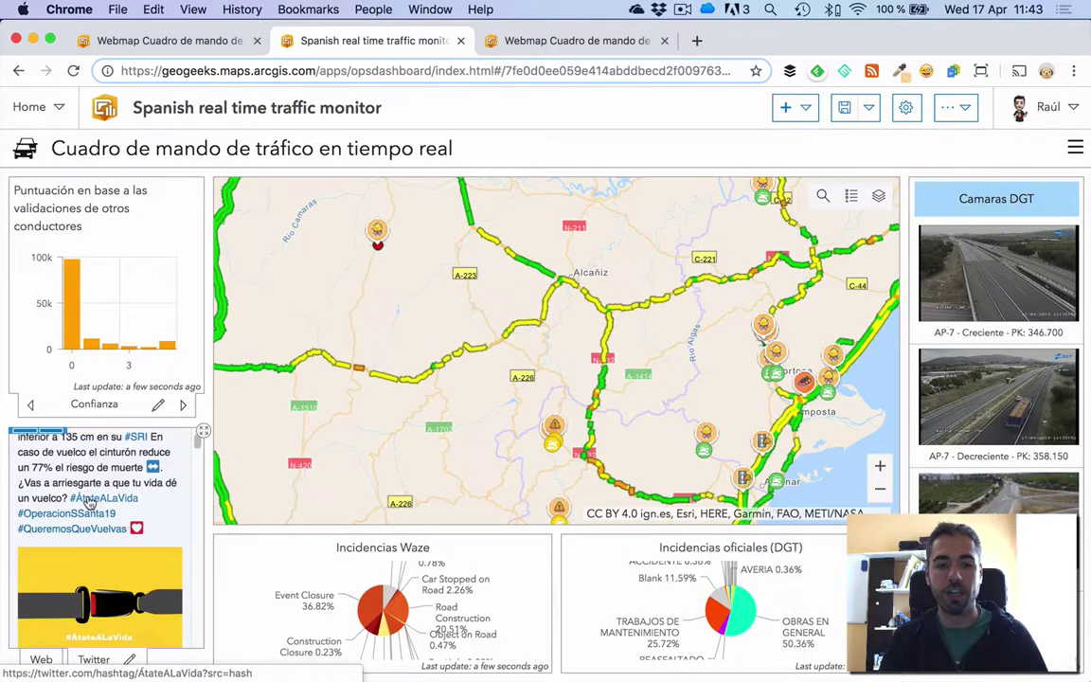
pyautogui.scroll(3, 90, 501)
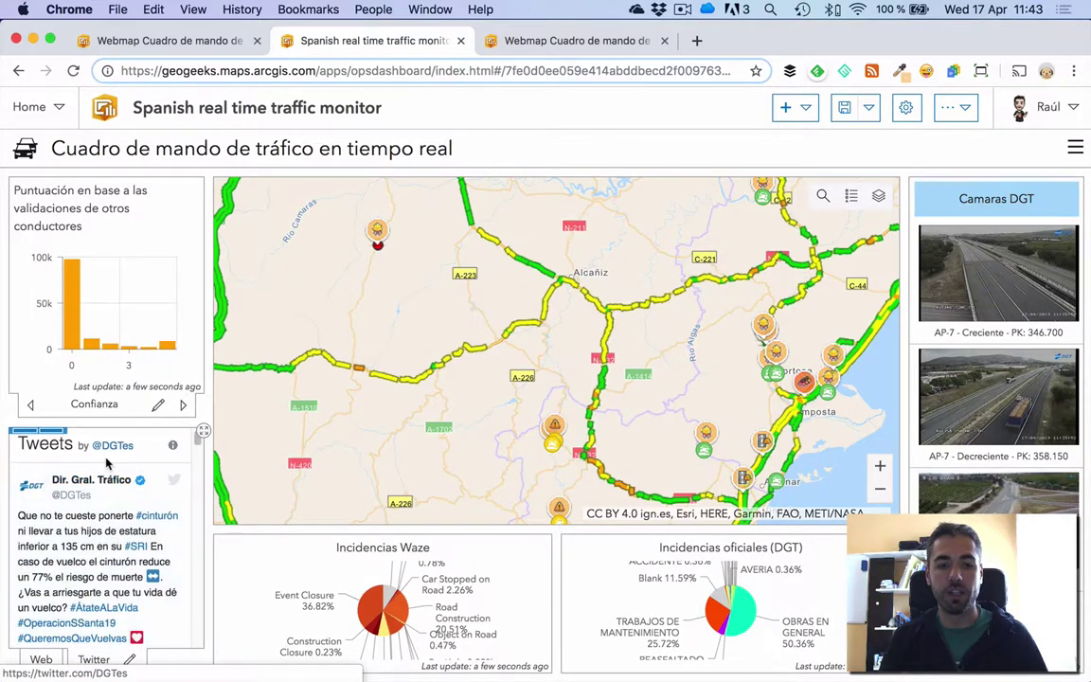
pyautogui.scroll(-5, 113, 483)
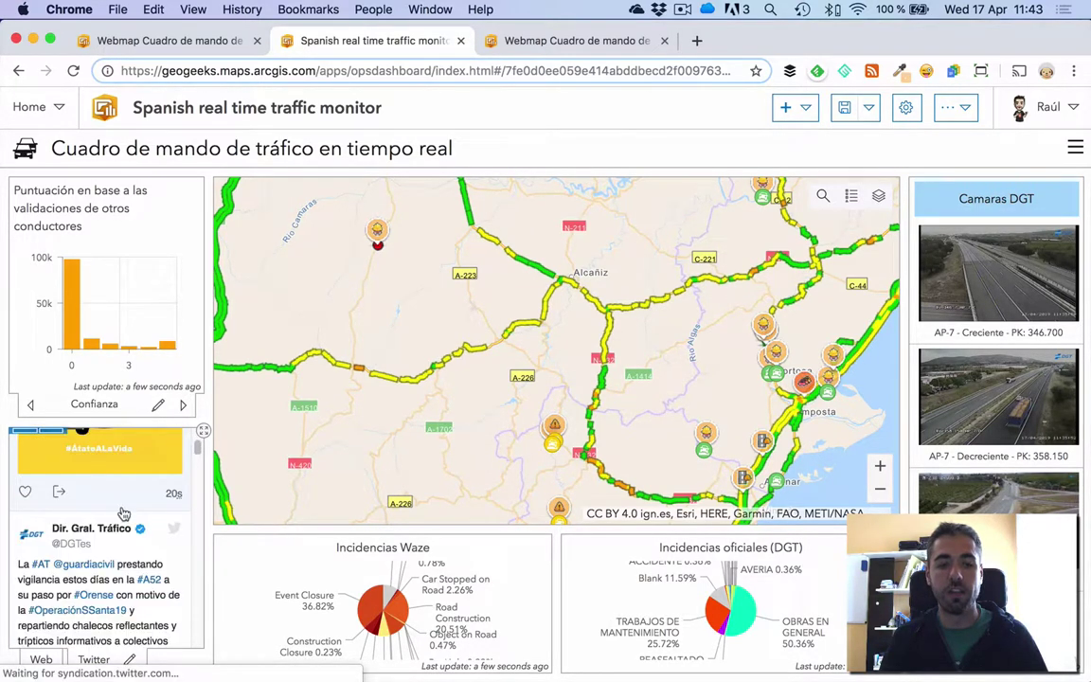
pyautogui.scroll(-3, 123, 513)
pyautogui.scroll(5, 121, 513)
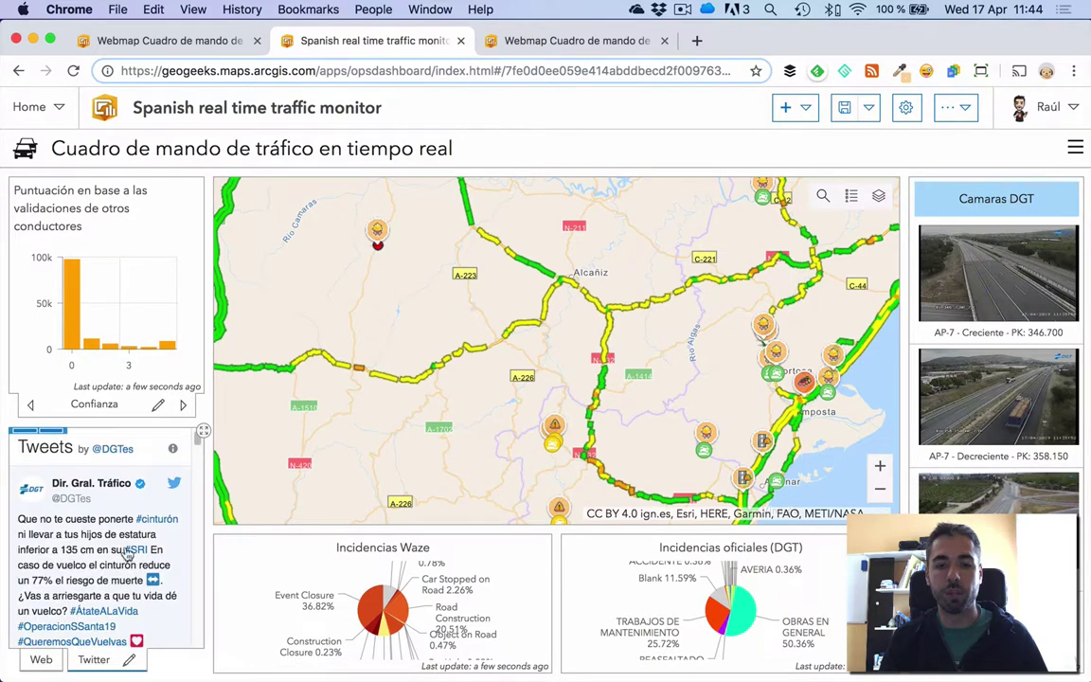
pyautogui.click(30, 660)
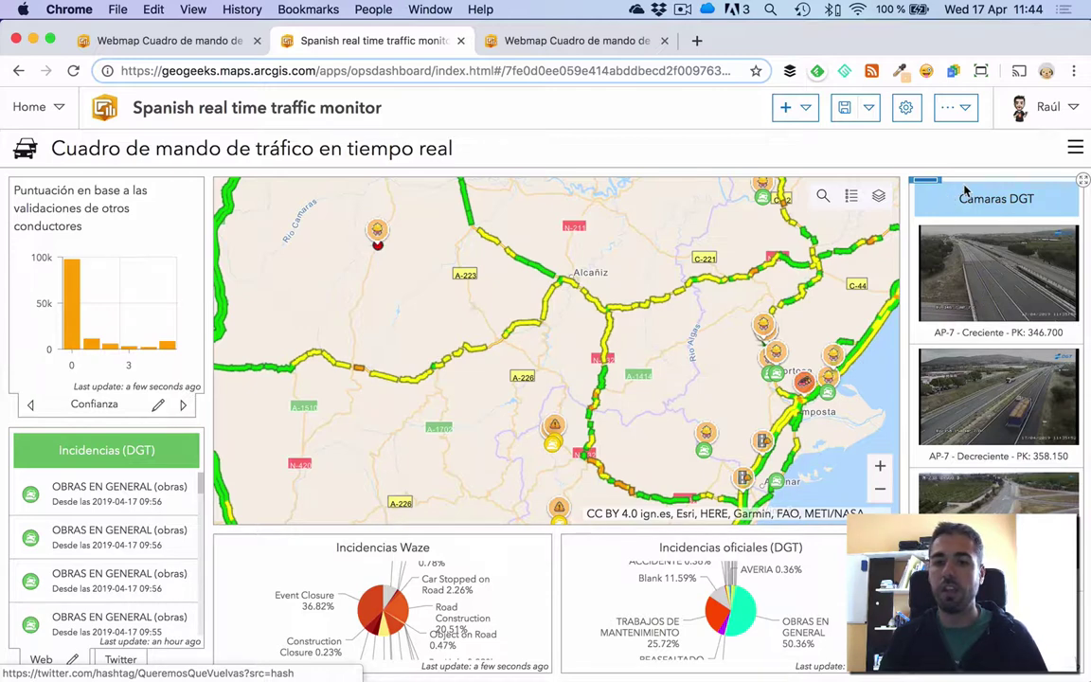
# - In the Webmap Cuadro de mando dashboard, add a pie chart from the Waze_Data - Esri_Incidents layer with Incident Sub Type as category field
pyautogui.click(193, 47)
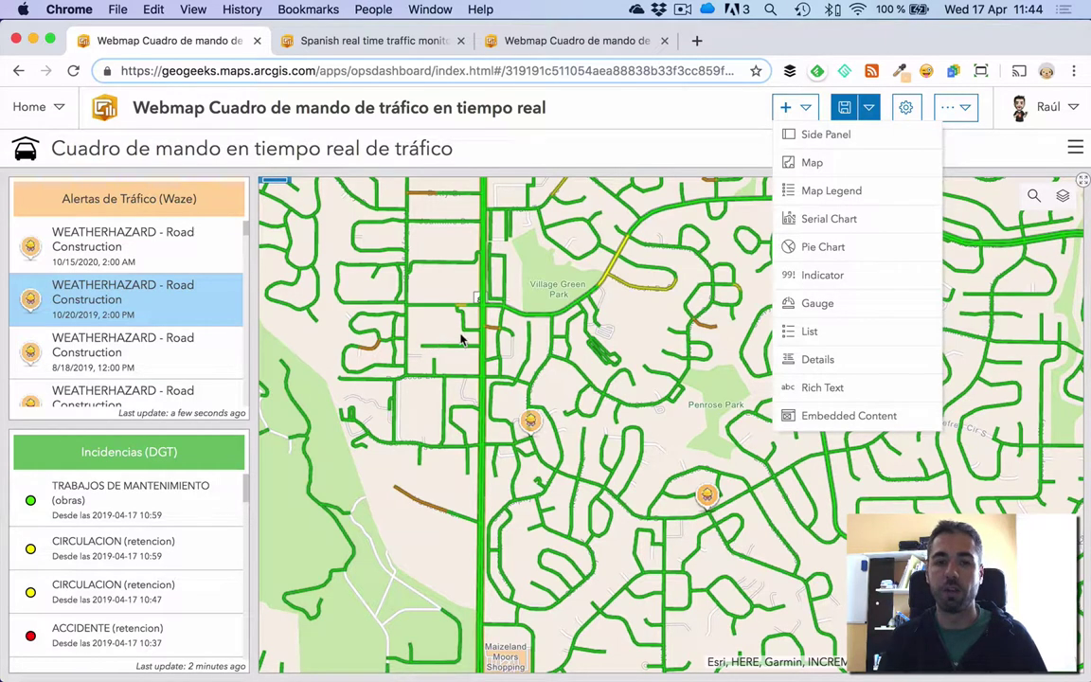
pyautogui.click(374, 353)
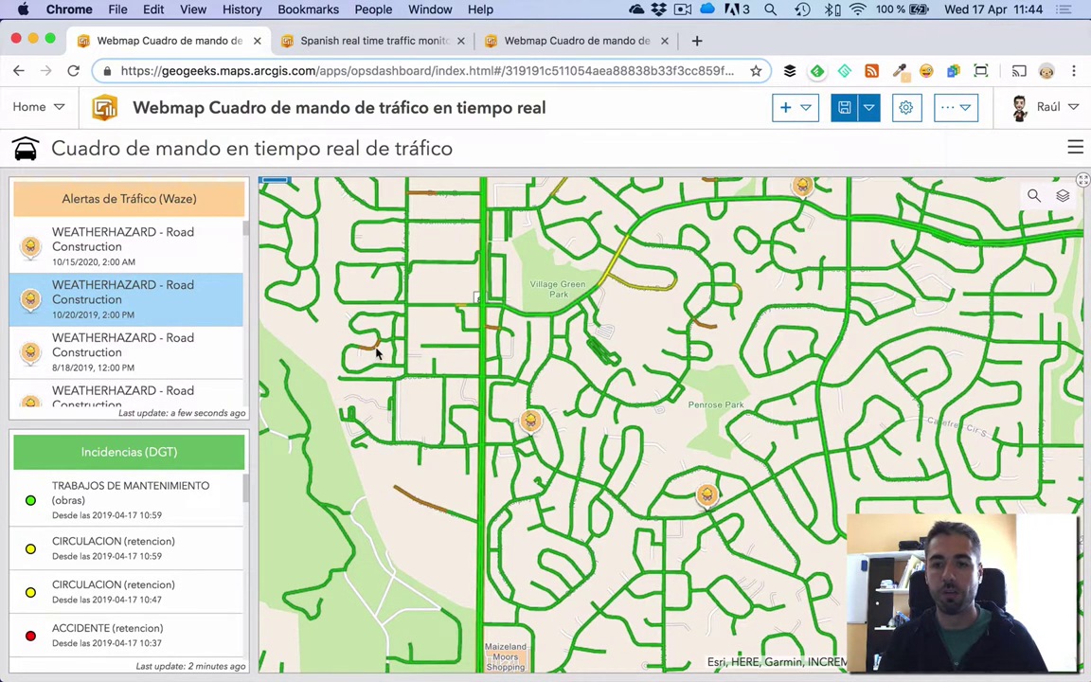
pyautogui.click(804, 110)
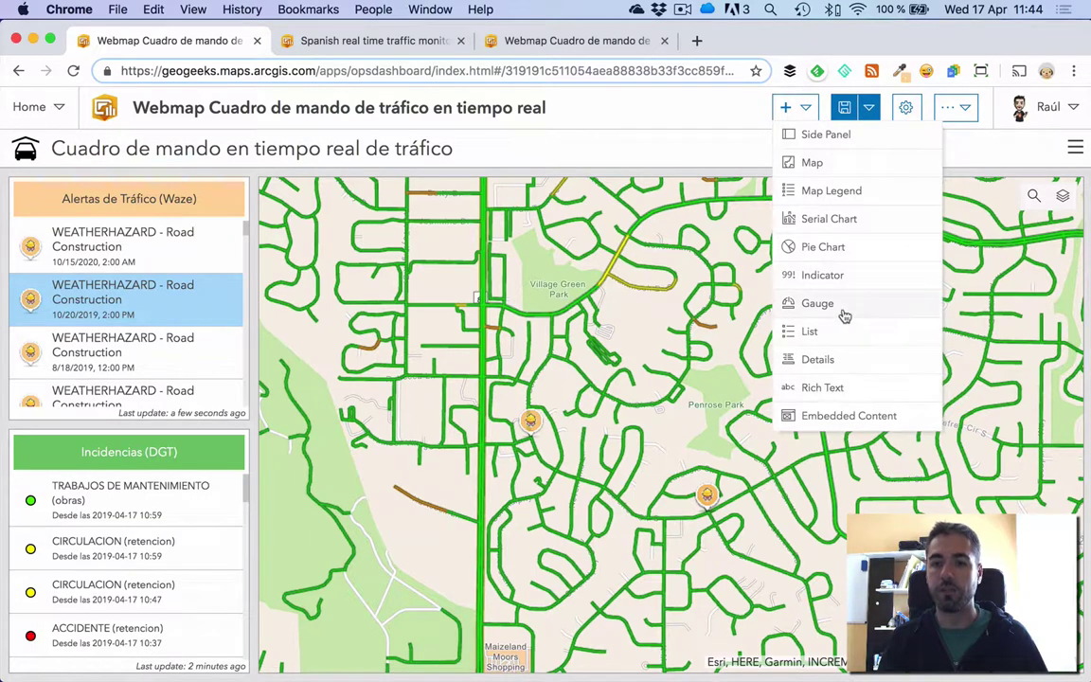
pyautogui.click(825, 247)
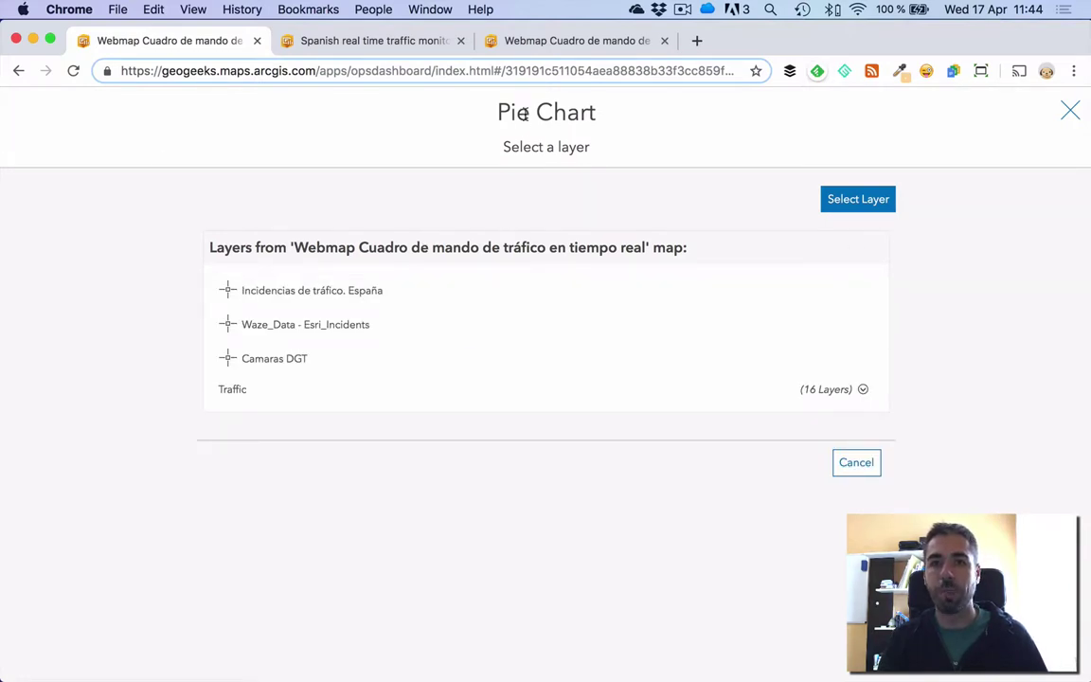
pyautogui.click(316, 327)
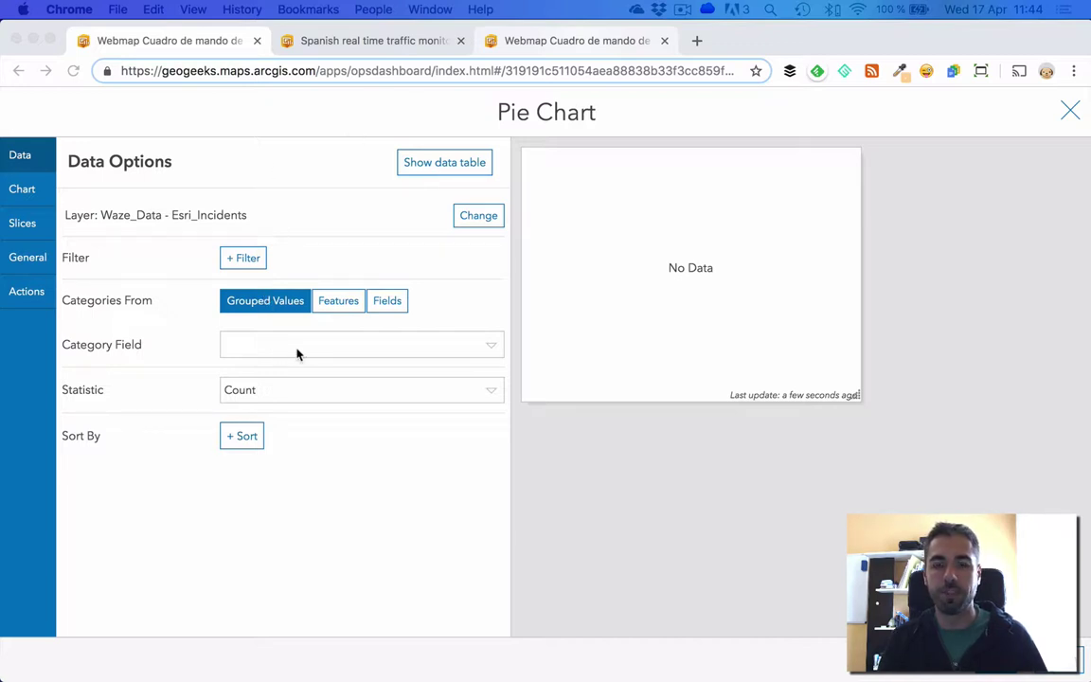
pyautogui.click(486, 350)
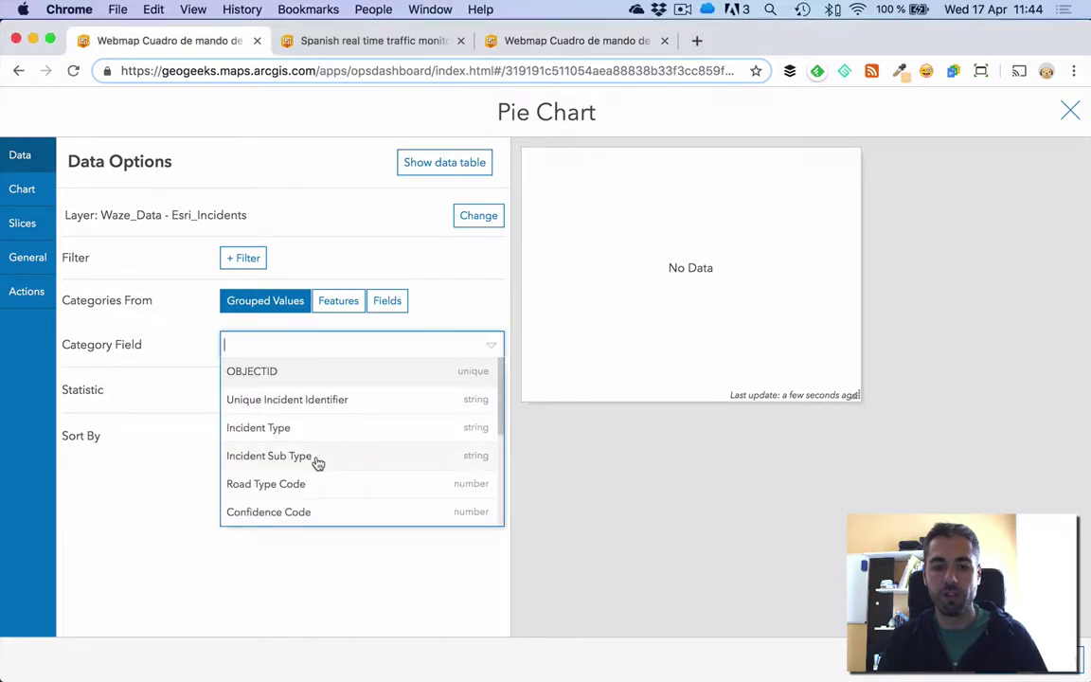
pyautogui.click(252, 458)
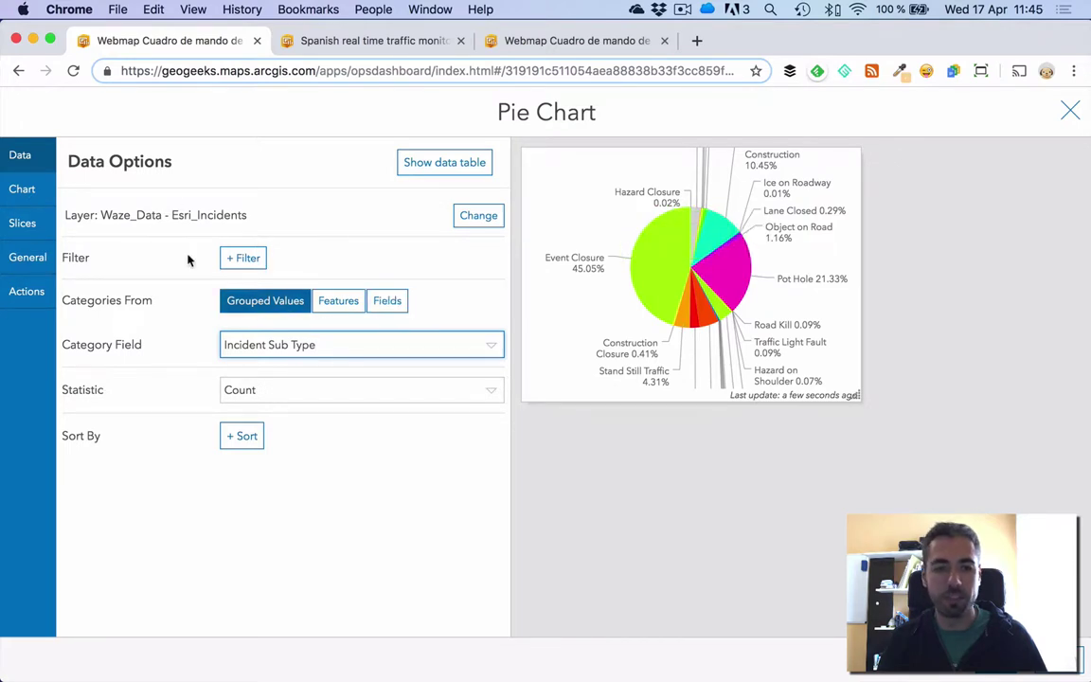
# - Examine the pie chart's slice categories, colors, labels, grouping and outline options
pyautogui.click(39, 223)
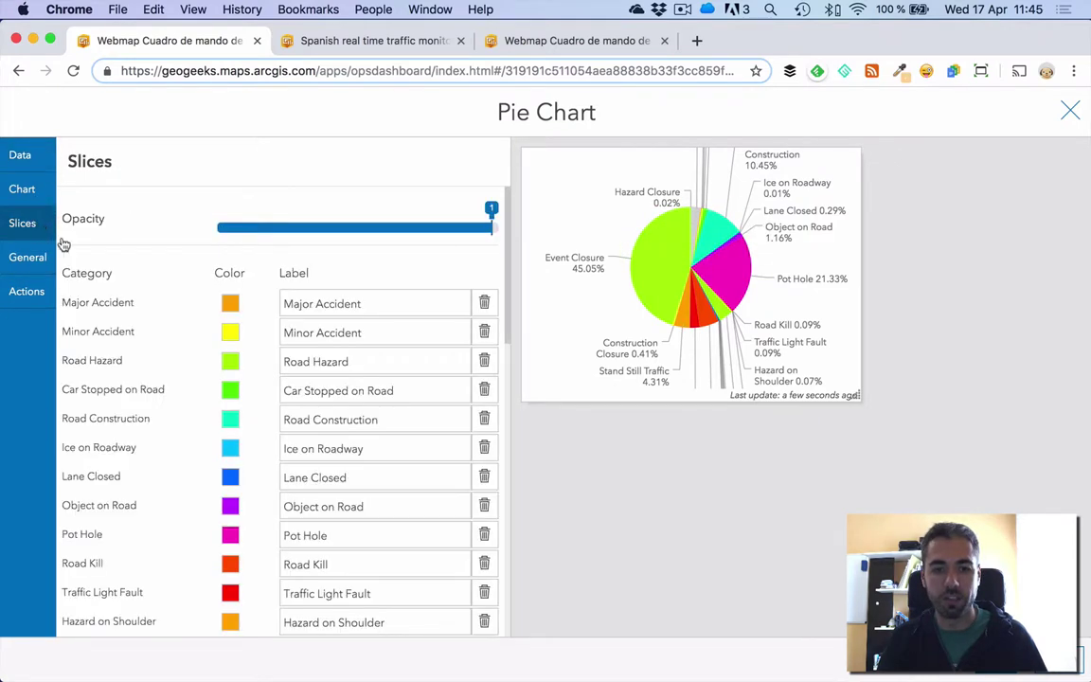
pyautogui.scroll(-5, 270, 275)
pyautogui.scroll(-8, 277, 350)
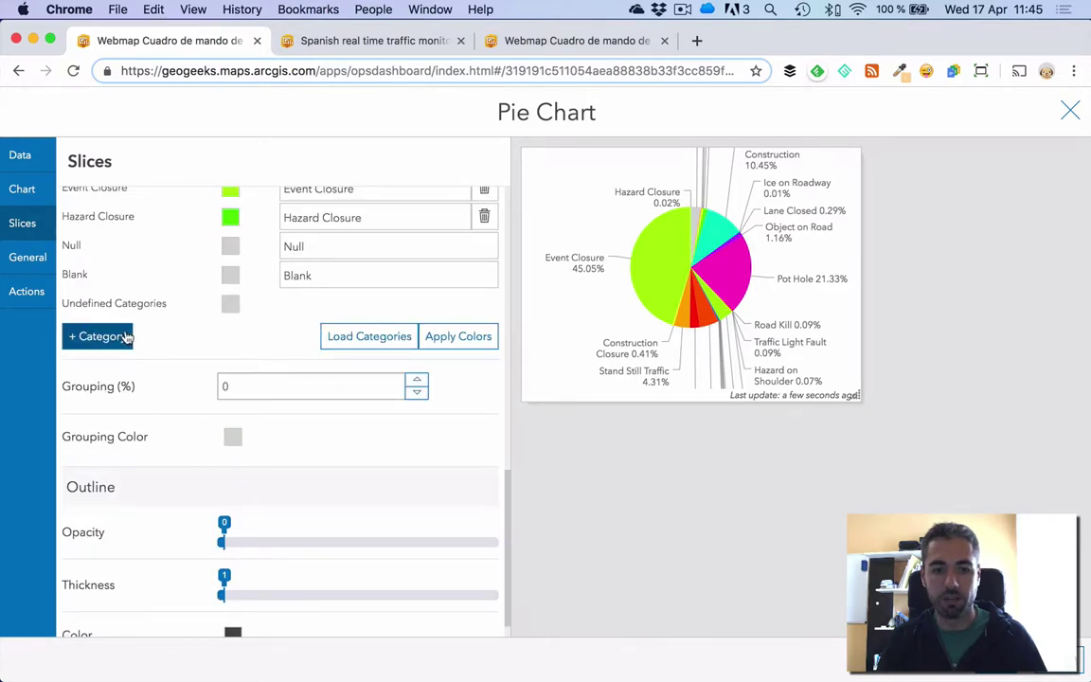
pyautogui.scroll(1, 406, 338)
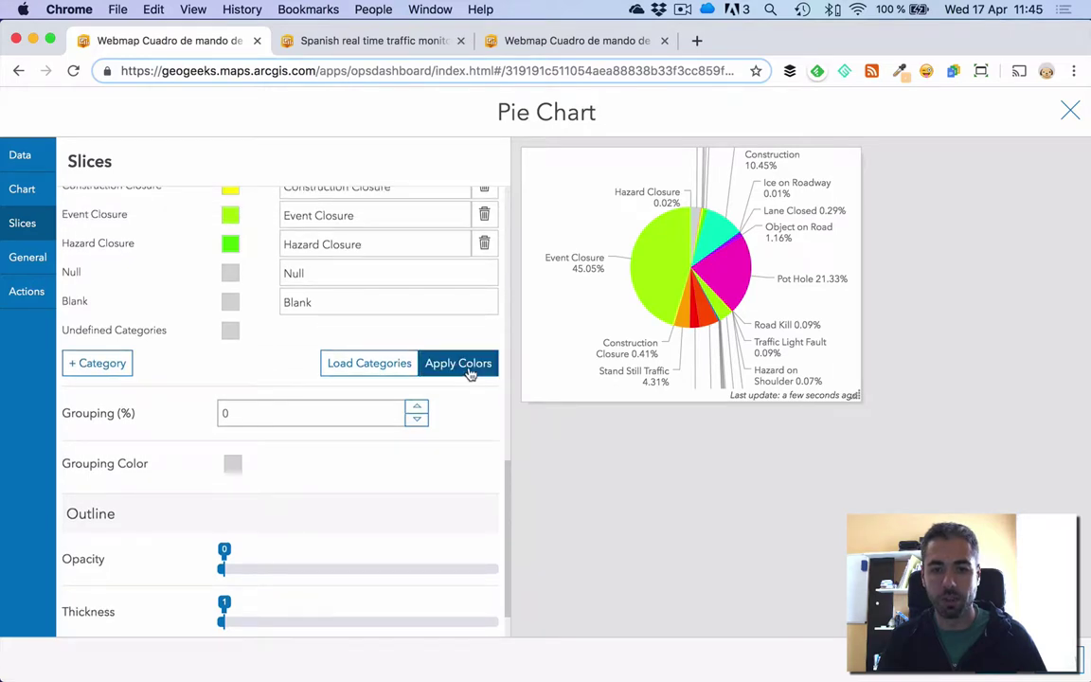
pyautogui.scroll(10, 390, 343)
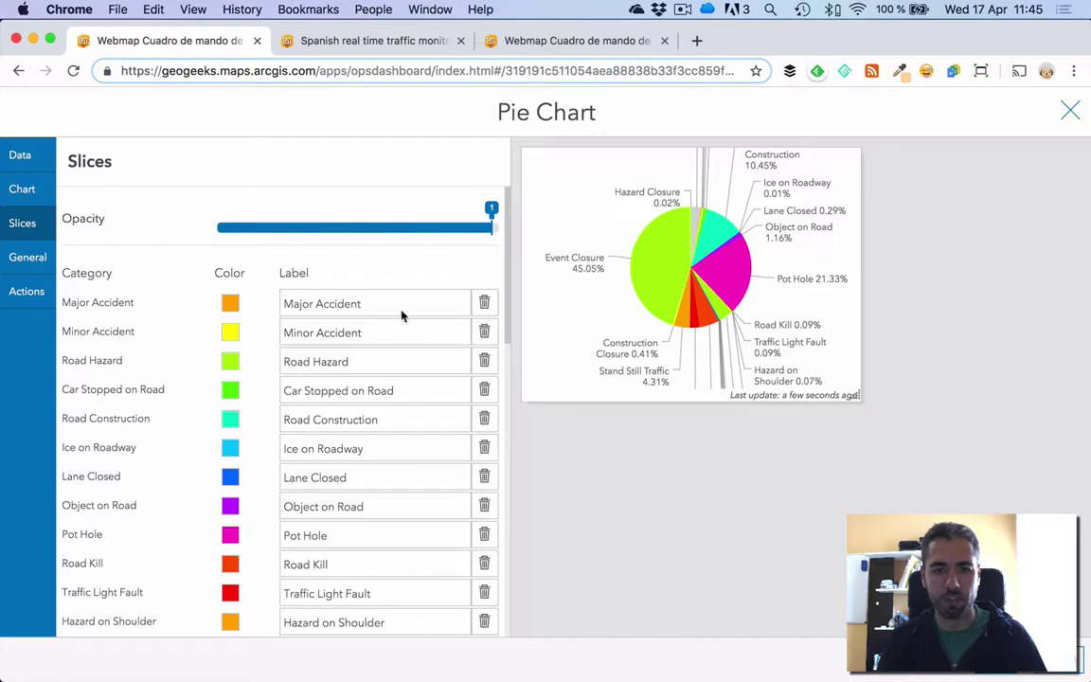
# - Review the pie chart's slice, chart and data options, and inspect individual incident shares in the preview
pyautogui.scroll(-10, 402, 341)
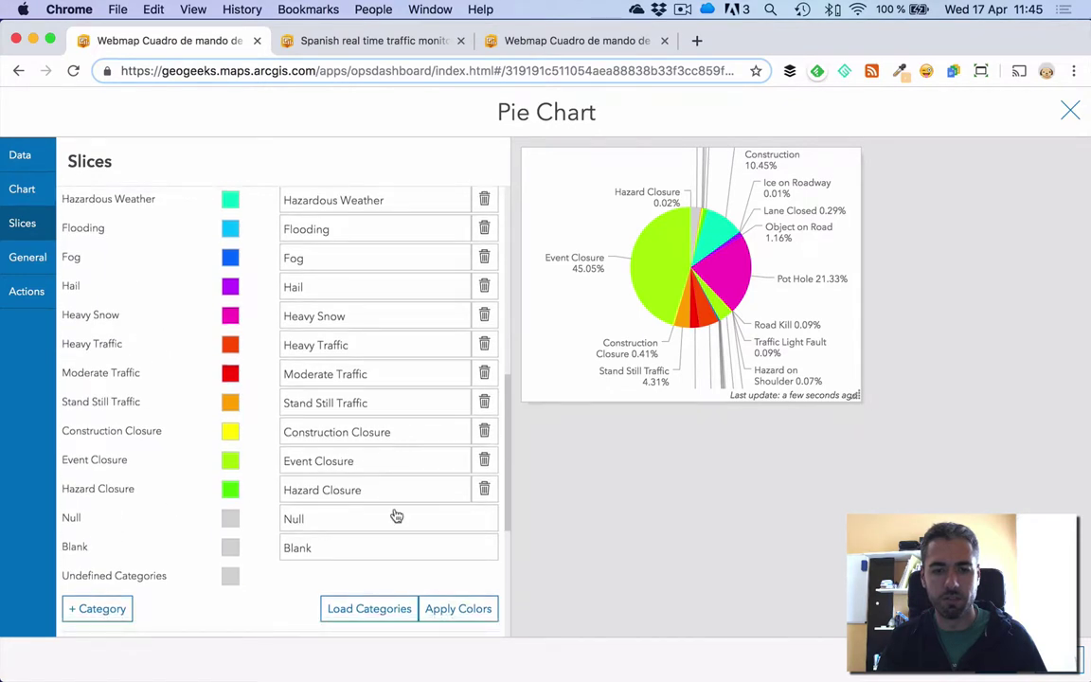
pyautogui.scroll(-3, 397, 516)
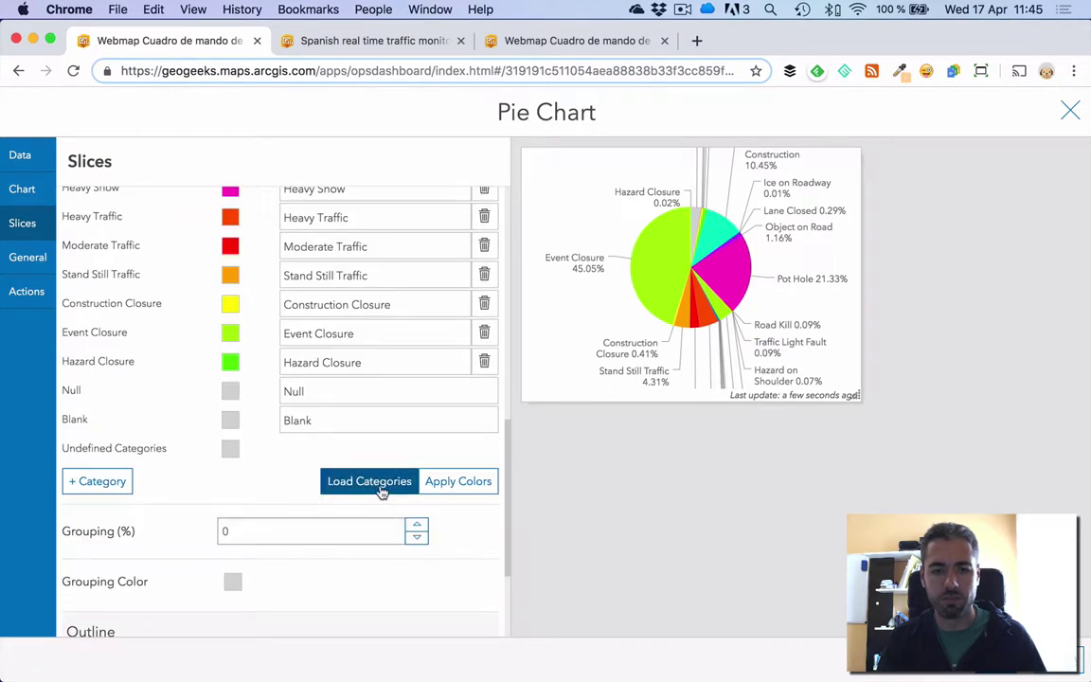
pyautogui.scroll(-2, 417, 331)
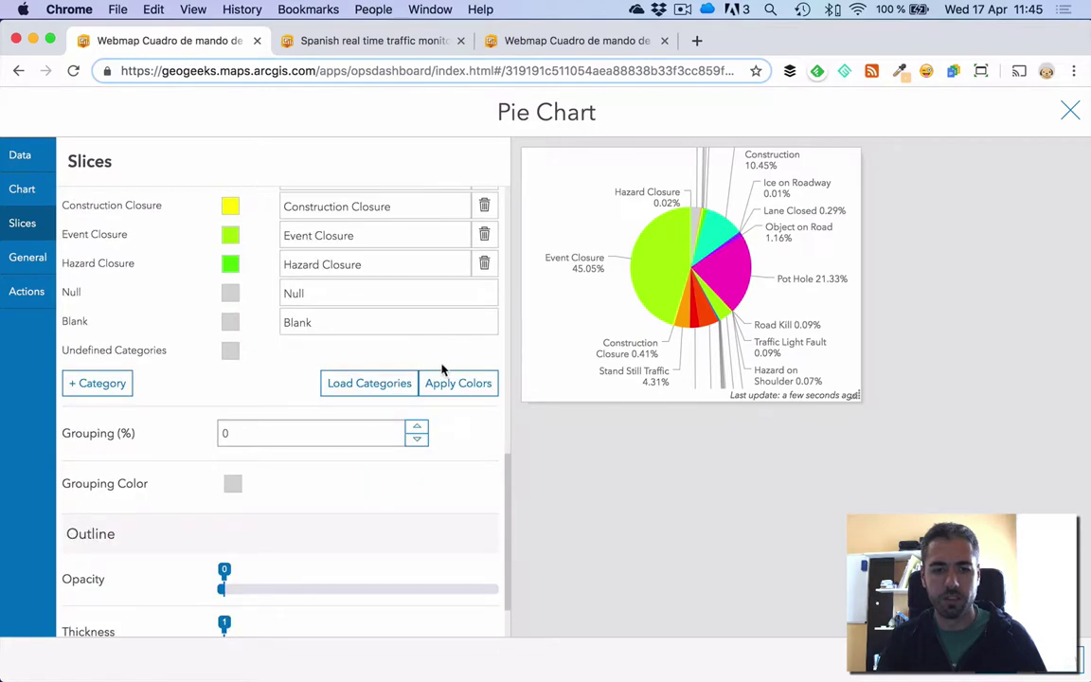
pyautogui.scroll(15, 327, 317)
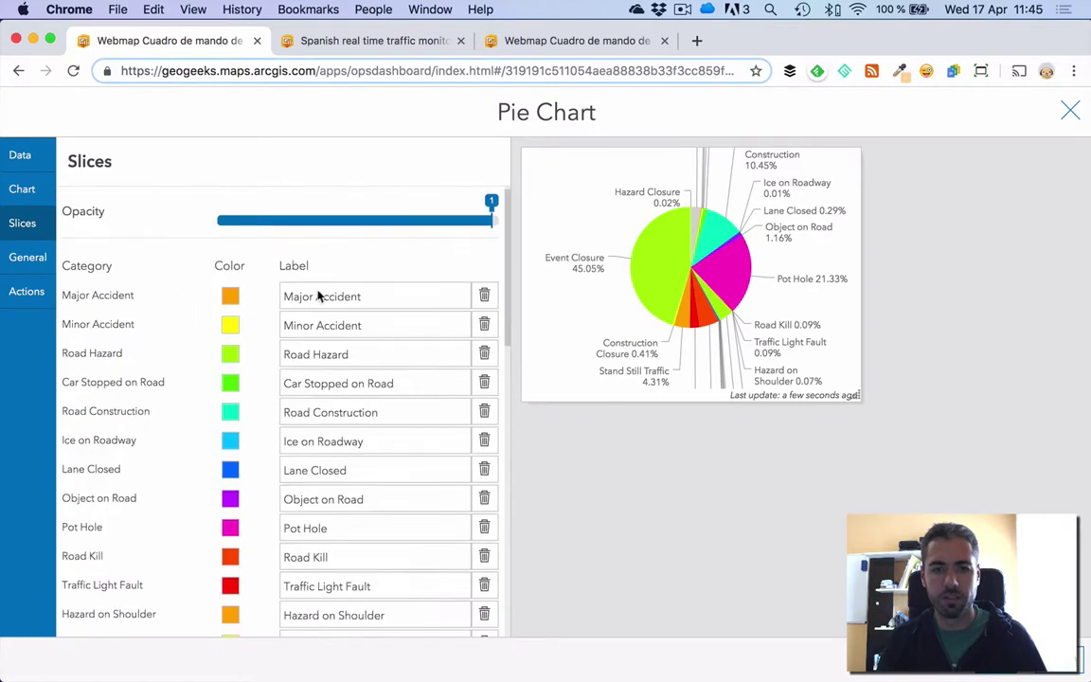
pyautogui.click(34, 189)
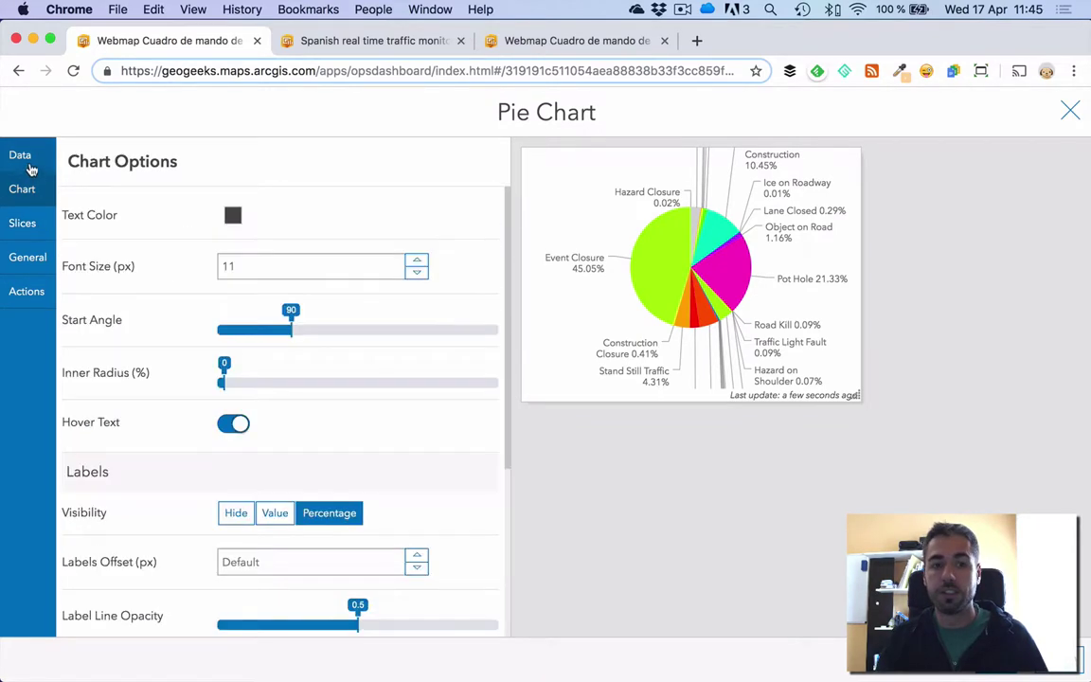
pyautogui.click(21, 155)
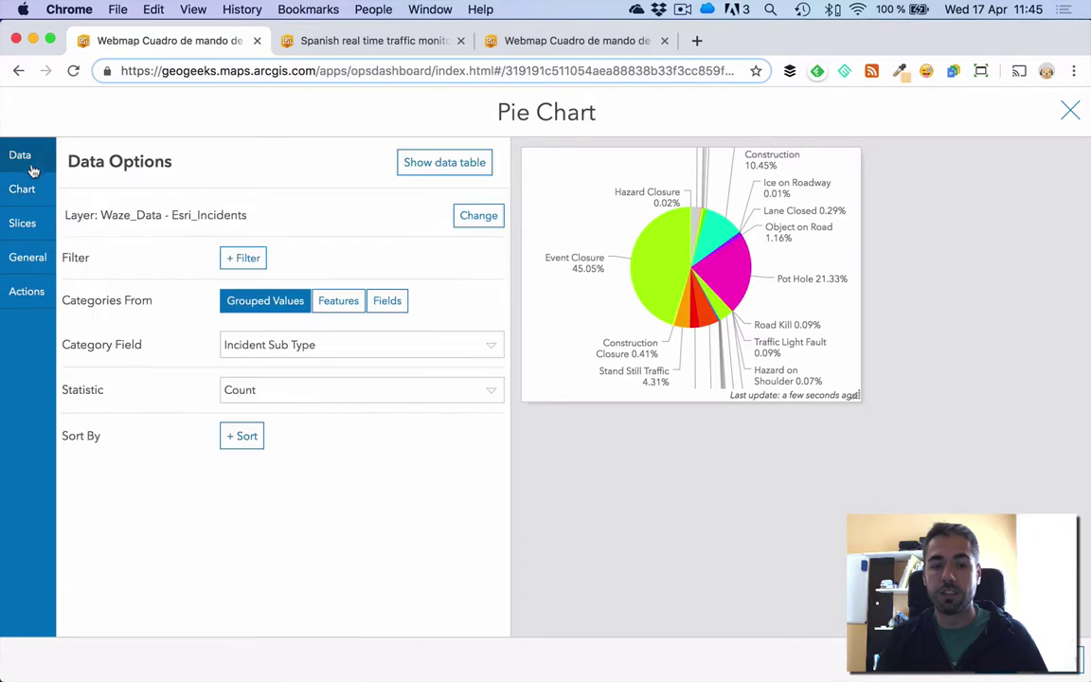
pyautogui.click(351, 353)
pyautogui.click(393, 321)
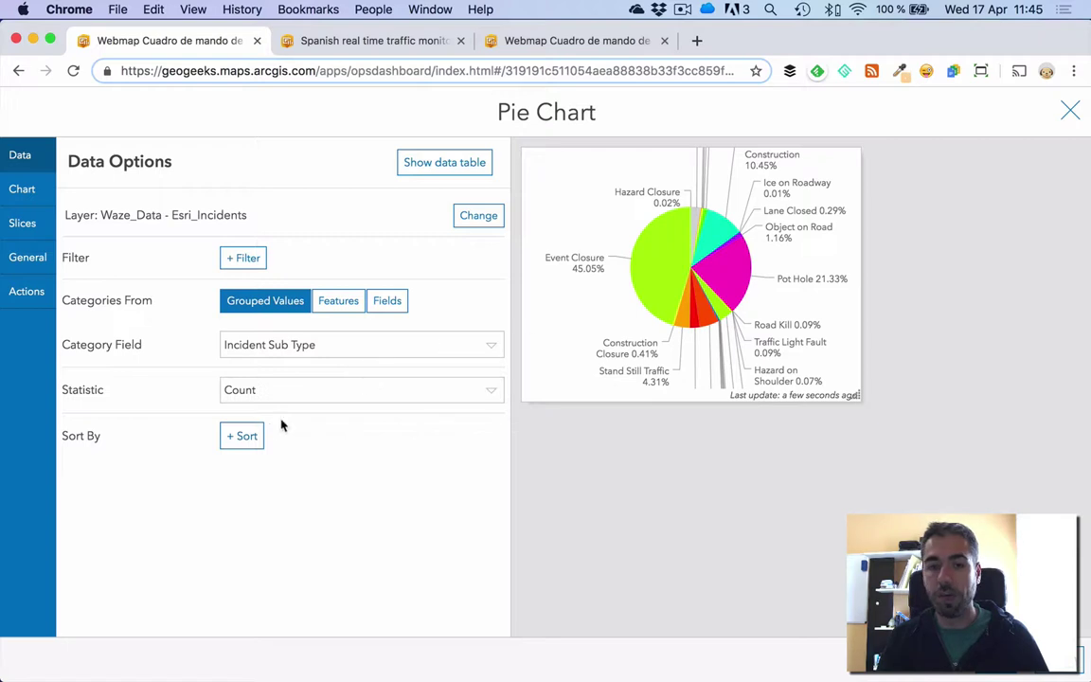
pyautogui.moveTo(627, 269)
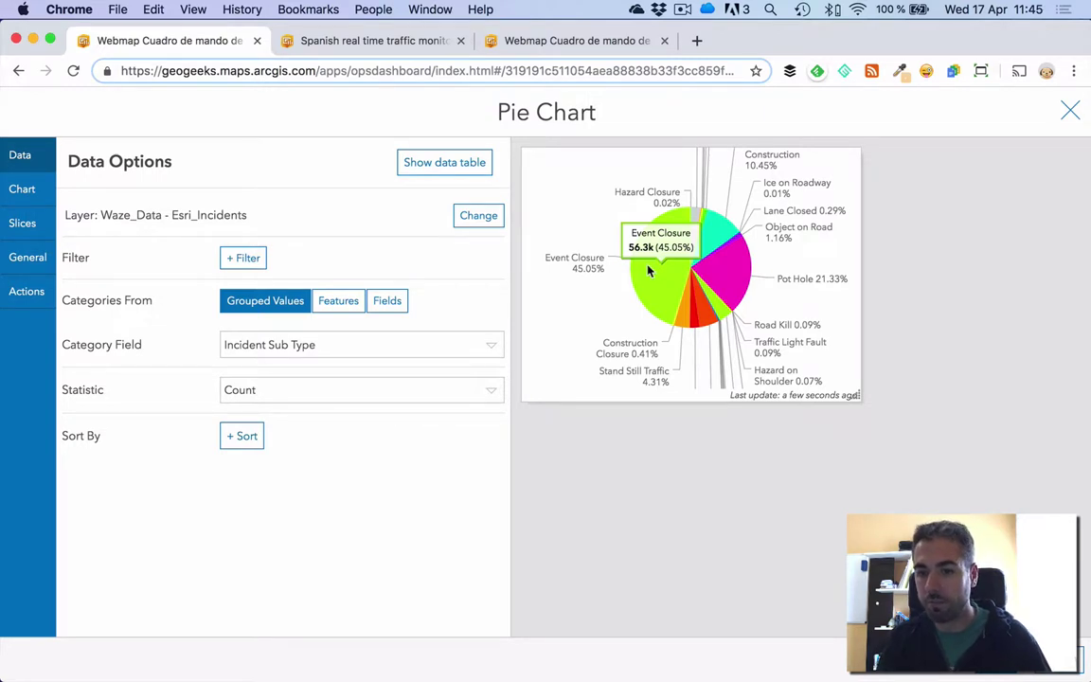
pyautogui.moveTo(743, 273)
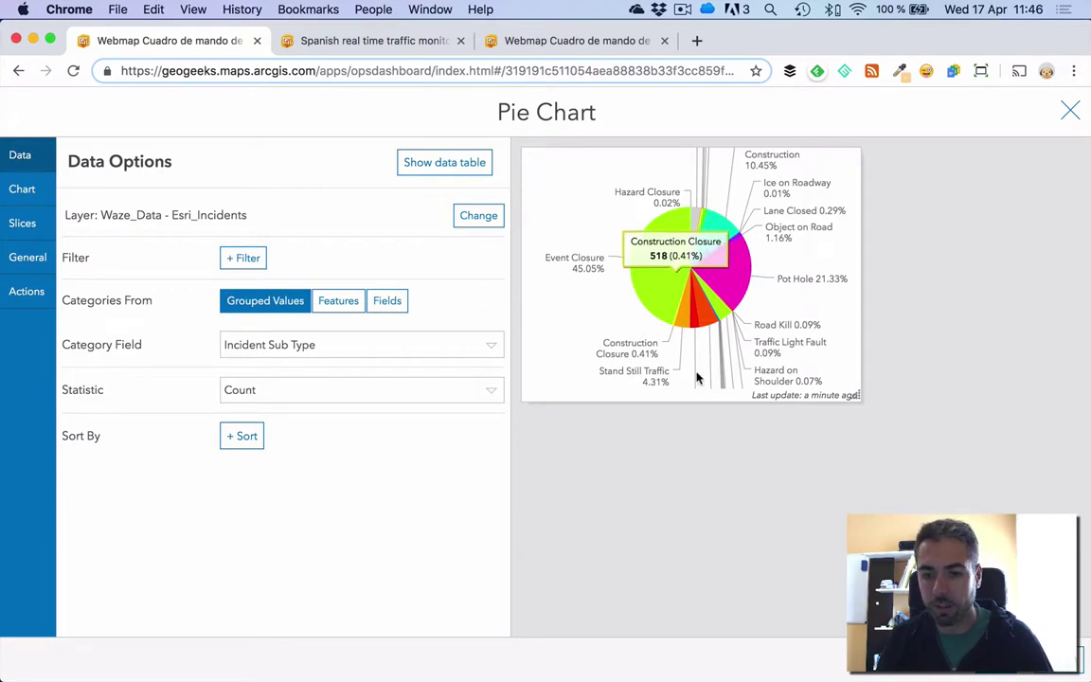
pyautogui.moveTo(762, 377)
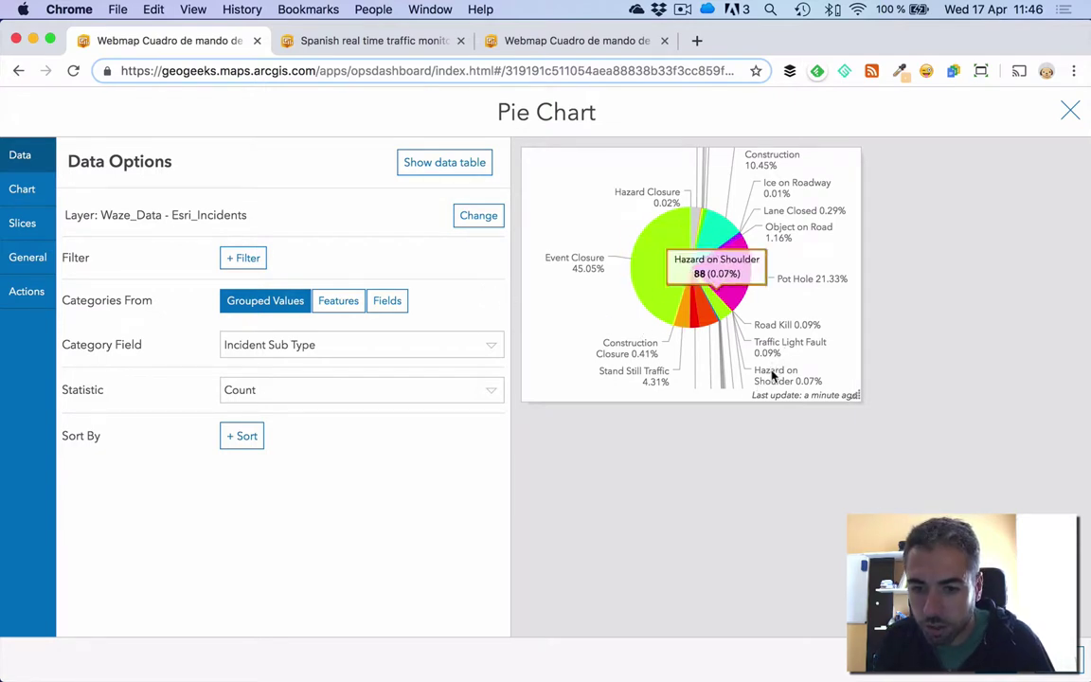
# - Try Incident Type as the pie chart's category field, and return the field to Incident Sub Type
pyautogui.click(468, 343)
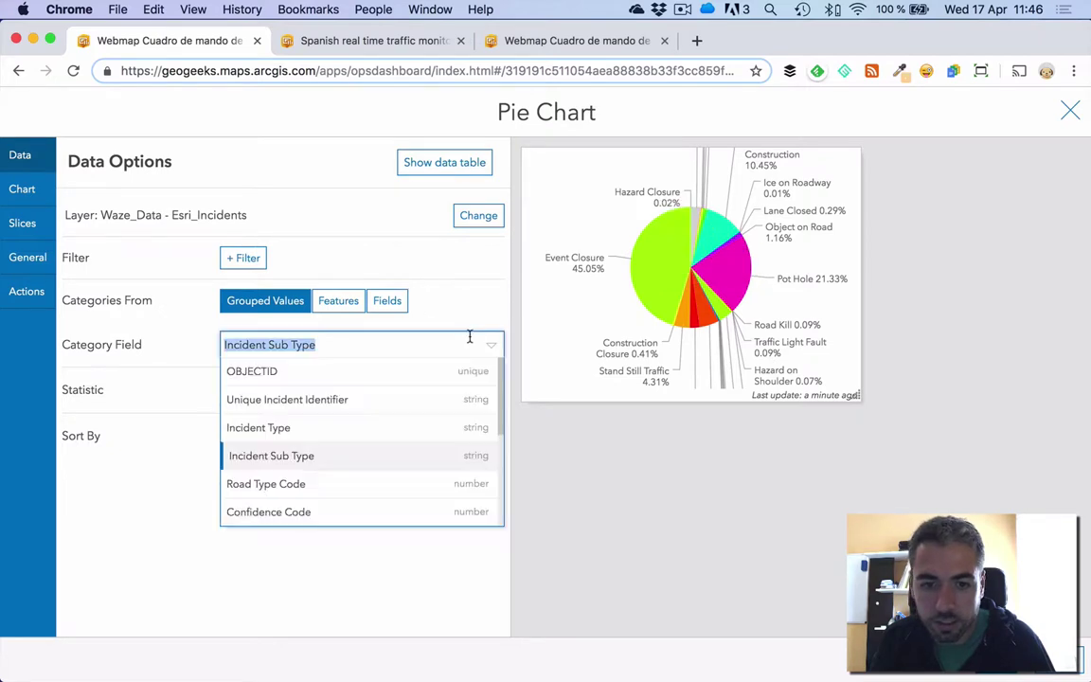
pyautogui.click(350, 433)
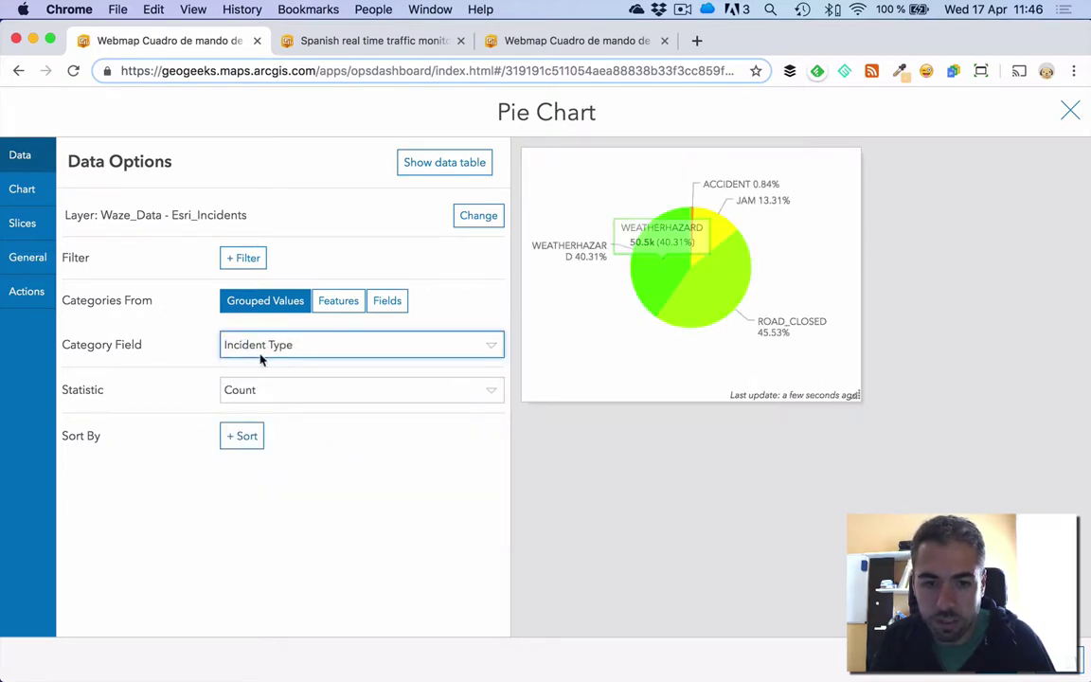
pyautogui.click(487, 349)
pyautogui.click(379, 457)
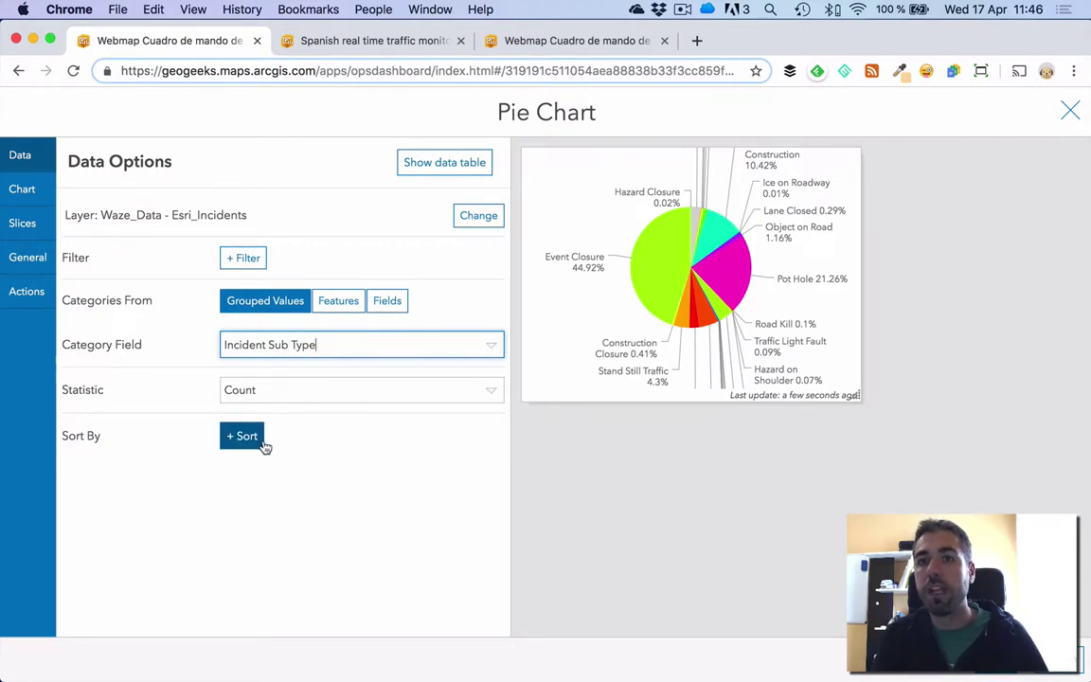
# - Name the pie chart "Incidencias Waze (Pie chart)" and give it the centered title "Incidencias Waze"
pyautogui.click(28, 258)
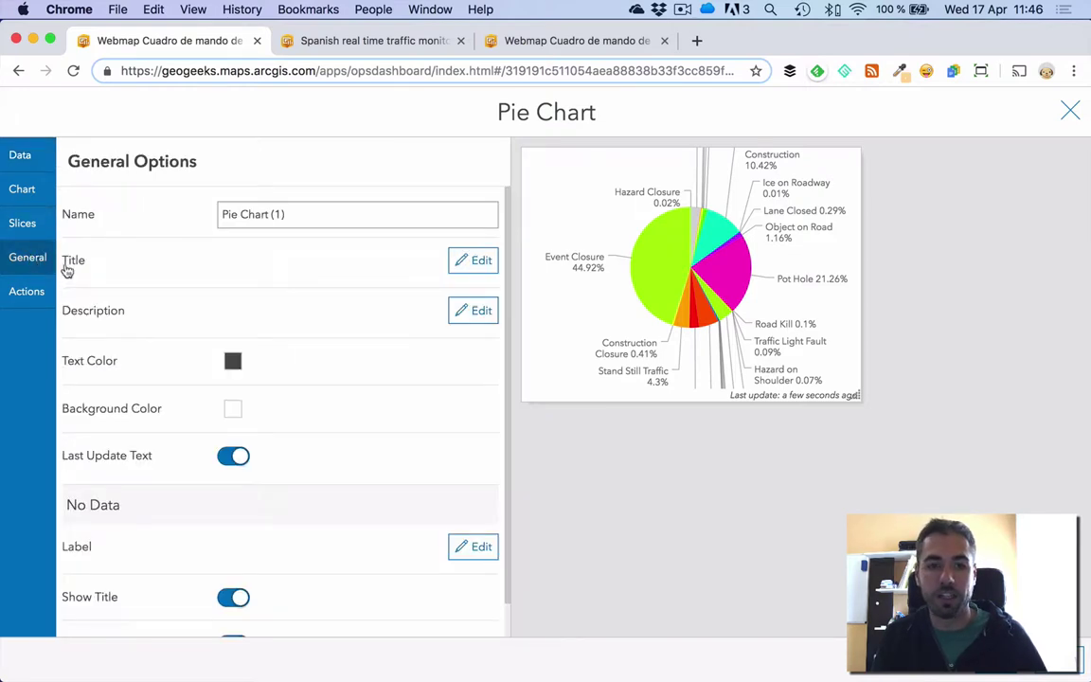
pyautogui.click(383, 215)
pyautogui.press('super+a')
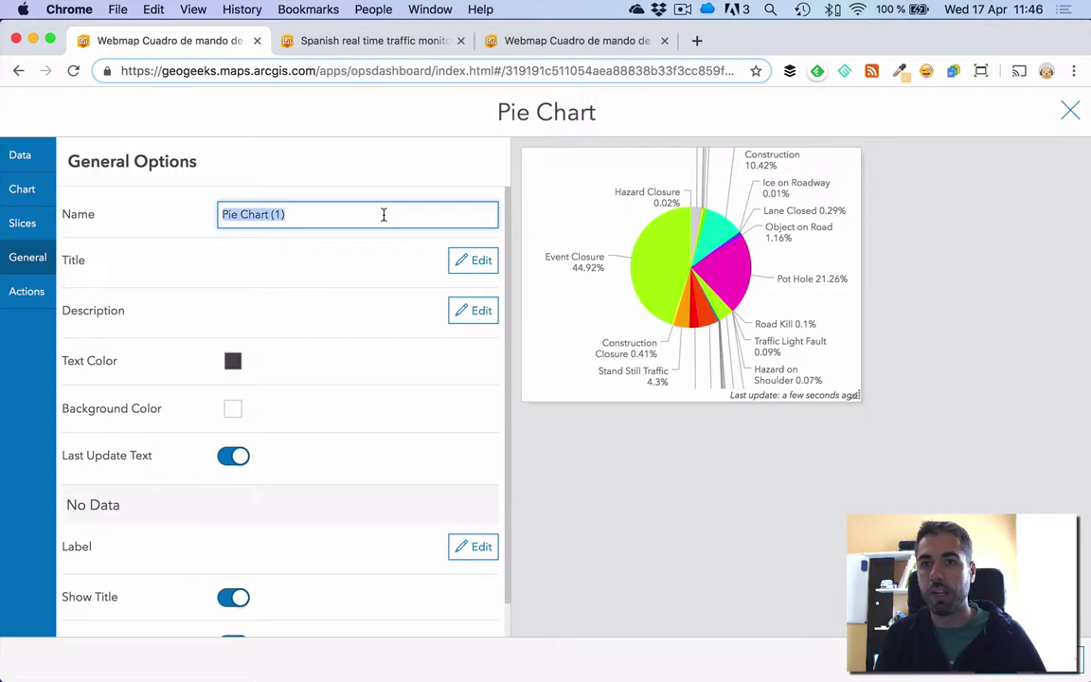
pyautogui.press('BackSpace')
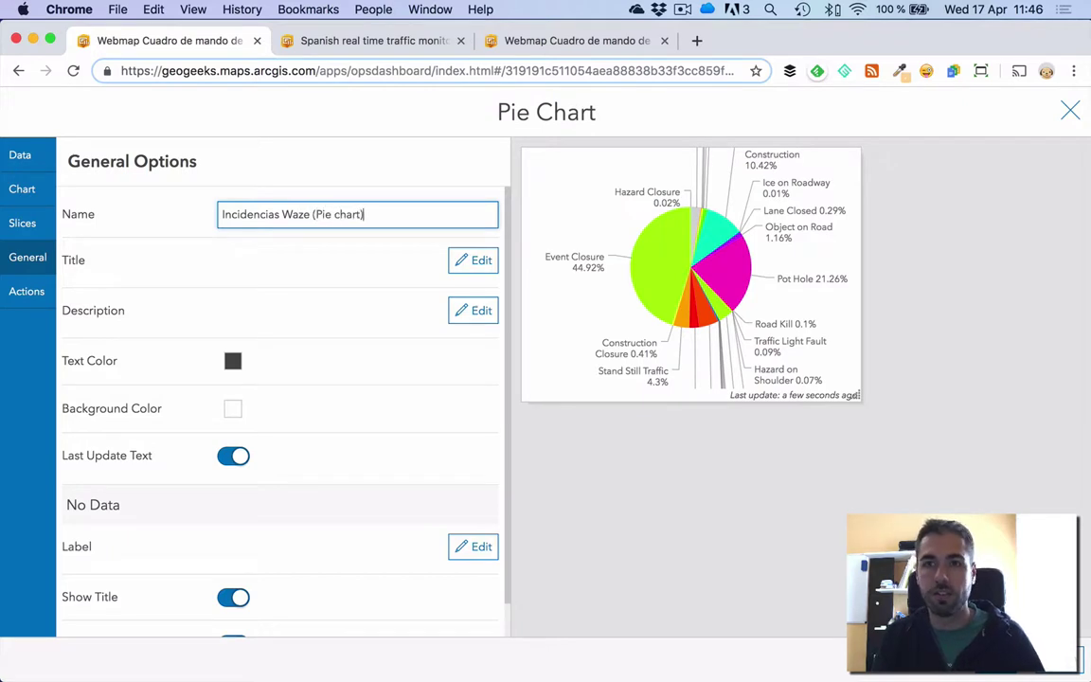
pyautogui.click(474, 264)
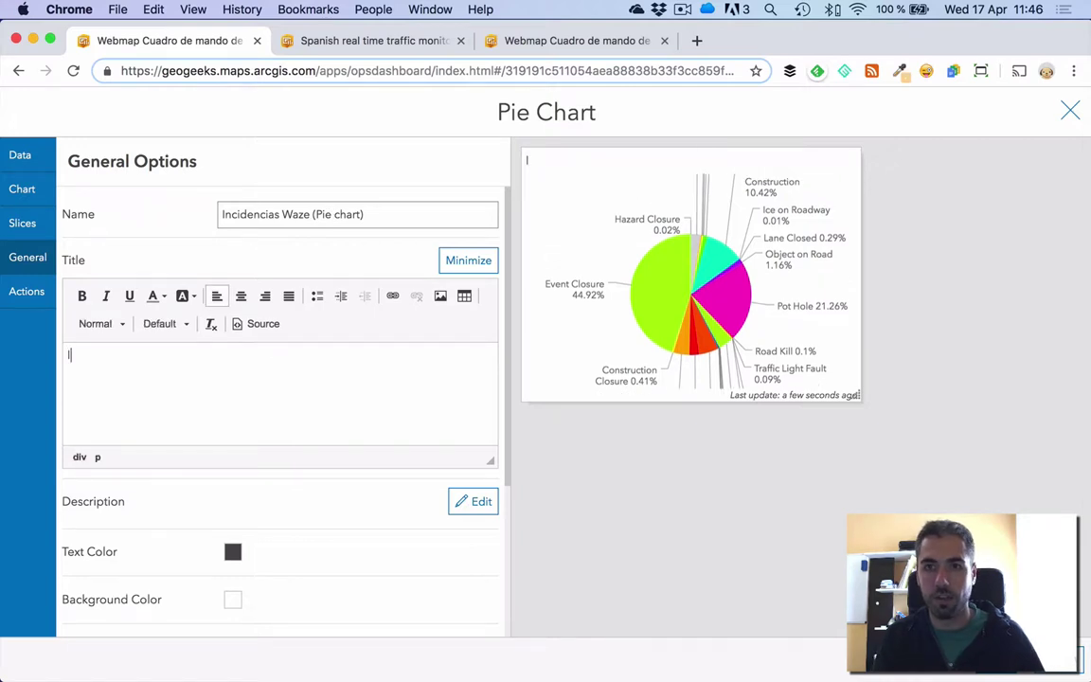
pyautogui.write('Incidencias w')
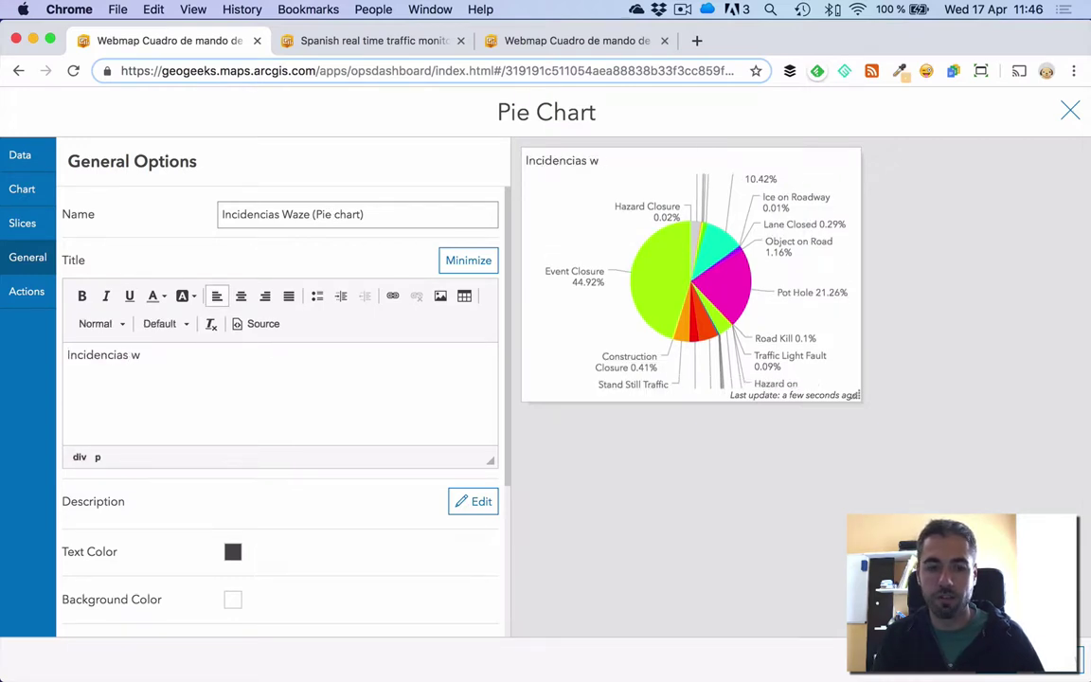
pyautogui.press('BackSpace')
pyautogui.write('Waze')
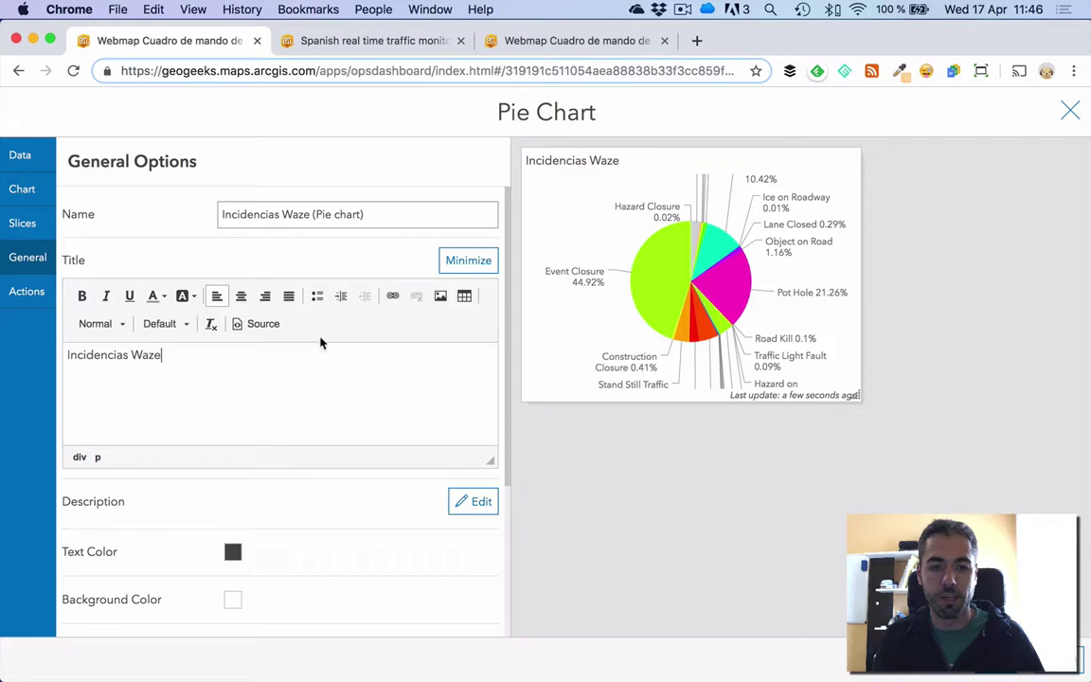
pyautogui.click(240, 295)
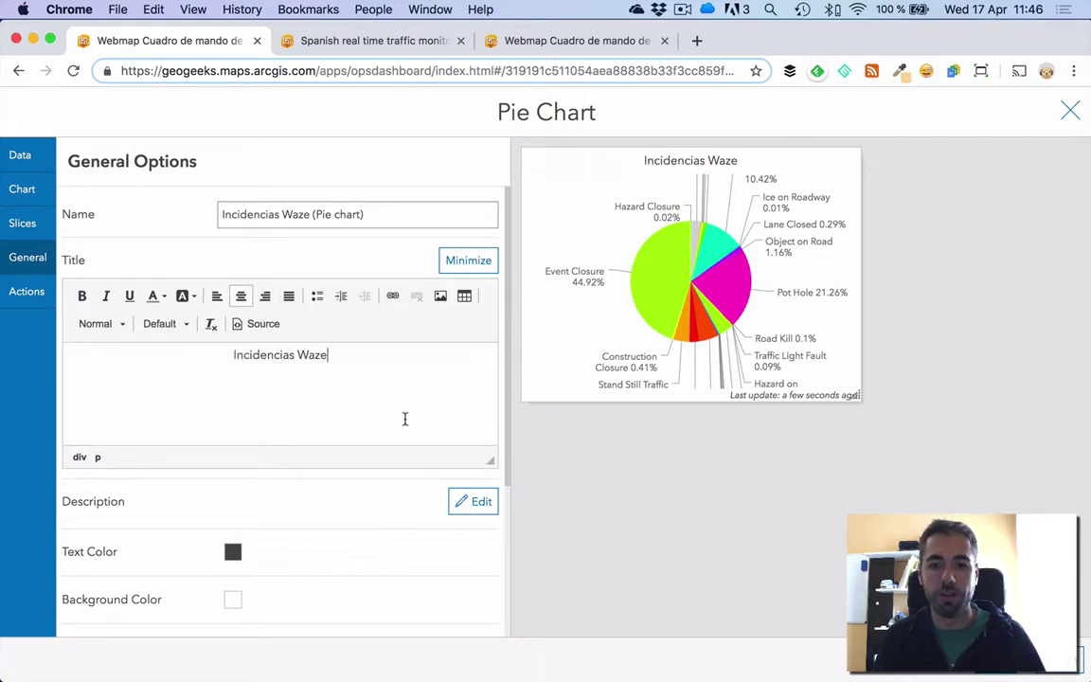
# - In the Spanish real time traffic monitor, enlarge the Incidencias Waze chart, select its Major Accident slice and restore the chart's size
pyautogui.click(25, 295)
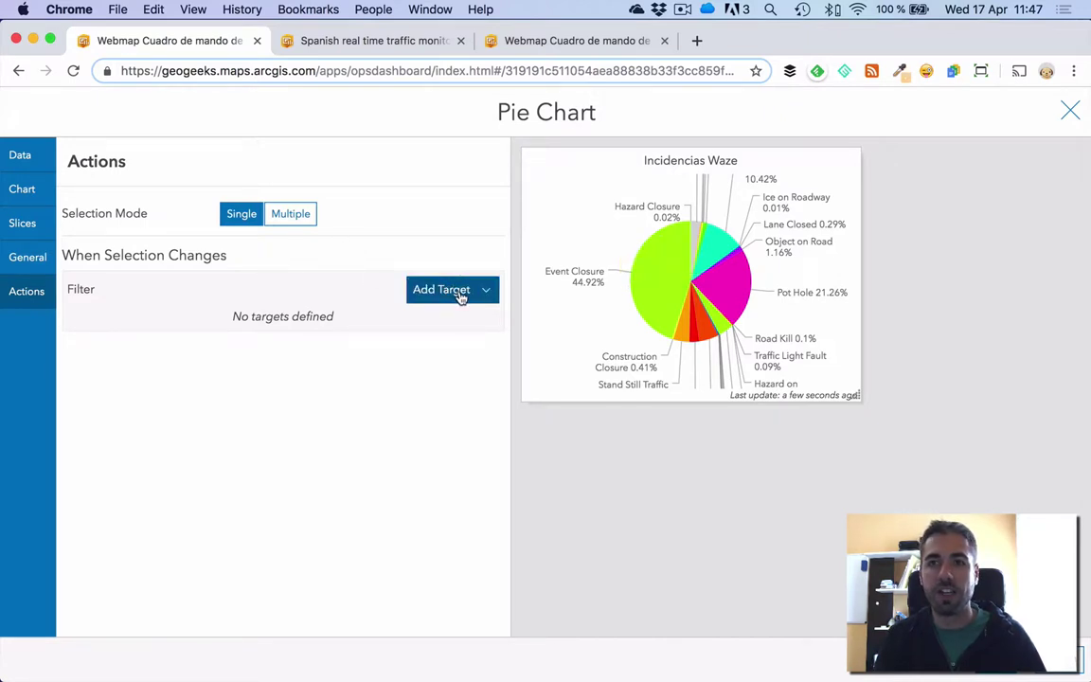
pyautogui.click(327, 41)
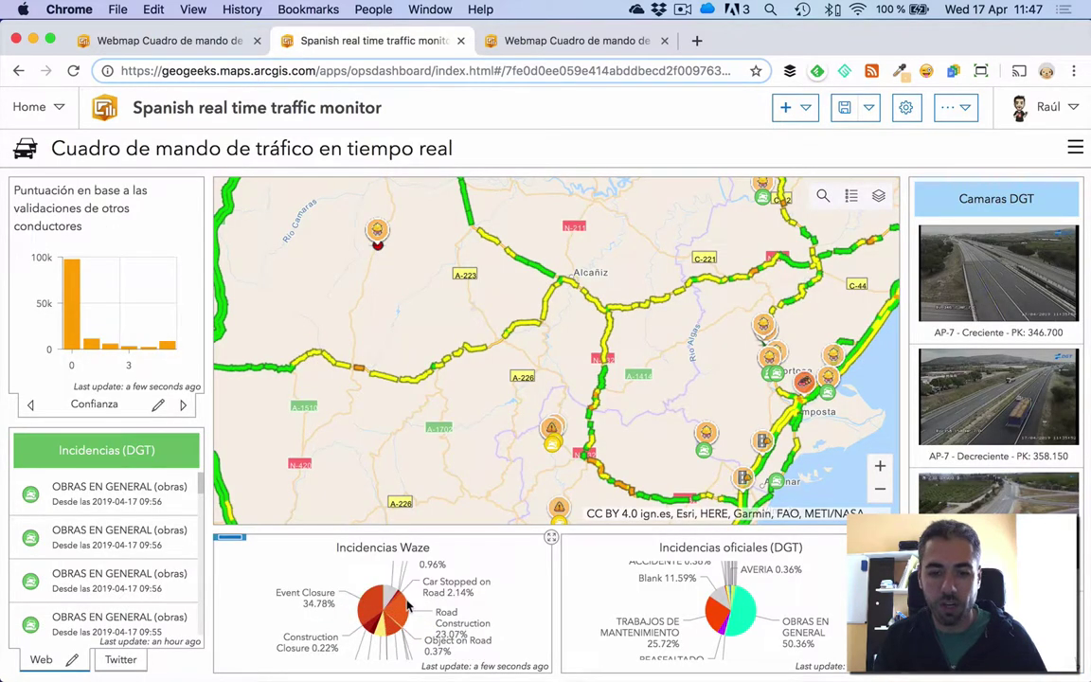
pyautogui.click(549, 539)
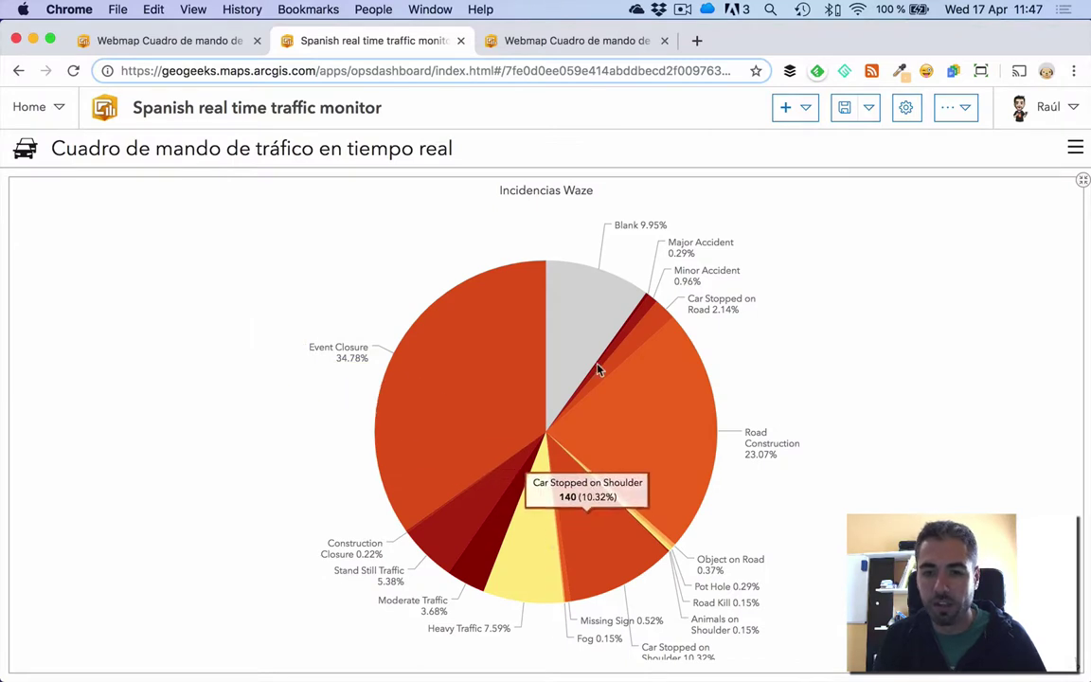
pyautogui.click(642, 306)
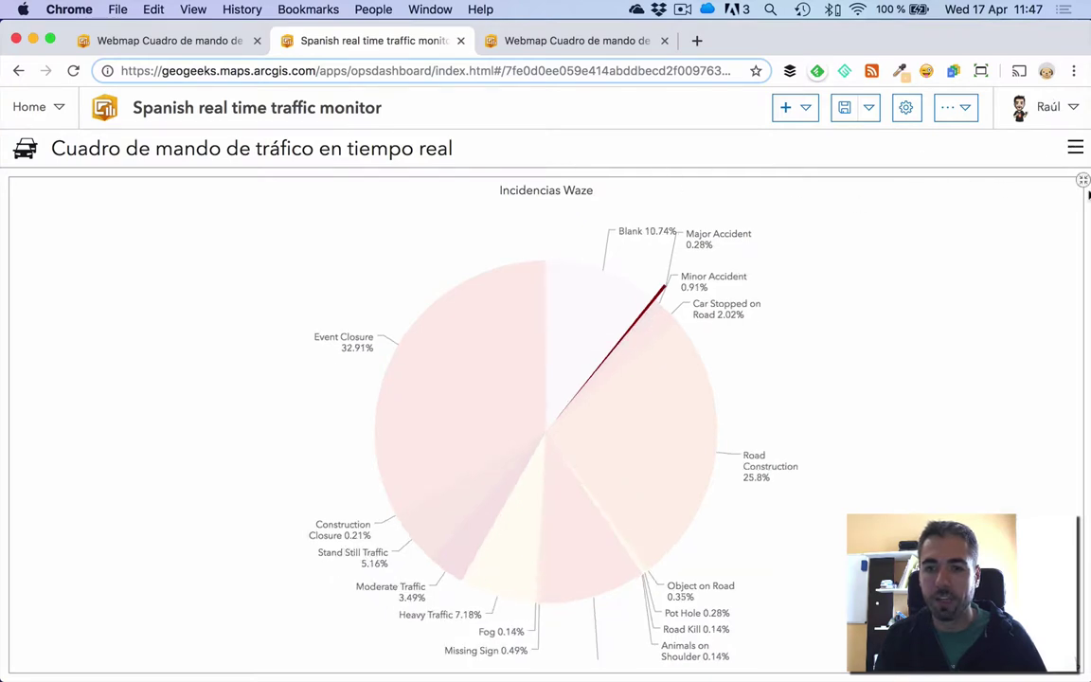
pyautogui.click(1078, 179)
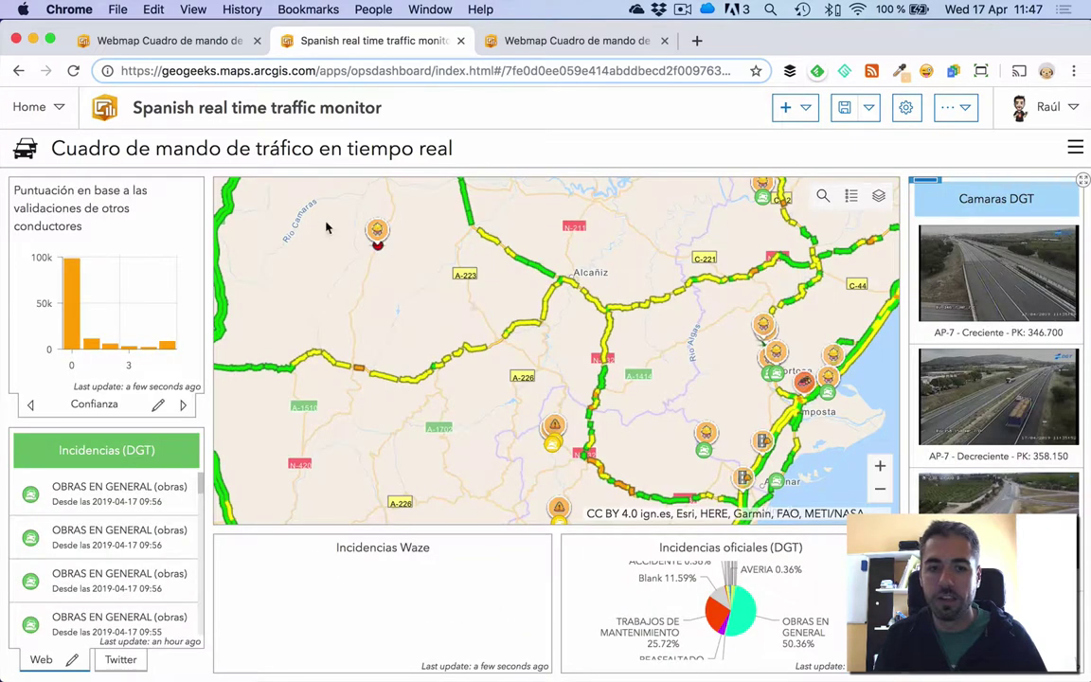
# - Look through the filtered Incidencias list and locate its first Major Accident entry on the map
pyautogui.click(30, 403)
pyautogui.click(30, 403)
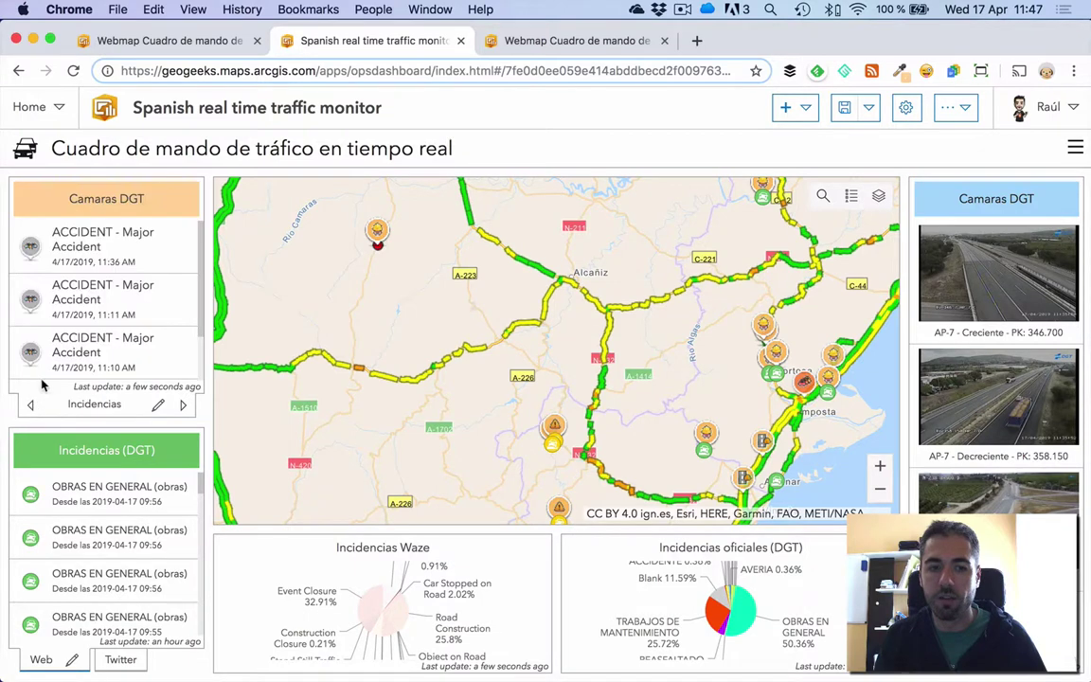
pyautogui.scroll(-2, 112, 256)
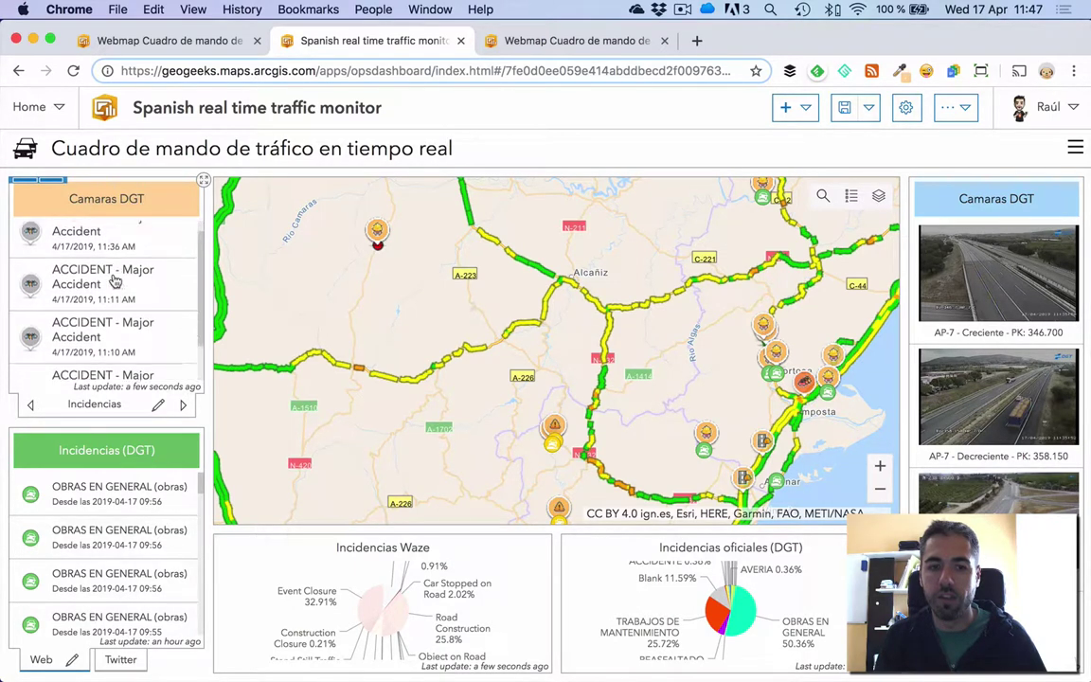
pyautogui.scroll(2, 115, 280)
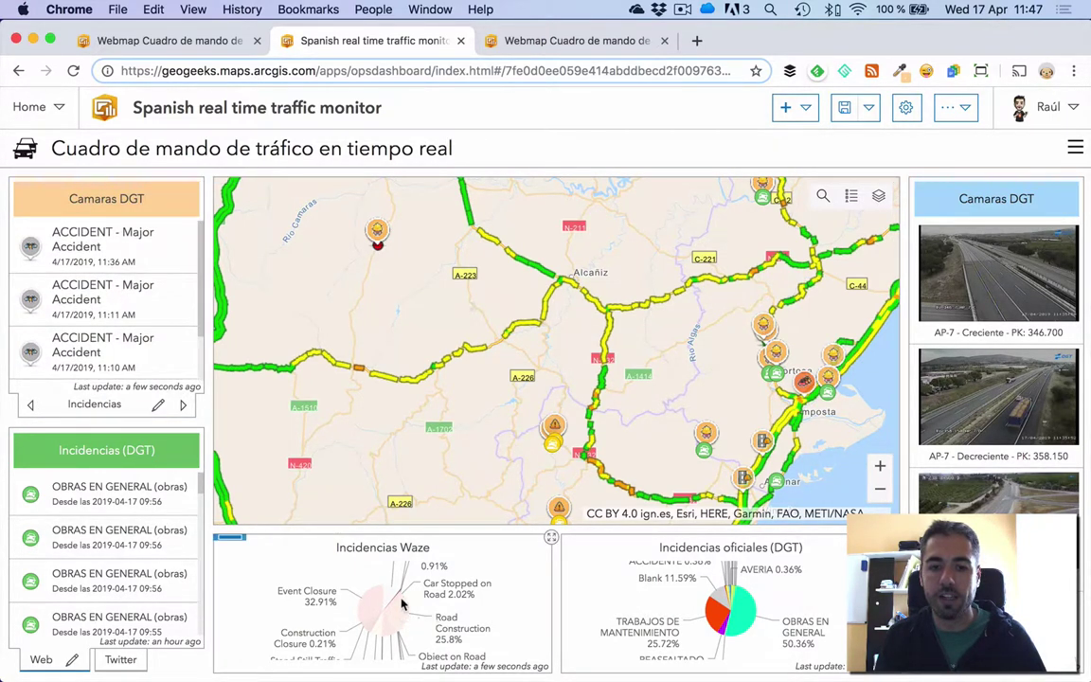
pyautogui.click(146, 241)
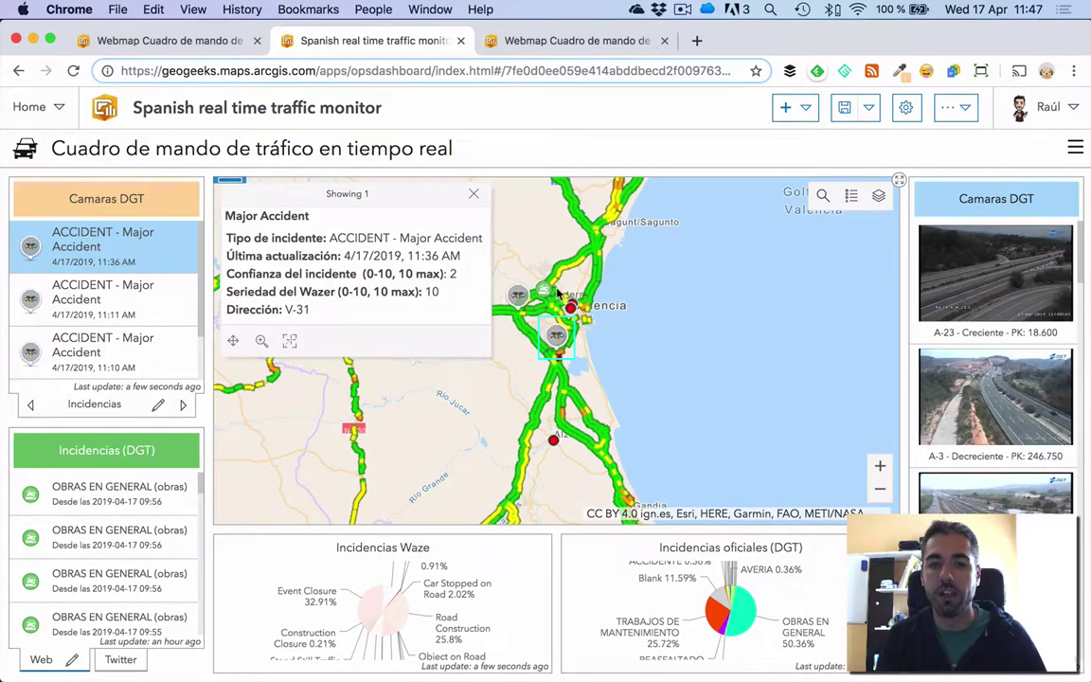
# - Back in the Webmap Cuadro de mando pie chart, add Traffic alerts (Waze) as the filter target for selection changes and finish the chart
pyautogui.click(199, 47)
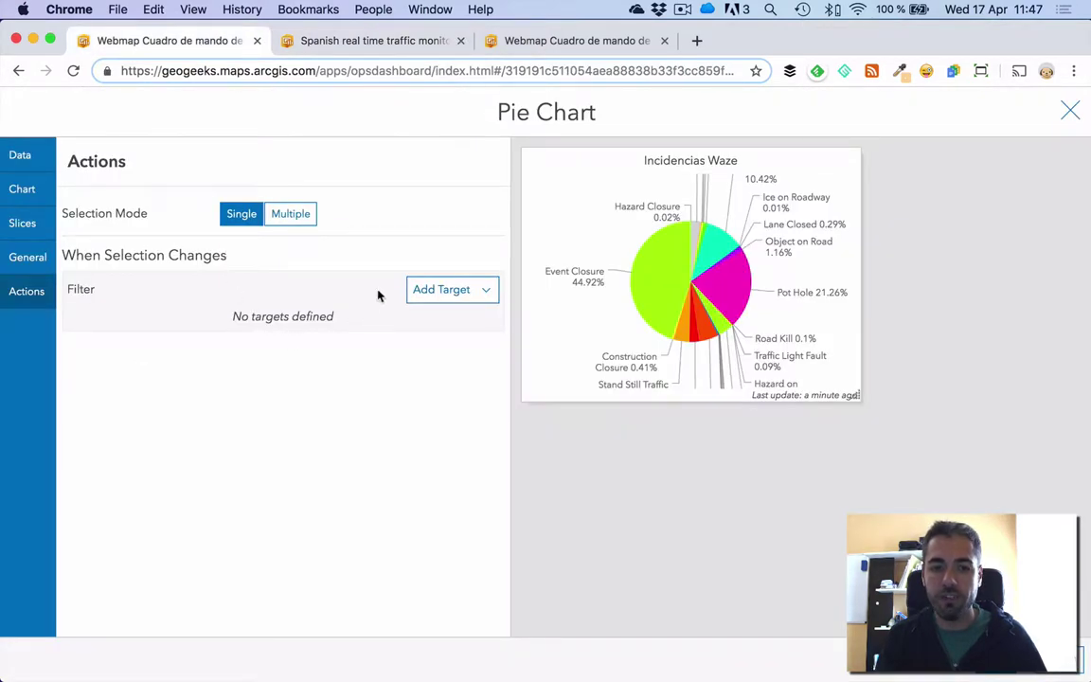
pyautogui.click(443, 292)
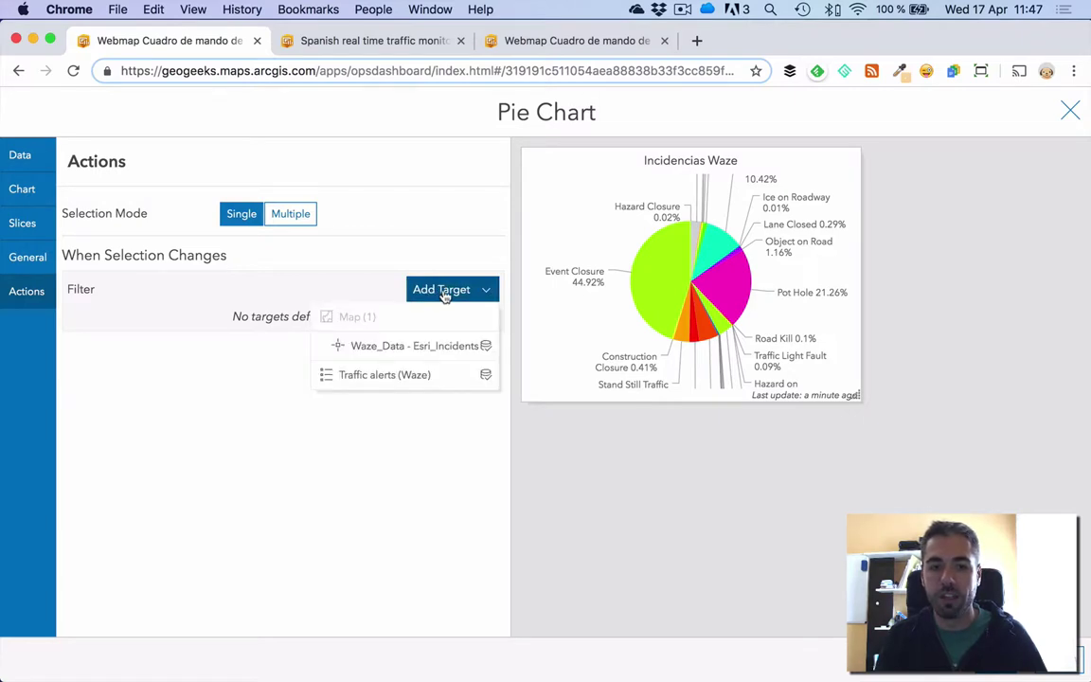
pyautogui.click(405, 378)
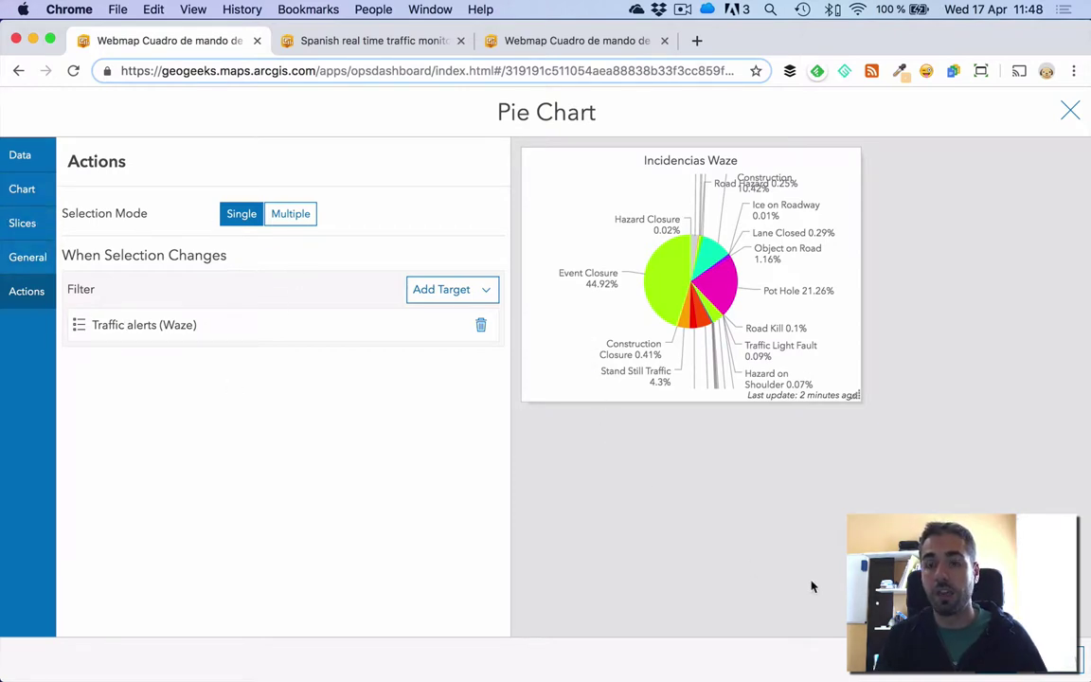
pyautogui.click(1042, 657)
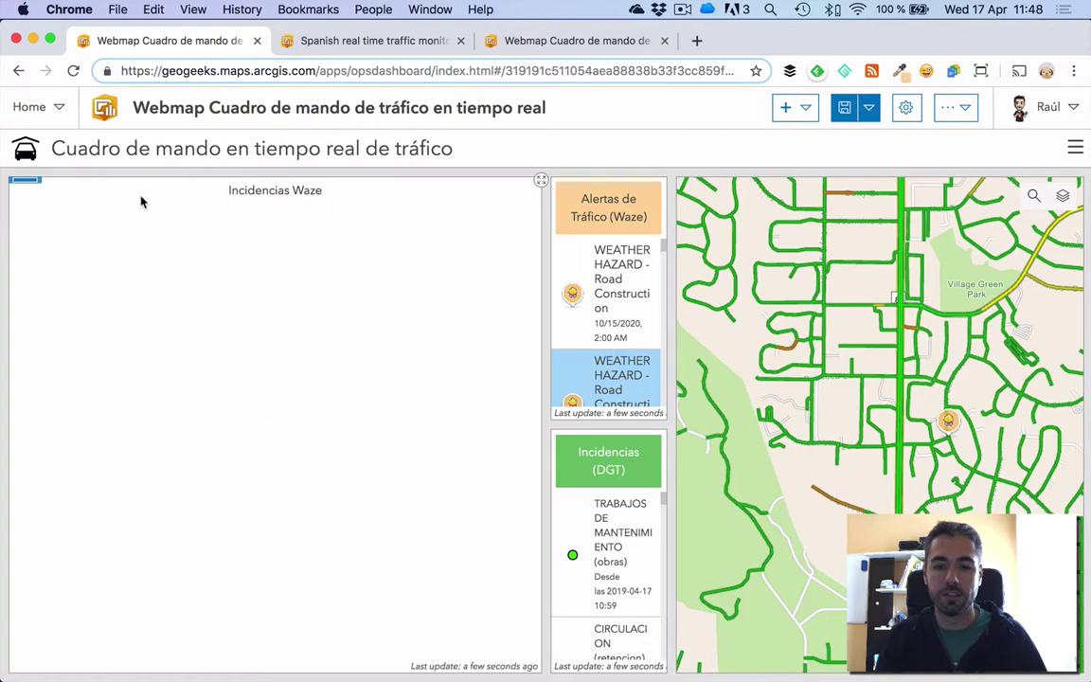
# - Dock the Incidencias Waze chart to the right of the map and enlarge it
pyautogui.moveTo(19, 182)
pyautogui.moveTo(22, 191); pyautogui.dragTo(1084, 426)
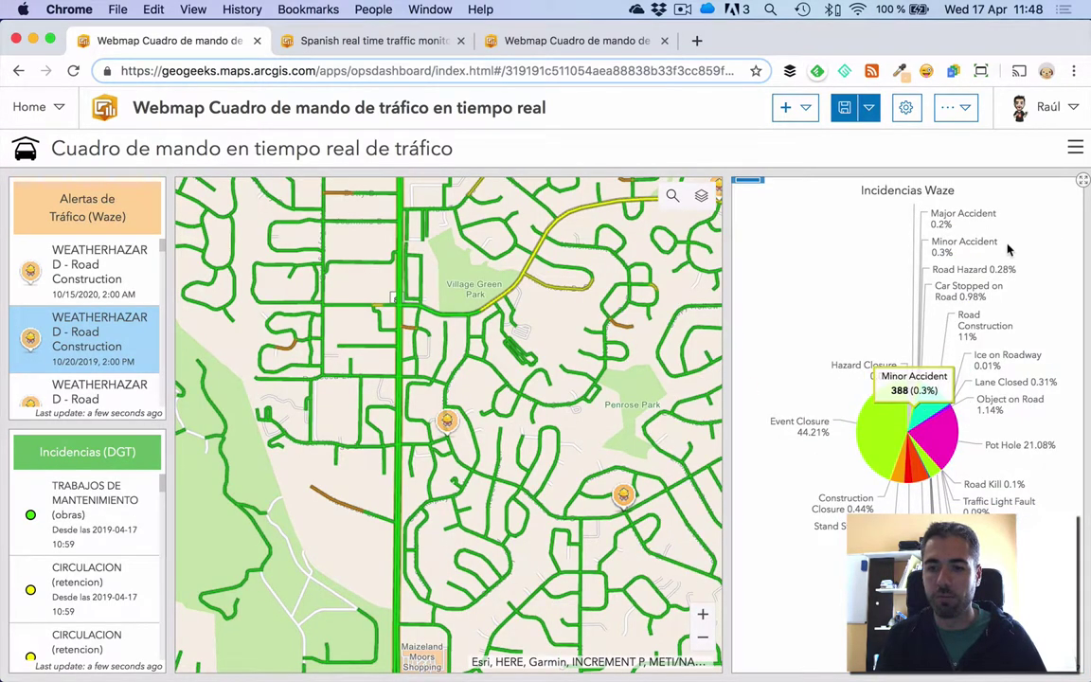
pyautogui.click(1081, 183)
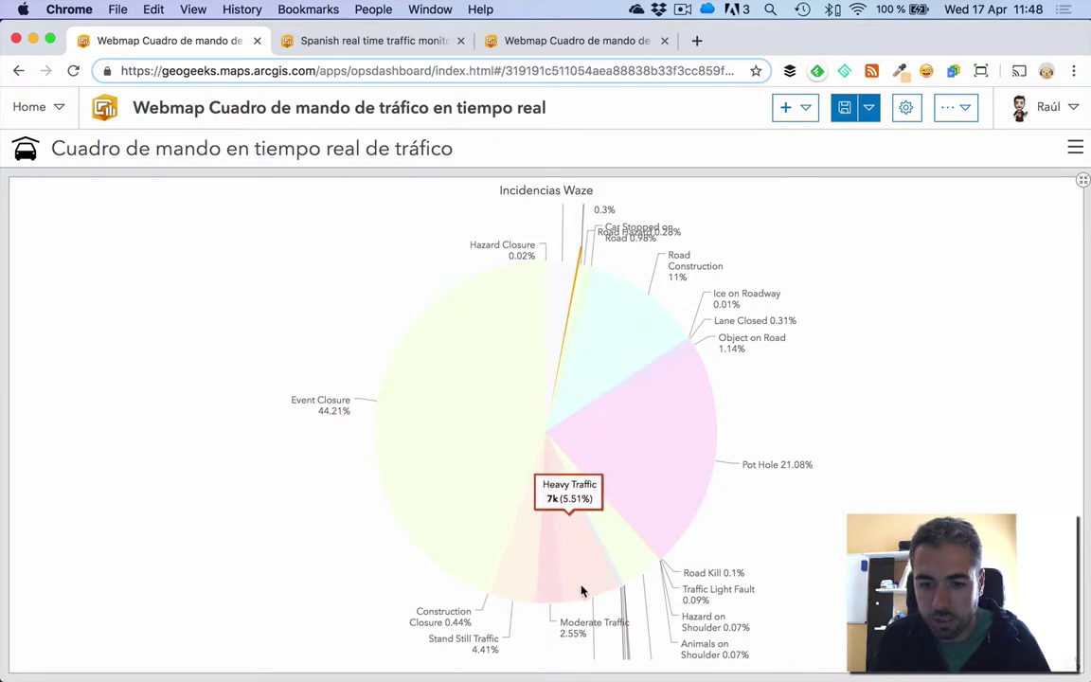
# - Select the Moderate Traffic slice, restore the Incidencias Waze chart's size, and test filtering the Waze alerts by Event Closure and Road Construction
pyautogui.click(551, 577)
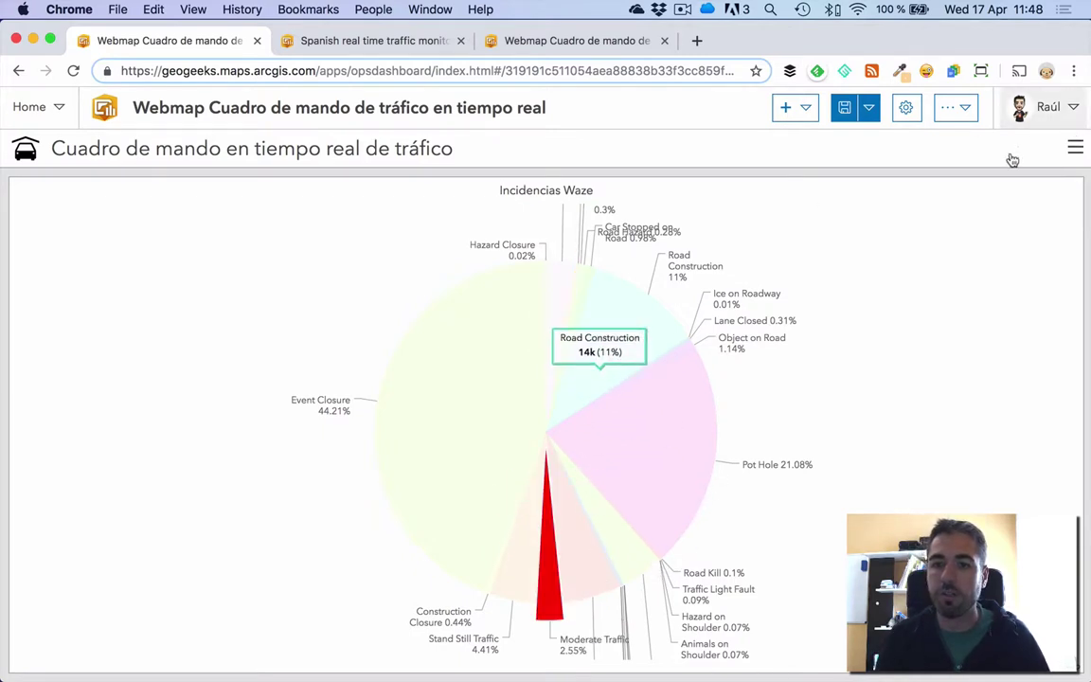
pyautogui.click(1083, 178)
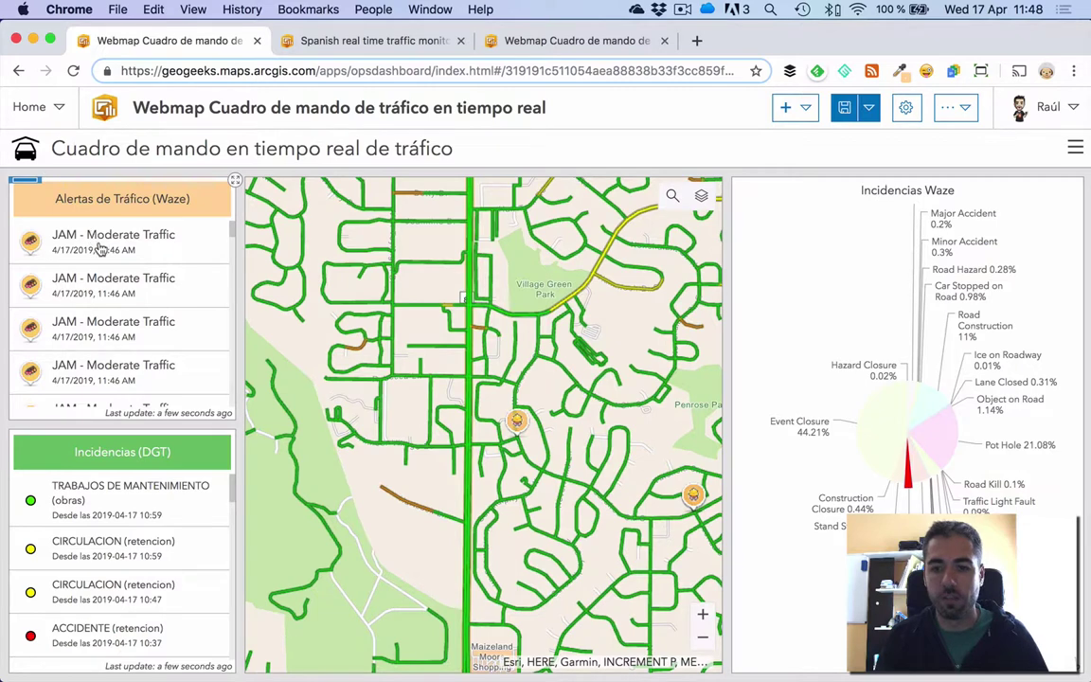
pyautogui.moveTo(900, 402)
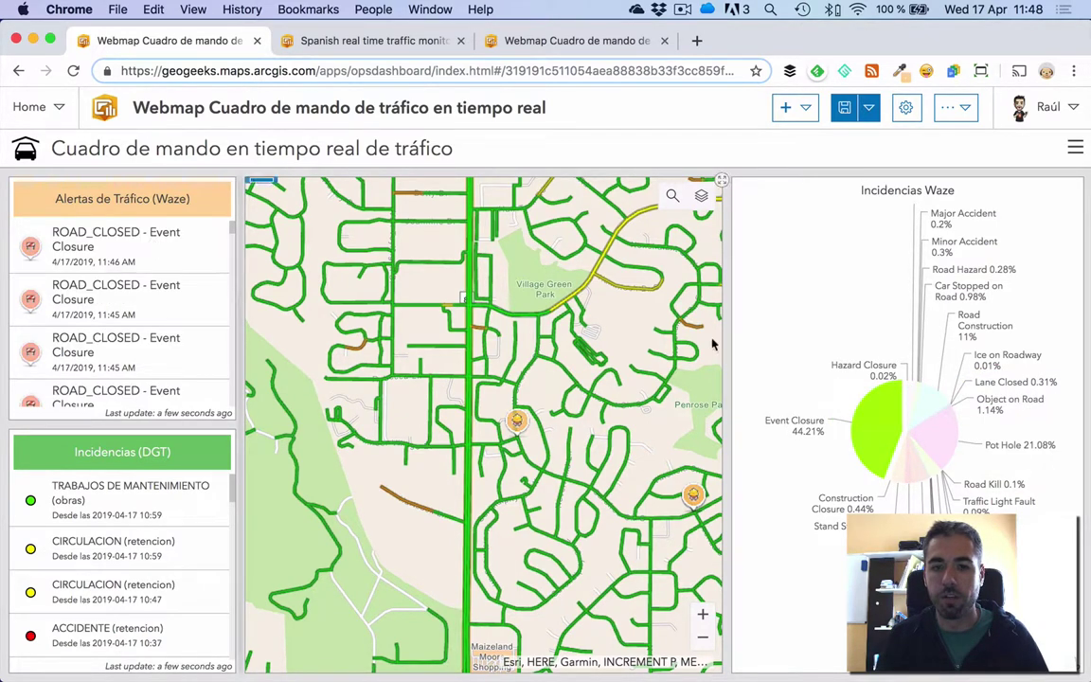
pyautogui.click(933, 409)
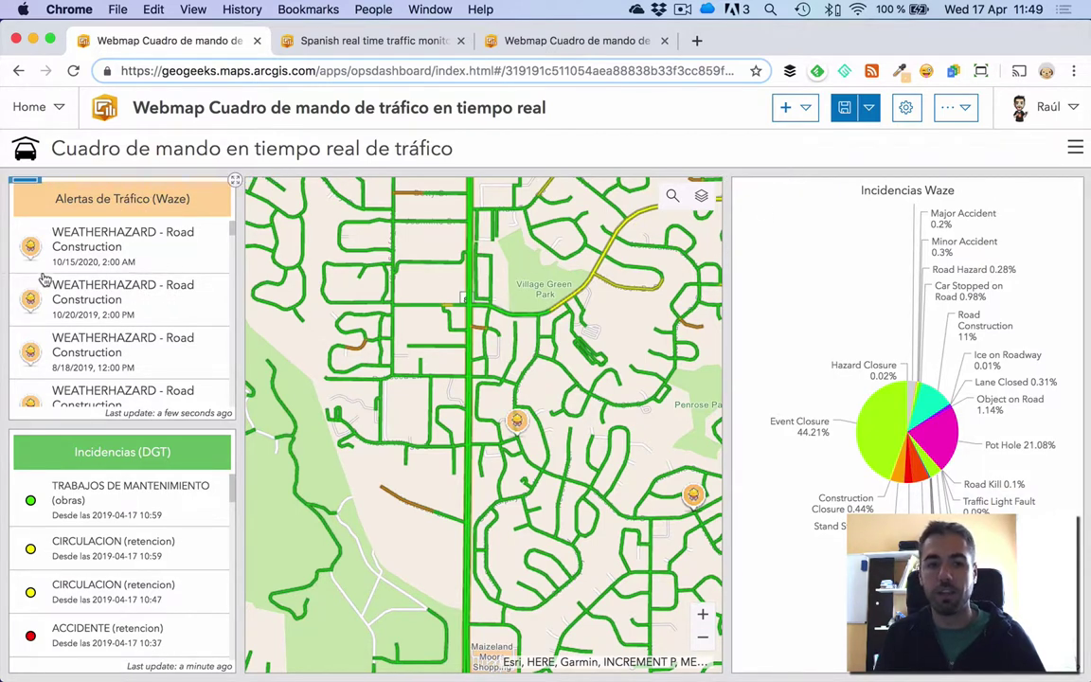
# - Add a list to the dashboard using the Camaras DGT layer as its data source
pyautogui.click(807, 110)
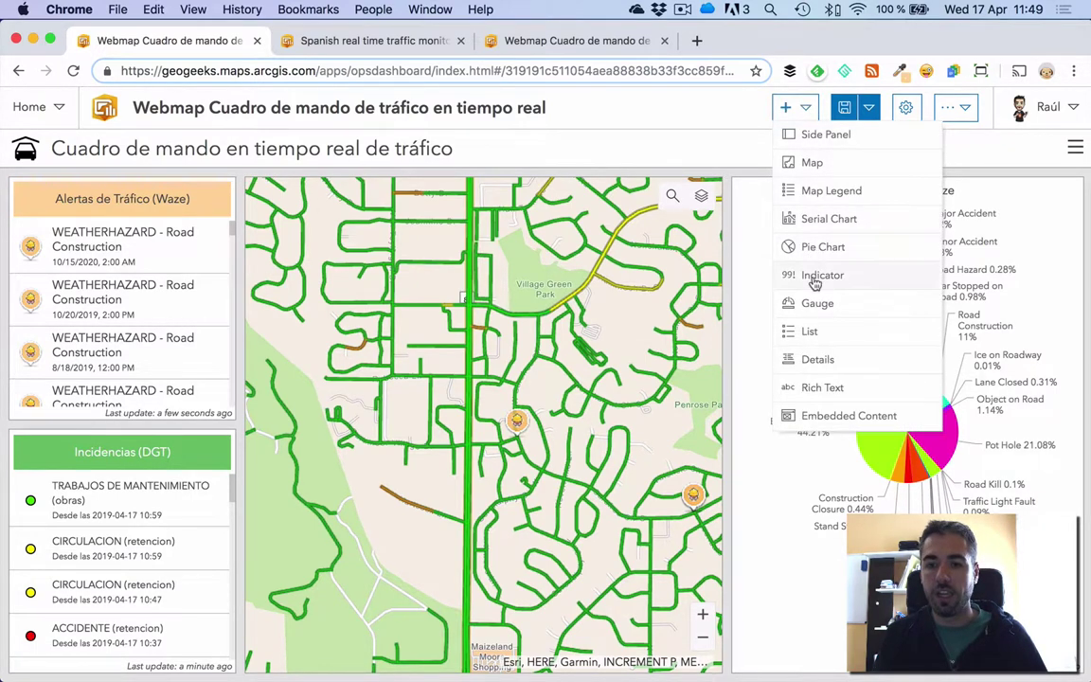
pyautogui.click(856, 338)
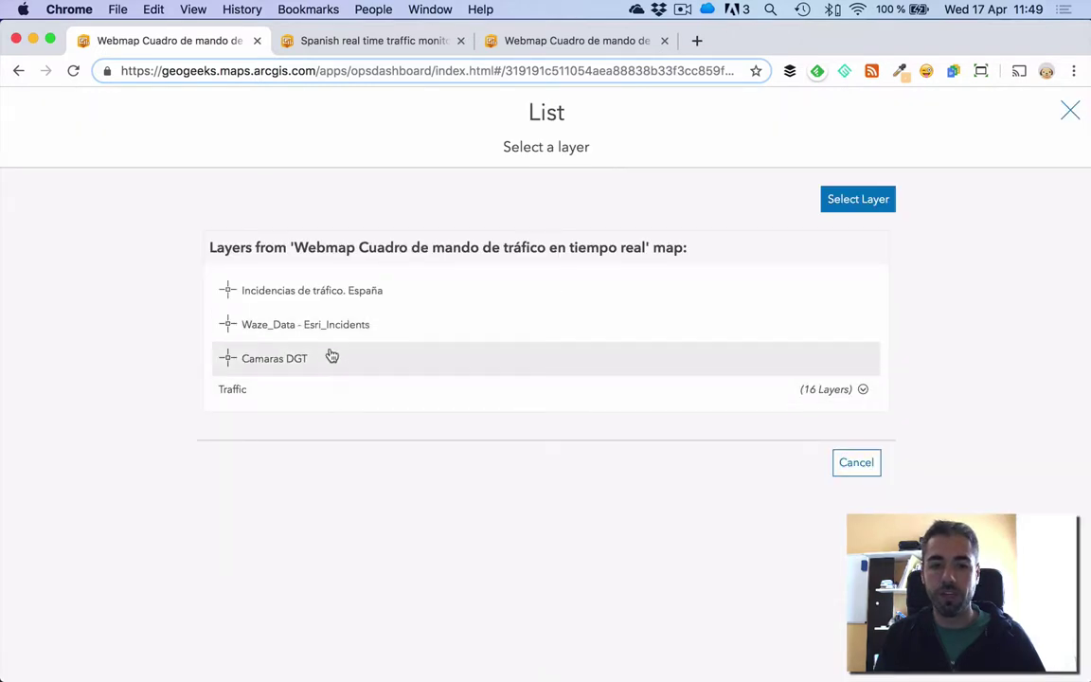
pyautogui.click(339, 359)
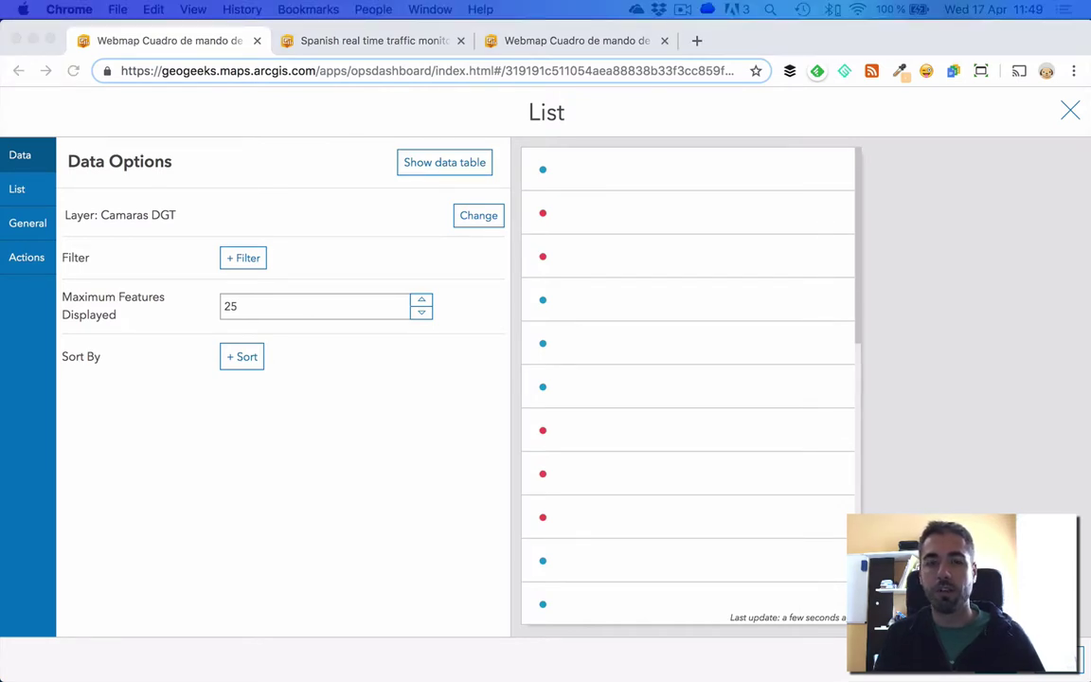
pyautogui.click(245, 305)
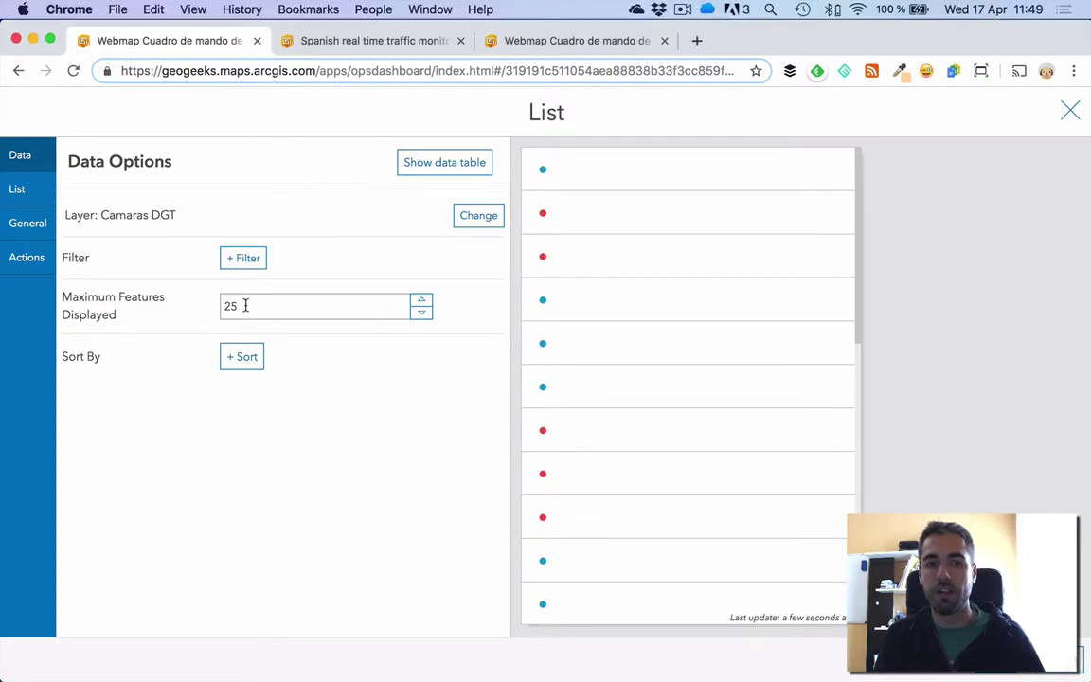
pyautogui.click(244, 305)
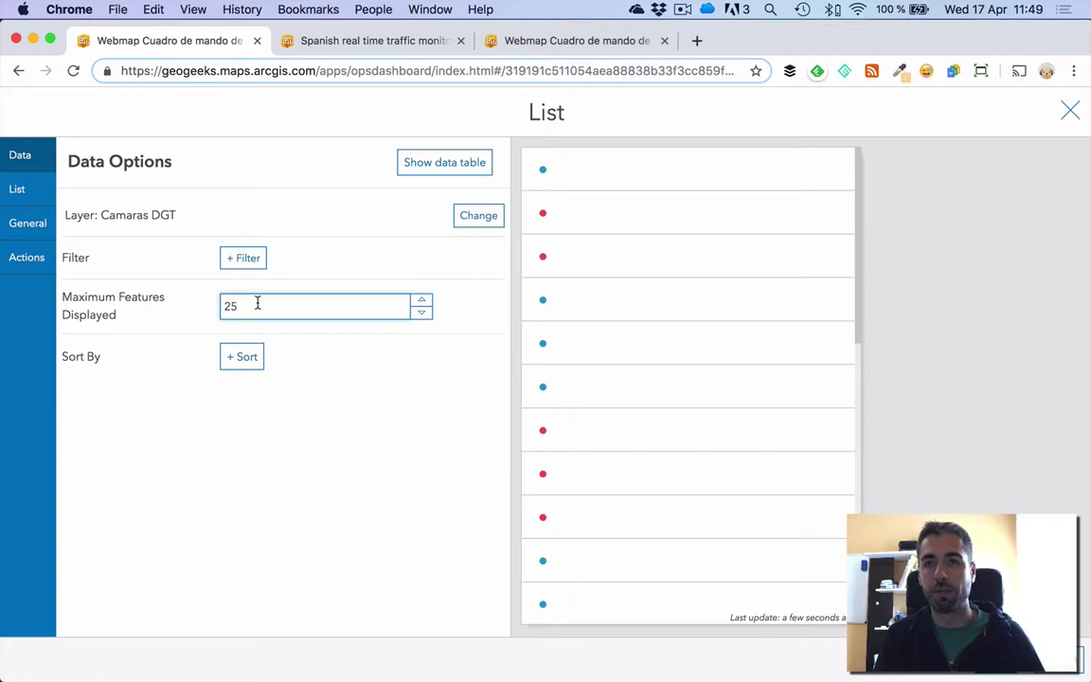
# - Remove the line item icon and enter centred HTML with a 200×113 px {cameraId} image above an 11px "{road} - {direction} - PK: {pk}" caption
pyautogui.click(18, 190)
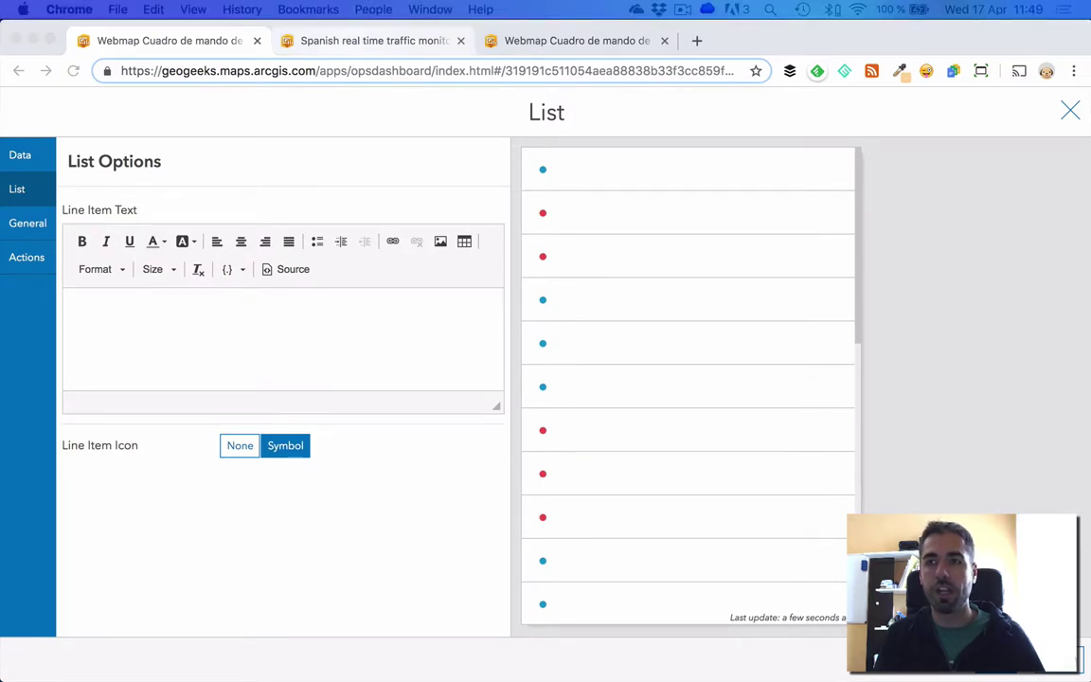
pyautogui.click(242, 448)
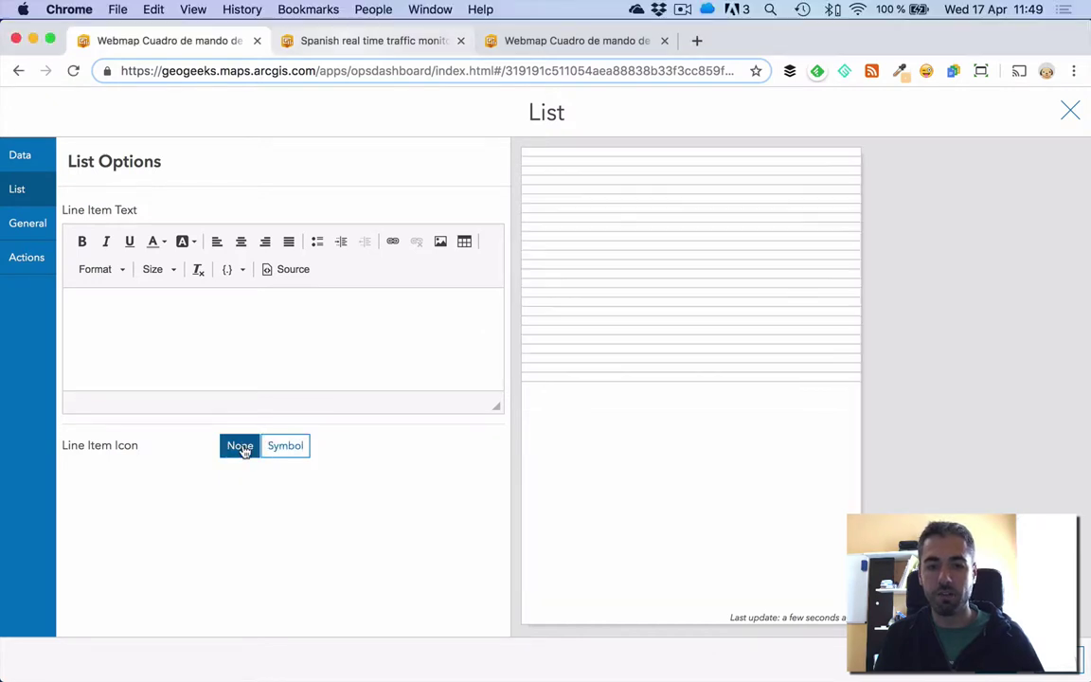
pyautogui.click(288, 271)
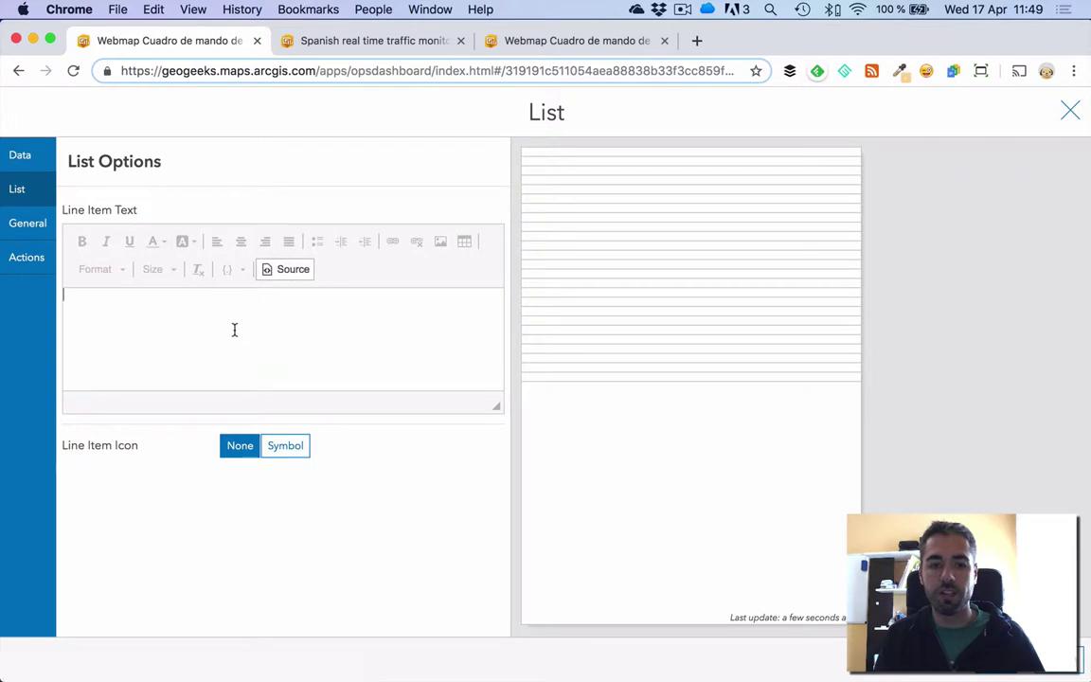
pyautogui.write('<p style="text-align:center; vertical-align:top"><img alt="" src="{cameraId}" style="height:113px; width:200px" /><br />     <span style="font-size:11px">{road} - {direction} - PK: {pk}</span></p>')
# - Review the image tag, camera ID, size and caption placeholders in the line item markup, and return to the formatted view
pyautogui.click(107, 293)
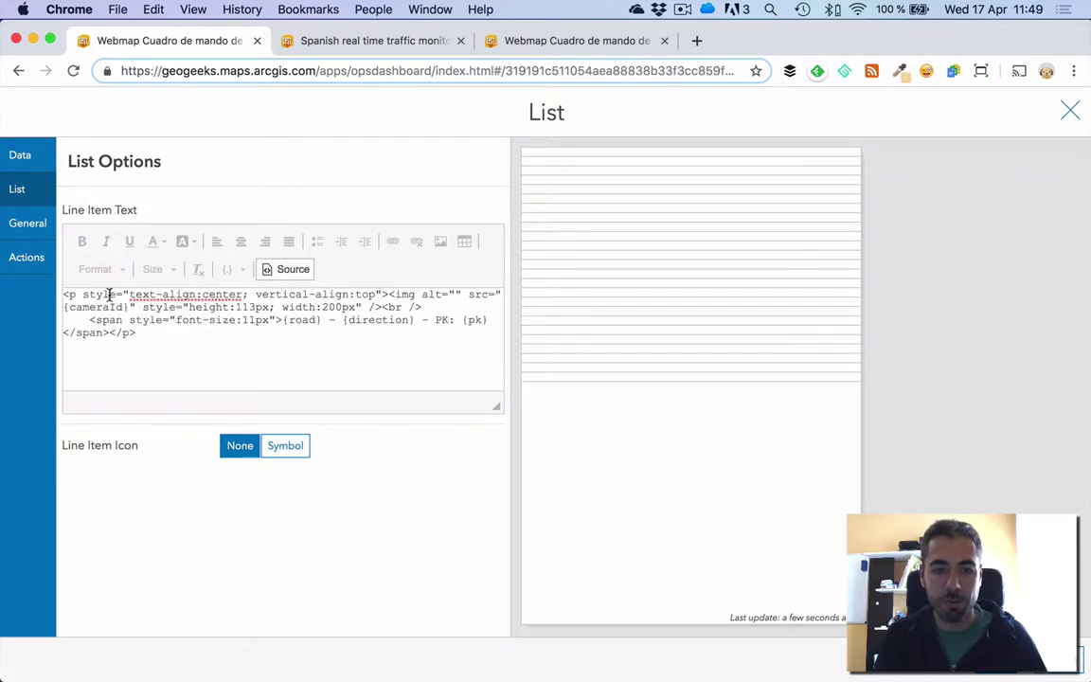
pyautogui.moveTo(389, 295); pyautogui.dragTo(418, 306)
pyautogui.click(122, 308)
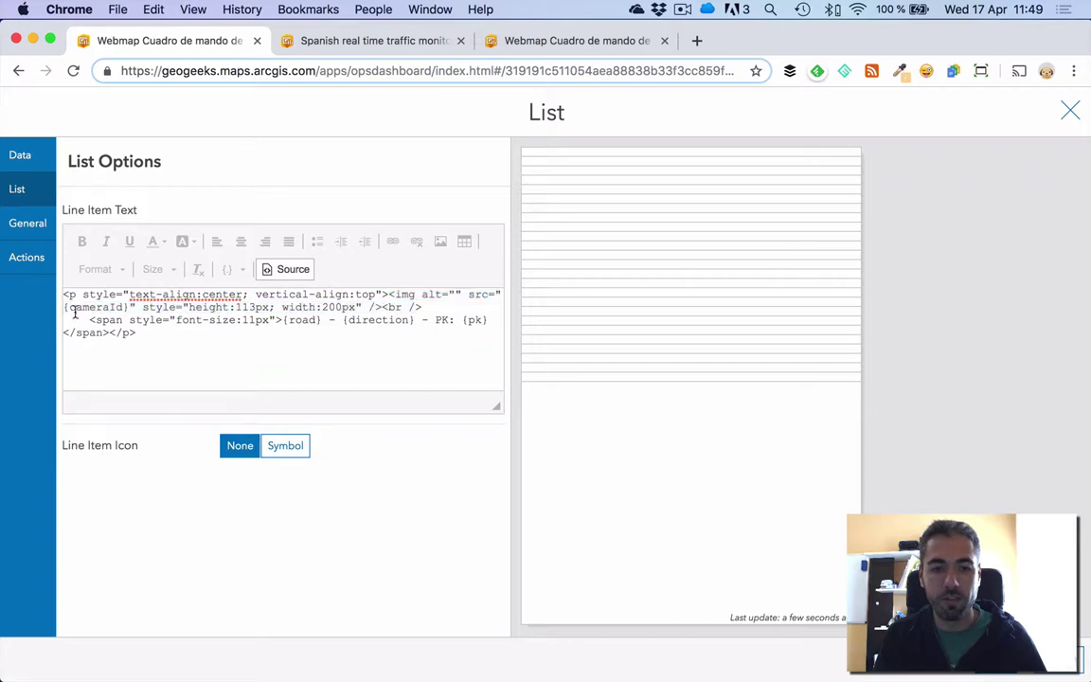
pyautogui.moveTo(129, 307); pyautogui.dragTo(61, 309)
pyautogui.click(142, 307)
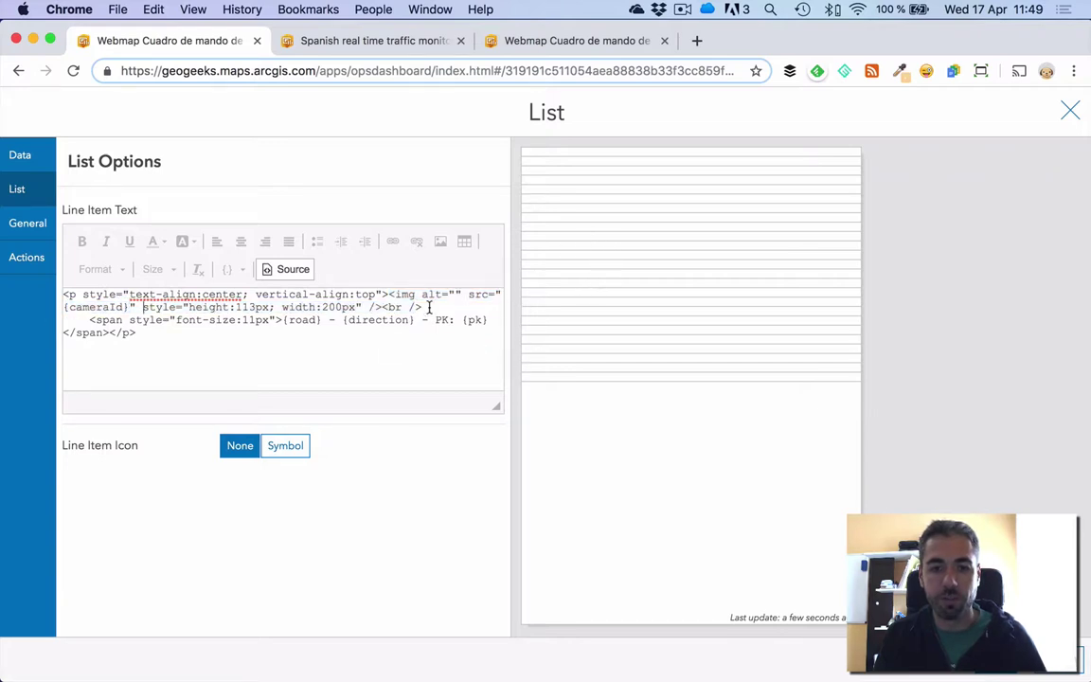
pyautogui.press('Right')
pyautogui.press('Right')
pyautogui.press('Right')
pyautogui.press('Right')
pyautogui.press('Right')
pyautogui.press('Right')
pyautogui.press('Right')
pyautogui.press('Right')
pyautogui.press('Right')
pyautogui.press('Right')
pyautogui.press('Right')
pyautogui.press('Right')
pyautogui.press('Right')
pyautogui.press('Right')
pyautogui.press('Right')
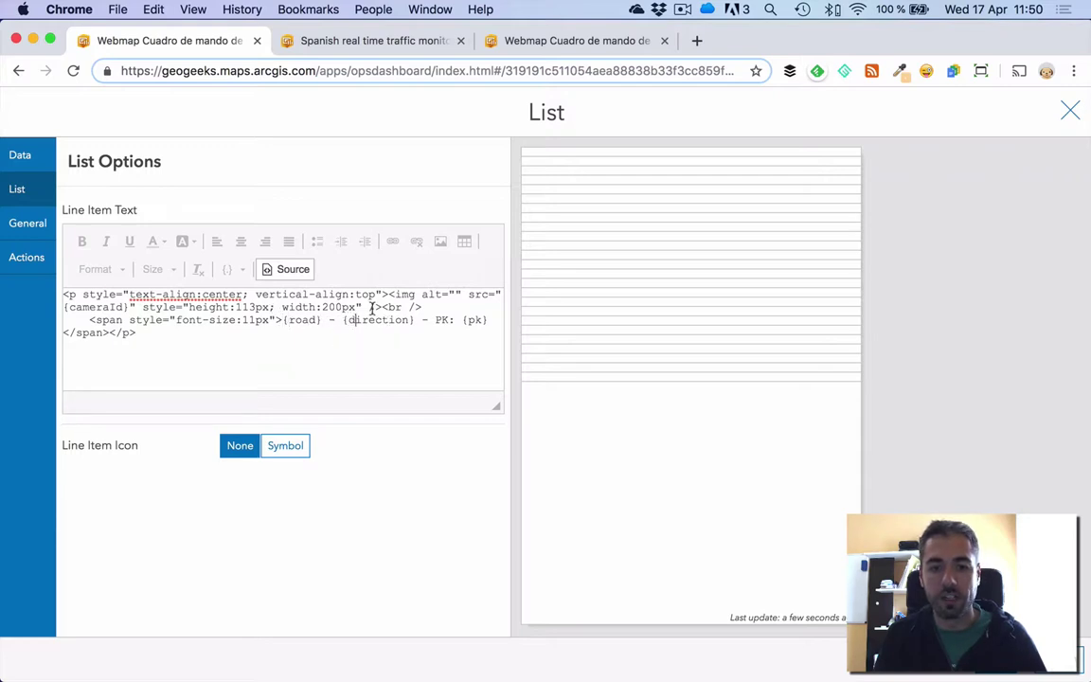
pyautogui.click(284, 271)
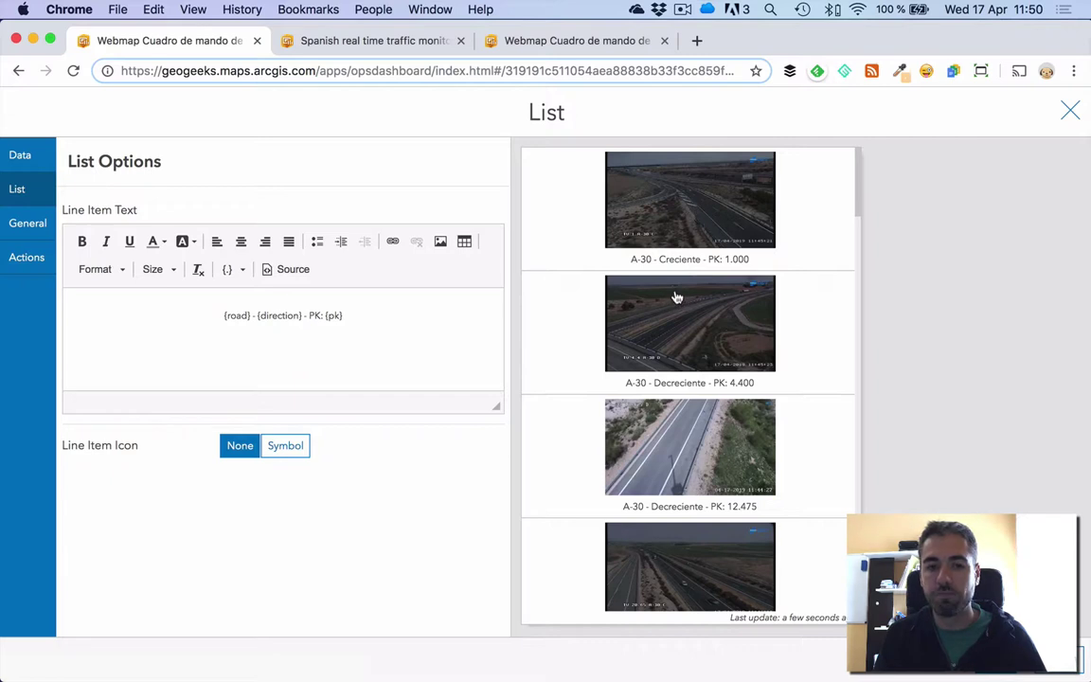
# - Name the list Camaras and give it a centred "Camaras DGT" title on a light blue background
pyautogui.click(29, 224)
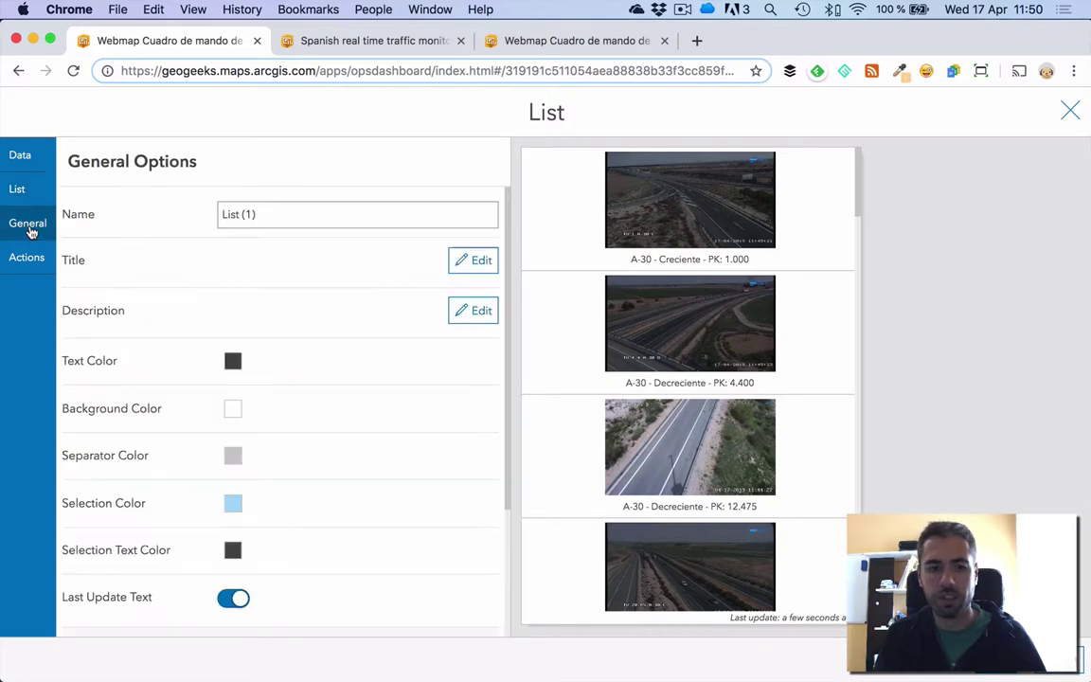
pyautogui.tripleClick(222, 214)
pyautogui.write('Camaras')
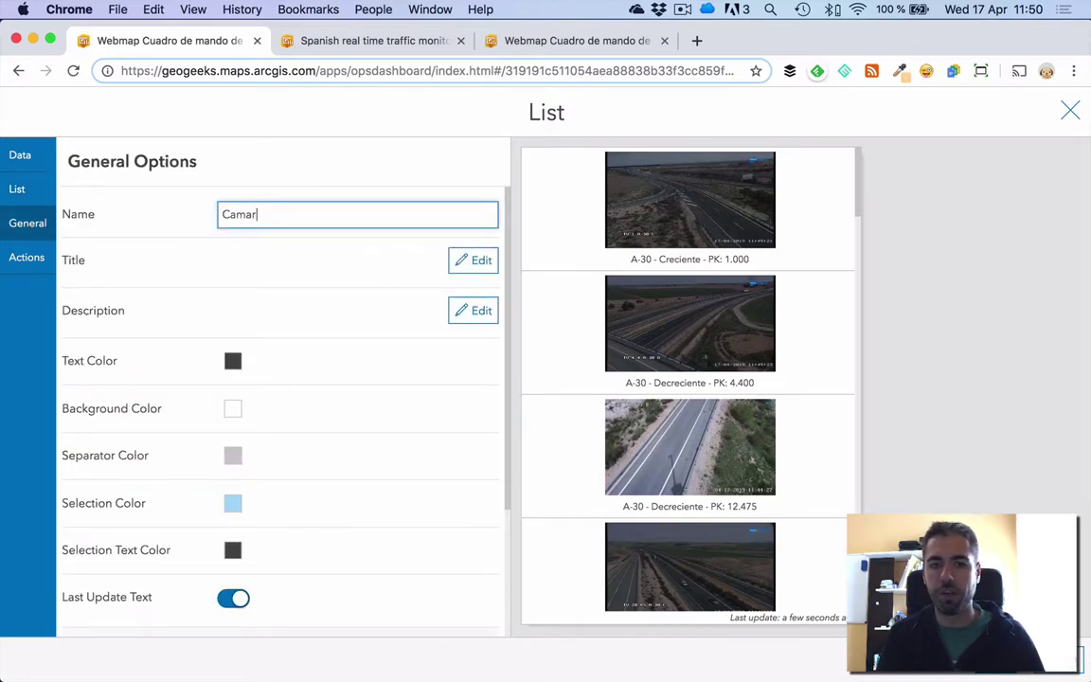
pyautogui.click(466, 259)
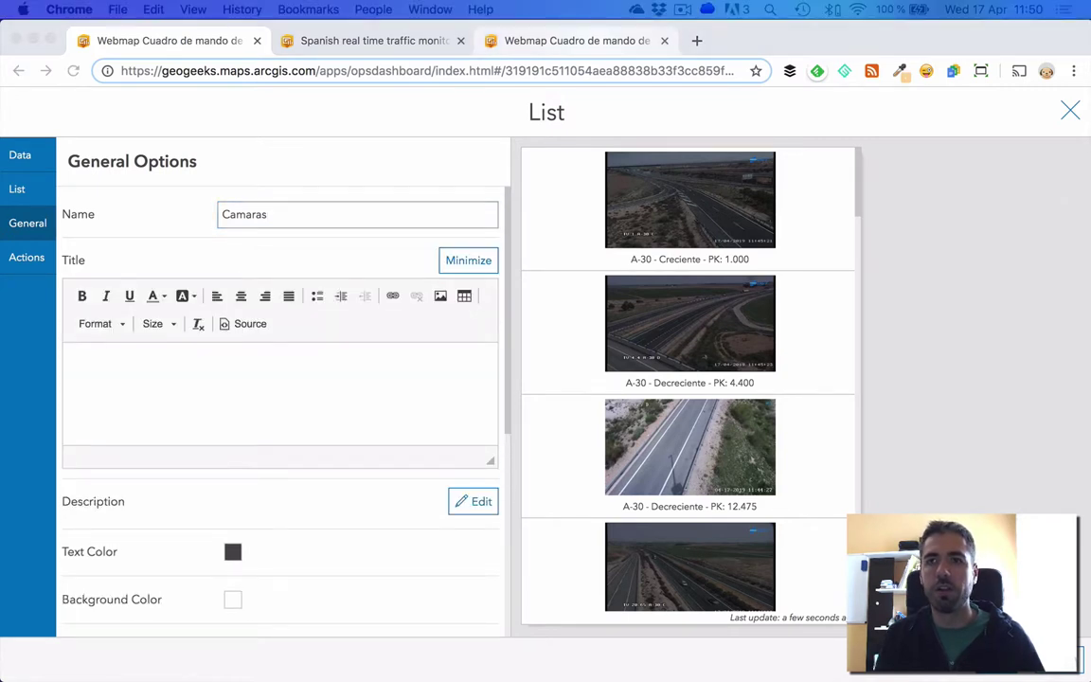
pyautogui.click(382, 370)
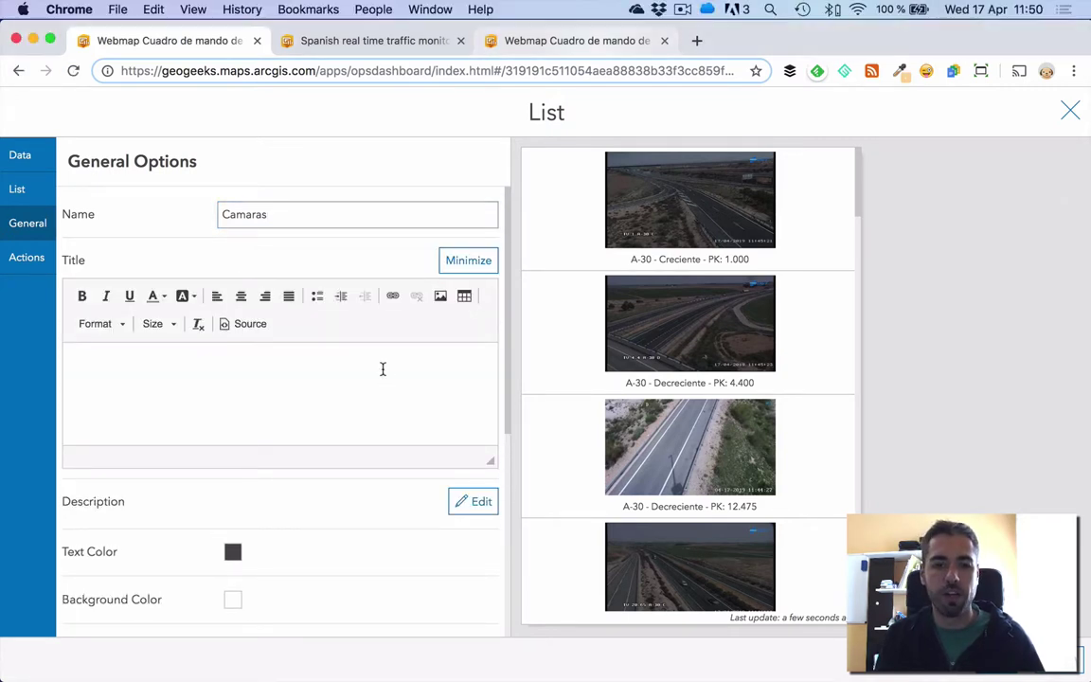
pyautogui.press('cmd+v')
pyautogui.click(250, 324)
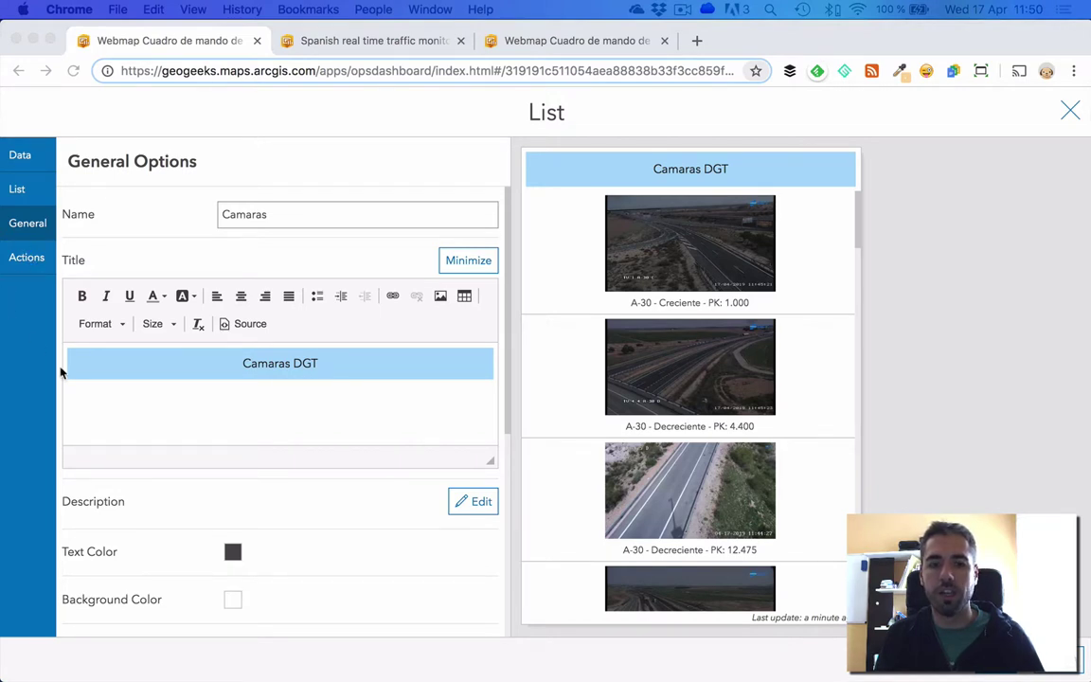
# - Add Pan and Flash actions on selection changes, both targeting Map (1), and finish the camera list
pyautogui.click(29, 256)
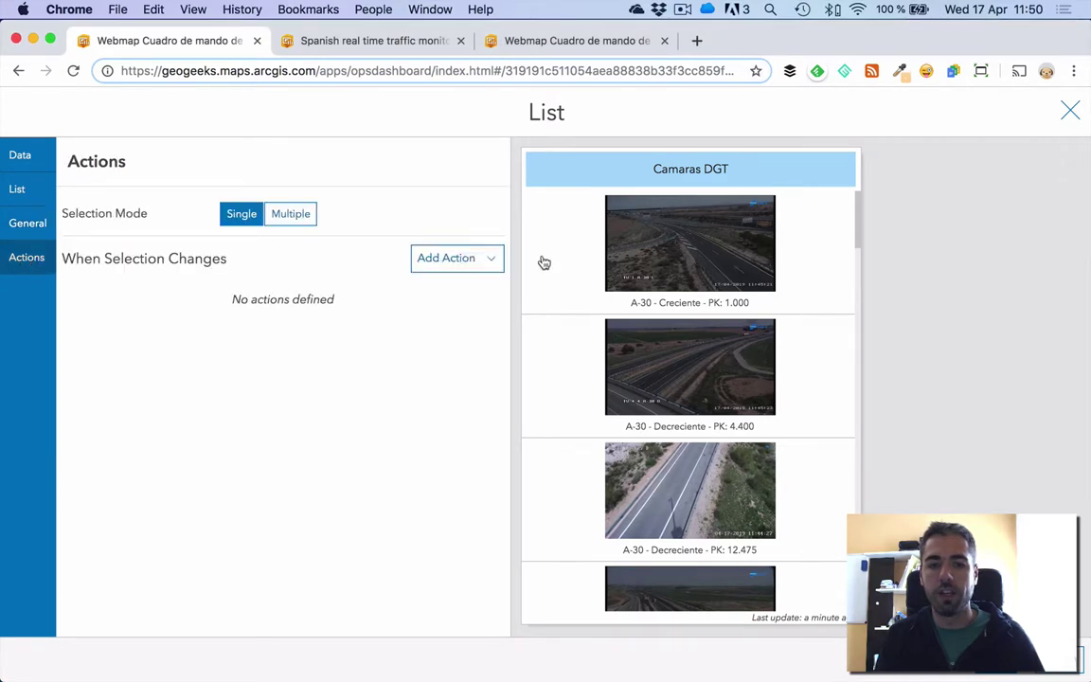
pyautogui.click(496, 261)
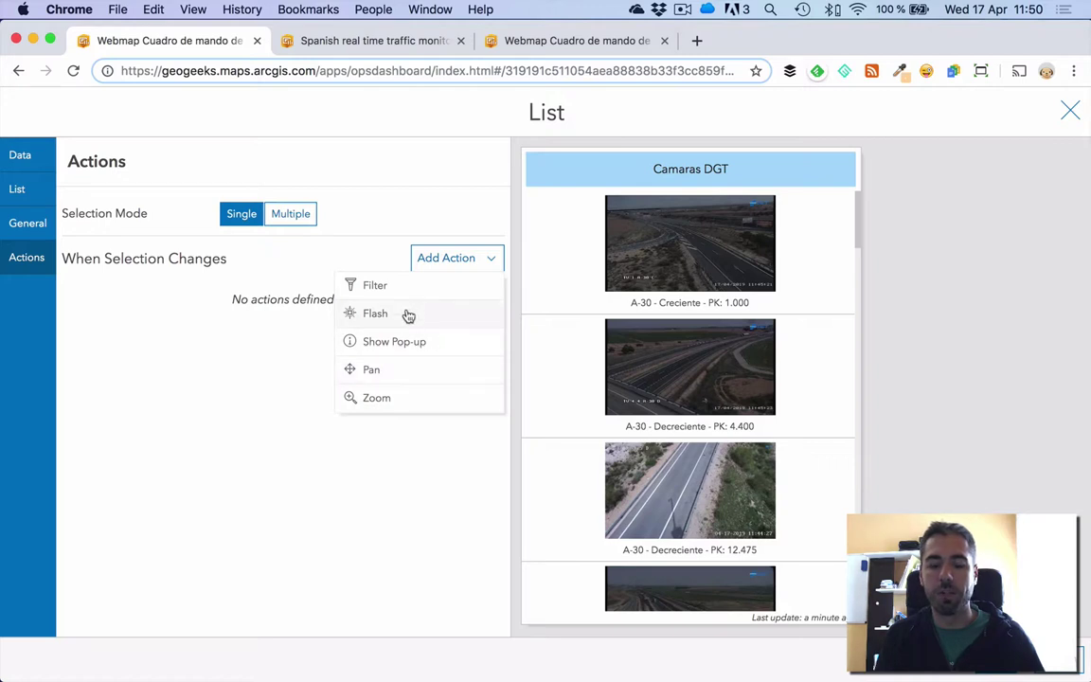
pyautogui.click(409, 369)
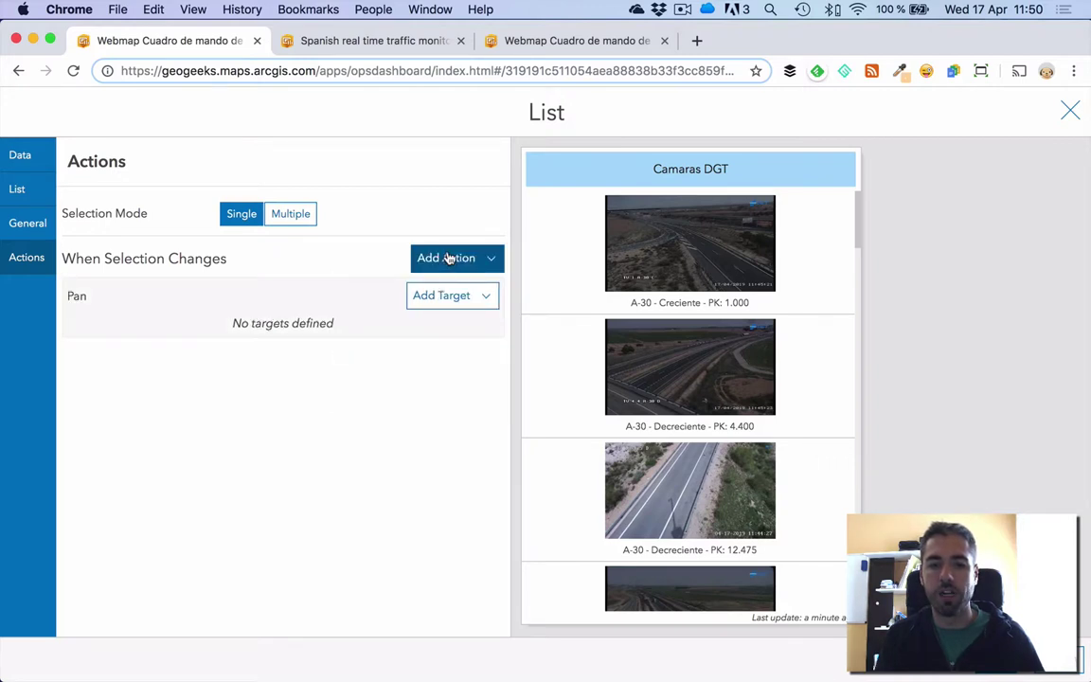
pyautogui.click(445, 257)
pyautogui.click(420, 314)
pyautogui.click(451, 296)
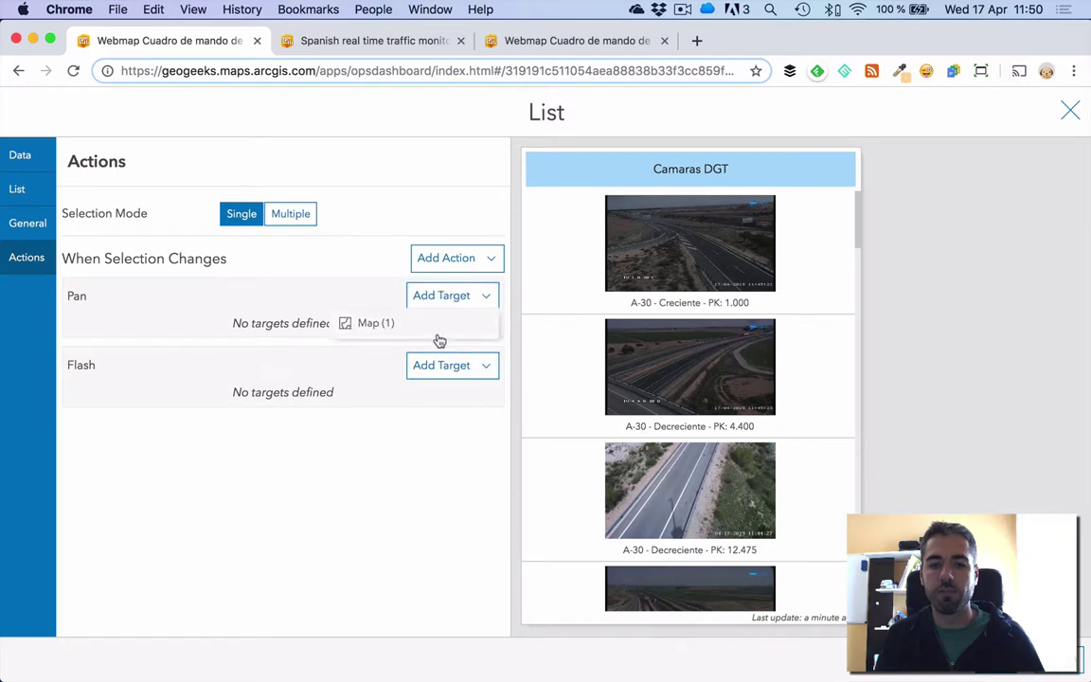
pyautogui.click(435, 329)
pyautogui.click(443, 371)
pyautogui.click(441, 402)
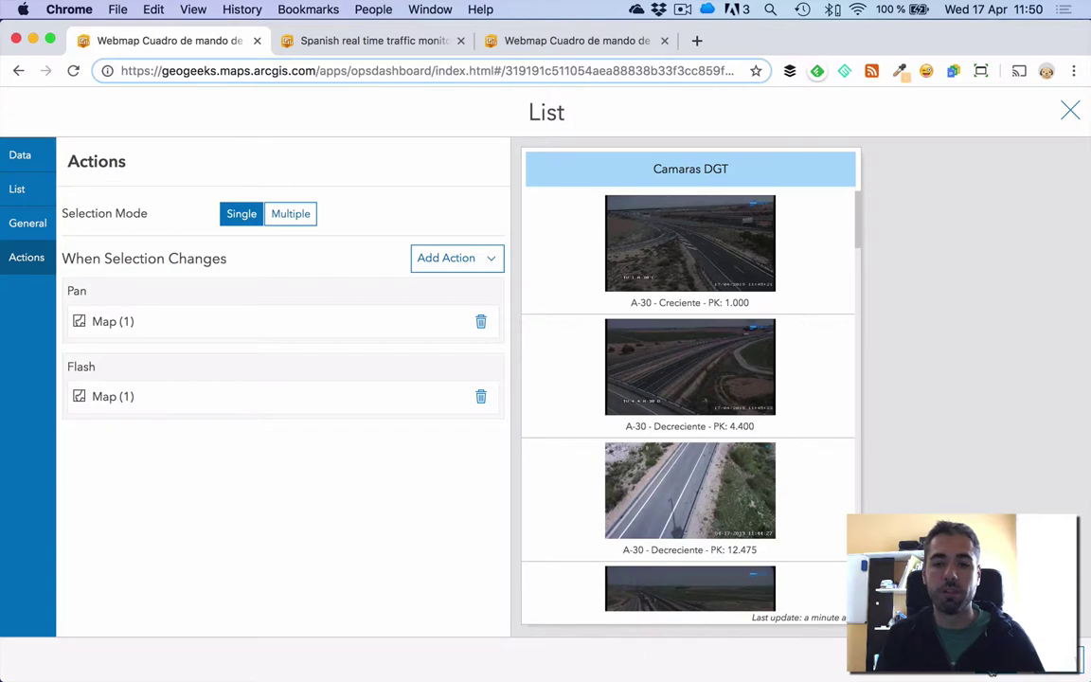
pyautogui.click(1042, 658)
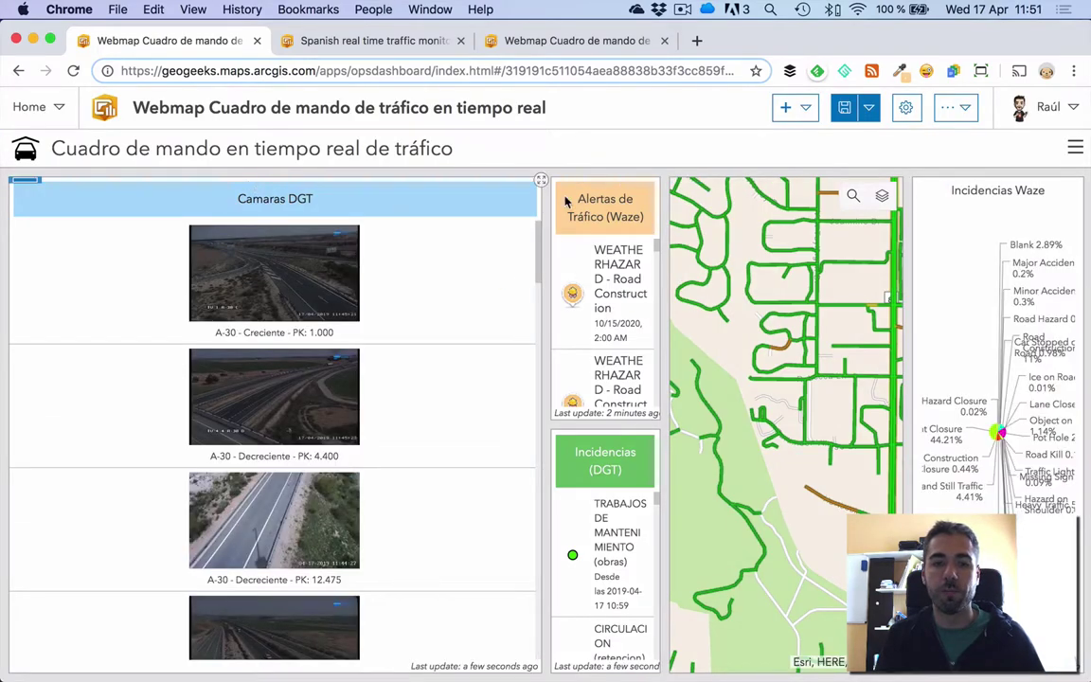
# - Rename the dashboard's map element as "Mapa principal" in its general settings
pyautogui.moveTo(684, 182)
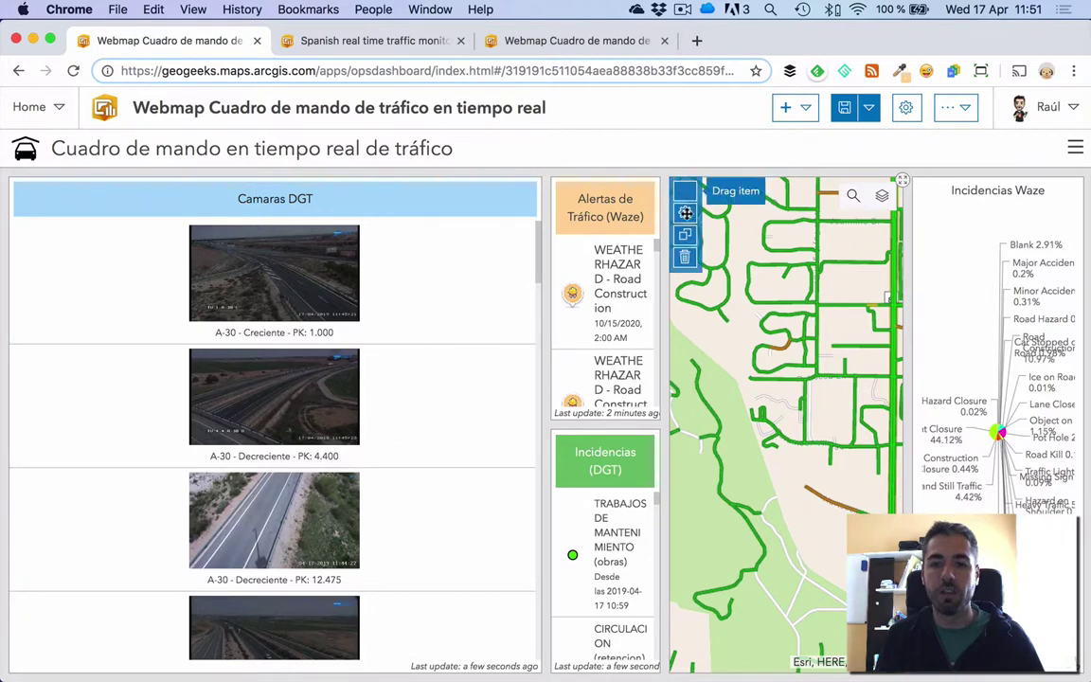
pyautogui.click(685, 214)
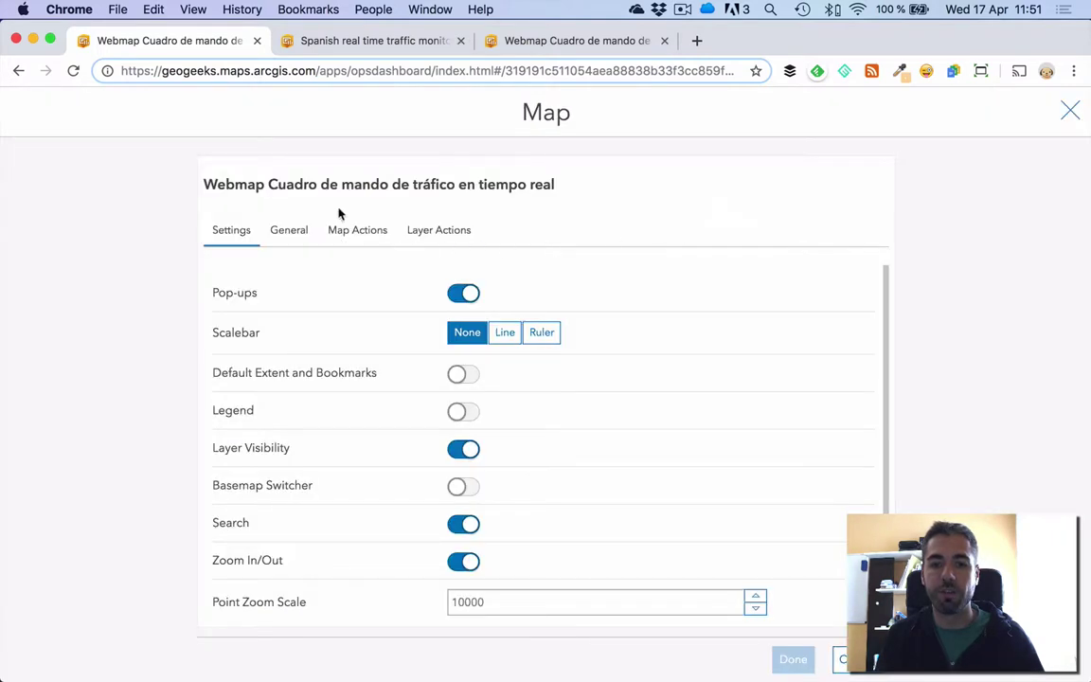
pyautogui.click(280, 232)
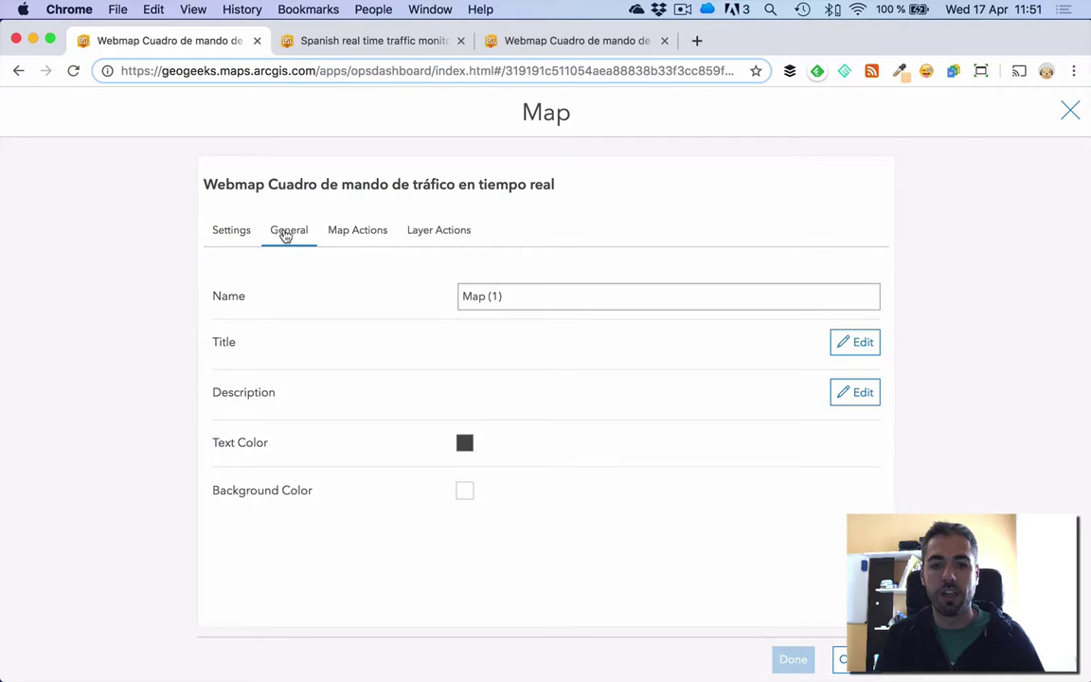
pyautogui.moveTo(516, 295); pyautogui.dragTo(331, 296)
pyautogui.write('Ma')
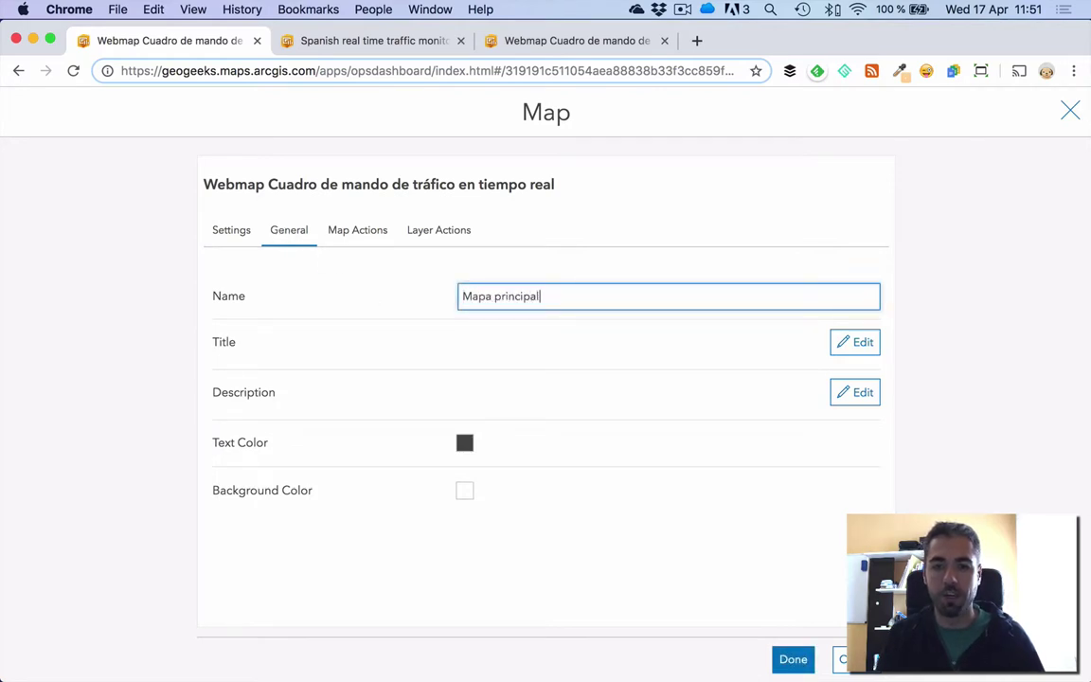
pyautogui.click(795, 659)
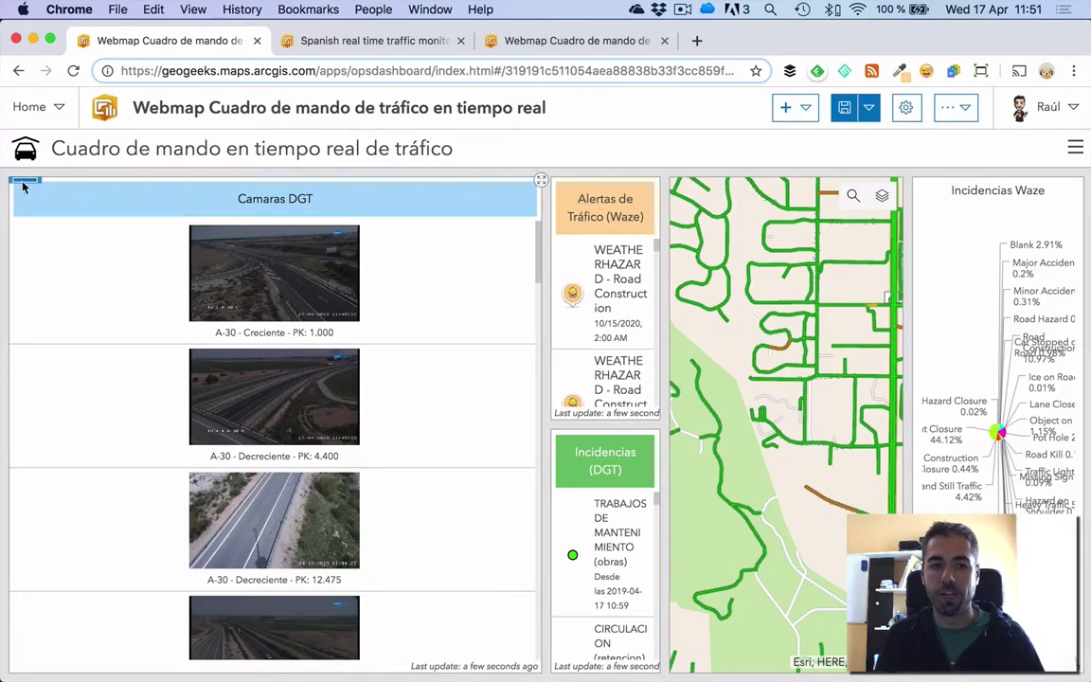
# - Check the target names of the Pan and Flash actions in the Camaras DGT list's configuration
pyautogui.moveTo(23, 187)
pyautogui.click(24, 214)
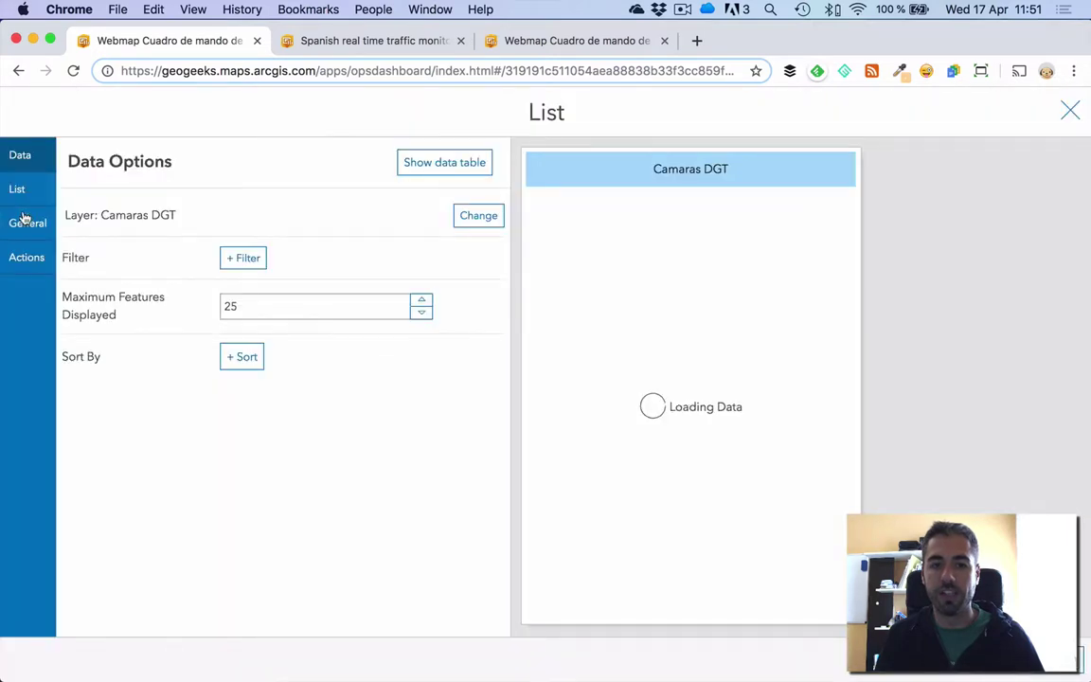
pyautogui.click(29, 257)
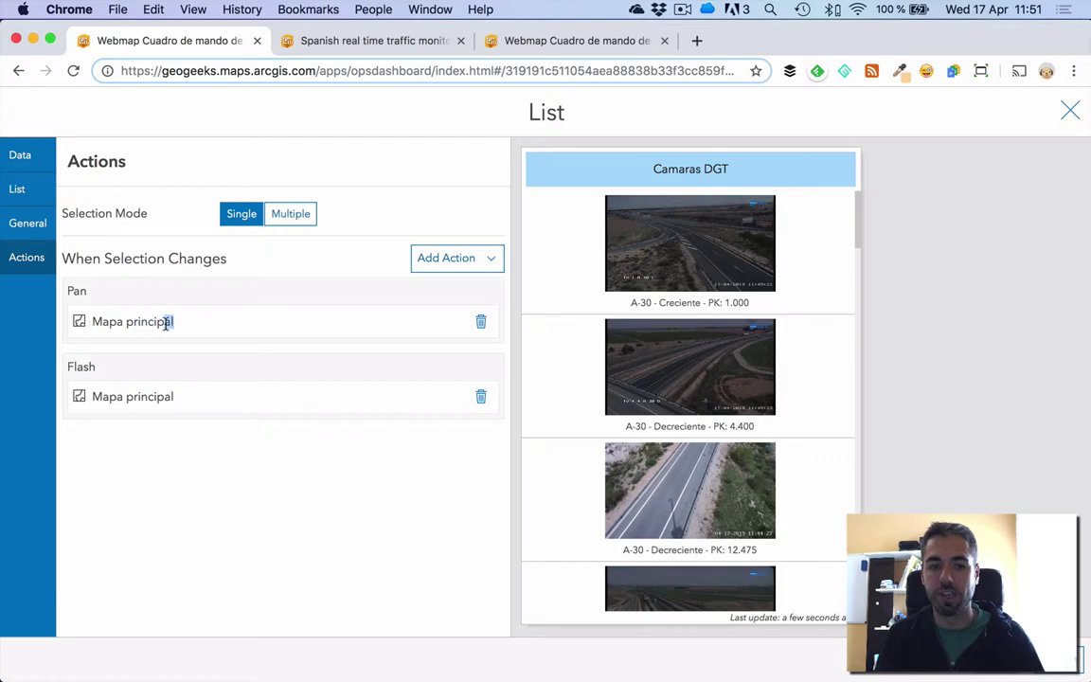
# - Finish the camera list's configuration and place it above the Incidencias Waze chart, making it taller and the column narrower to widen the map
pyautogui.moveTo(174, 321); pyautogui.dragTo(83, 321)
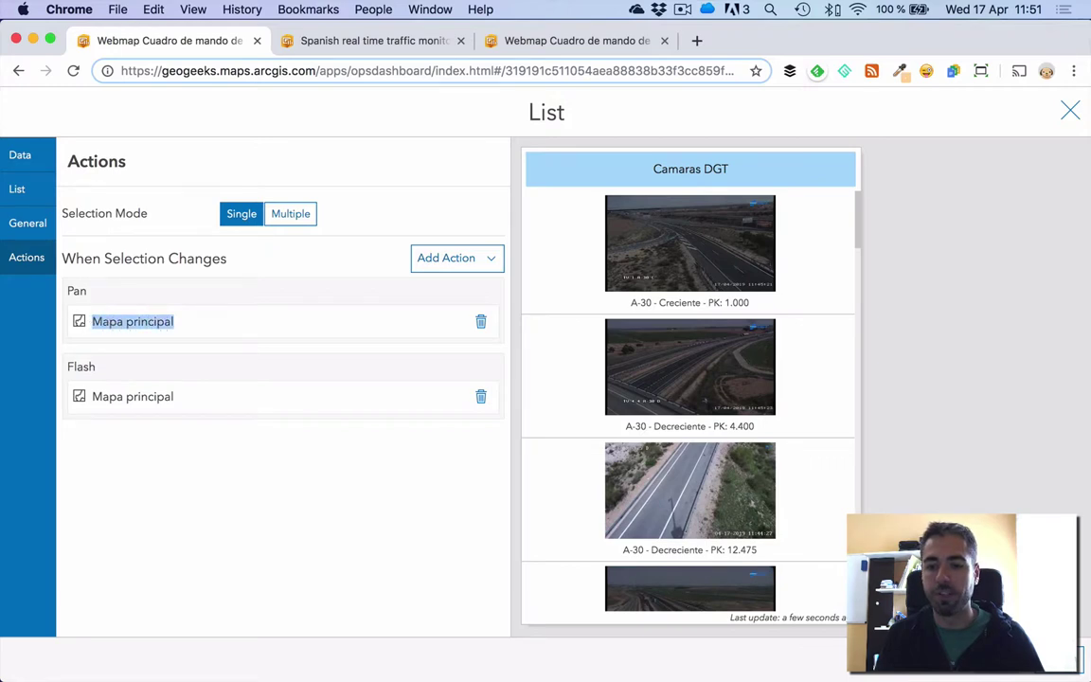
pyautogui.click(1042, 659)
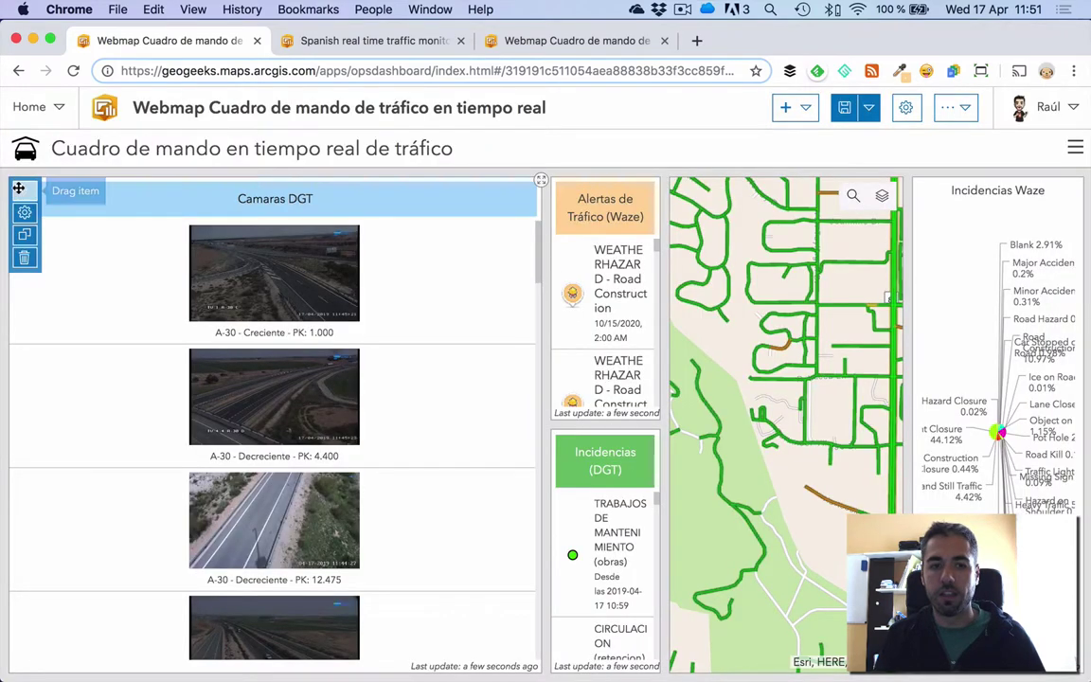
pyautogui.moveTo(18, 189); pyautogui.dragTo(997, 208)
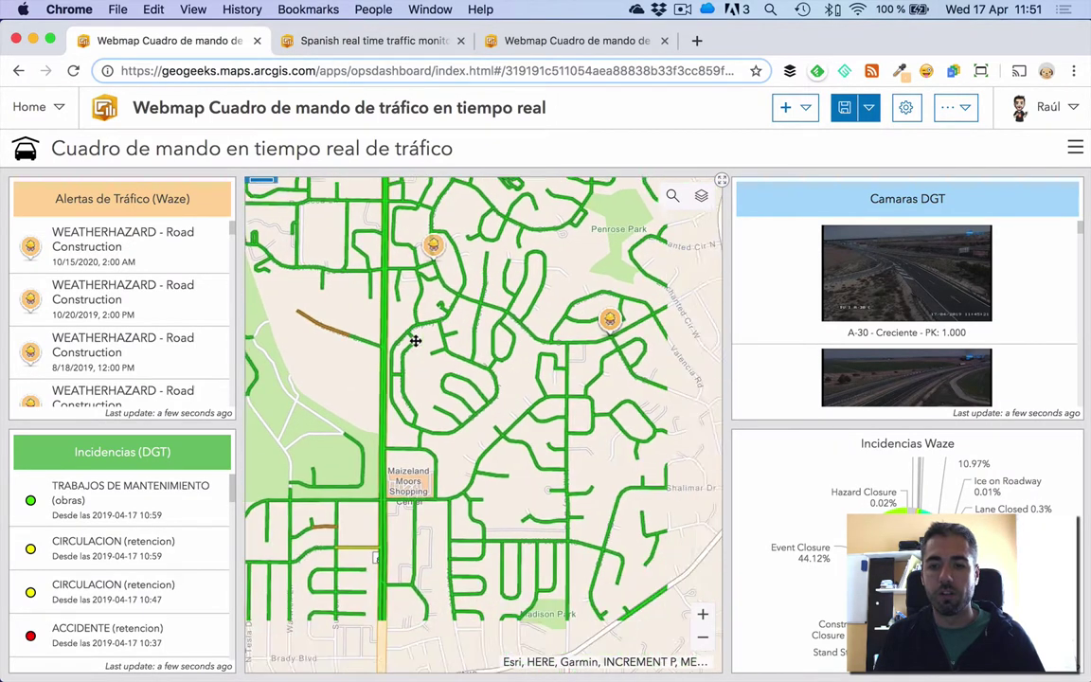
pyautogui.moveTo(886, 413); pyautogui.dragTo(888, 503)
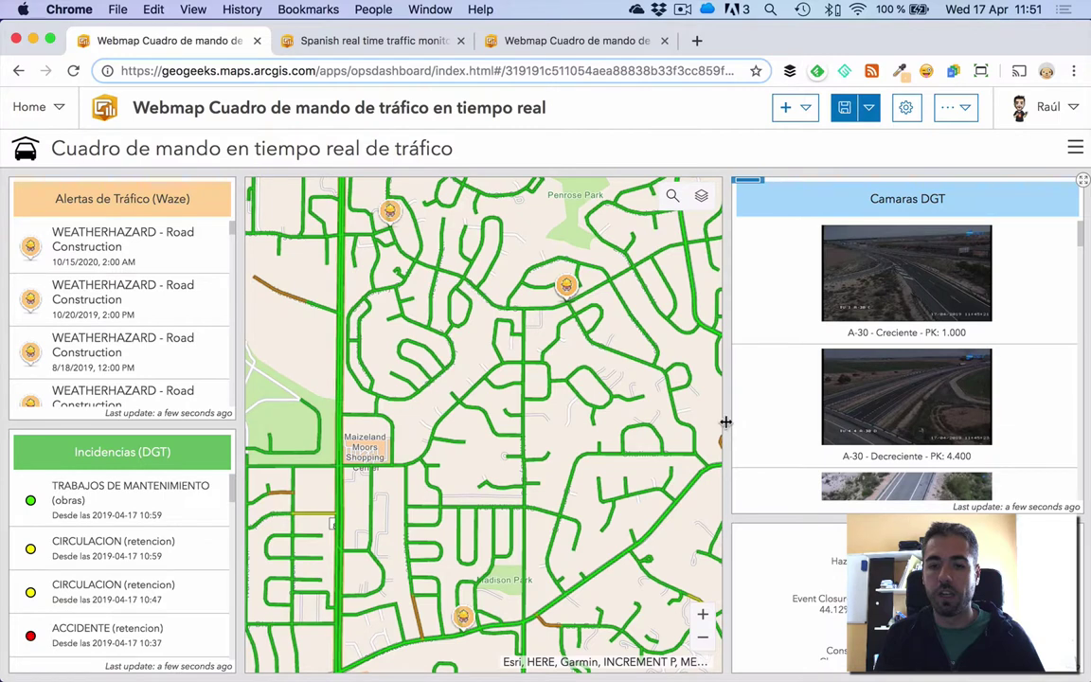
pyautogui.moveTo(733, 421); pyautogui.dragTo(886, 424)
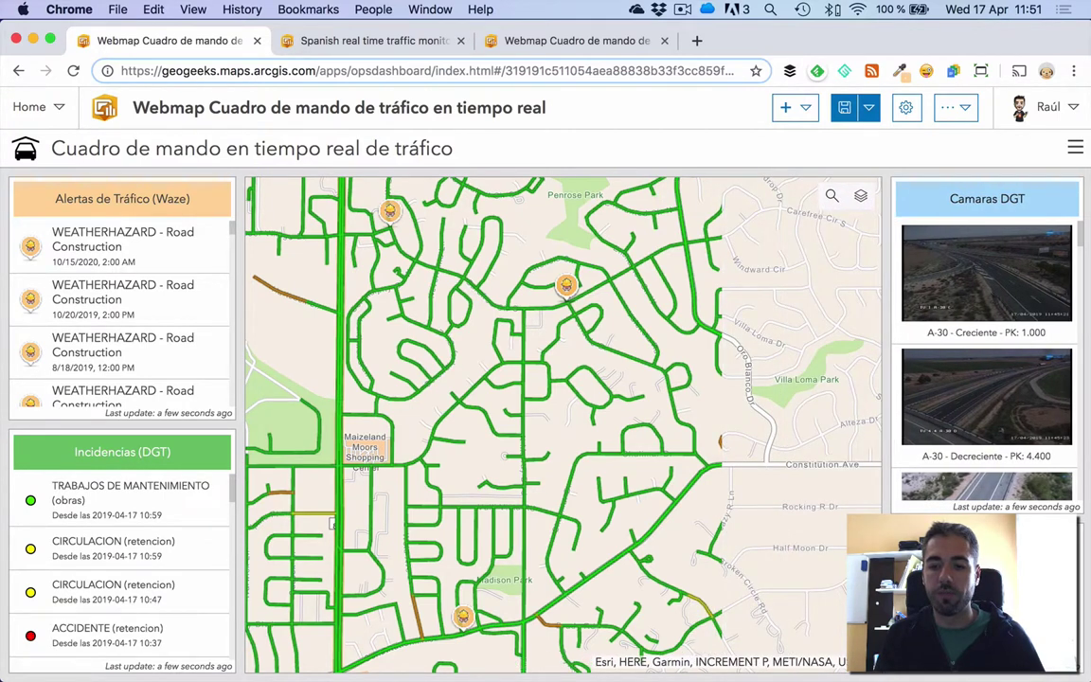
# - Test the Waze list's map link with the Road Construction alert dated 10/20/2019, and close its pop-up
pyautogui.moveTo(619, 384); pyautogui.dragTo(426, 180)
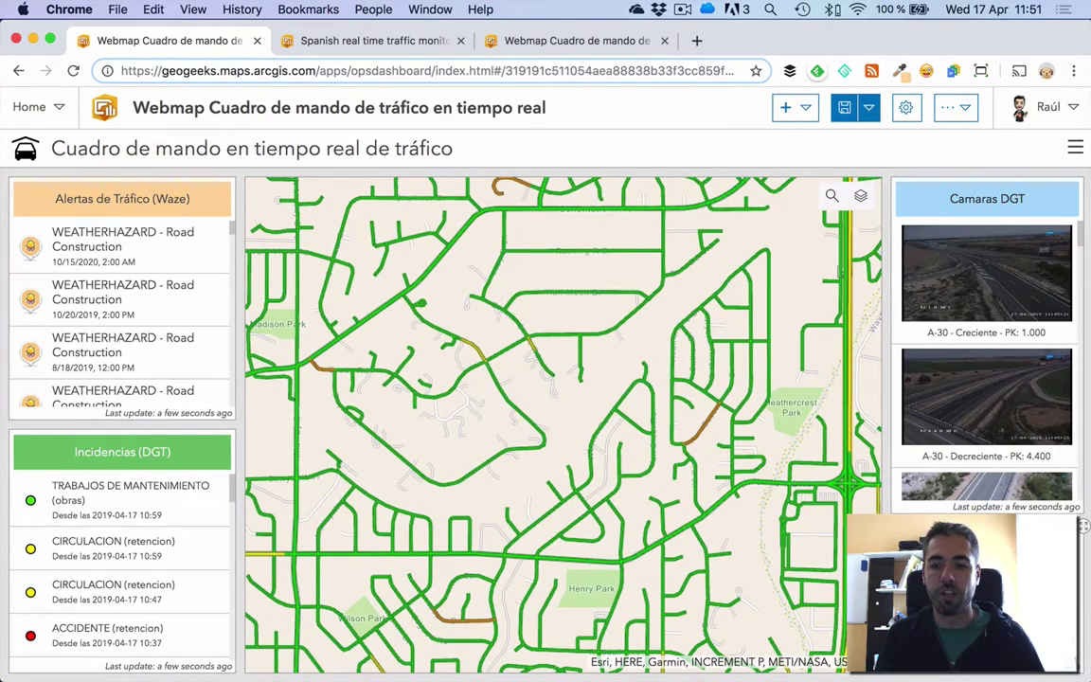
pyautogui.click(93, 289)
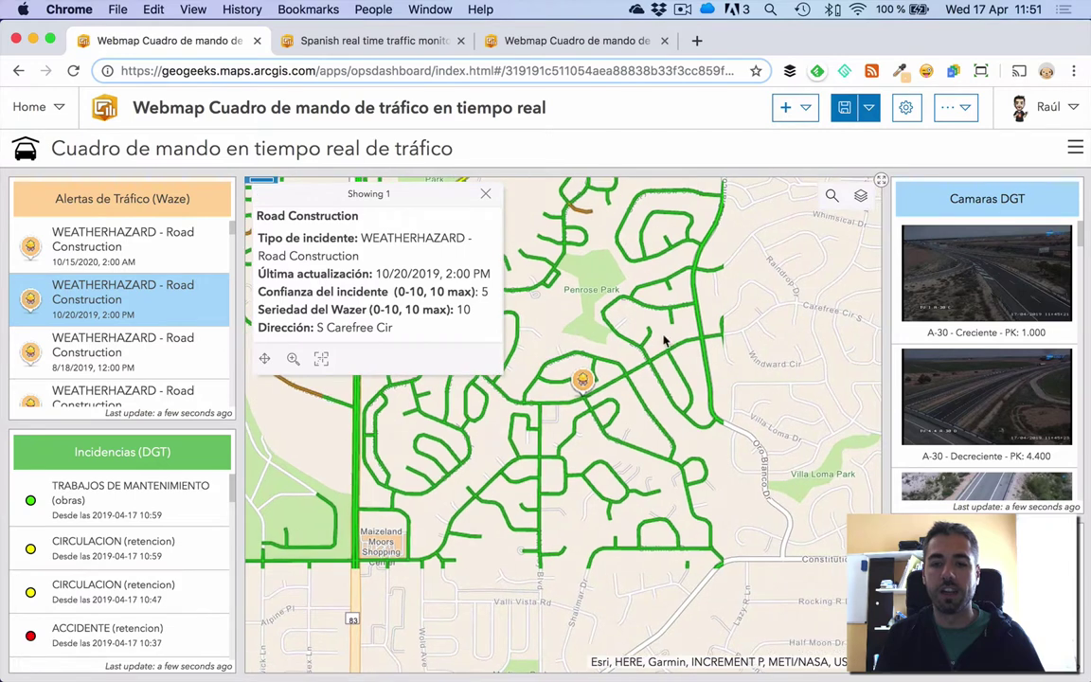
pyautogui.click(90, 285)
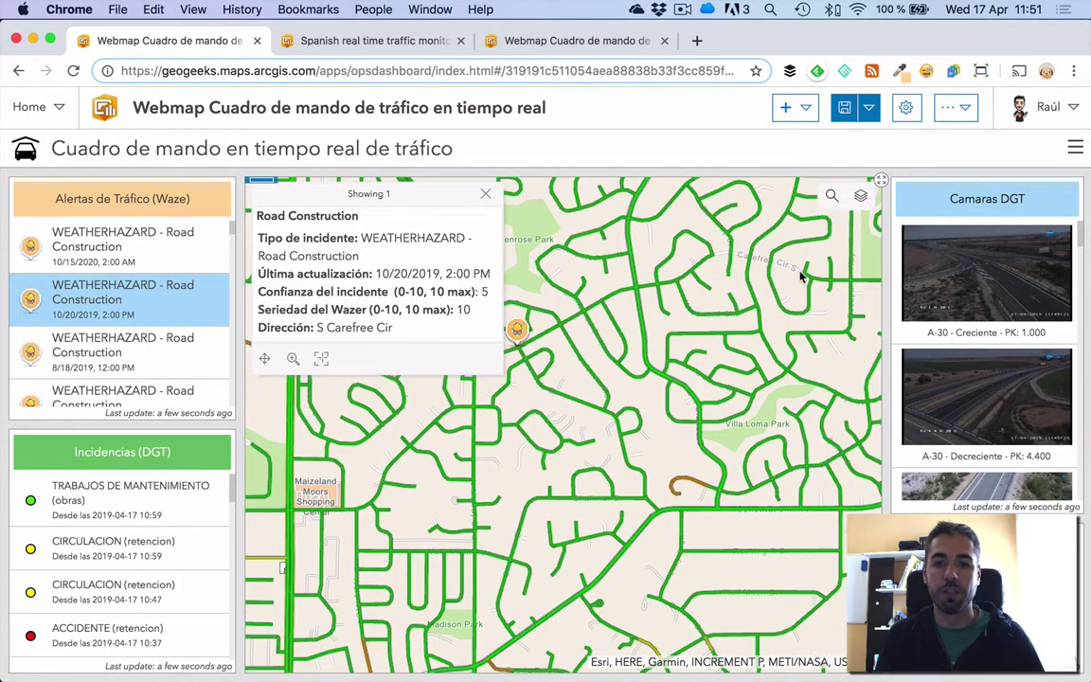
pyautogui.click(485, 193)
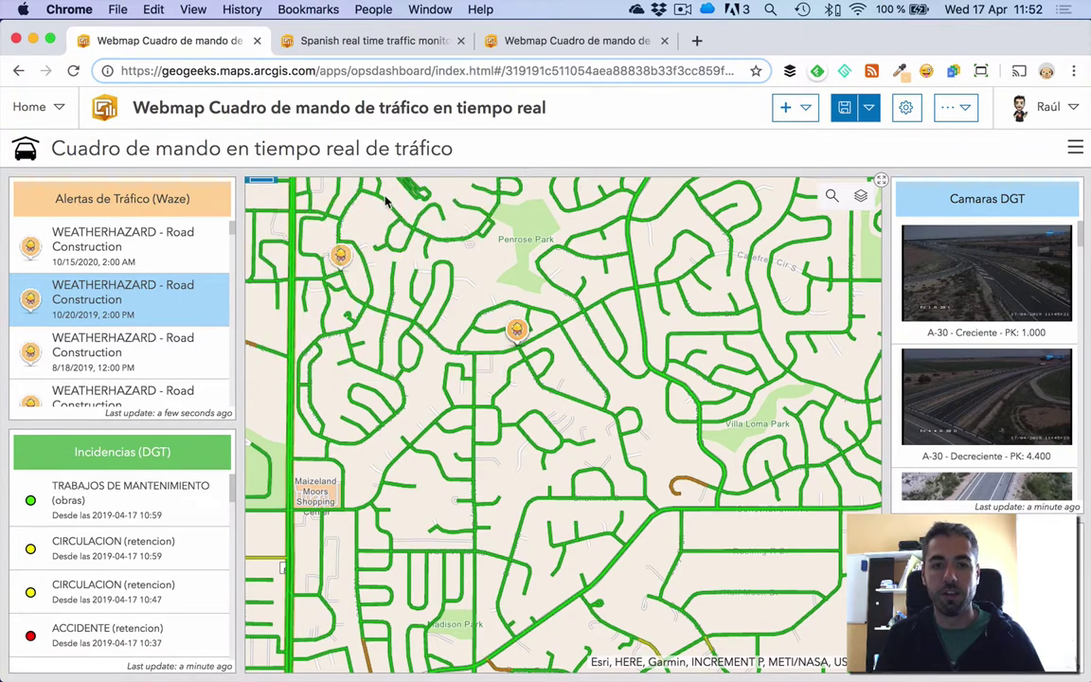
# - Configure the map to filter the Camaras list whenever its extent changes
pyautogui.moveTo(261, 190)
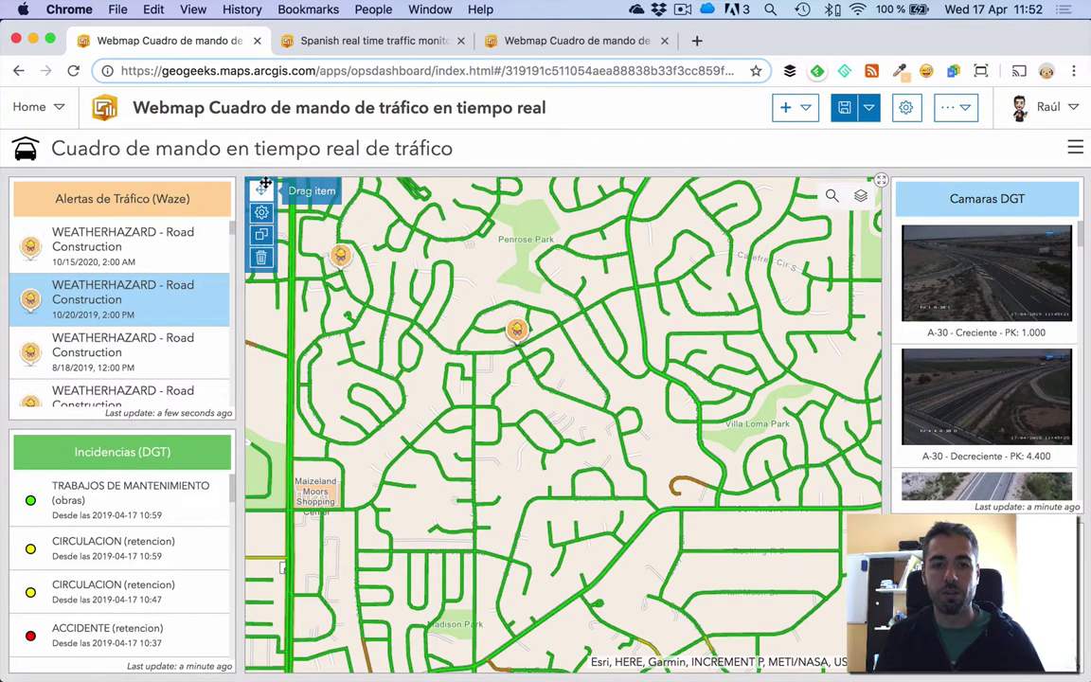
pyautogui.click(261, 213)
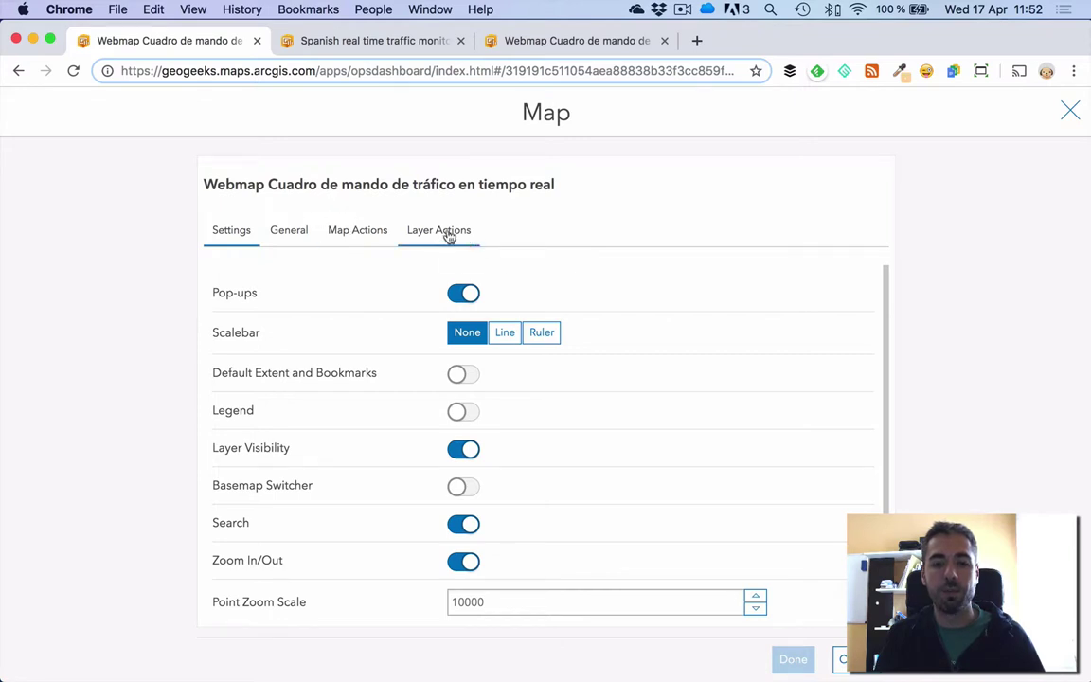
pyautogui.click(376, 236)
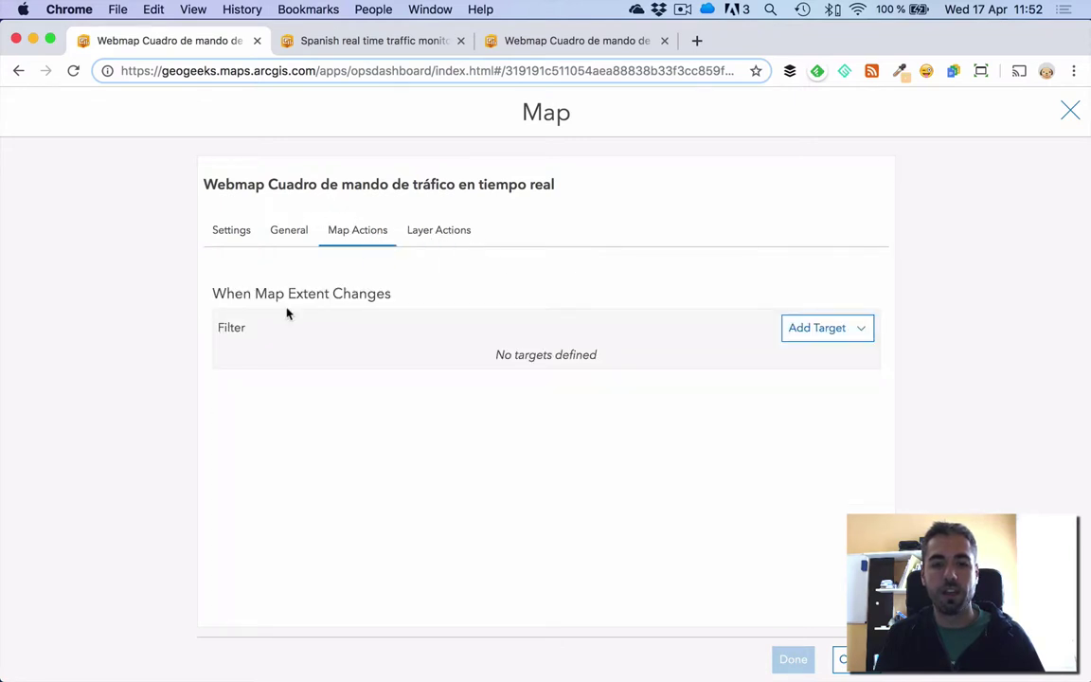
pyautogui.moveTo(211, 293); pyautogui.dragTo(396, 299)
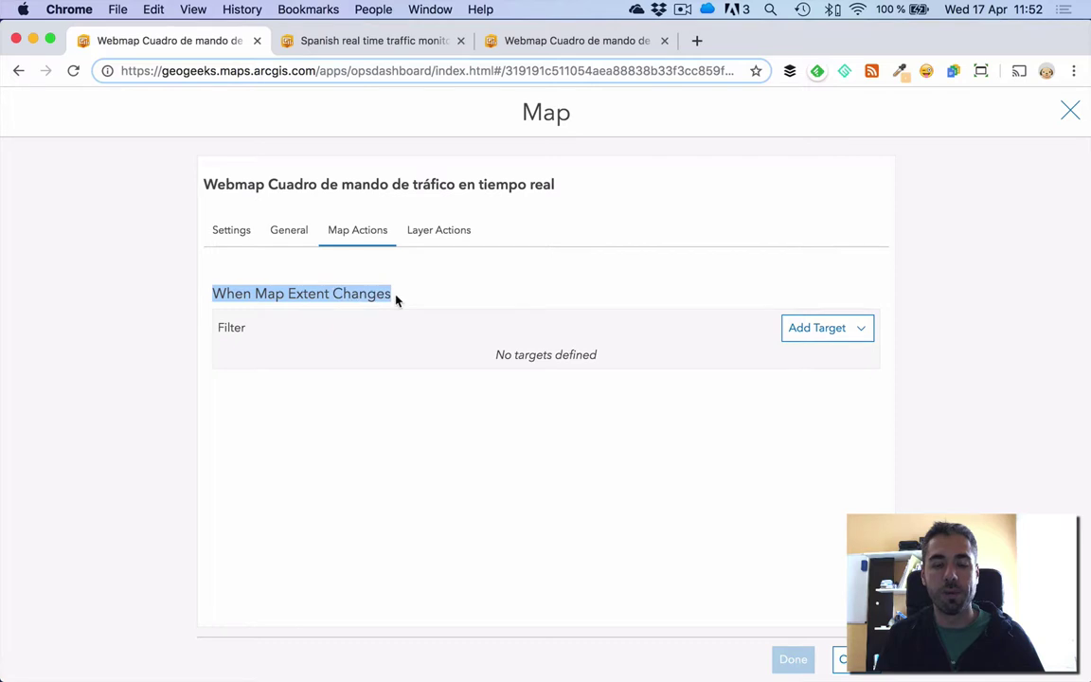
pyautogui.click(852, 328)
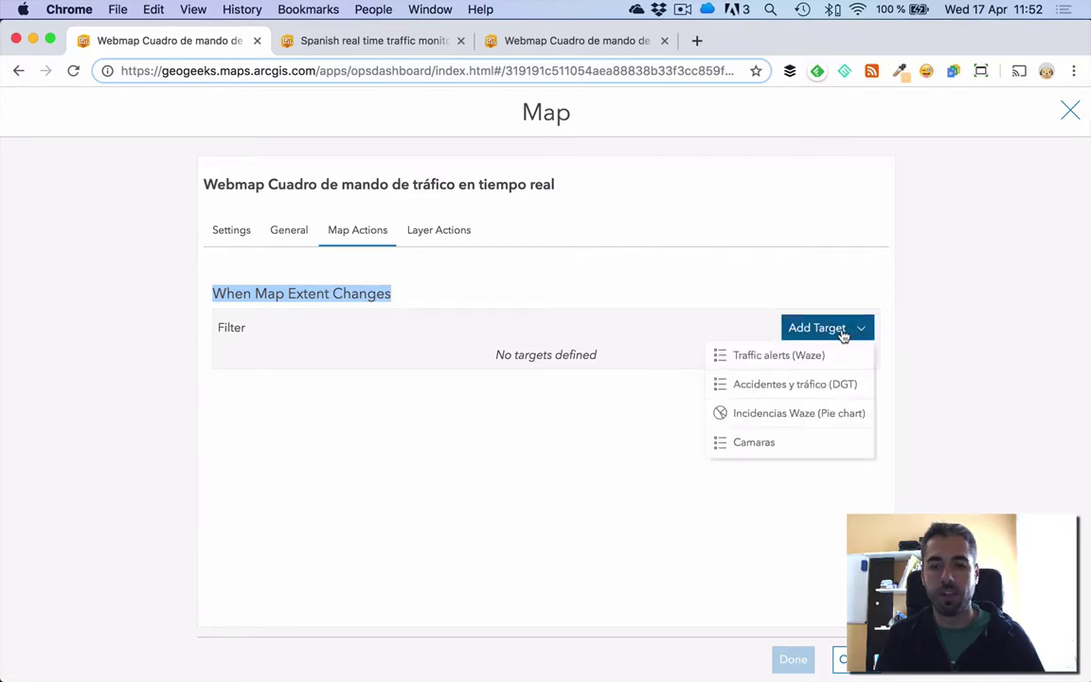
pyautogui.click(820, 442)
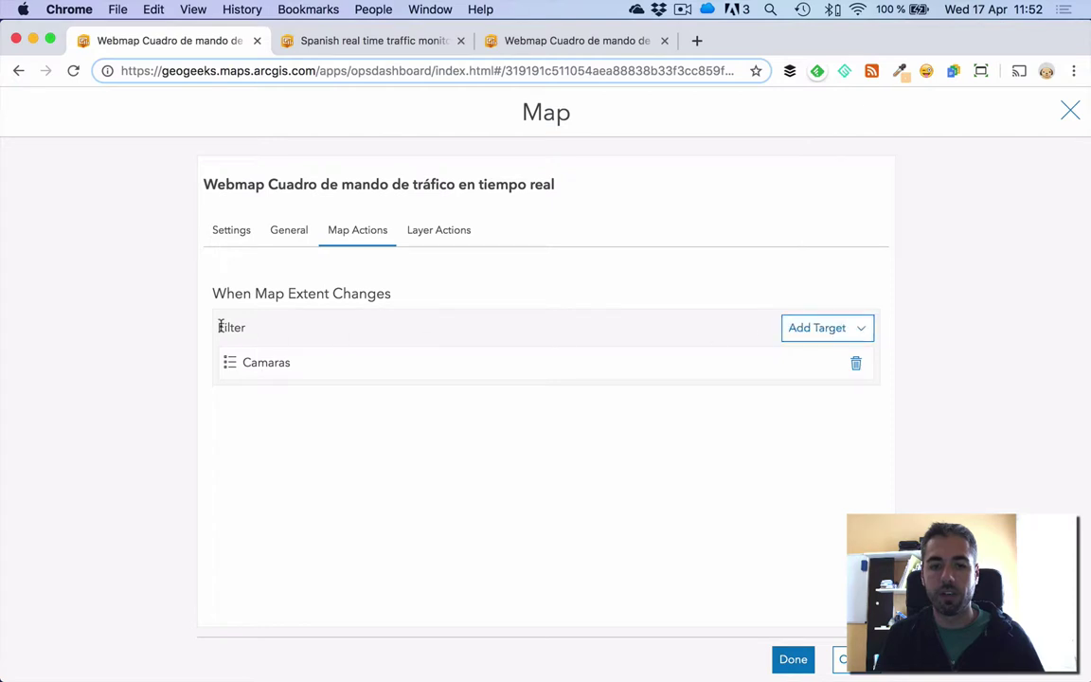
pyautogui.click(793, 660)
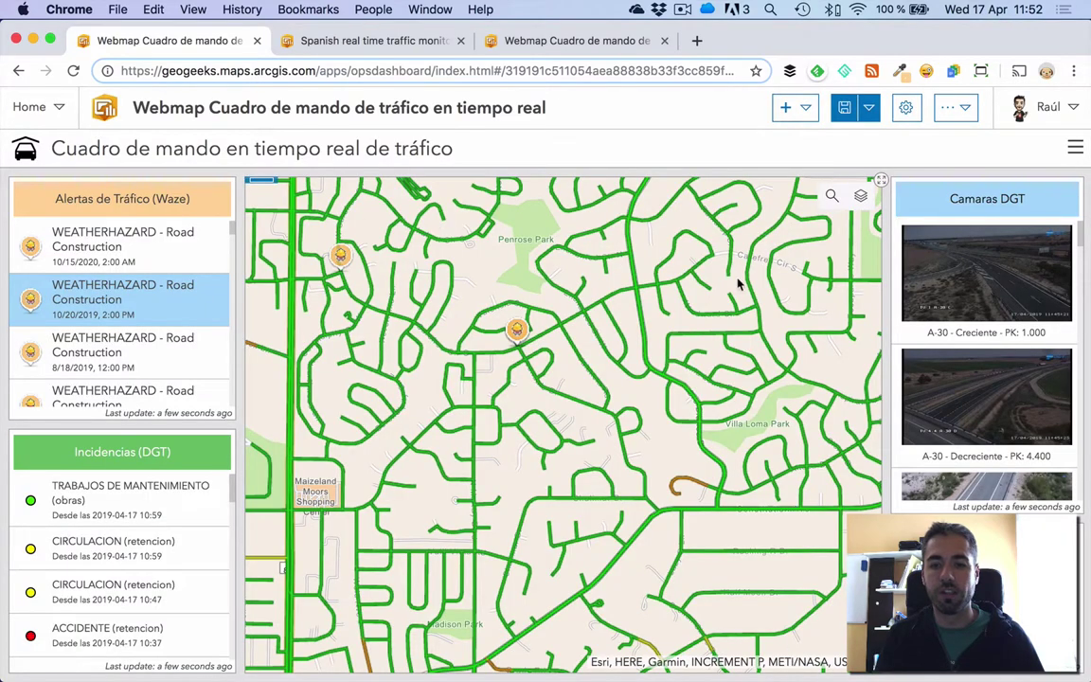
# - Test the camera list's extent filter by widening the map's extent from Colorado Springs to the whole of Colorado
pyautogui.scroll(-3, 549, 426)
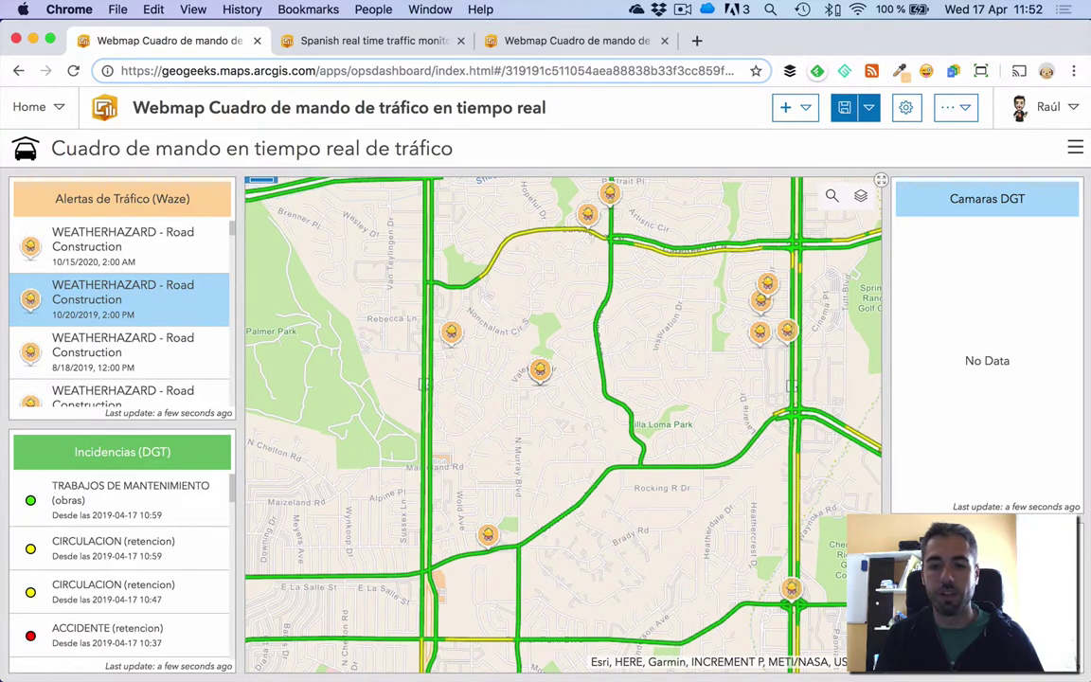
pyautogui.scroll(-3, 549, 425)
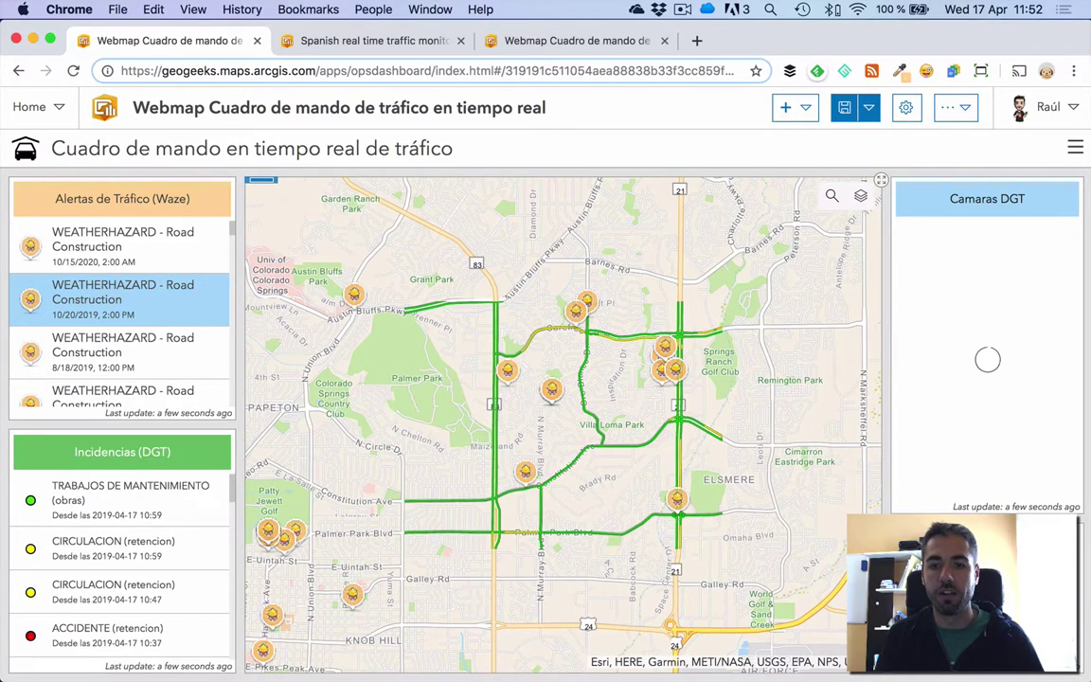
pyautogui.scroll(-3, 570, 427)
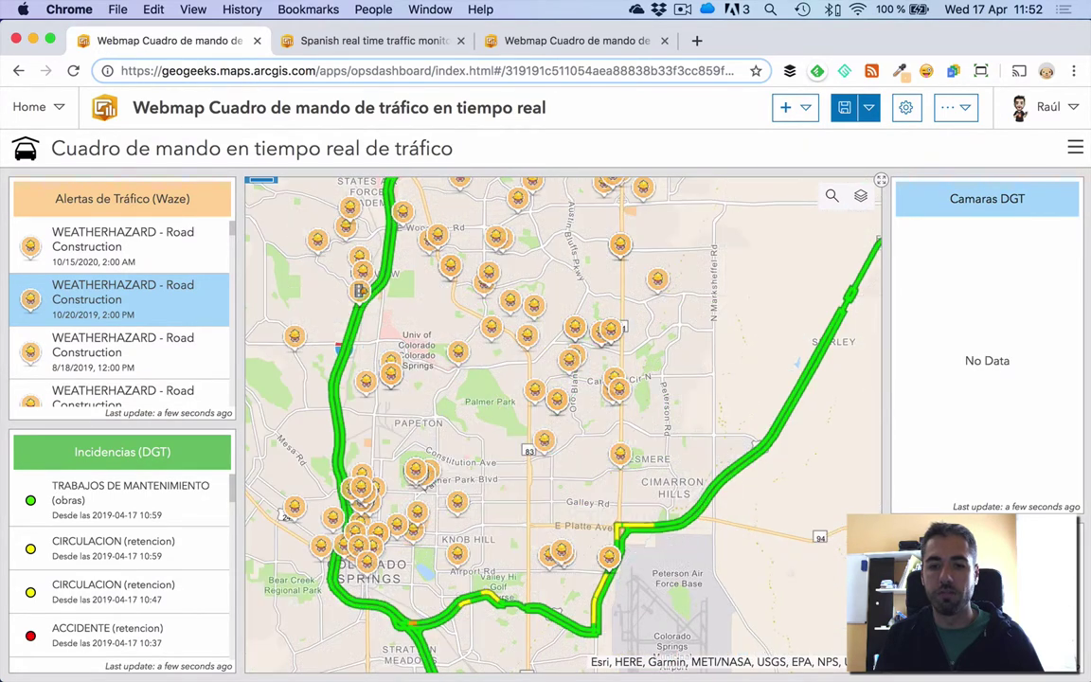
pyautogui.scroll(-5, 540, 417)
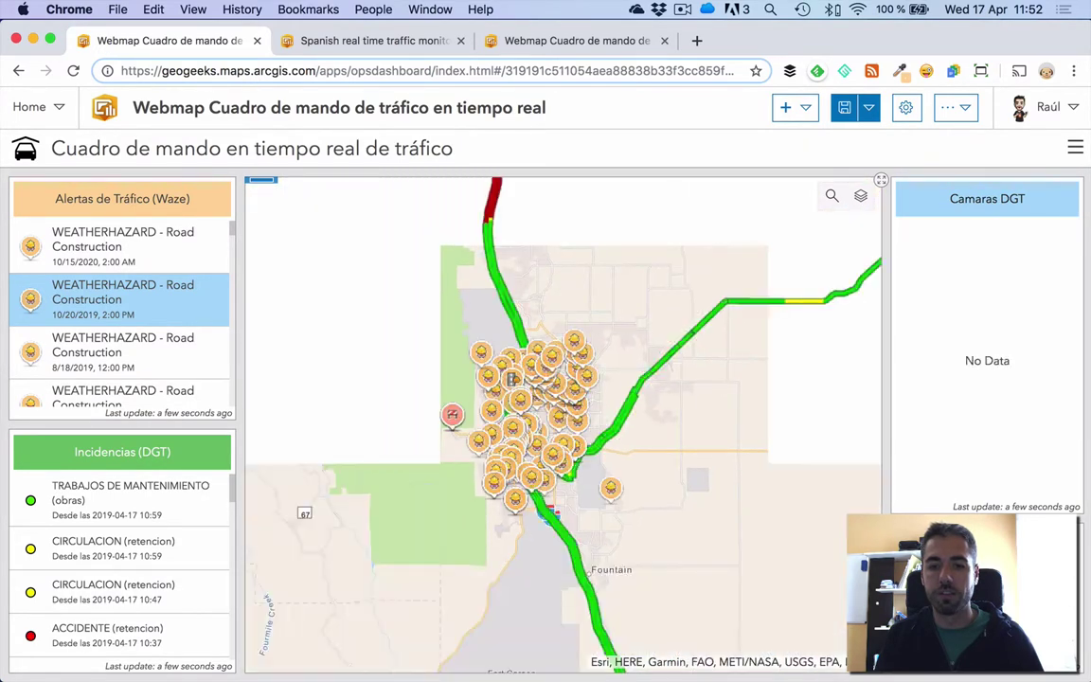
pyautogui.scroll(-5, 549, 416)
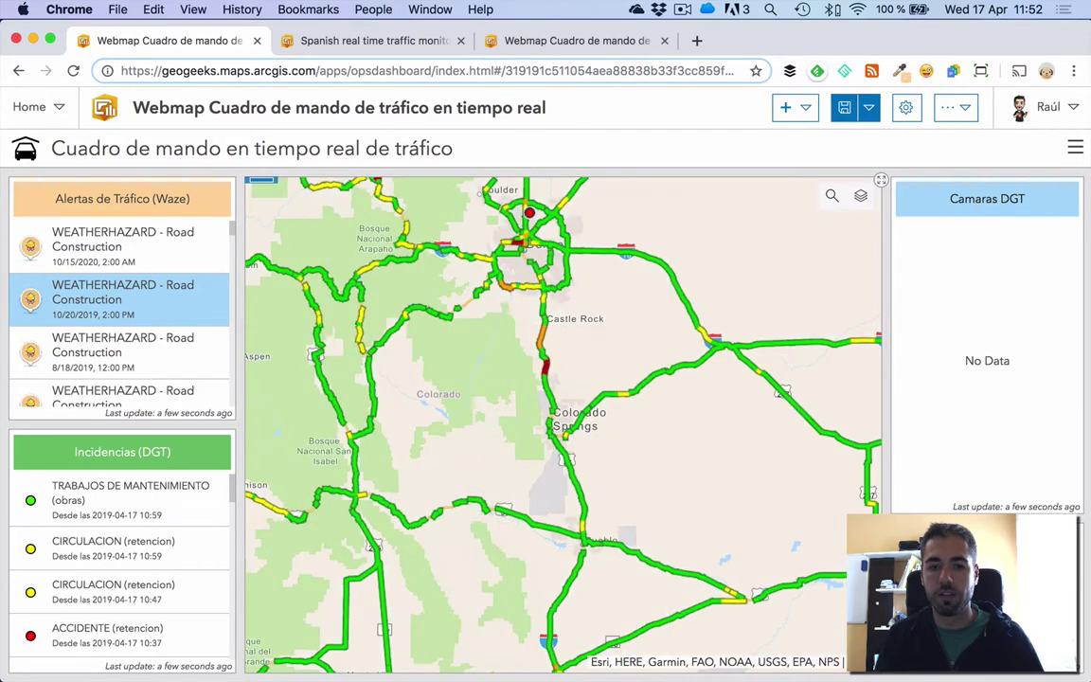
pyautogui.scroll(-3, 568, 416)
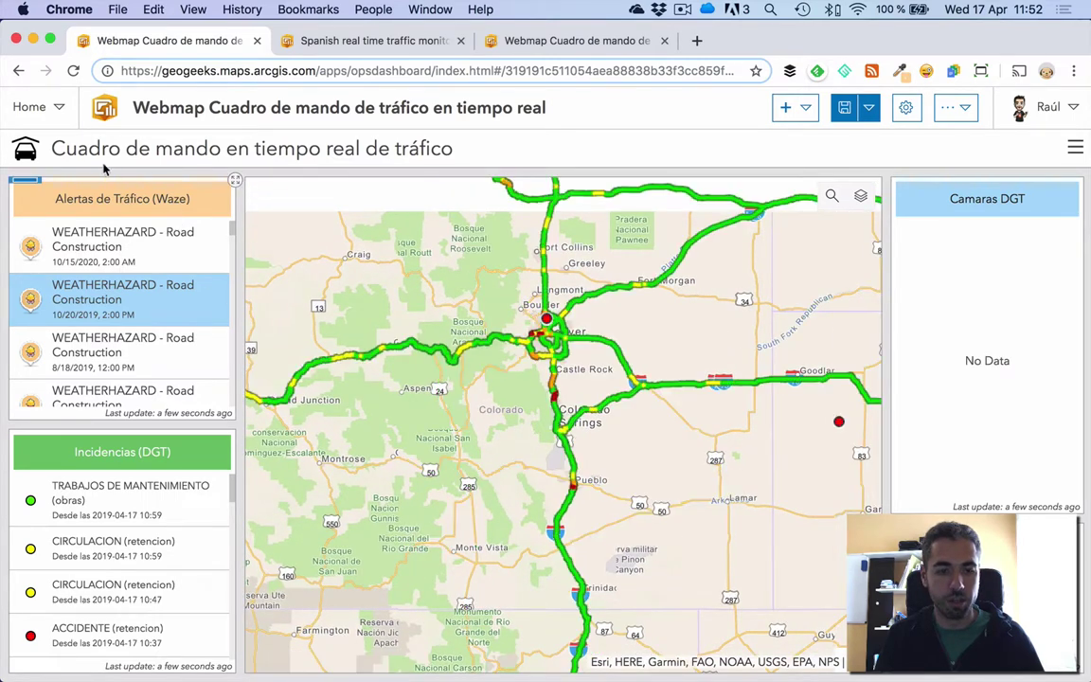
# - Filter the Alertas de Tráfico (Waze) list to incidents whose Country Code equals SP
pyautogui.moveTo(30, 216)
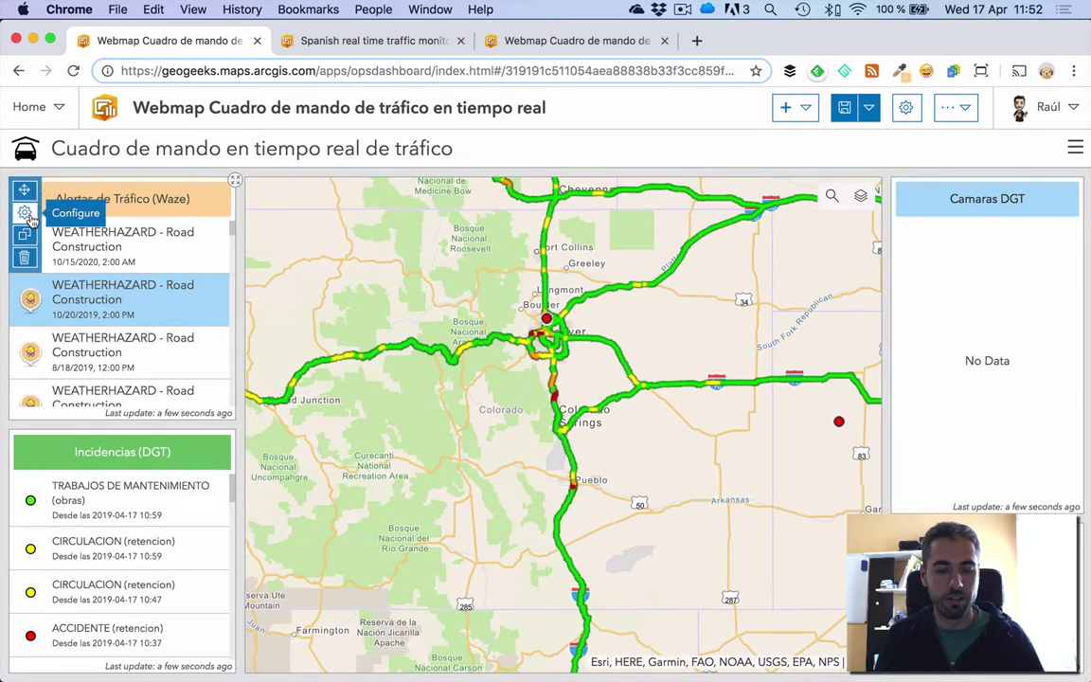
pyautogui.click(26, 213)
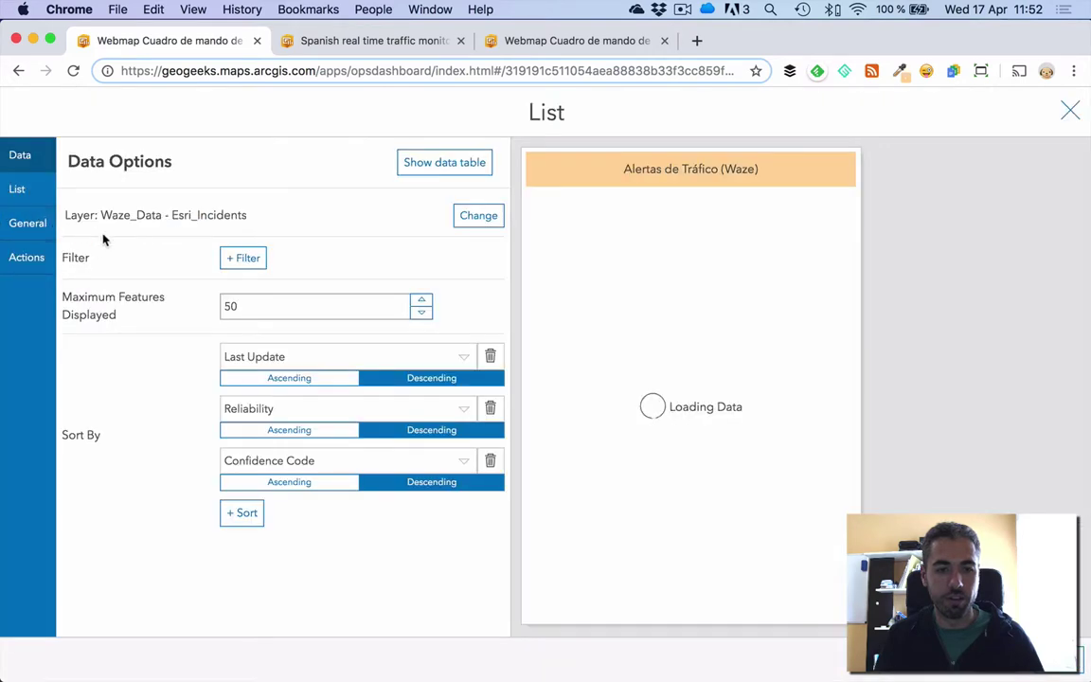
pyautogui.click(243, 258)
pyautogui.click(231, 292)
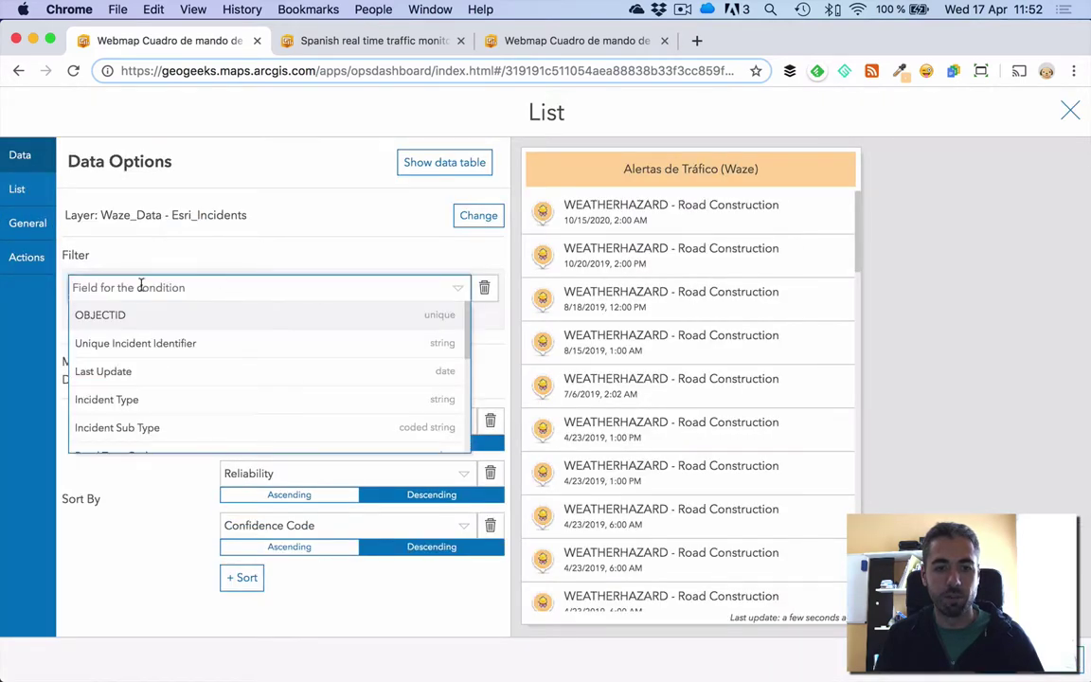
pyautogui.scroll(-3, 163, 356)
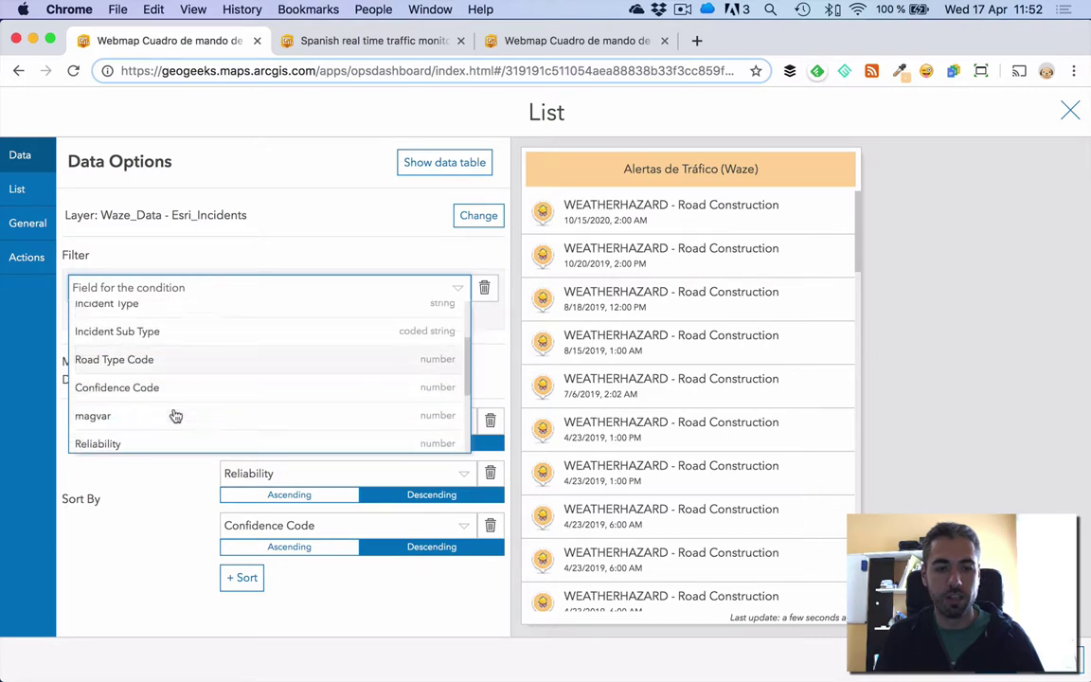
pyautogui.scroll(-2, 175, 364)
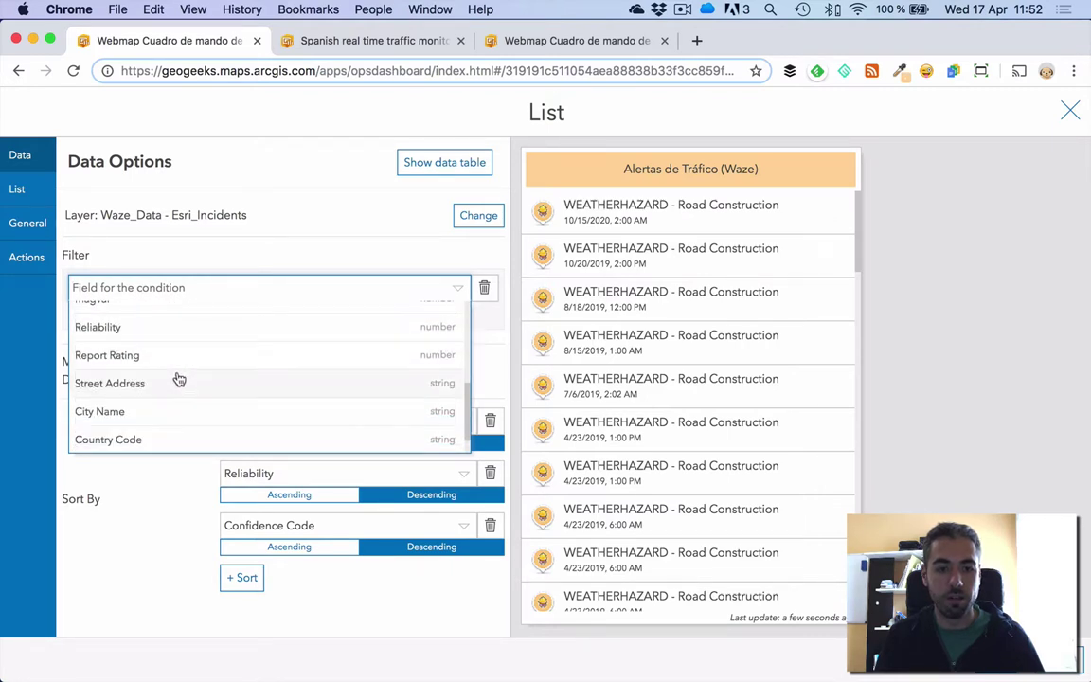
pyautogui.click(179, 439)
pyautogui.click(123, 383)
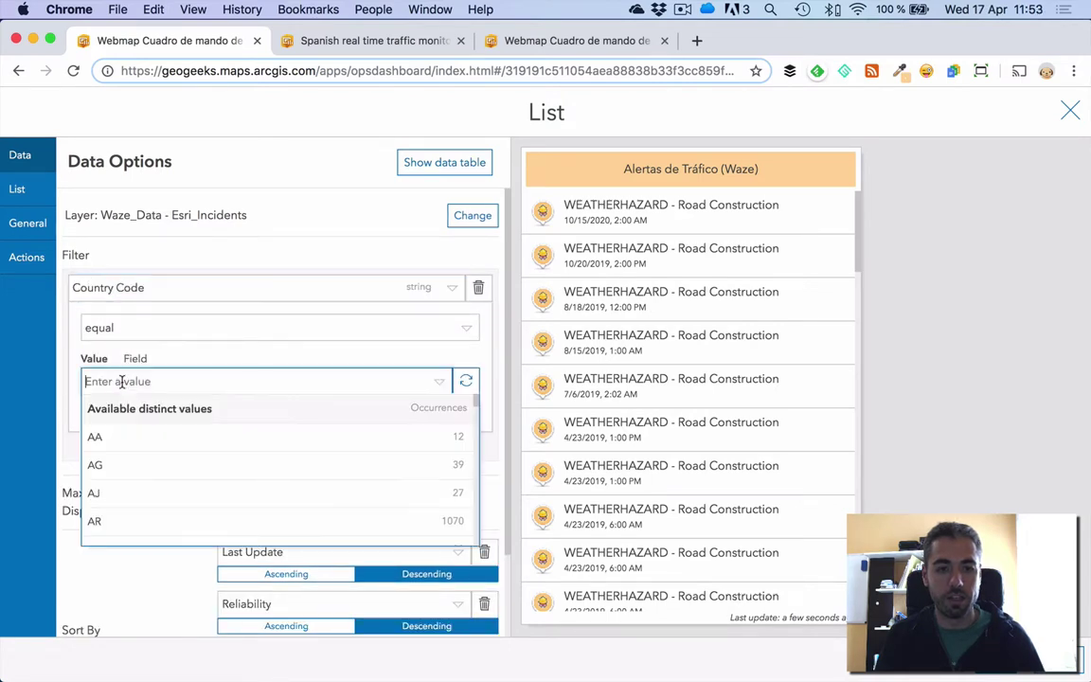
pyautogui.write('SP')
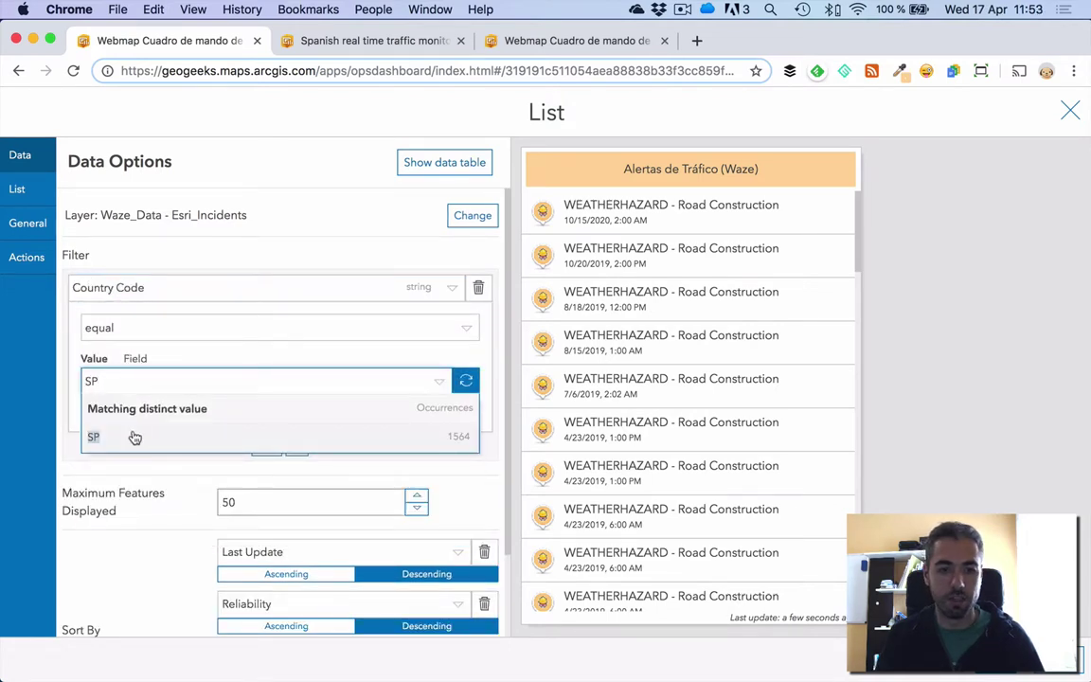
pyautogui.click(134, 436)
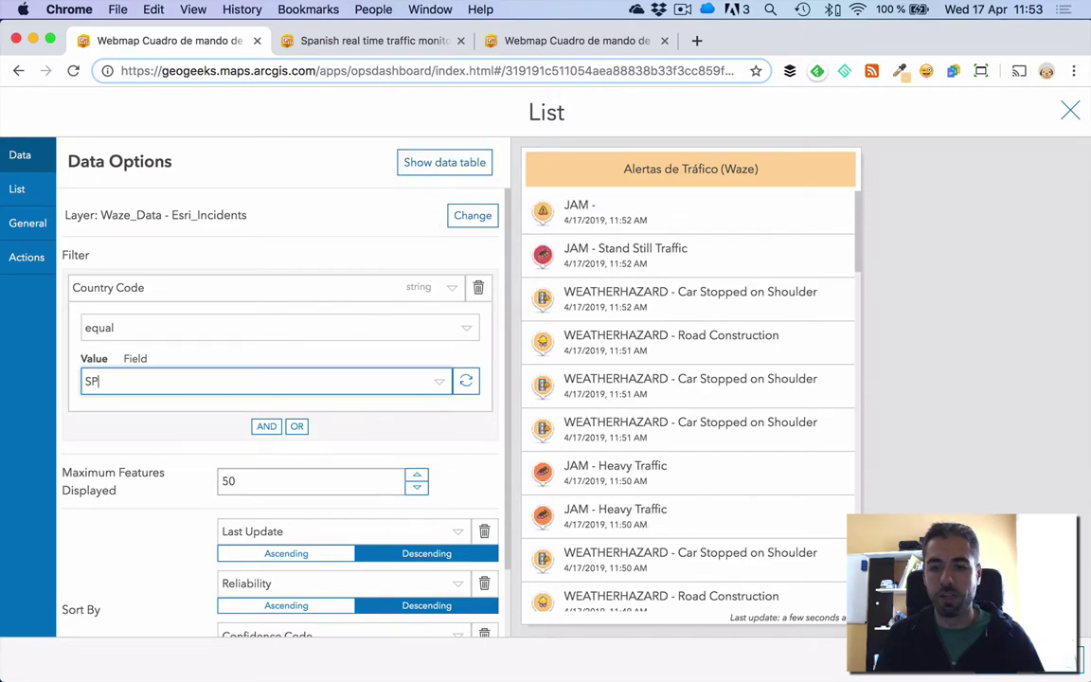
pyautogui.press('Escape')
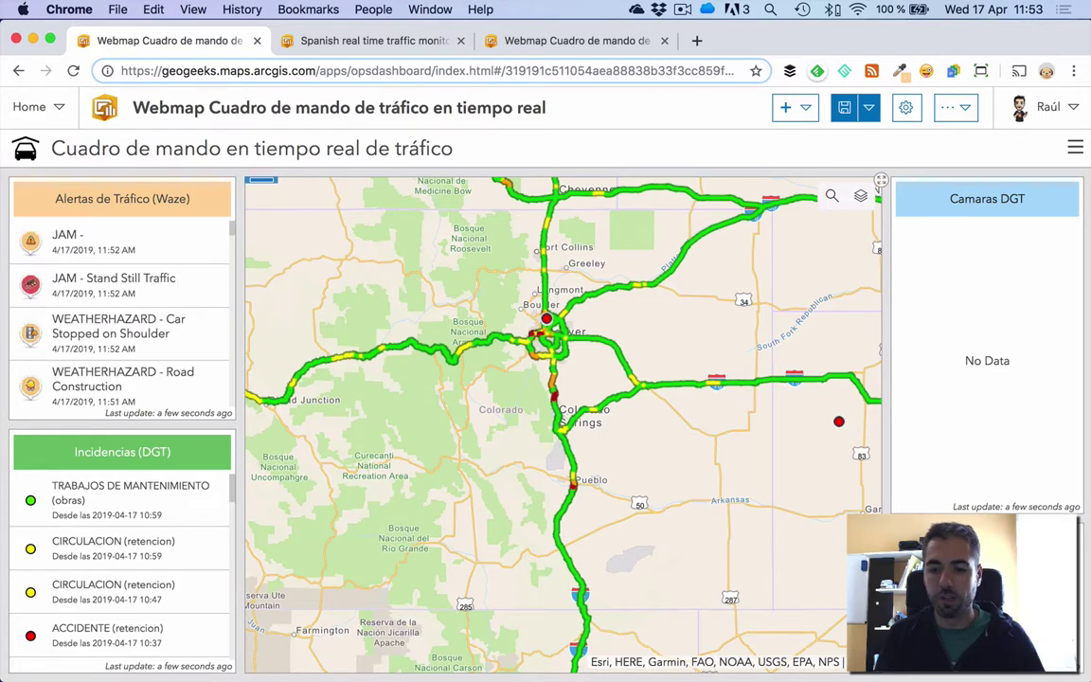
# - Bring Spain into the map's extent and check the incidents and the extent-filtered camera list there
pyautogui.scroll(-5, 563, 424)
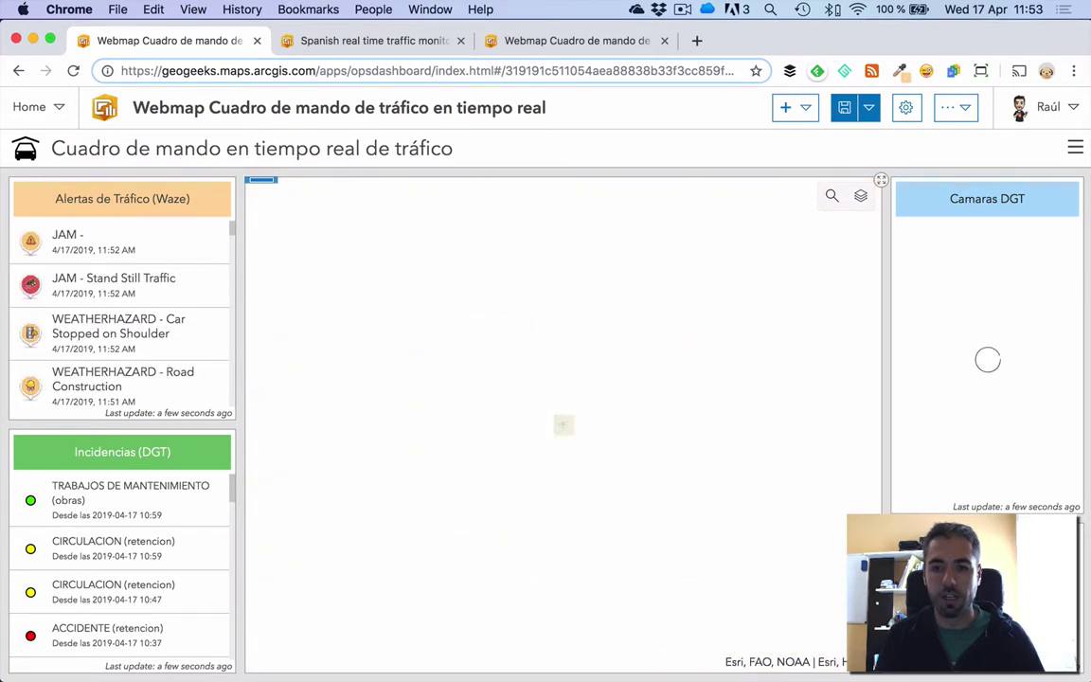
pyautogui.moveTo(666, 390); pyautogui.dragTo(710, 445)
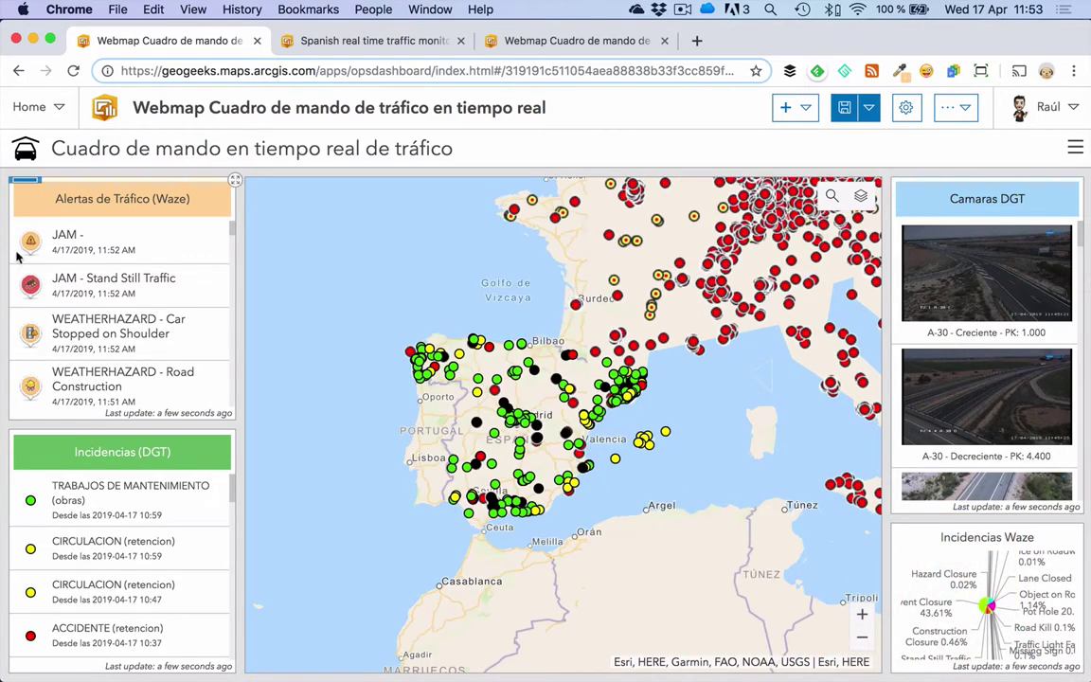
pyautogui.moveTo(447, 381); pyautogui.dragTo(628, 504)
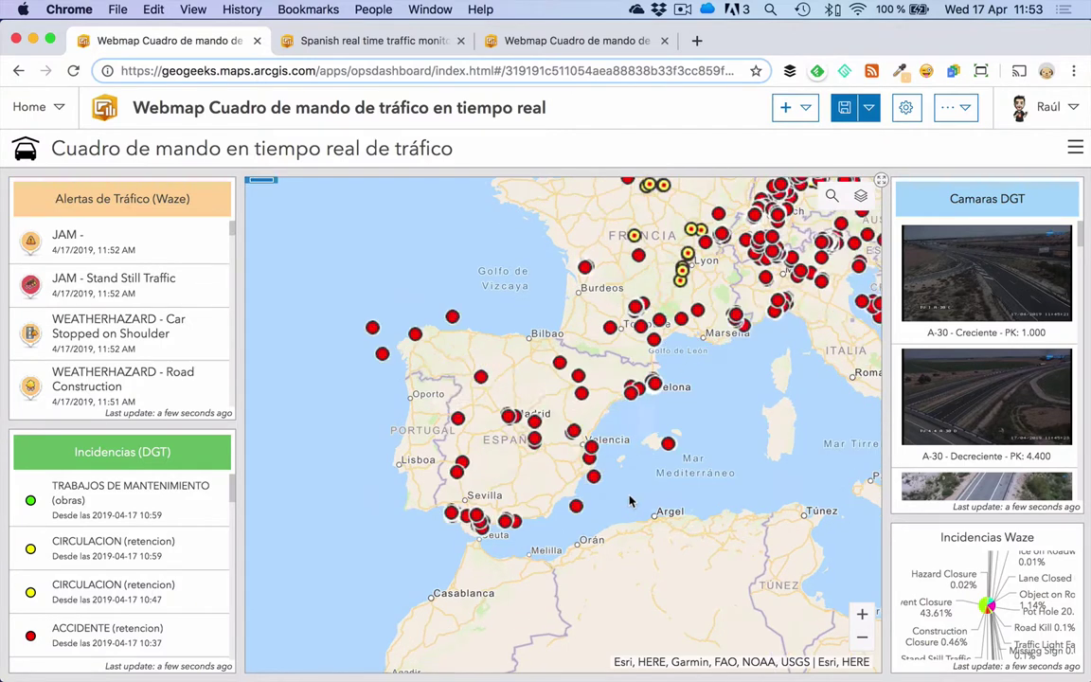
pyautogui.scroll(-2, 518, 405)
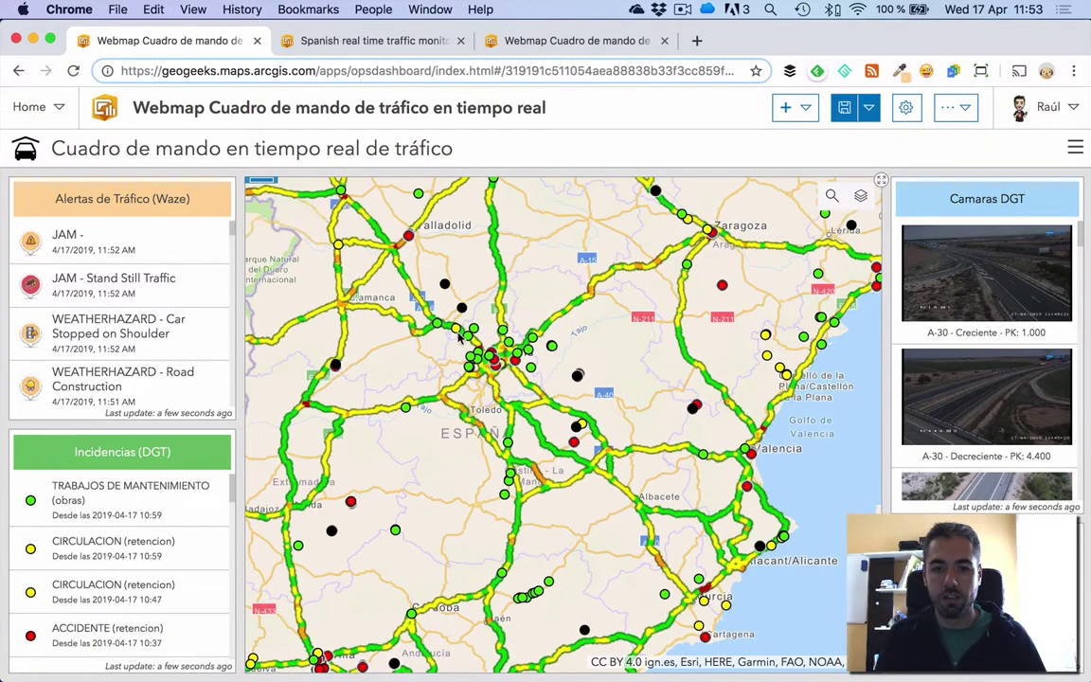
# - Check the extent-filtered camera list northwest of Madrid by locating the M-50 PK 79.800 and PK 82.000 cameras and viewing the first one's pop-up
pyautogui.moveTo(460, 335); pyautogui.dragTo(503, 377)
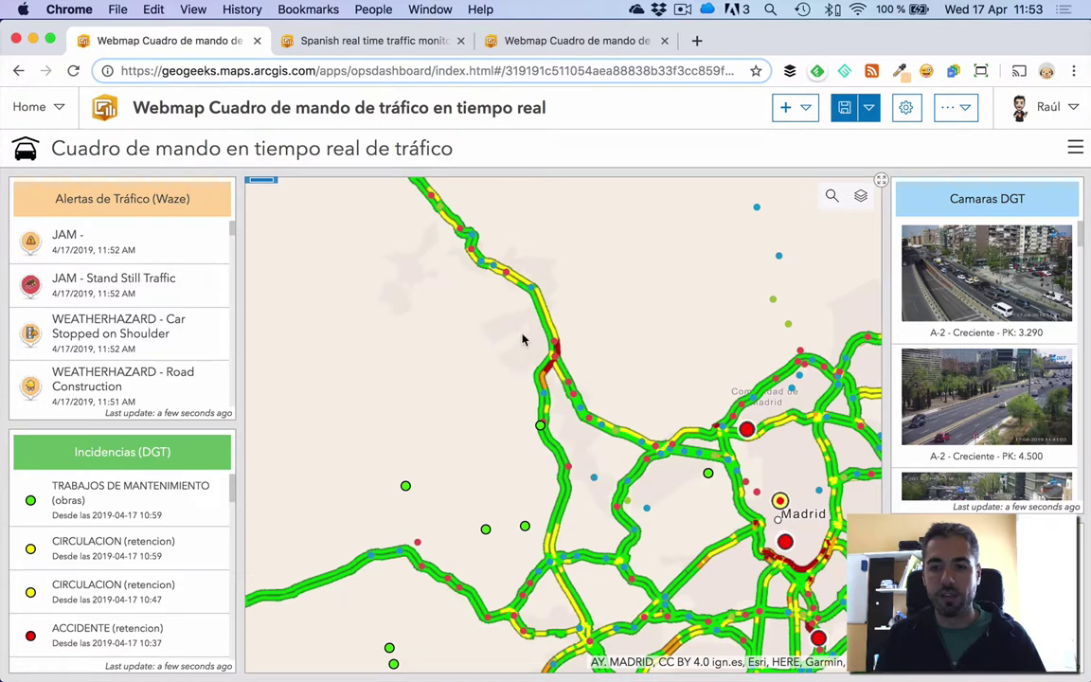
pyautogui.moveTo(520, 338); pyautogui.dragTo(643, 450)
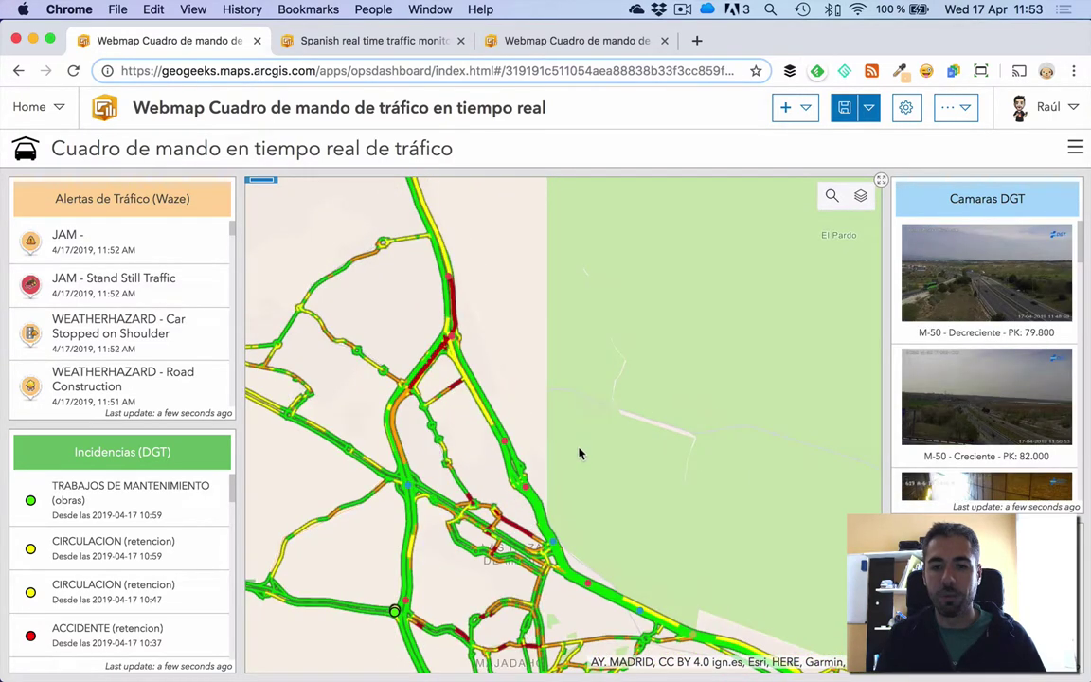
pyautogui.scroll(-2, 503, 467)
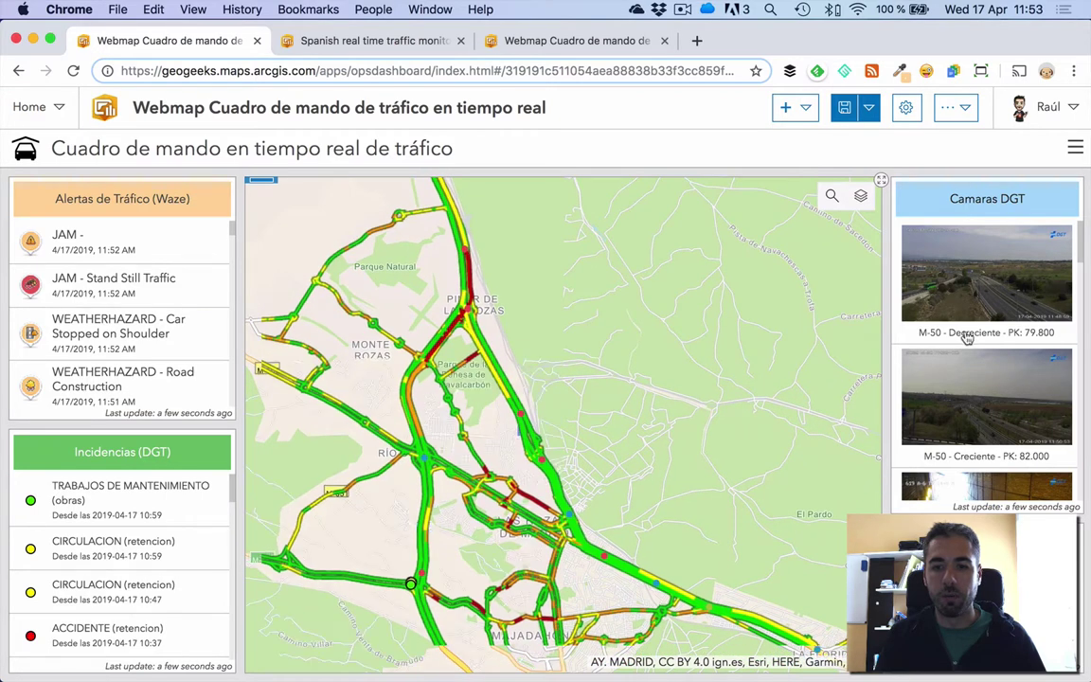
pyautogui.click(1006, 275)
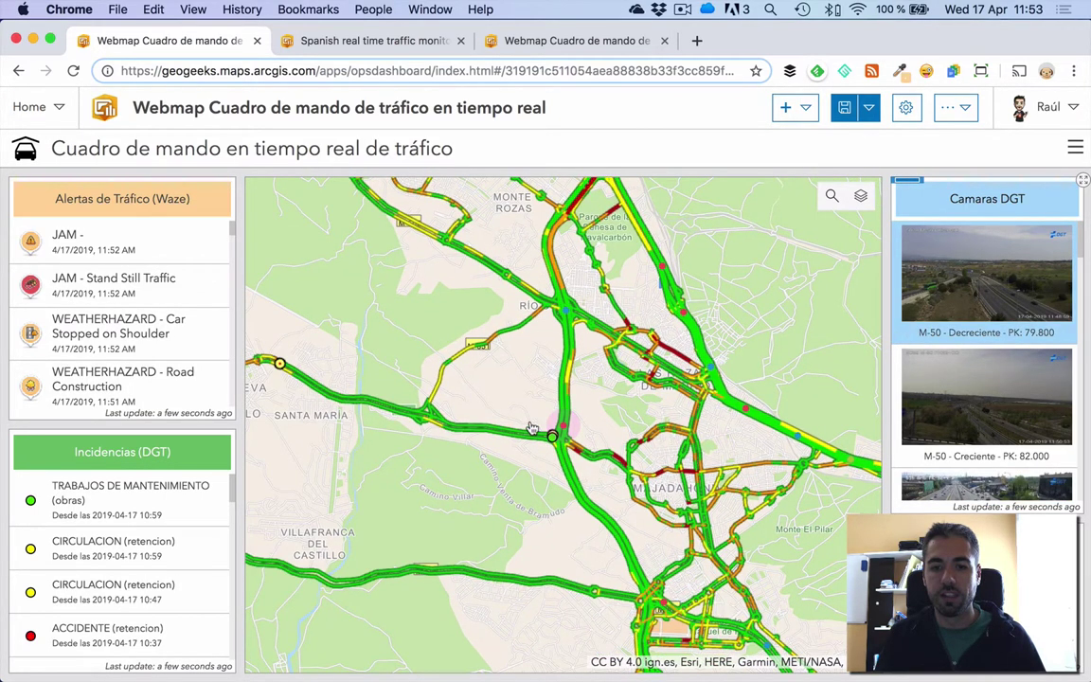
pyautogui.click(563, 429)
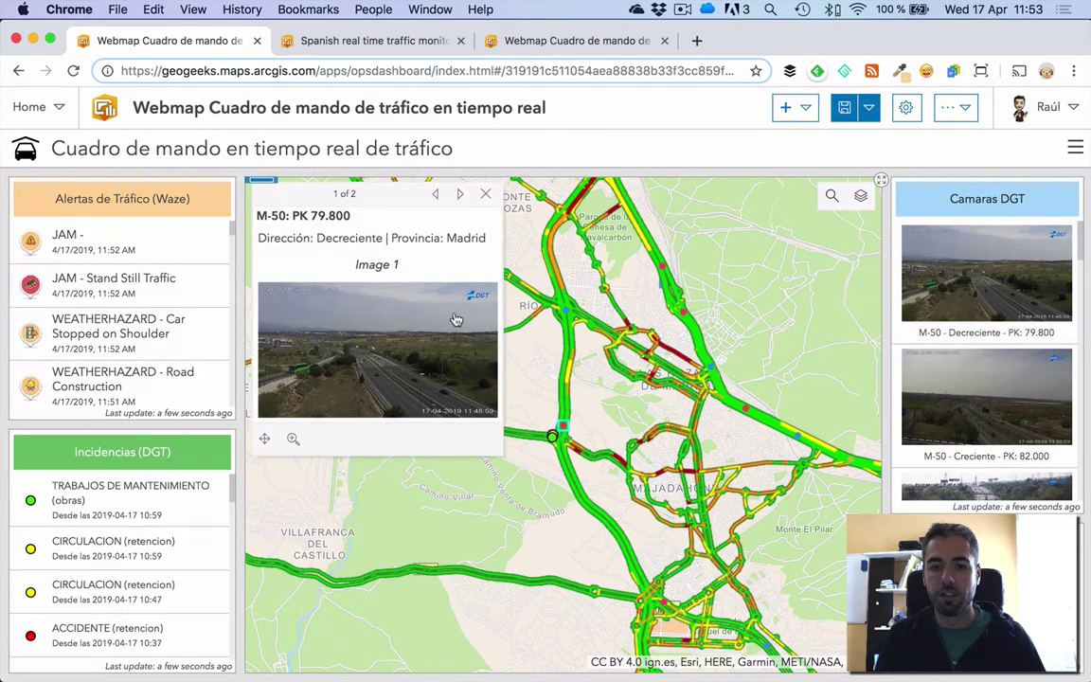
pyautogui.click(985, 396)
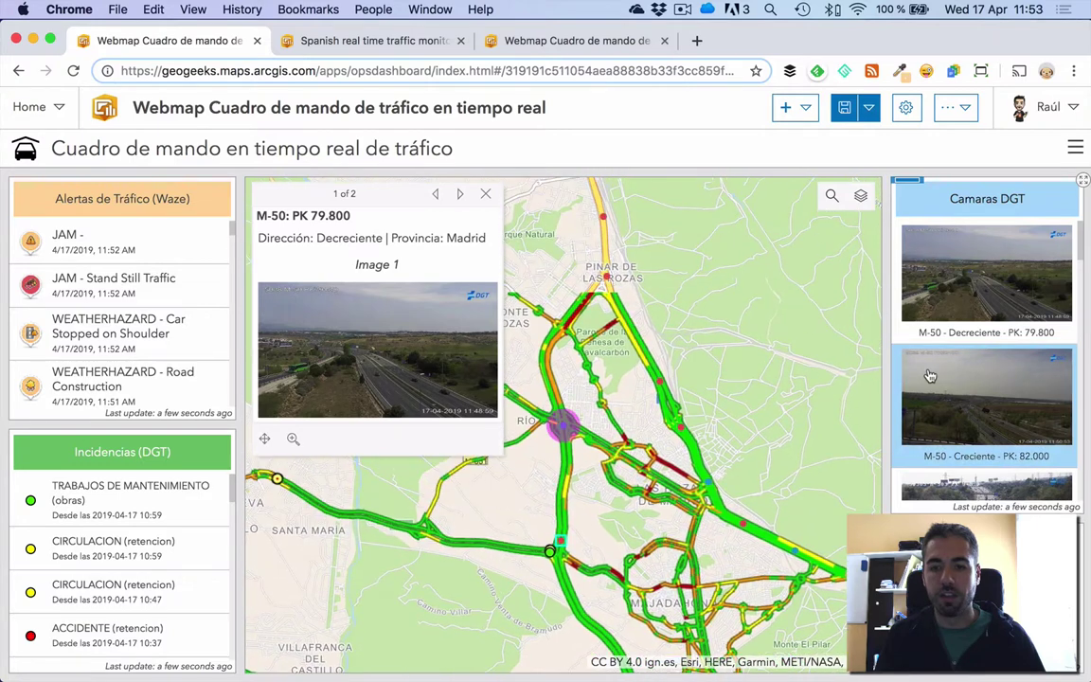
pyautogui.click(485, 195)
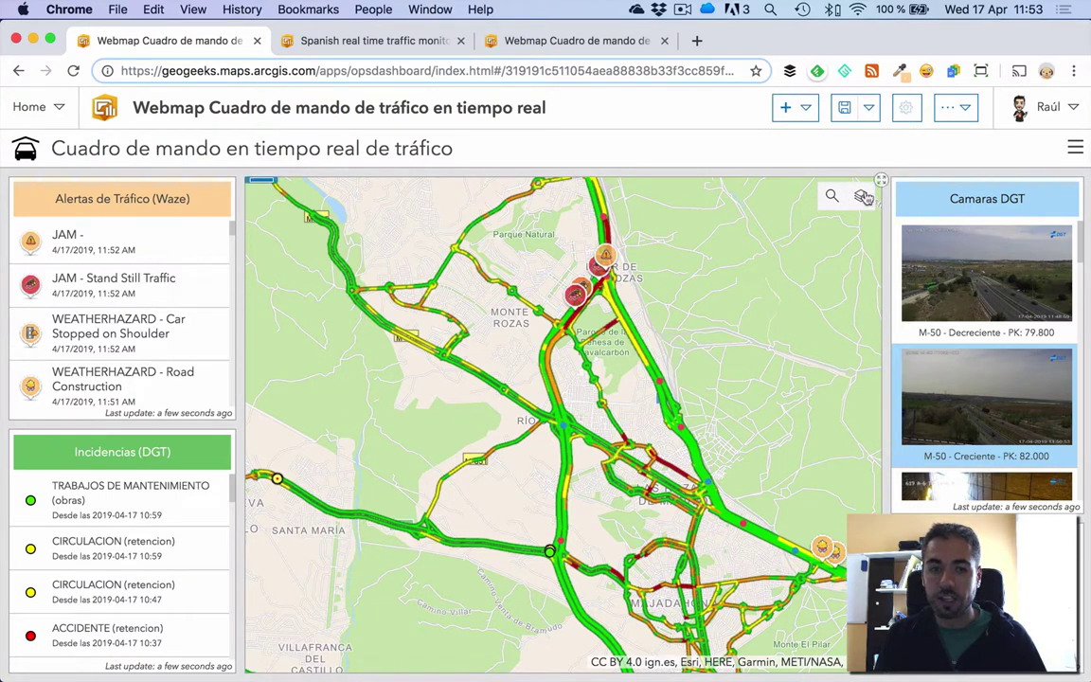
# - Set the dashboard background color to white (#ffffff) and save the dashboard
pyautogui.click(906, 110)
pyautogui.click(463, 373)
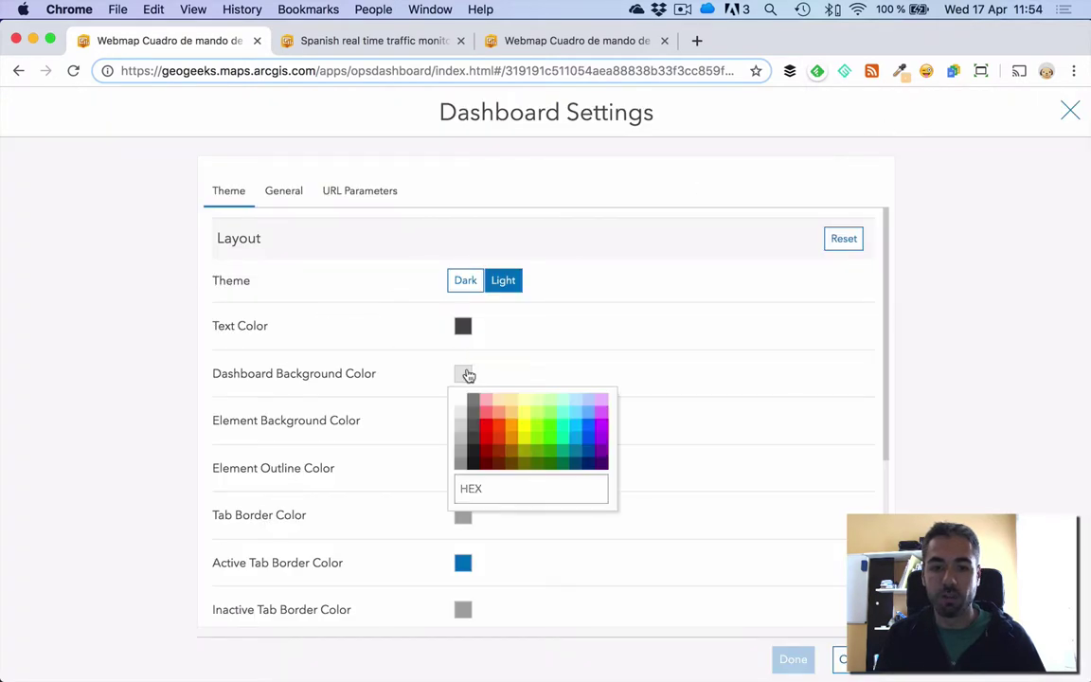
pyautogui.click(460, 401)
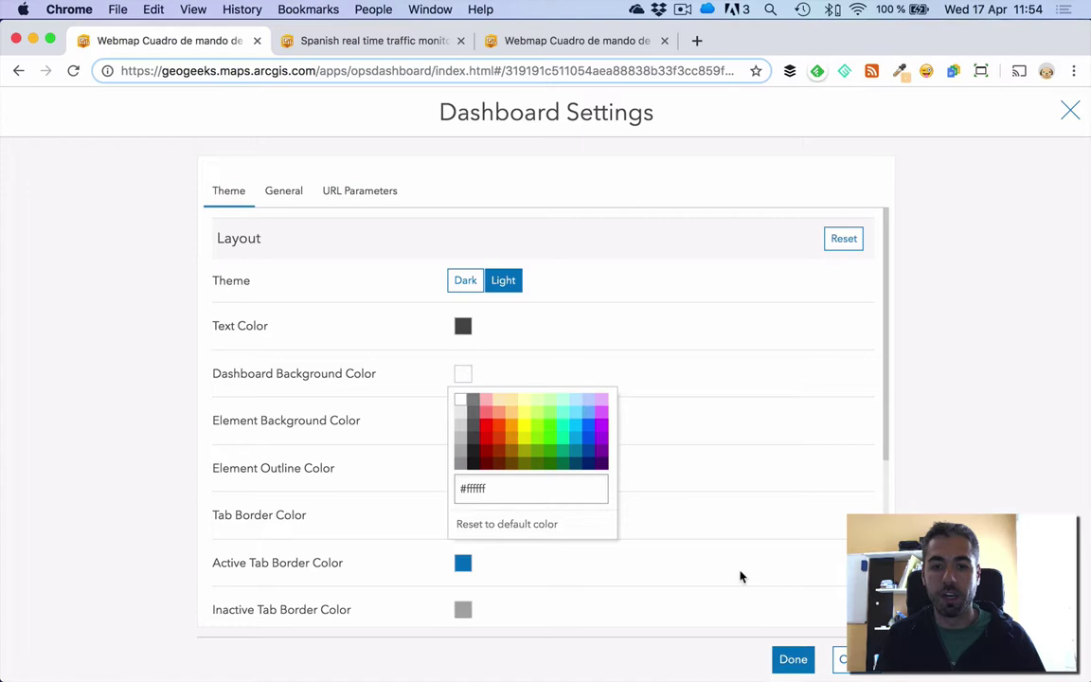
pyautogui.click(778, 655)
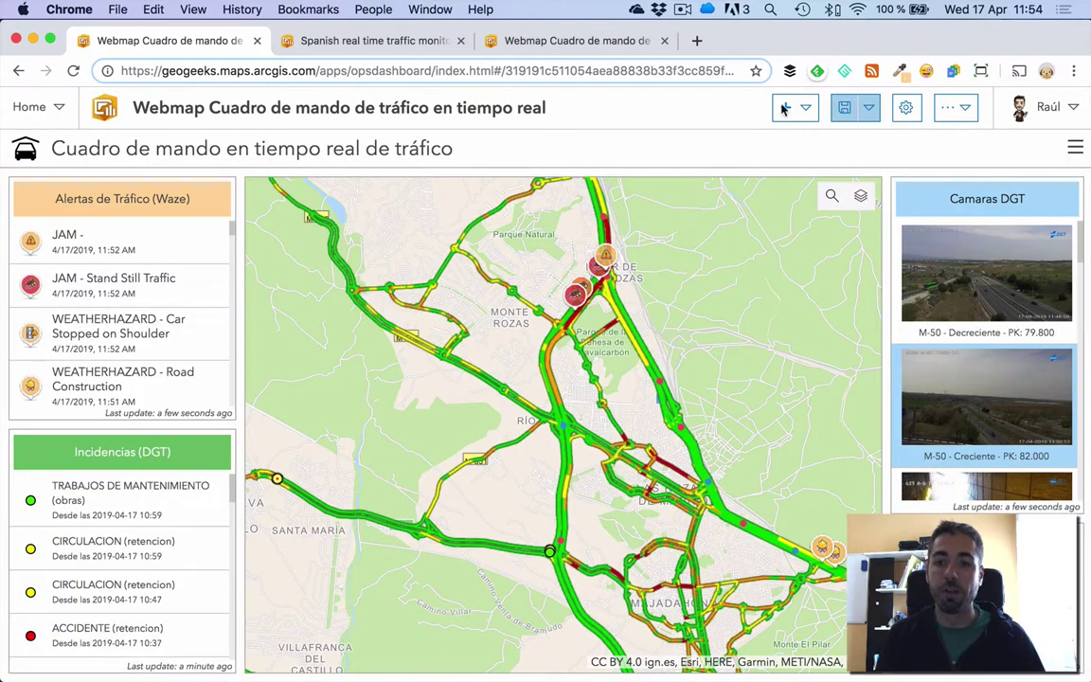
pyautogui.click(851, 111)
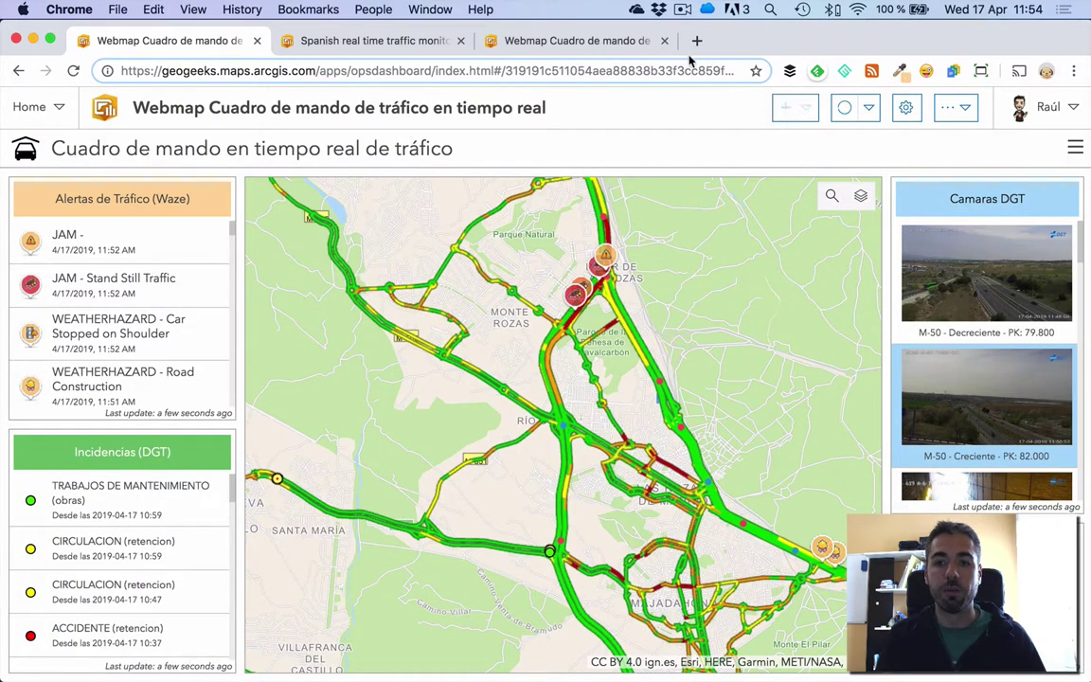
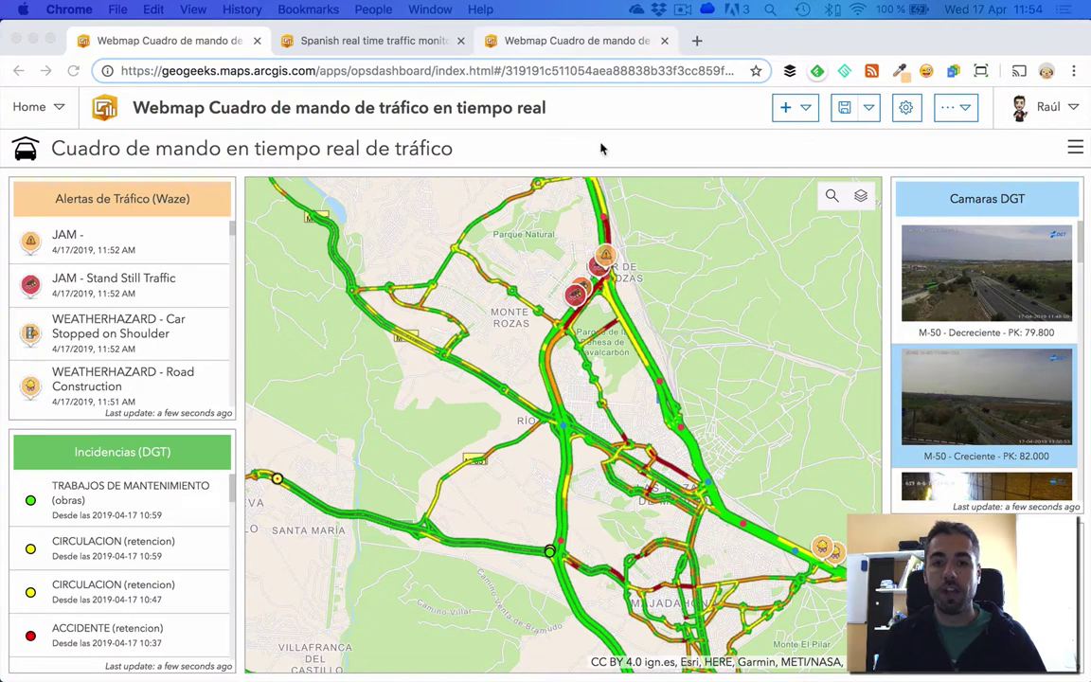
# - Open the esri-es/operations-dashboard-utils GitHub repository in a new browser tab and find the README's "Show twitter timeline" section
pyautogui.click(696, 42)
pyautogui.hotkey('ctrl', 'v')
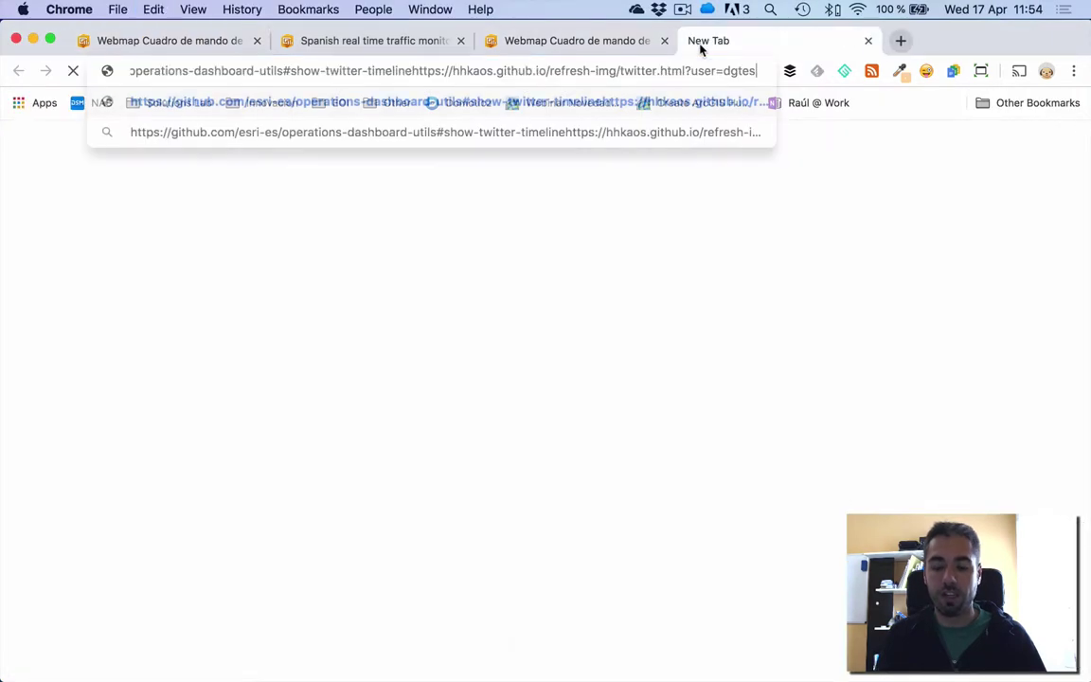
pyautogui.press('Return')
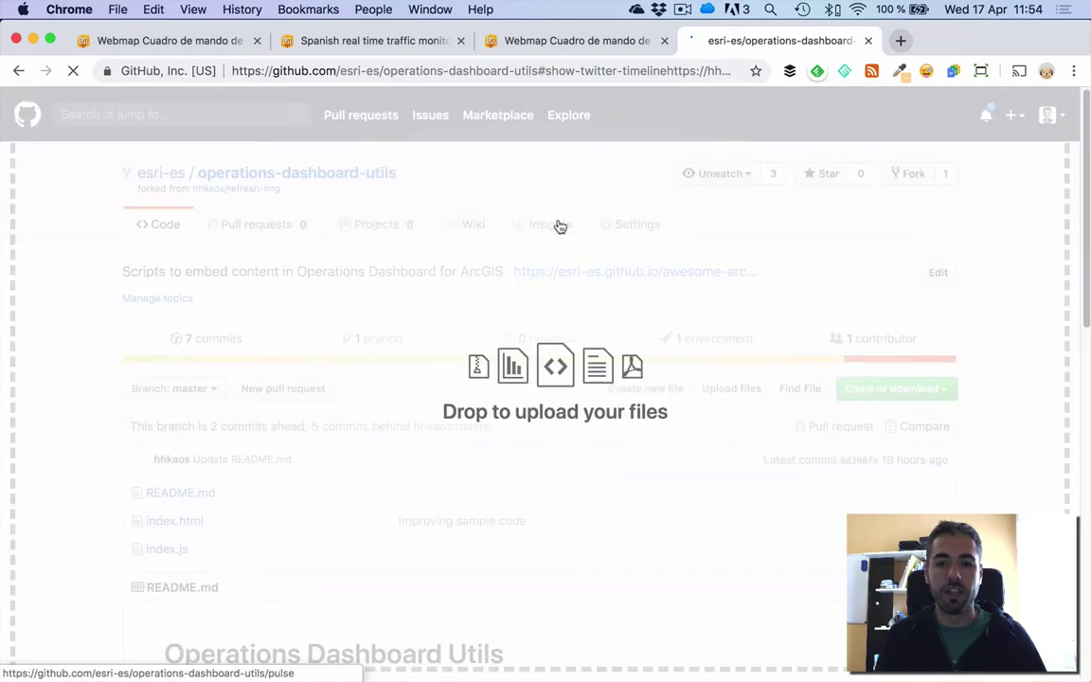
pyautogui.scroll(-6, 485, 355)
pyautogui.scroll(-6, 501, 414)
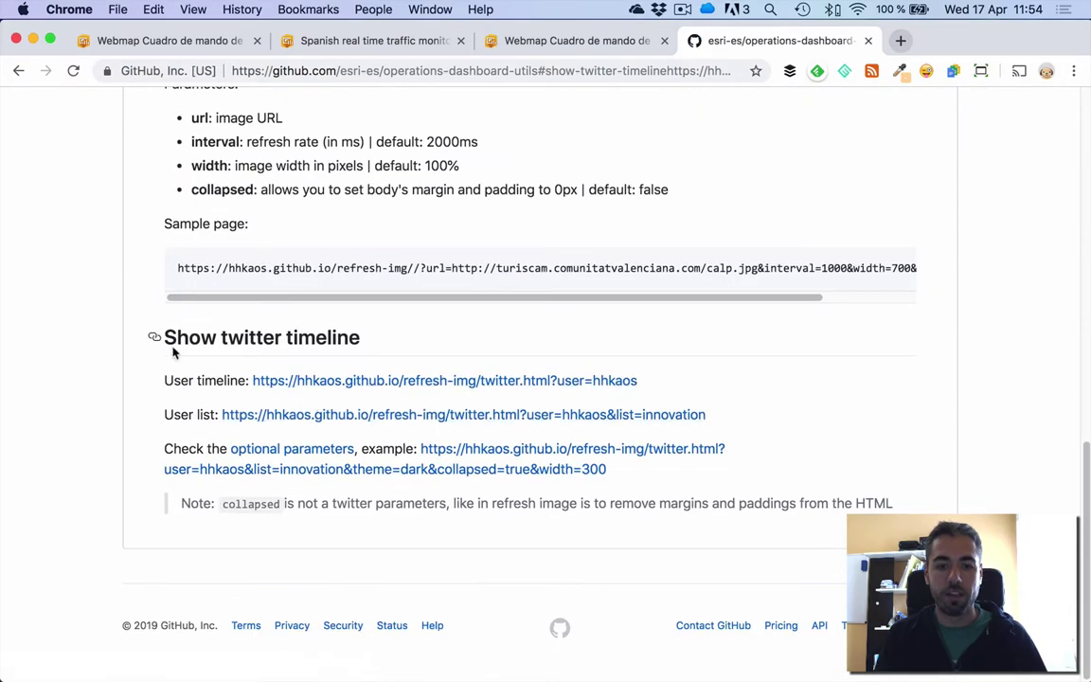
pyautogui.moveTo(162, 338); pyautogui.dragTo(230, 337)
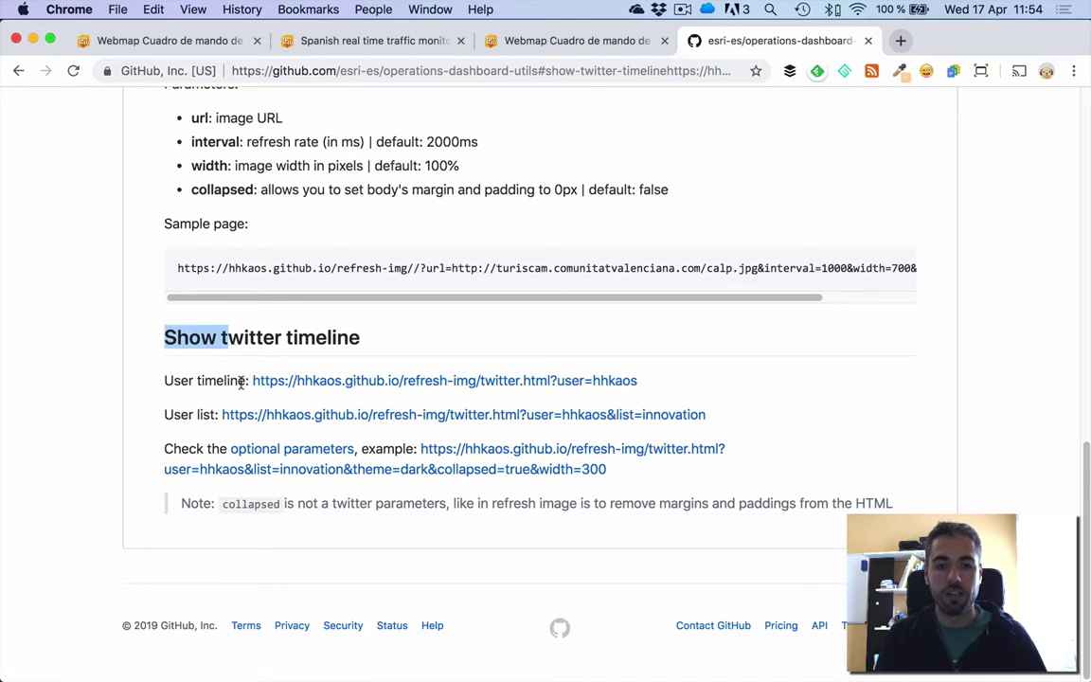
# - Open the README's user timeline and user list examples in separate browser tabs and look through the resulting Twitter widgets
pyautogui.keyDown('super'); pyautogui.click(329, 388); pyautogui.keyUp('super')
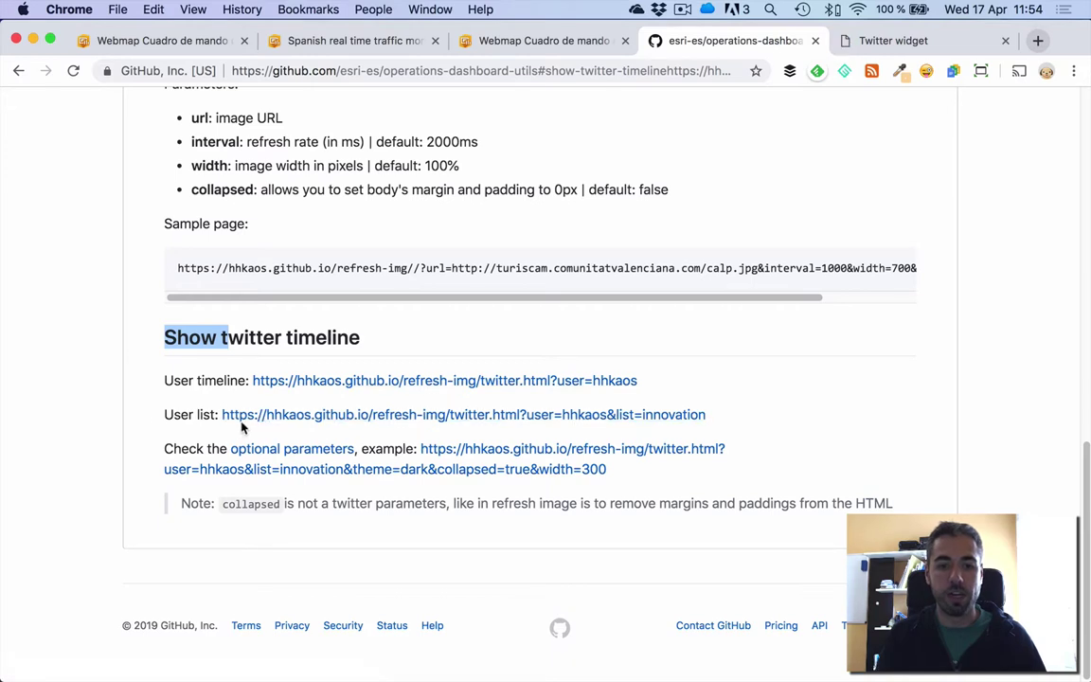
pyautogui.keyDown('super'); pyautogui.click(424, 417); pyautogui.keyUp('super')
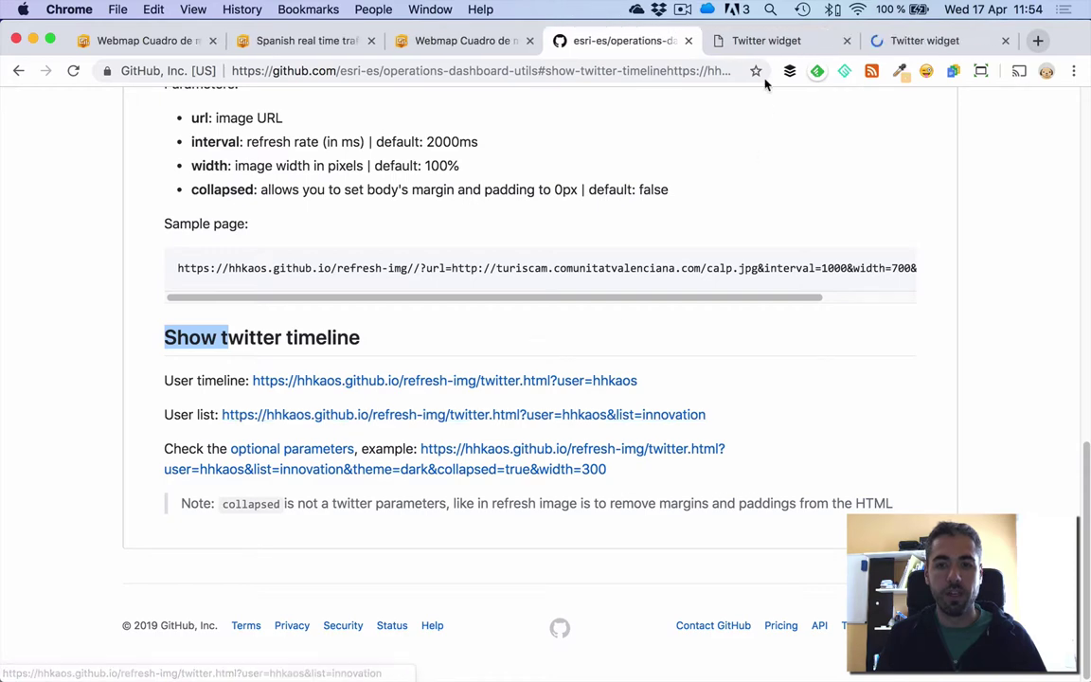
pyautogui.click(764, 43)
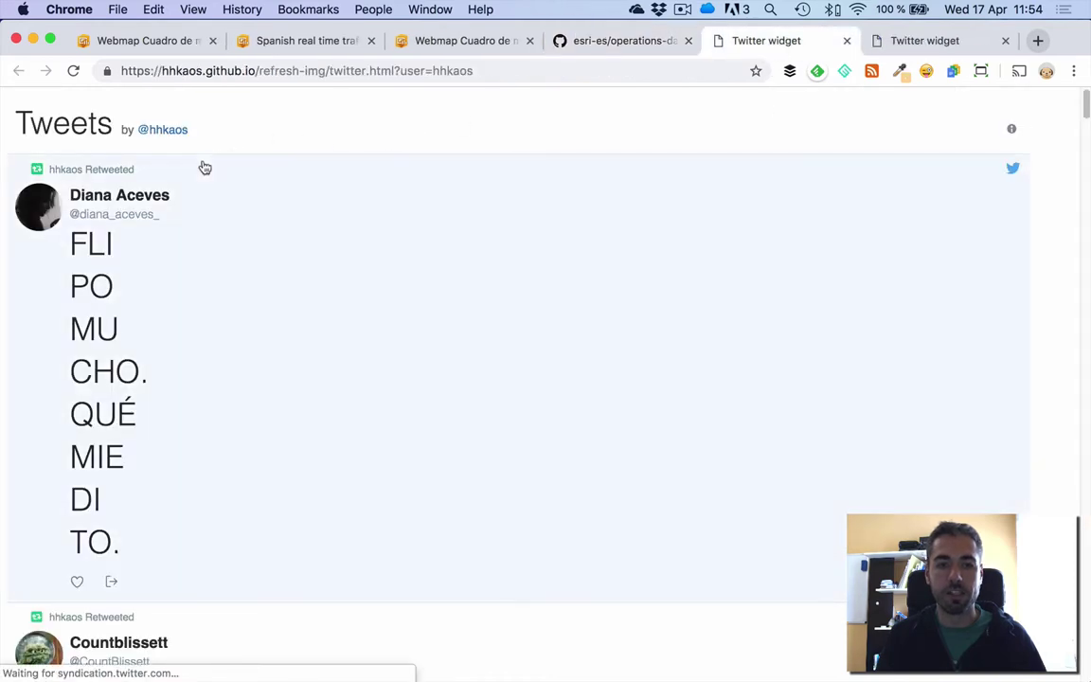
pyautogui.scroll(-1, 159, 303)
pyautogui.scroll(-20, 159, 303)
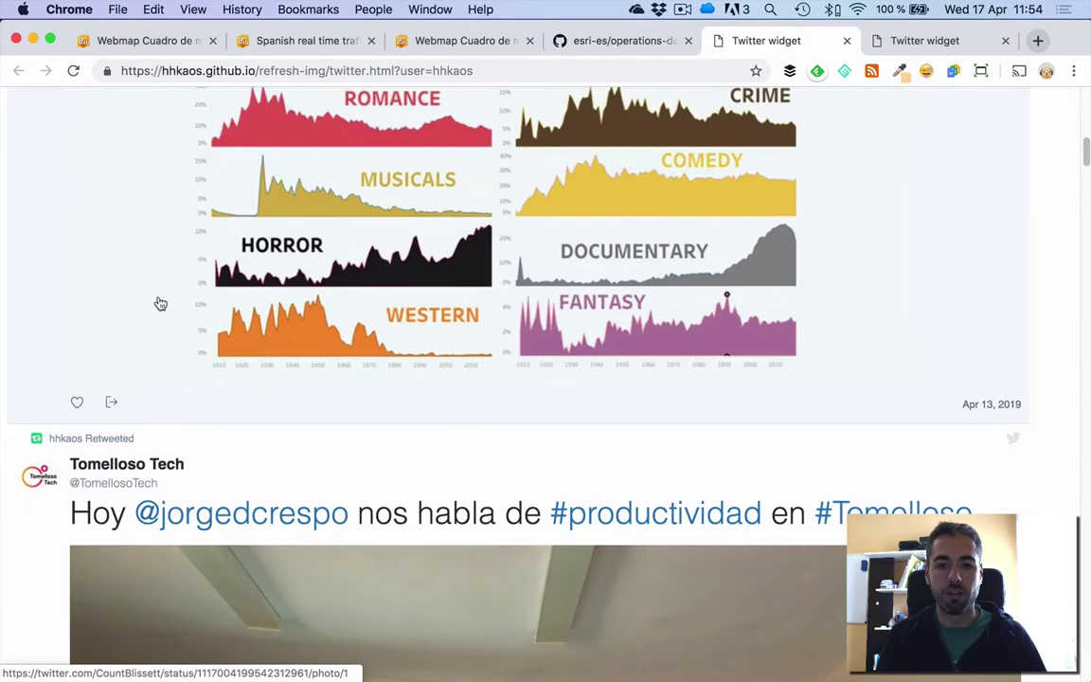
pyautogui.scroll(20, 159, 302)
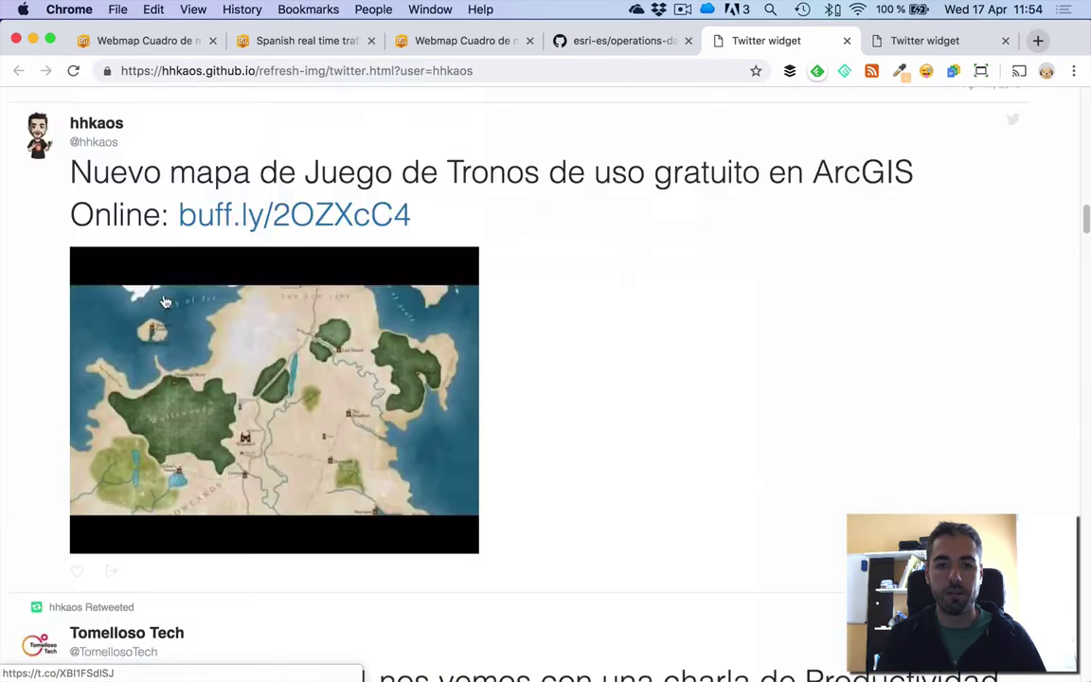
pyautogui.press('super+w')
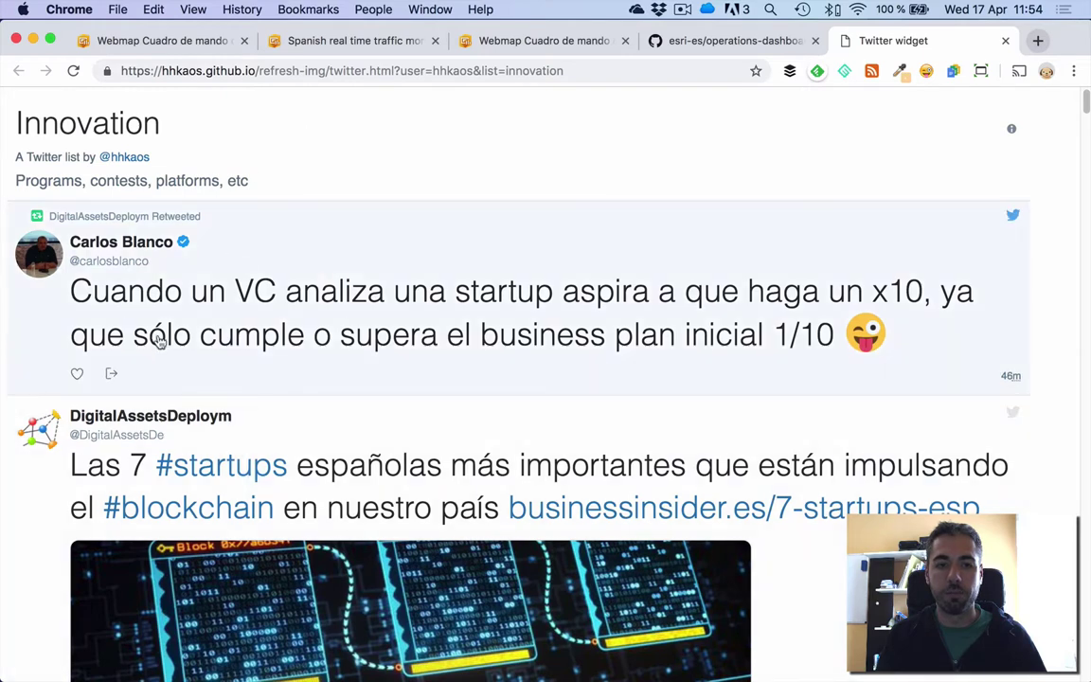
# - Reopen the user timeline example, change its user parameter to dgtes, copy the resulting URL and look through the DGT tweets
pyautogui.click(739, 41)
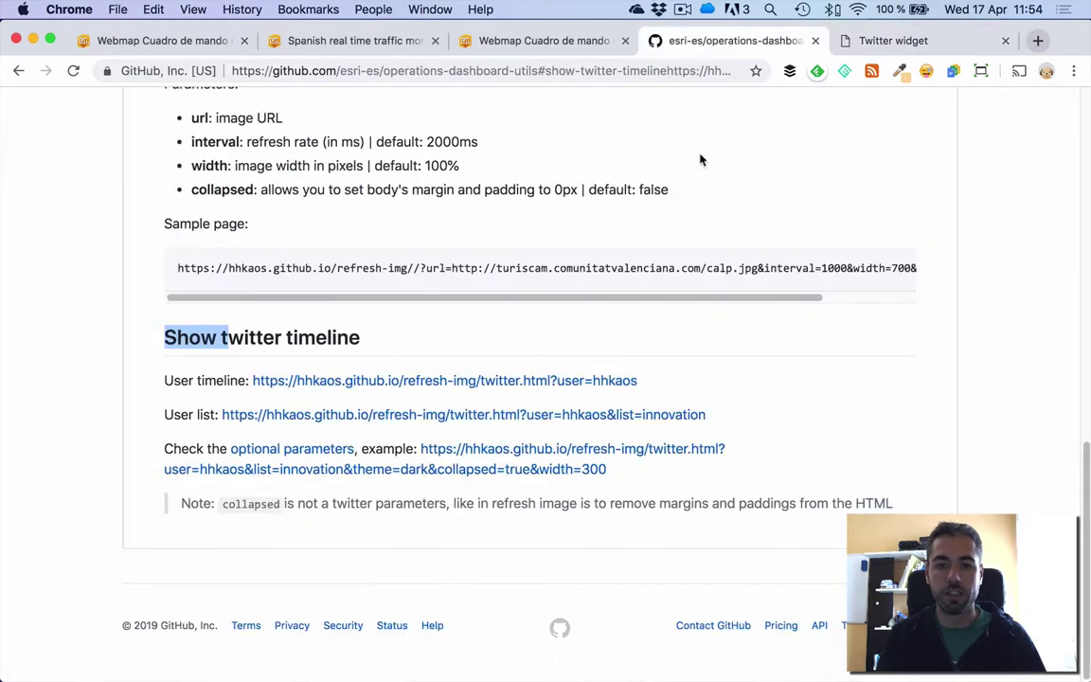
pyautogui.keyDown('super'); pyautogui.click(559, 381); pyautogui.keyUp('super')
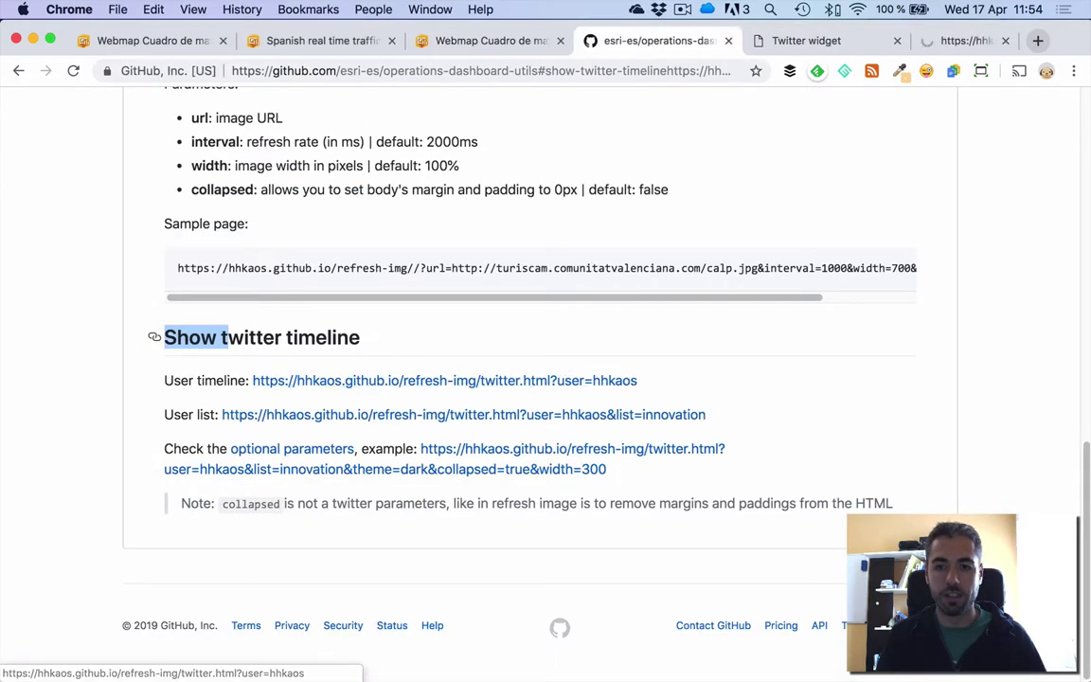
pyautogui.click(904, 45)
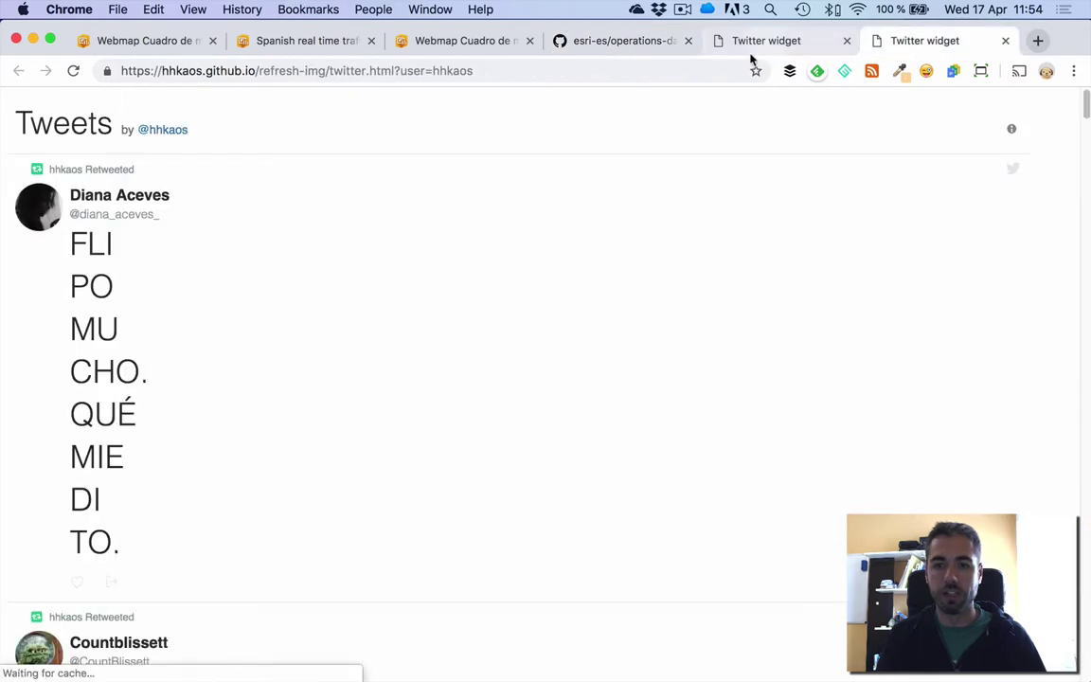
pyautogui.doubleClick(443, 73)
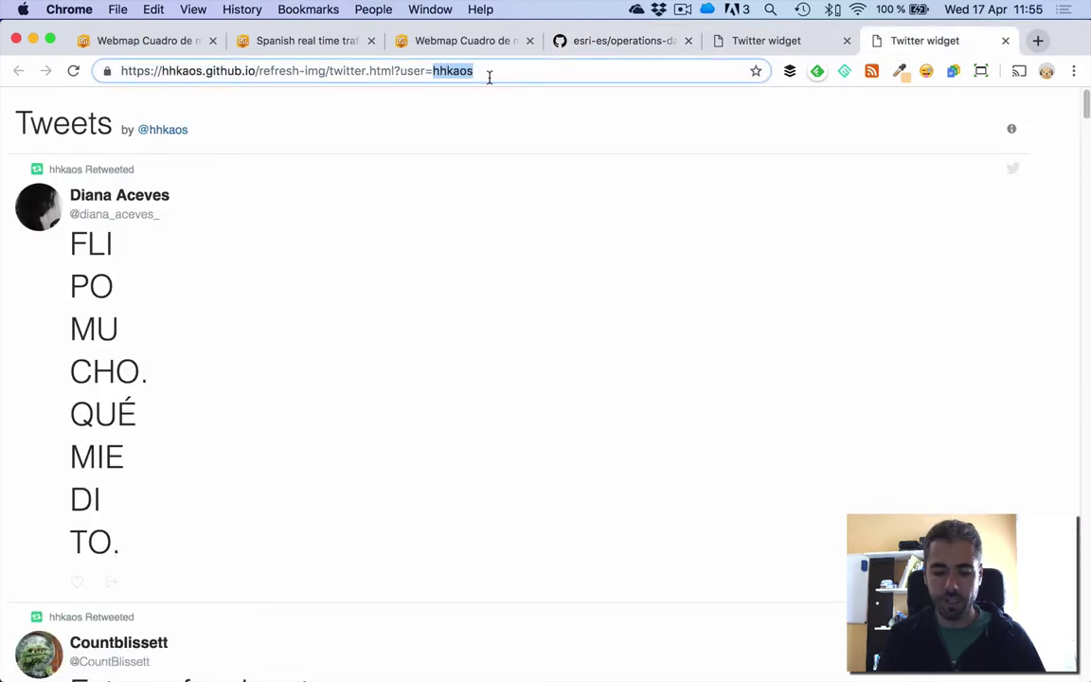
pyautogui.write('dgtes')
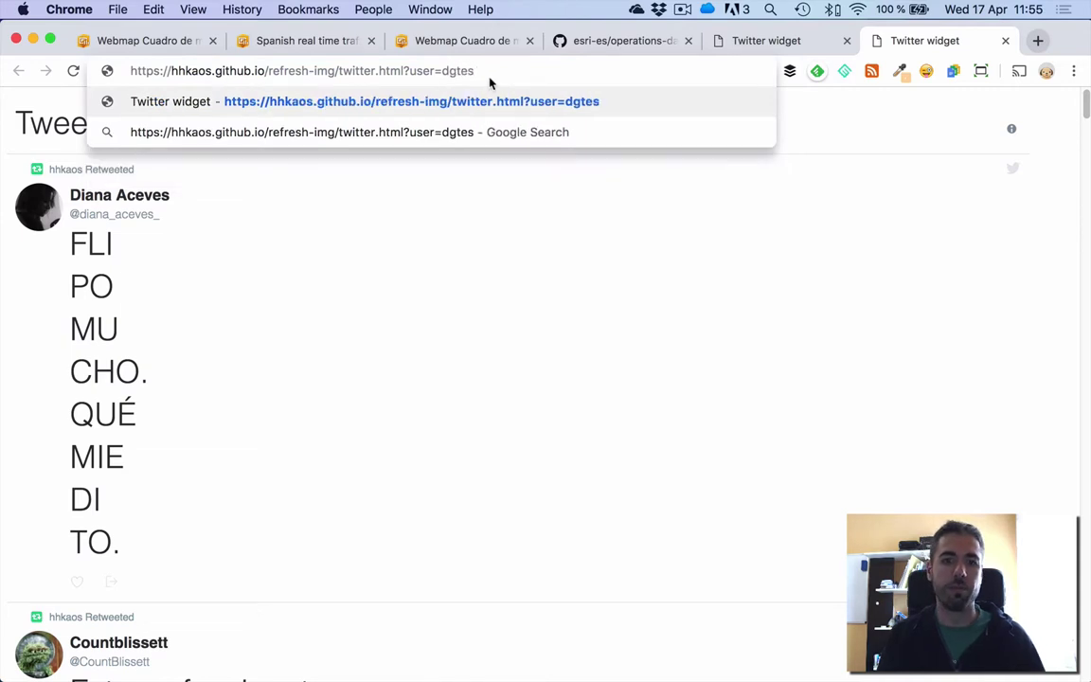
pyautogui.press('Return')
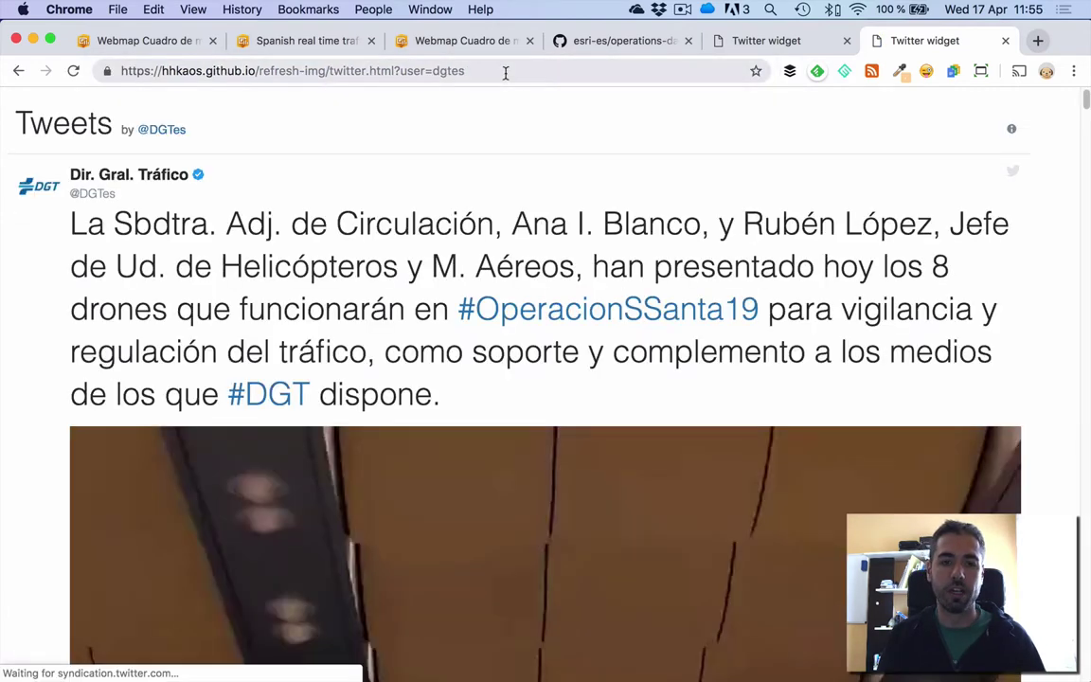
pyautogui.click(506, 73)
pyautogui.press('super+c')
pyautogui.scroll(-5, 856, 253)
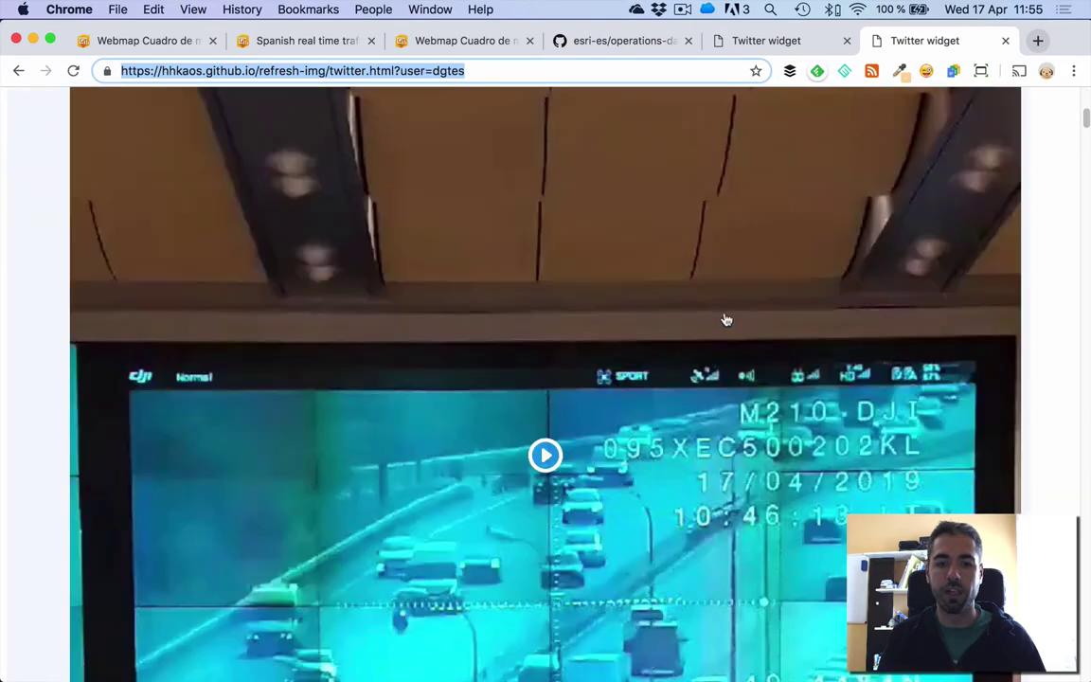
pyautogui.scroll(5, 723, 316)
pyautogui.scroll(-10, 171, 343)
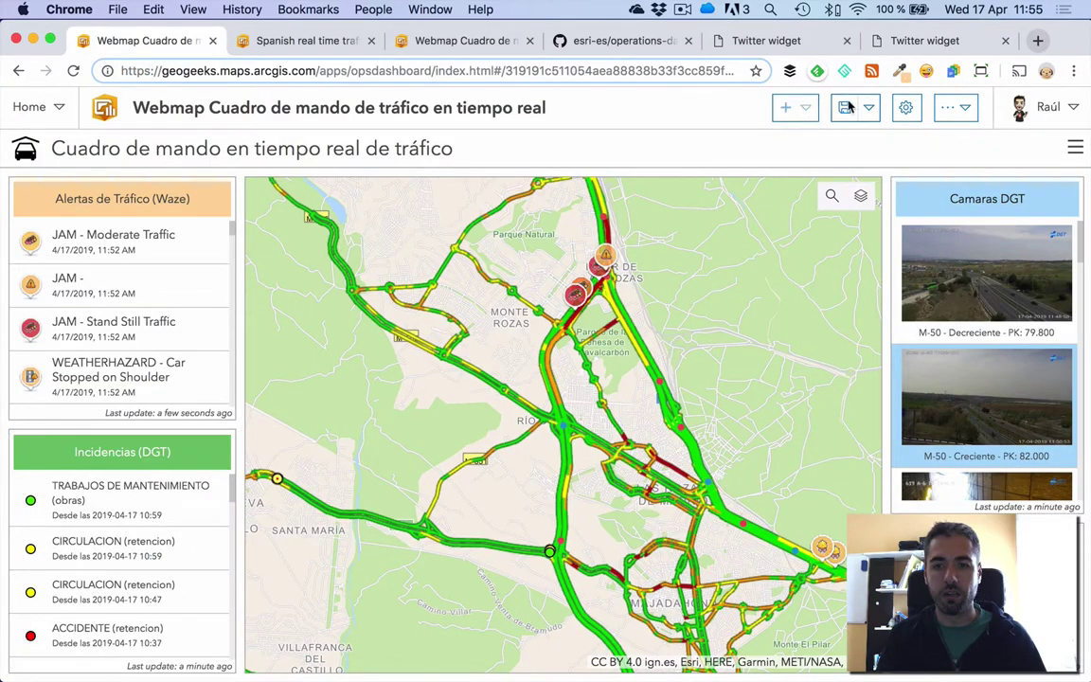
# - Add an Embedded Content element to the dashboard as a static document, using the copied Twitter timeline URL with user=dgtes
pyautogui.click(798, 107)
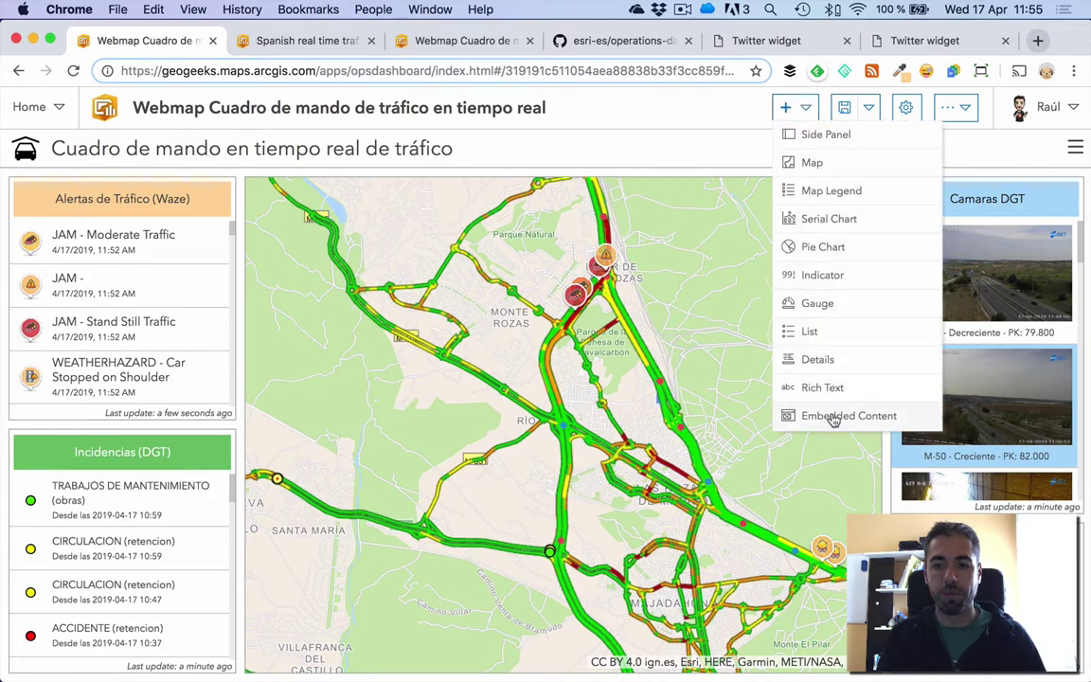
pyautogui.click(832, 416)
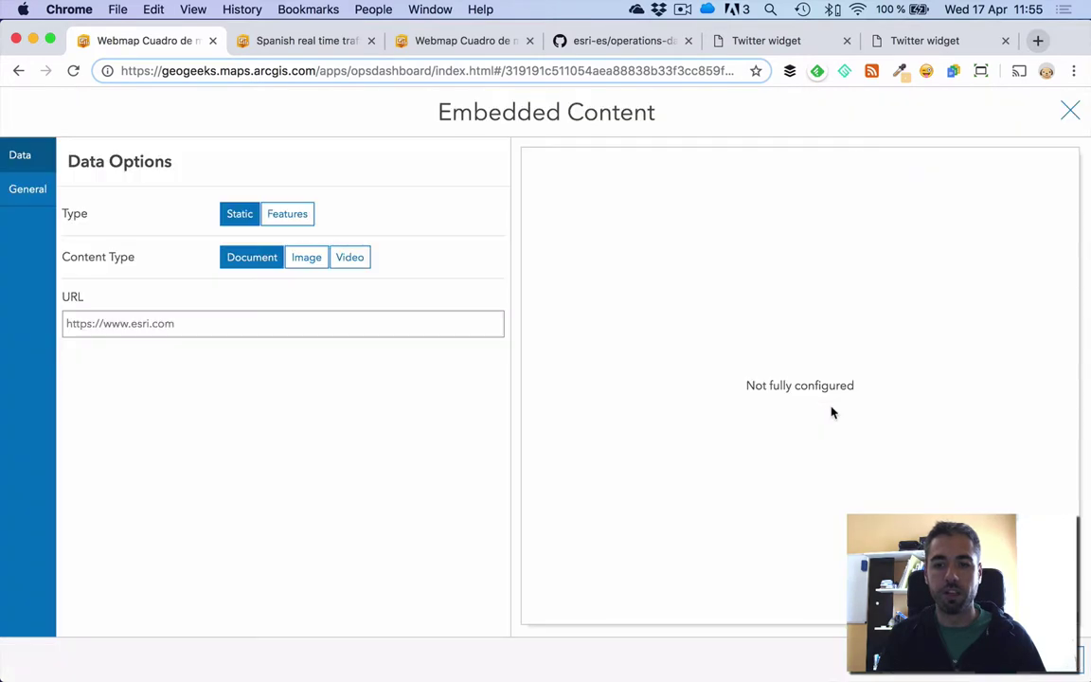
pyautogui.click(154, 321)
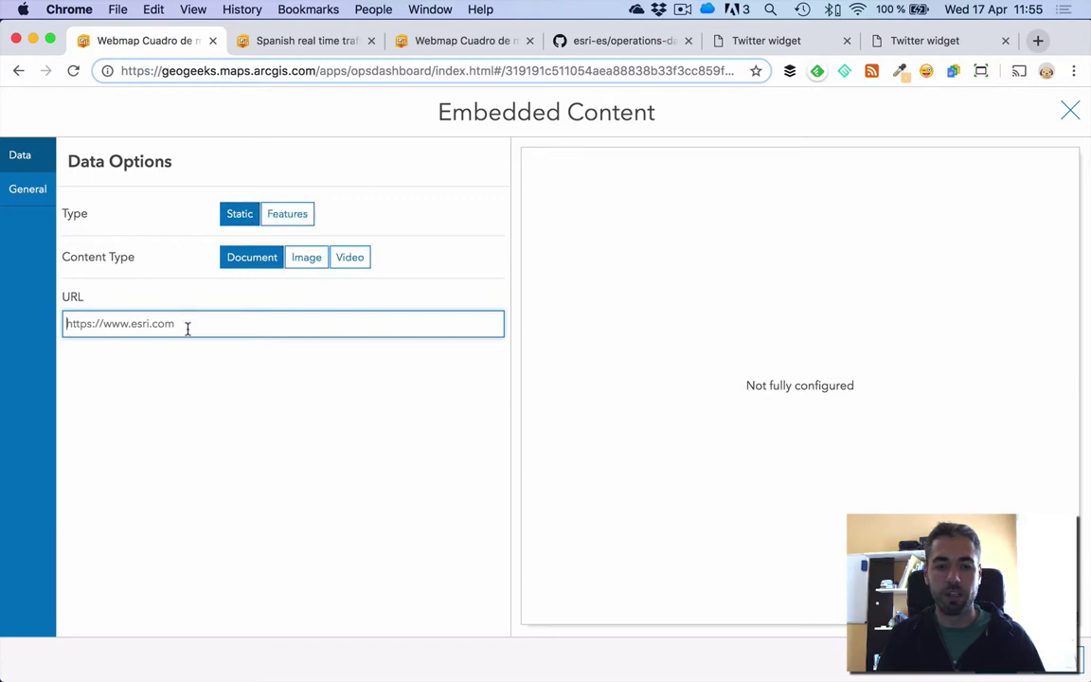
pyautogui.press('super+v')
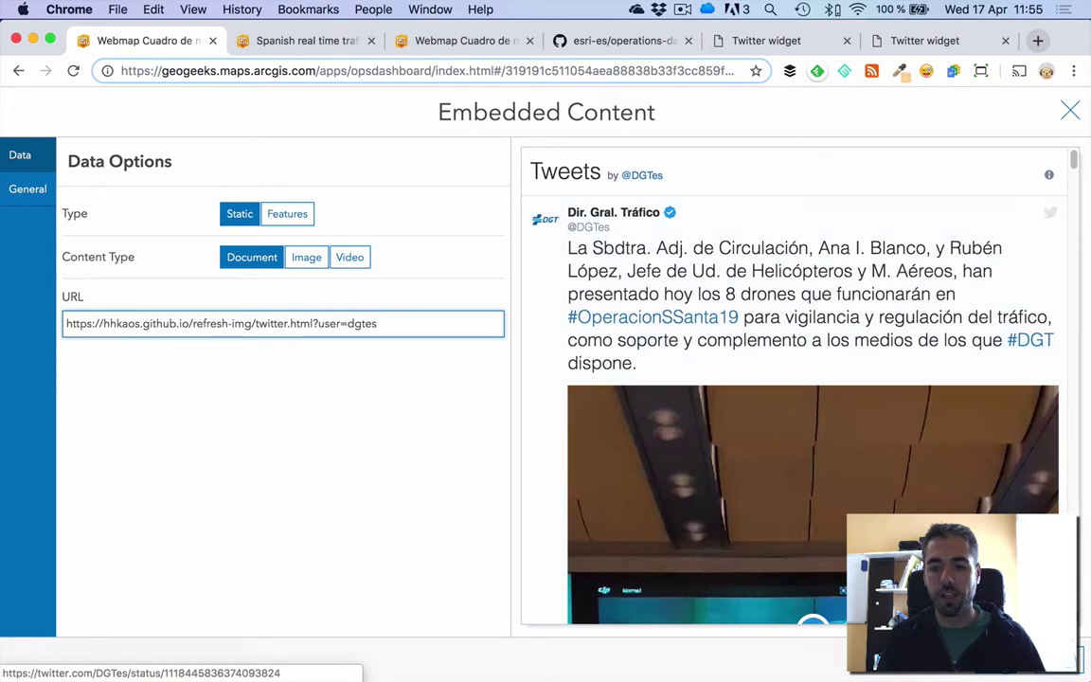
pyautogui.press('Escape')
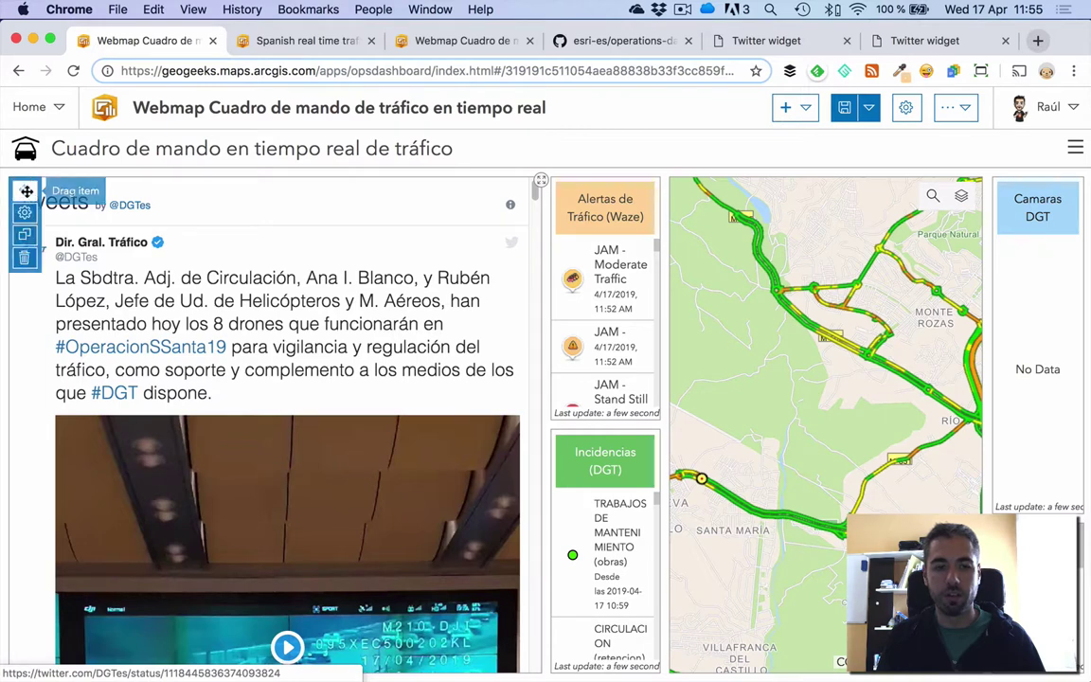
# - Stack the embedded Twitter timeline with the Incidencias (DGT) list as tabs and rename the list's tab to Incidencias
pyautogui.moveTo(24, 184); pyautogui.dragTo(605, 560)
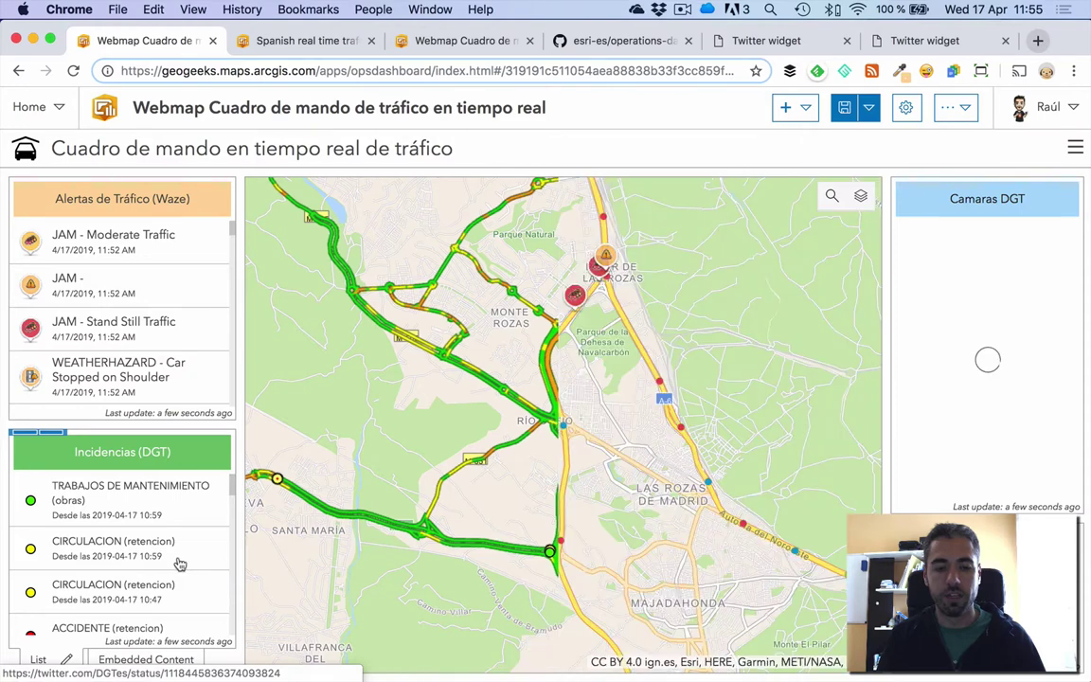
pyautogui.click(66, 661)
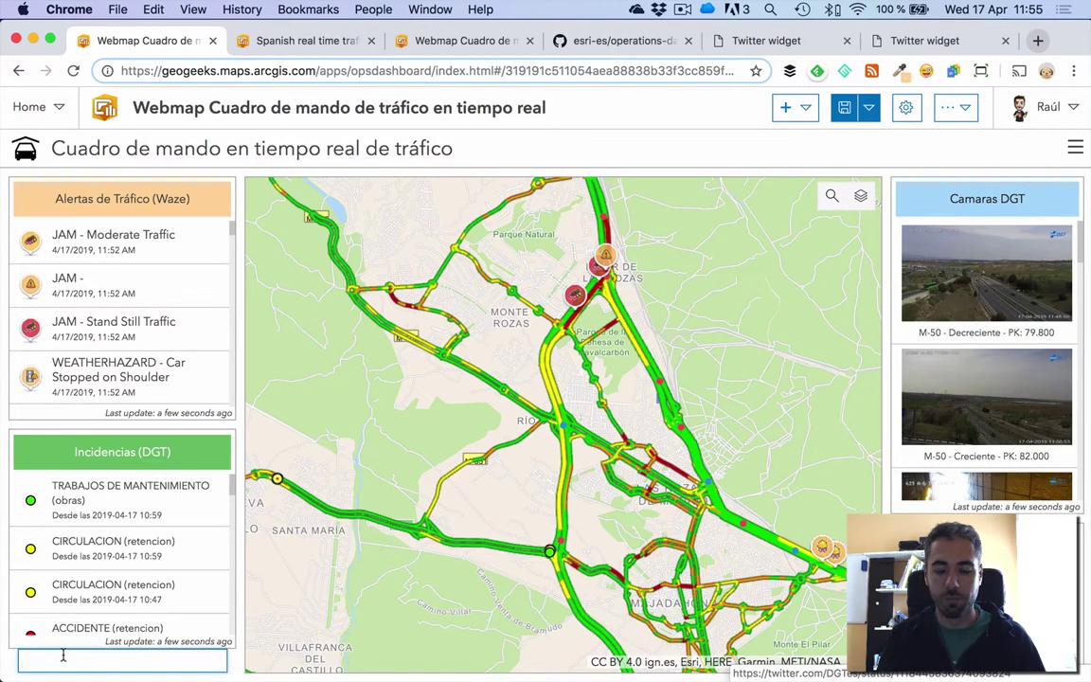
pyautogui.write('Incidencias')
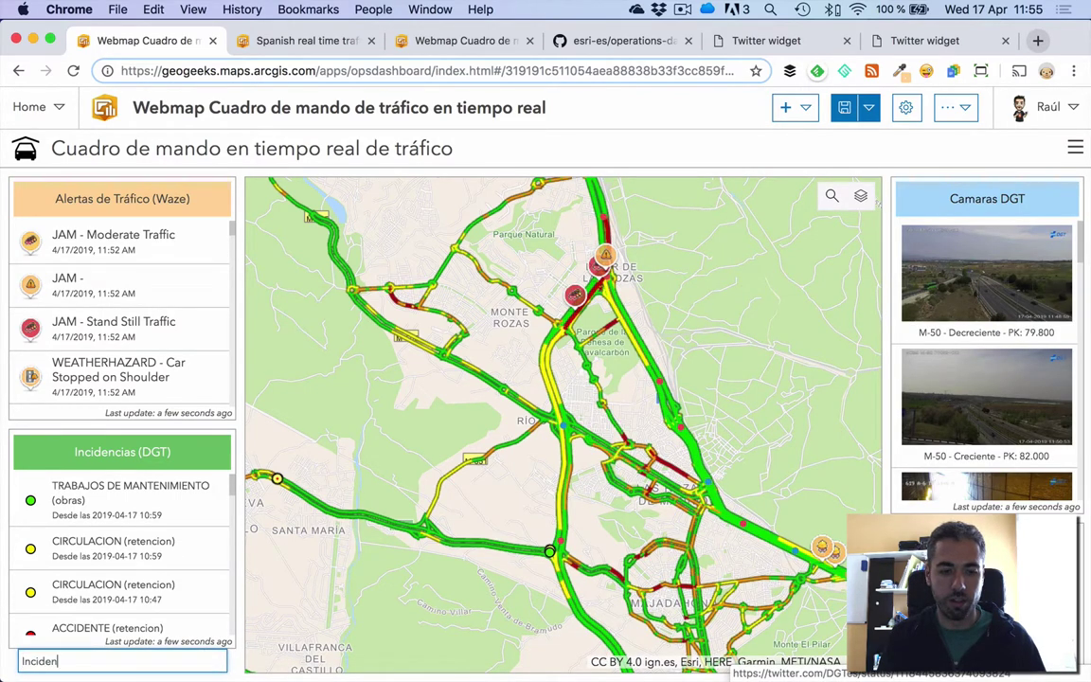
pyautogui.press('Return')
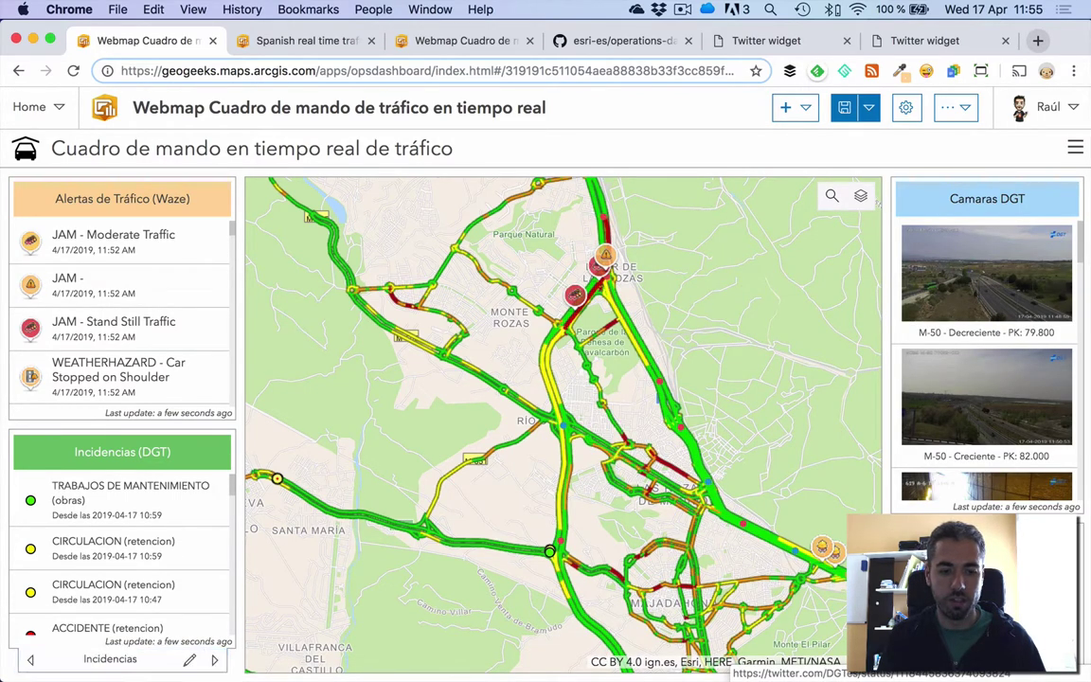
# - Rename the Twitter timeline's tab to DGT and save the dashboard
pyautogui.click(216, 660)
pyautogui.click(151, 659)
pyautogui.click(191, 660)
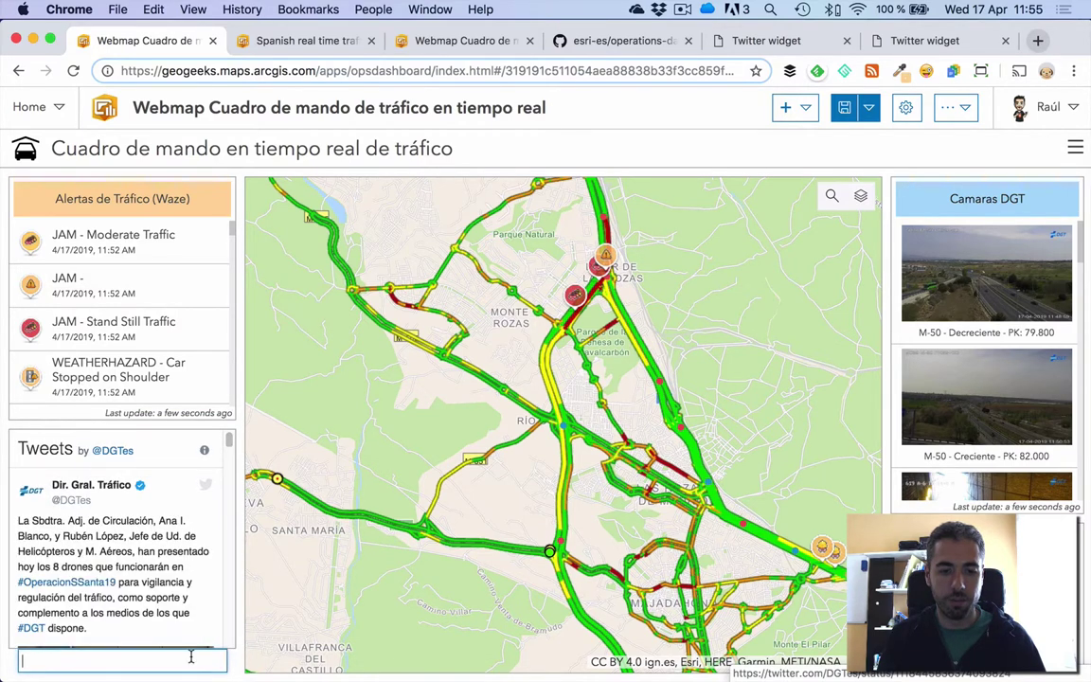
pyautogui.write('DGT')
pyautogui.press('Return')
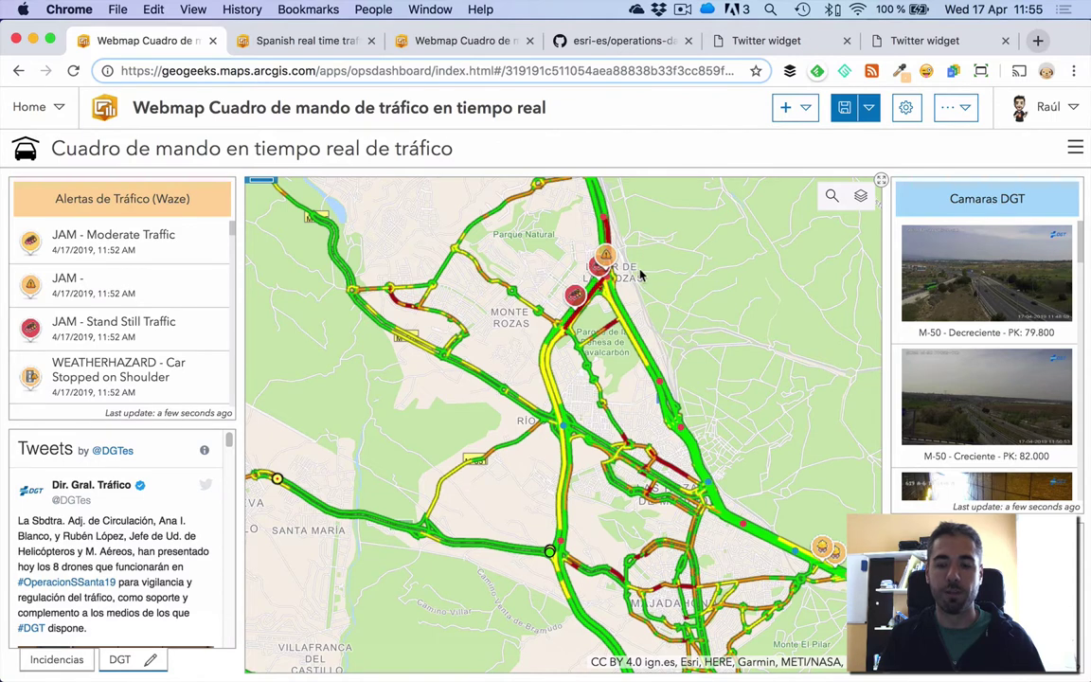
pyautogui.click(843, 107)
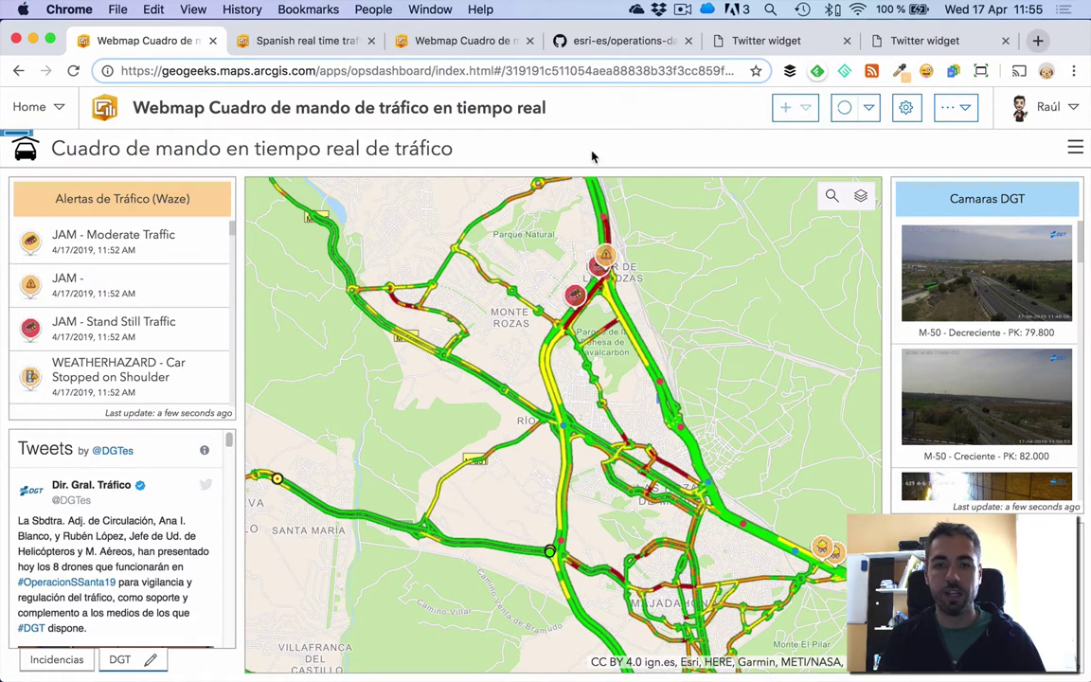
# - Reload the dashboard's viewer page in its separate browser tab and compare its lists and map with the editing version
pyautogui.click(408, 41)
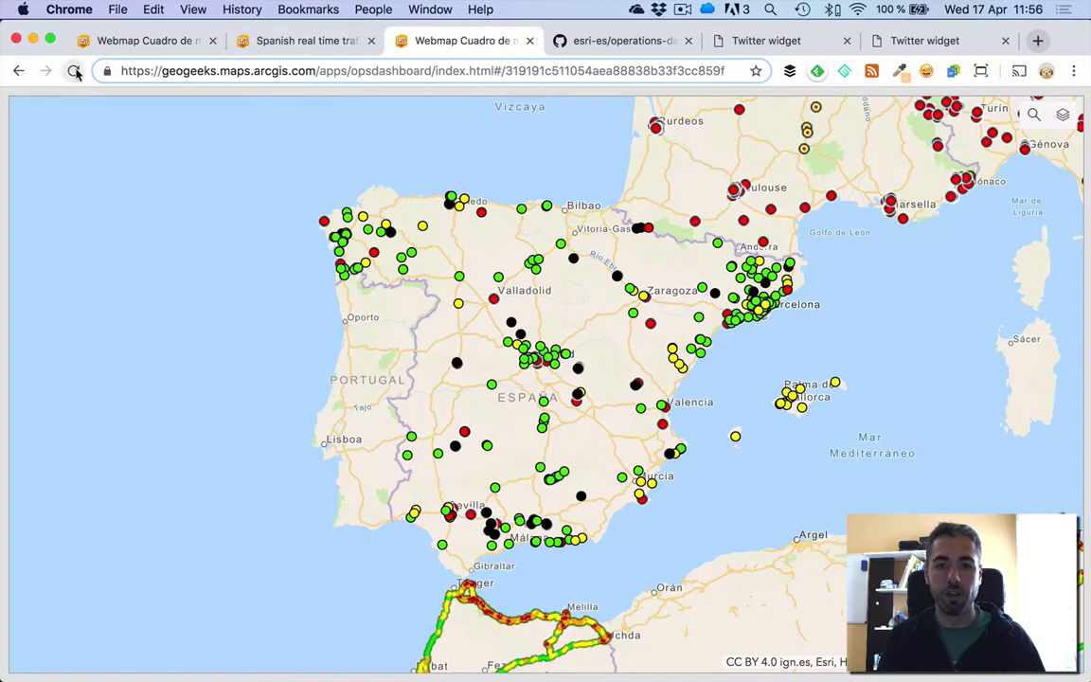
pyautogui.click(74, 71)
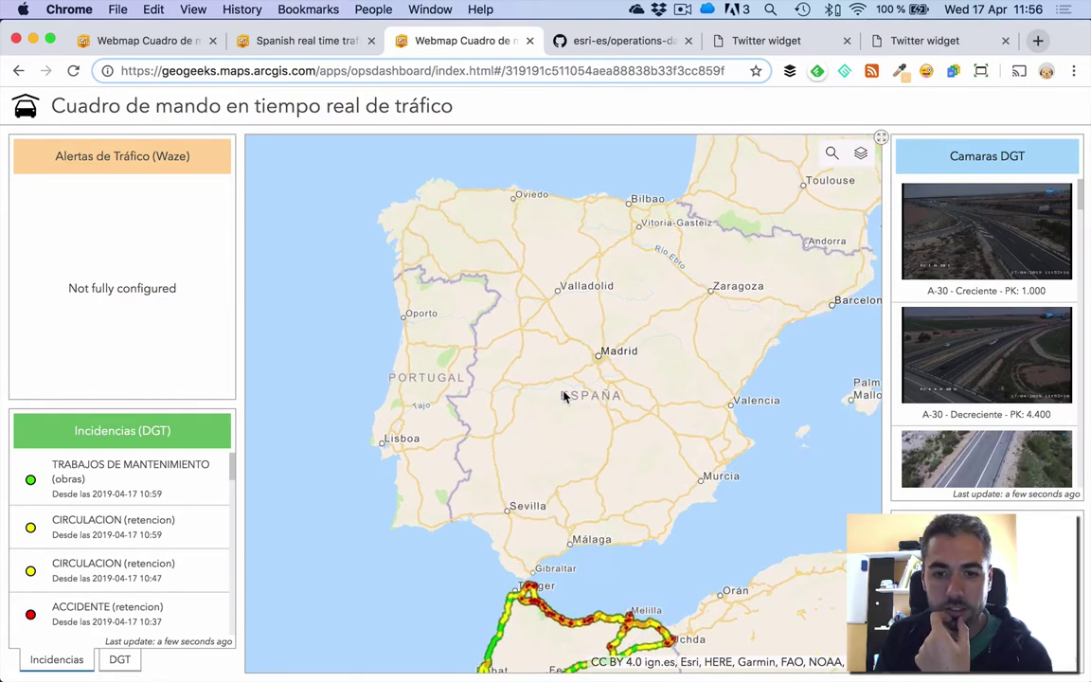
pyautogui.scroll(2, 563, 396)
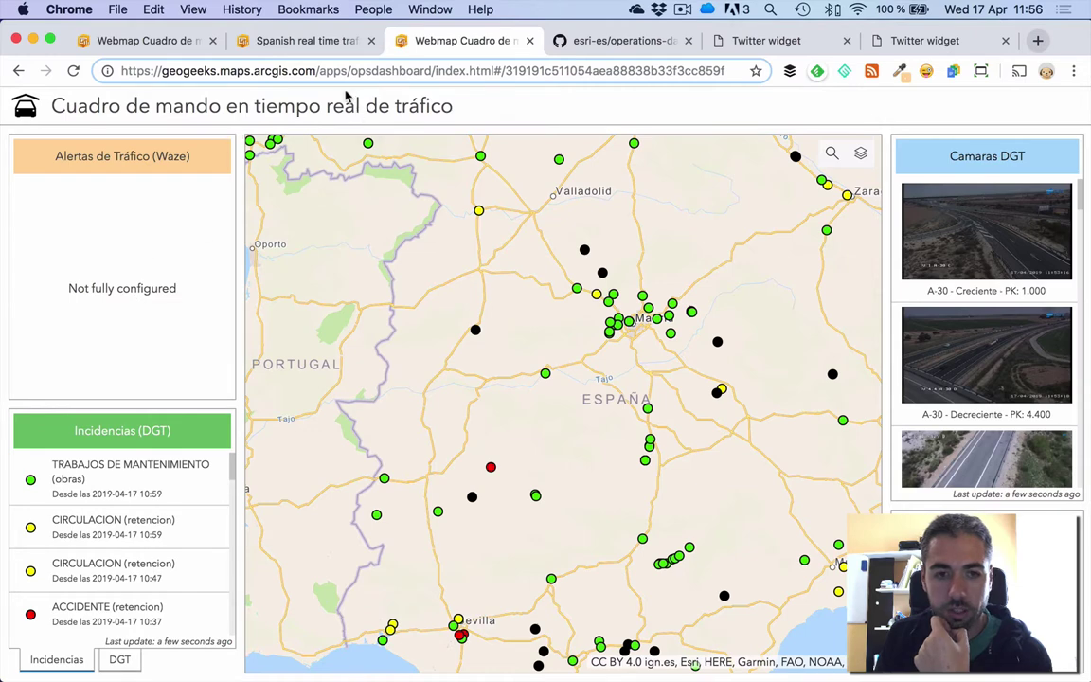
pyautogui.click(149, 42)
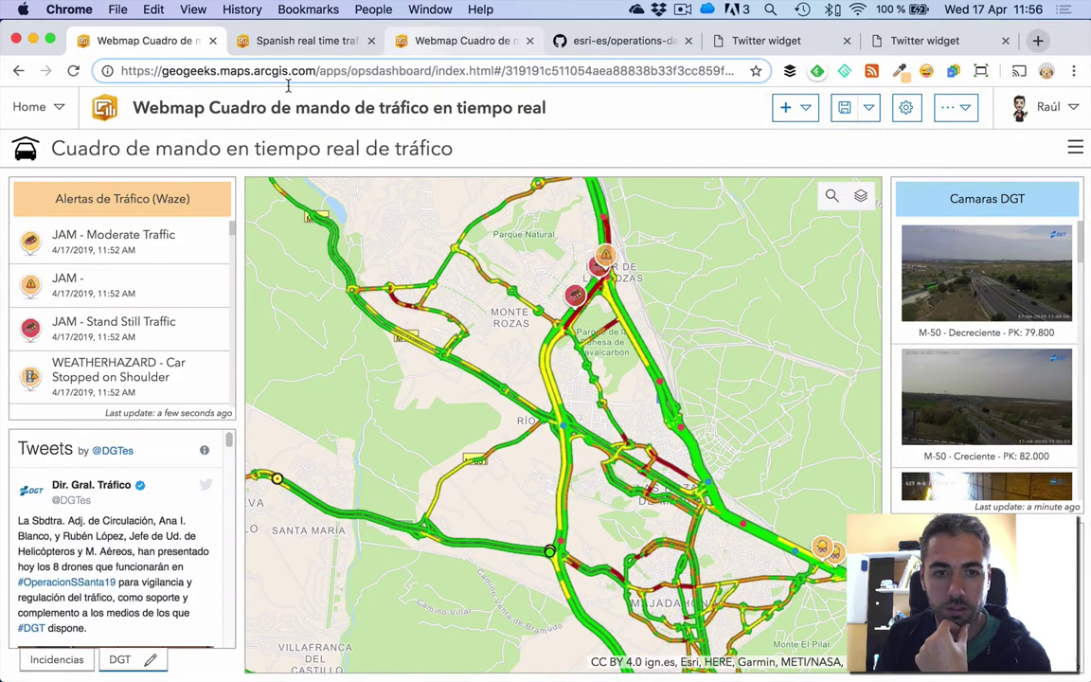
pyautogui.press('super+3')
pyautogui.click(73, 71)
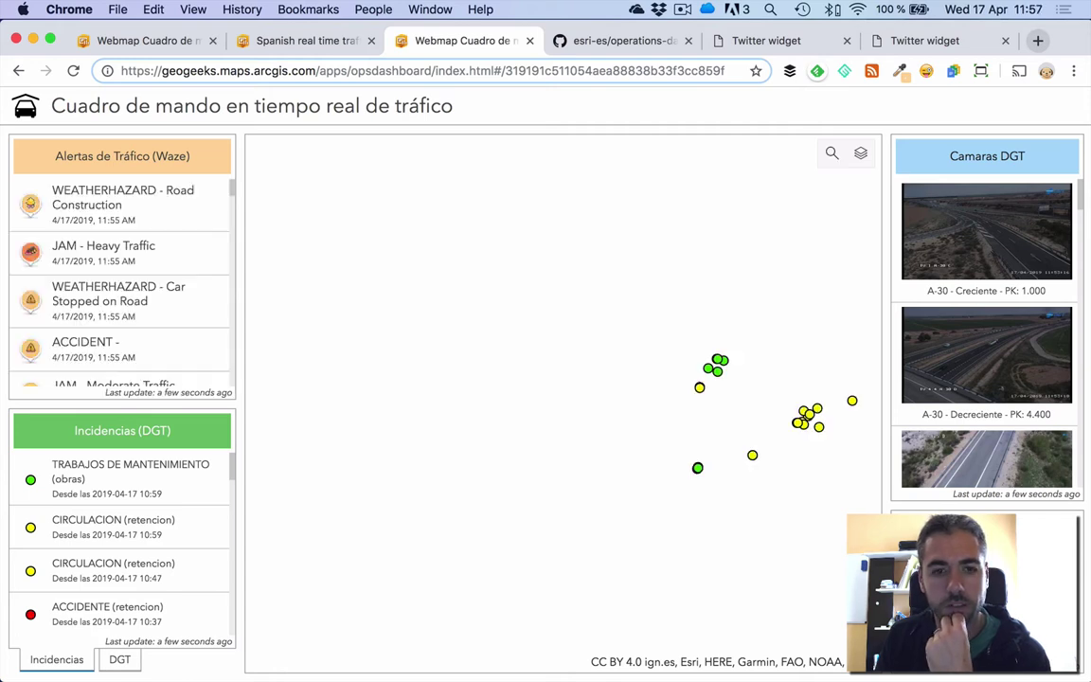
# - Close the GitHub repository tab and look over the traffic incidents across Spain on the dashboard map
pyautogui.click(688, 41)
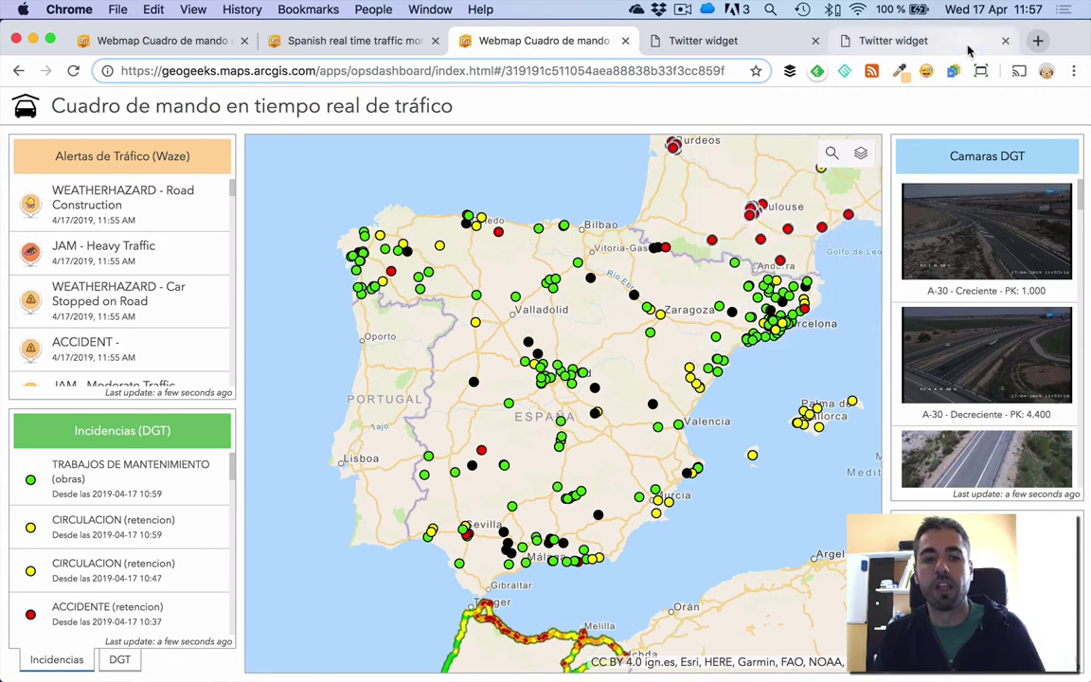
pyautogui.moveTo(674, 303); pyautogui.dragTo(610, 291)
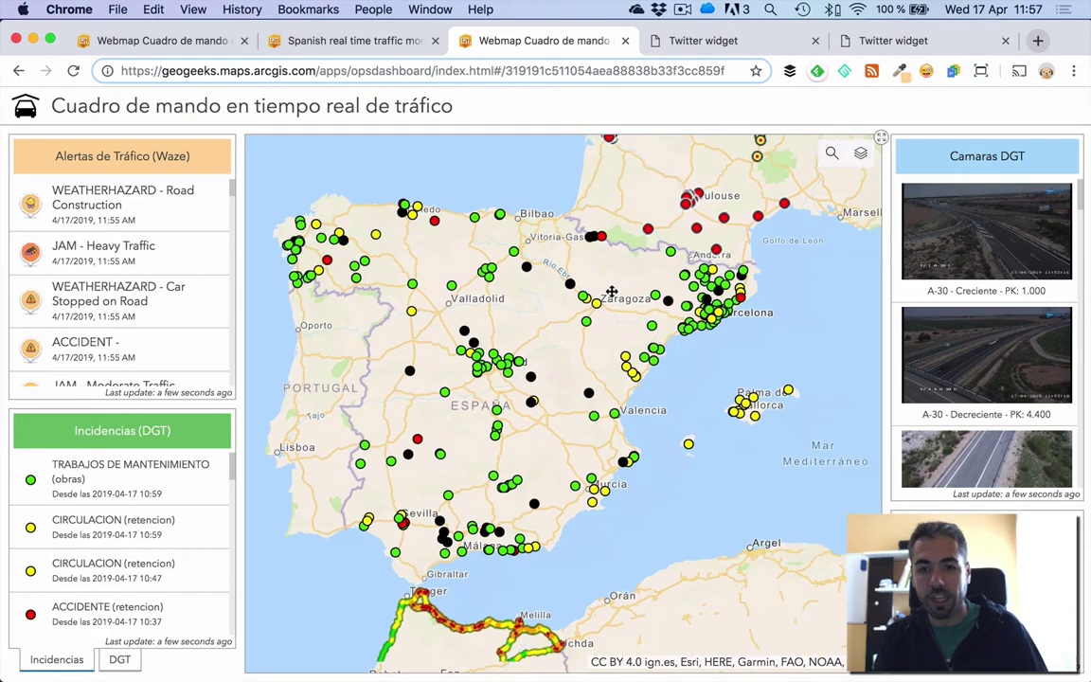
pyautogui.moveTo(561, 364); pyautogui.dragTo(665, 348)
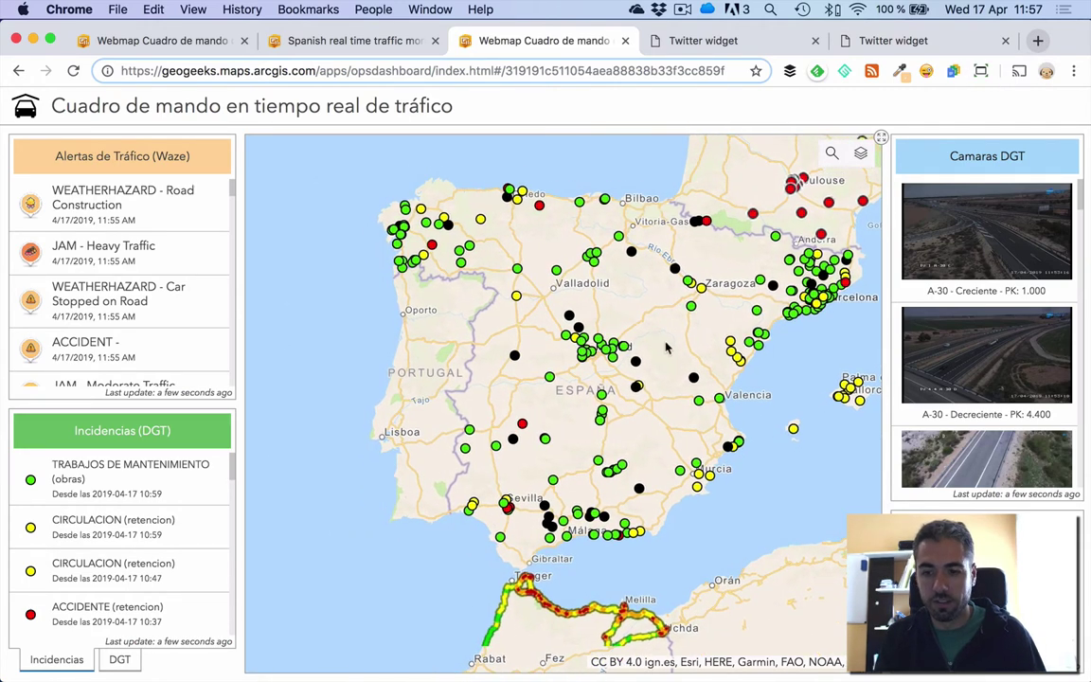